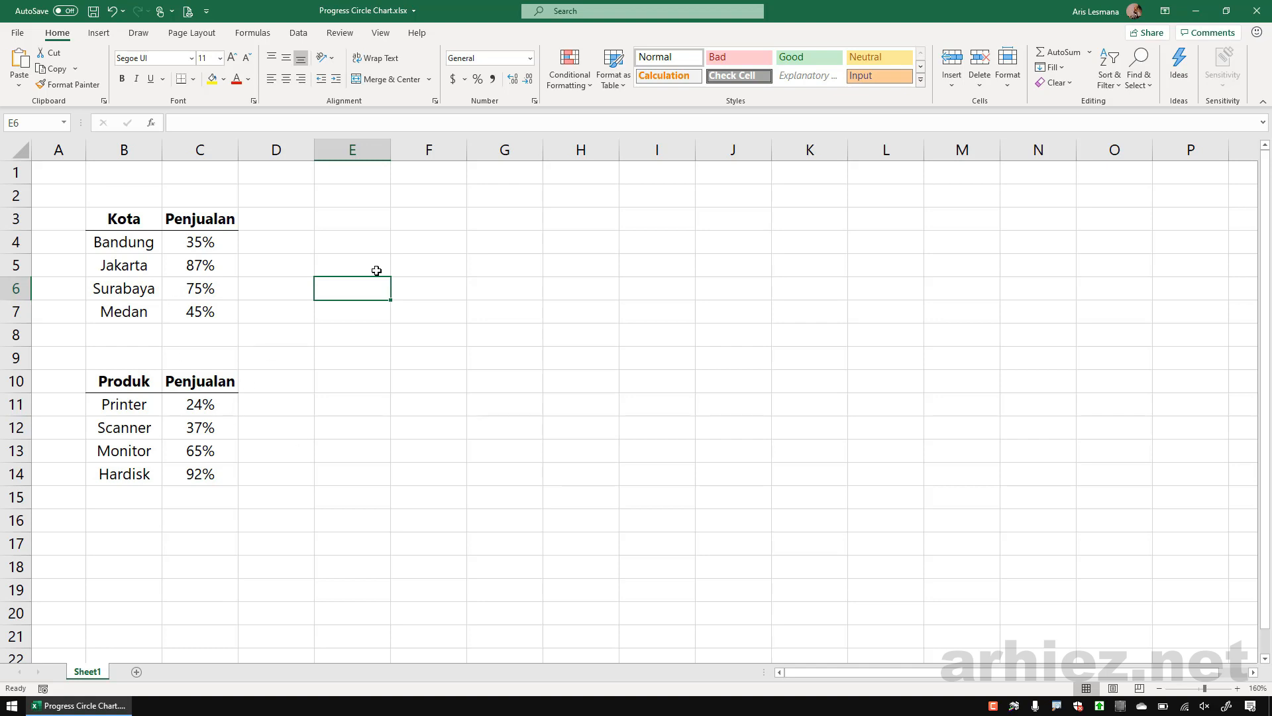
# - Enter the label "Kota:" in cell E2 and right-align it
pyautogui.click(354, 200)
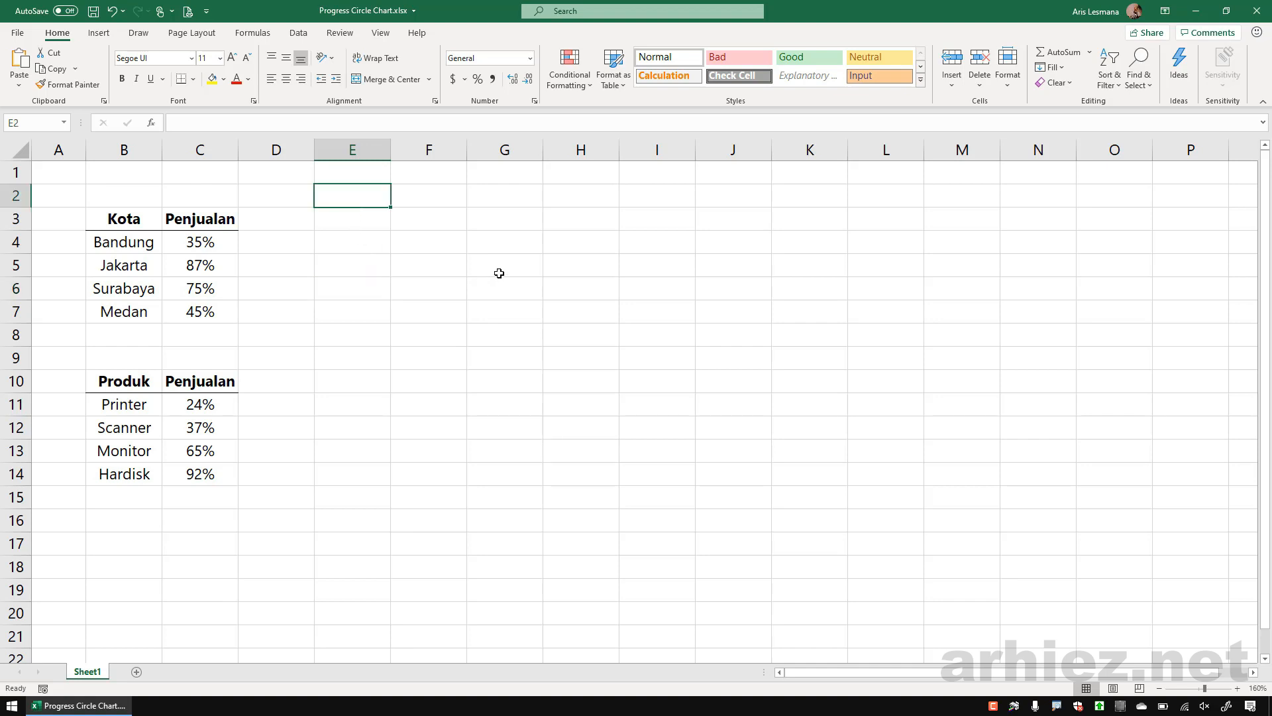
pyautogui.write('Kota:')
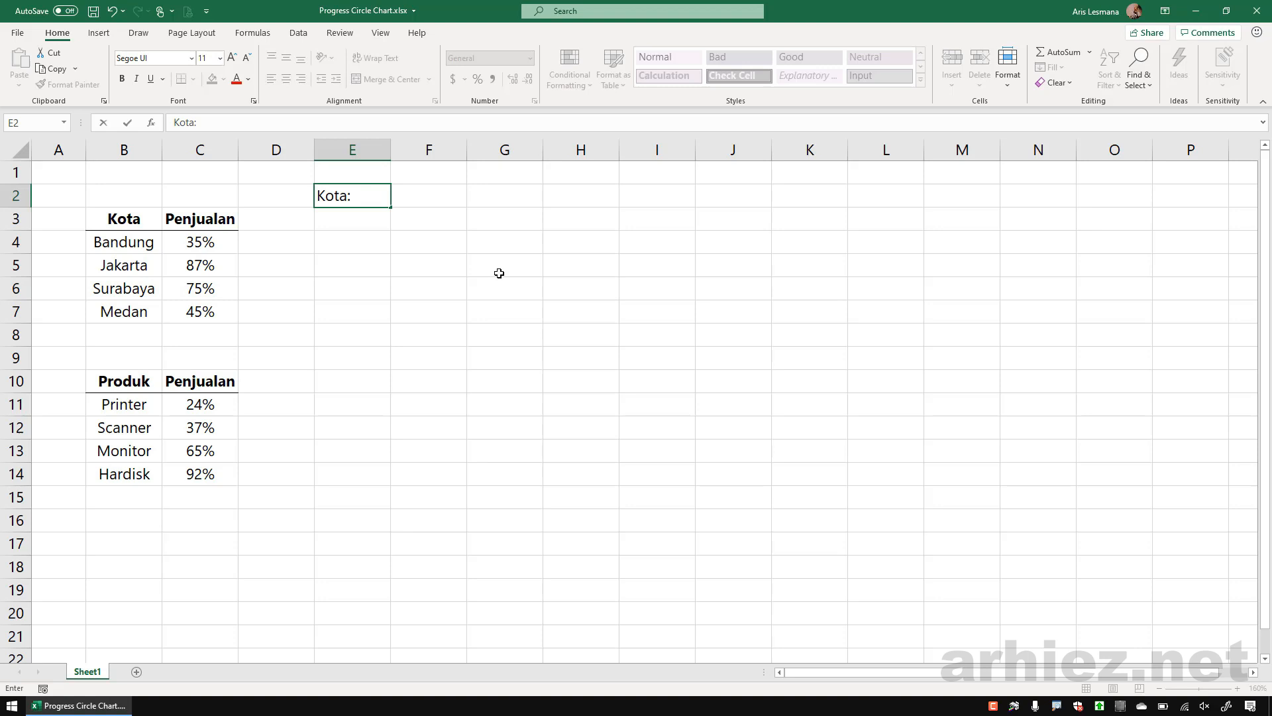
pyautogui.press('Return')
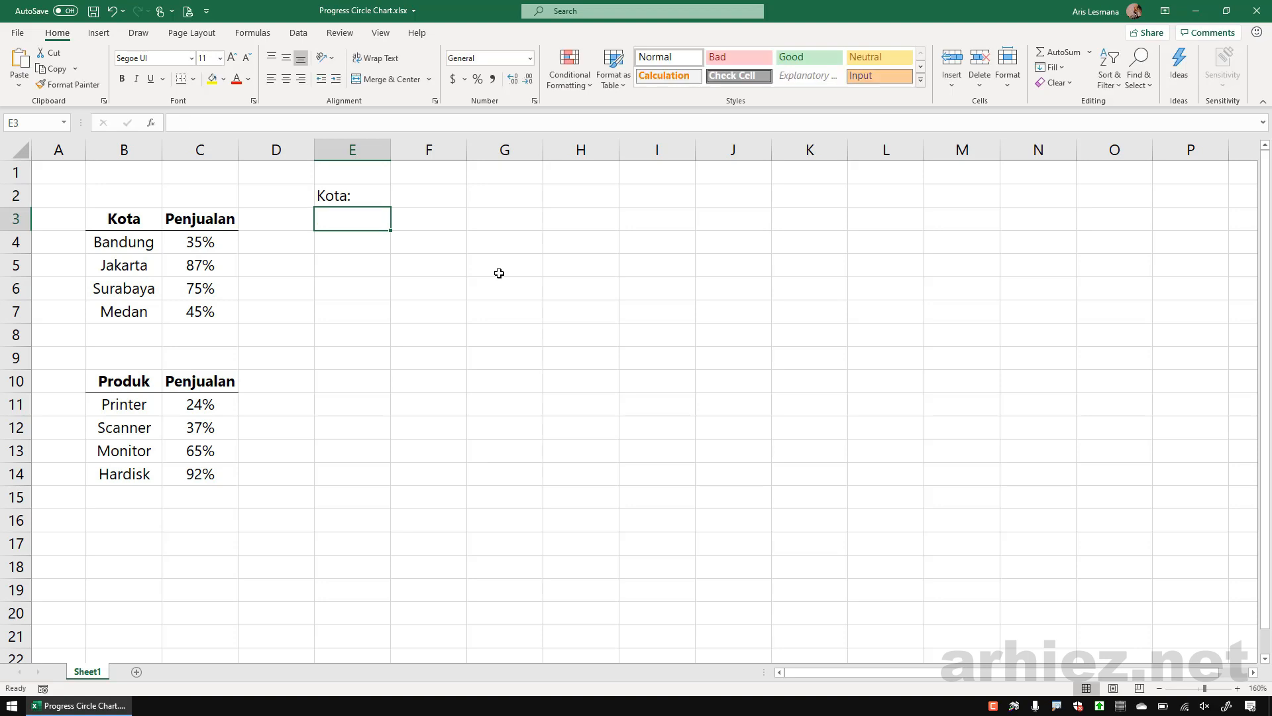
pyautogui.press('Up')
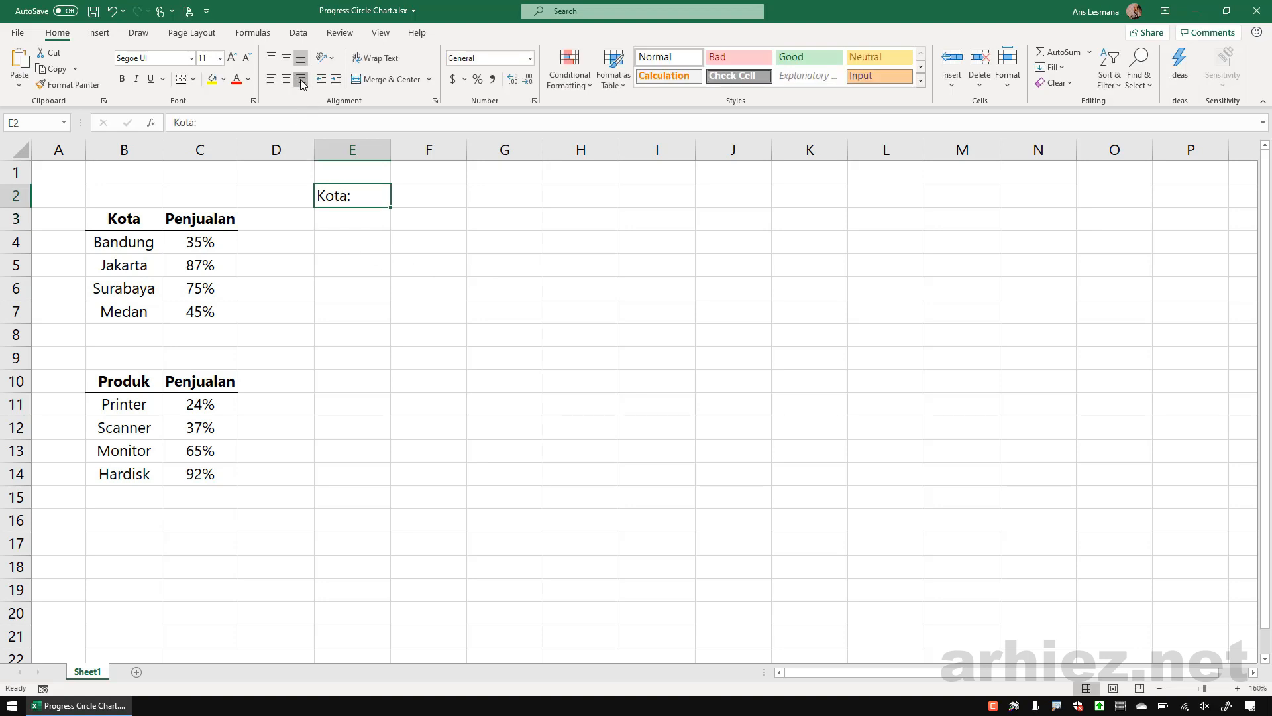
pyautogui.click(301, 79)
# - Enter Bandung as the city in cell F2, beside the Kota: label
pyautogui.click(428, 202)
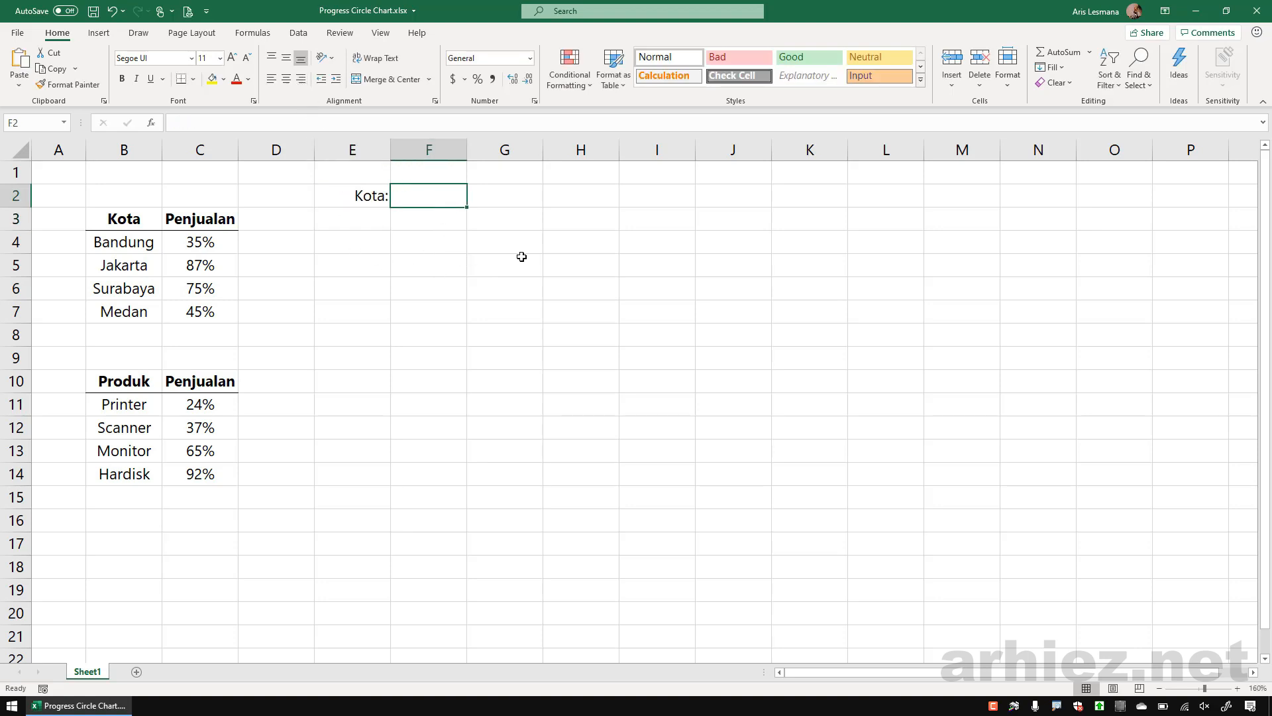
pyautogui.write('Bandung')
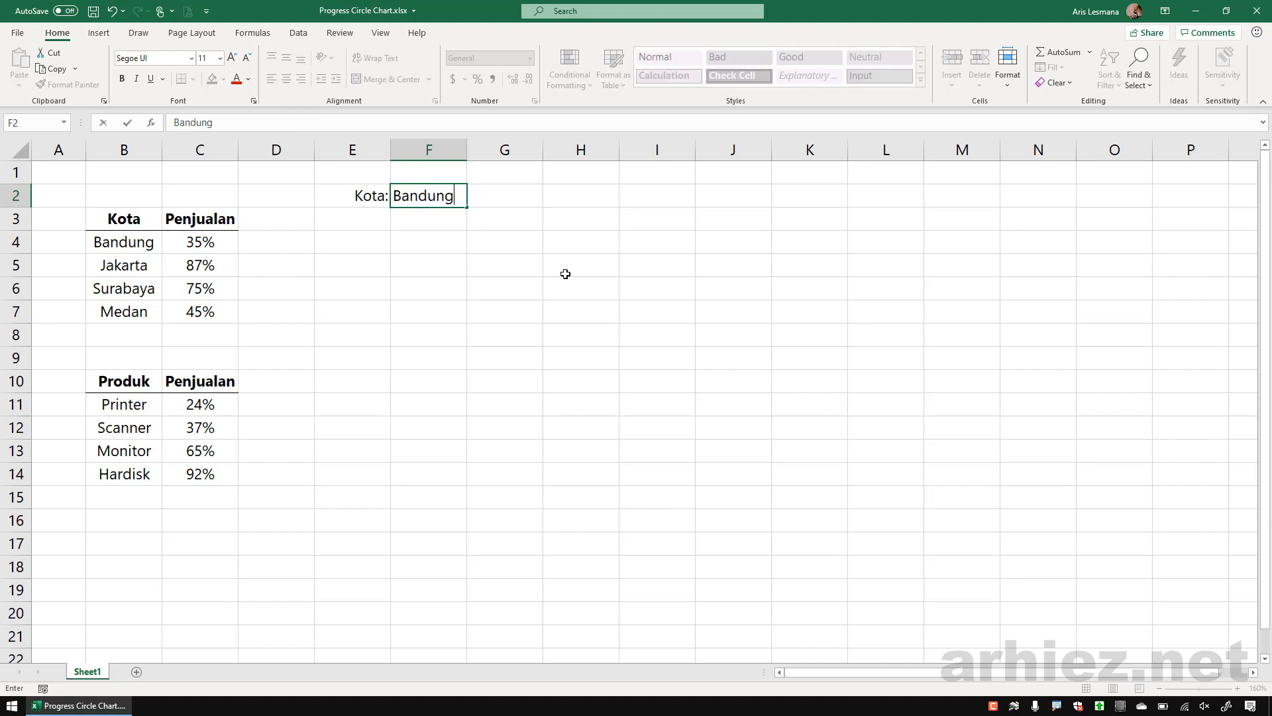
pyautogui.press('Return')
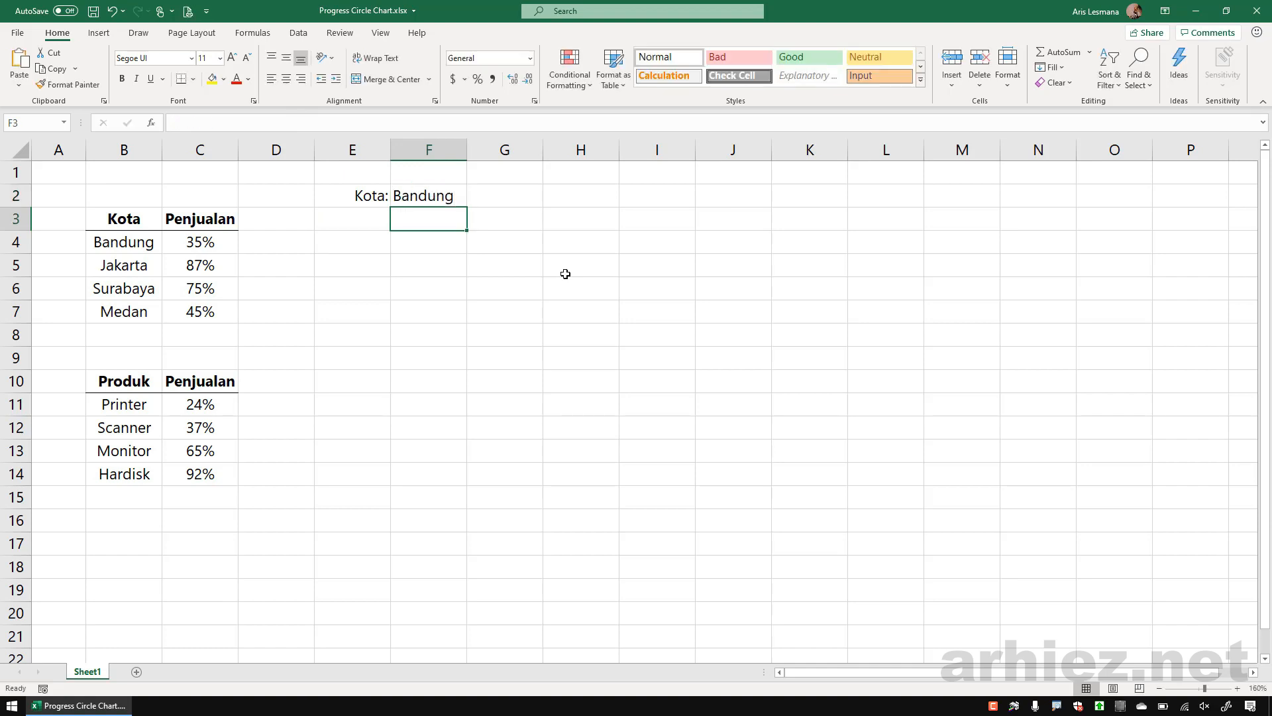
# - Enter =VLOOKUP(F2,B4:C7,2,FALSE) in cell G2 to look up the city's sales, and format the cell as a percentage
pyautogui.click(498, 195)
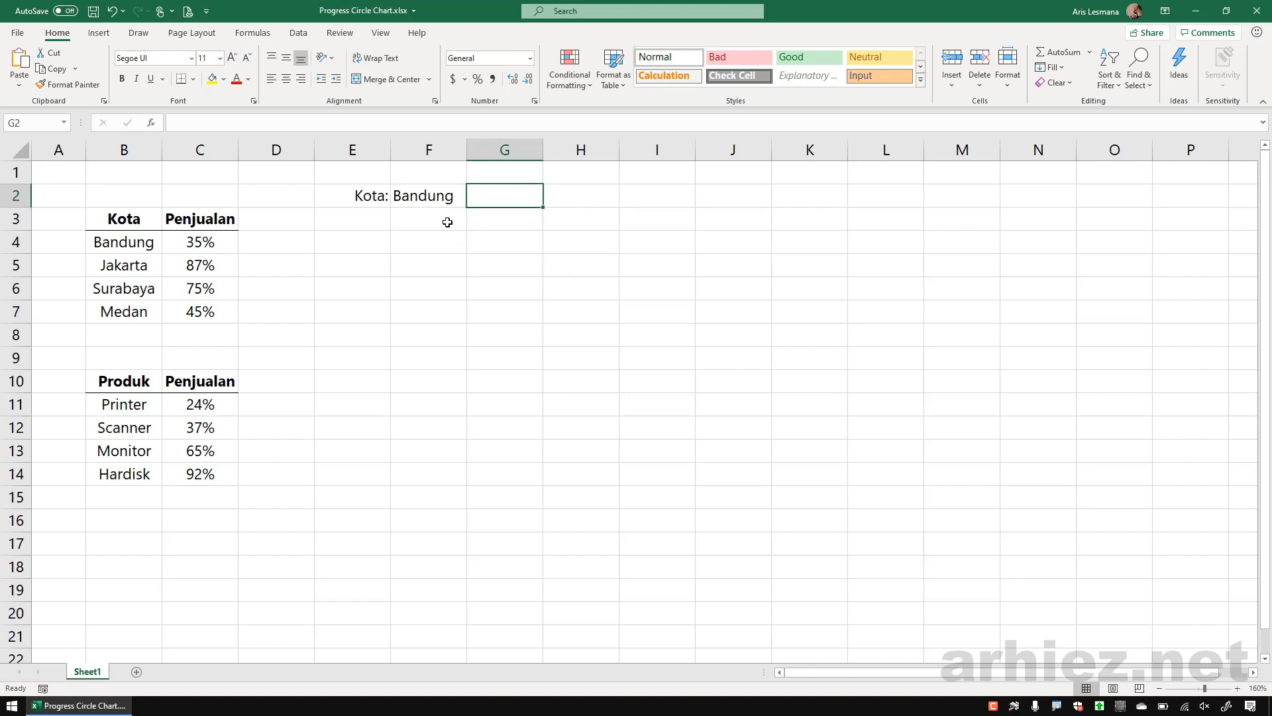
pyautogui.click(412, 197)
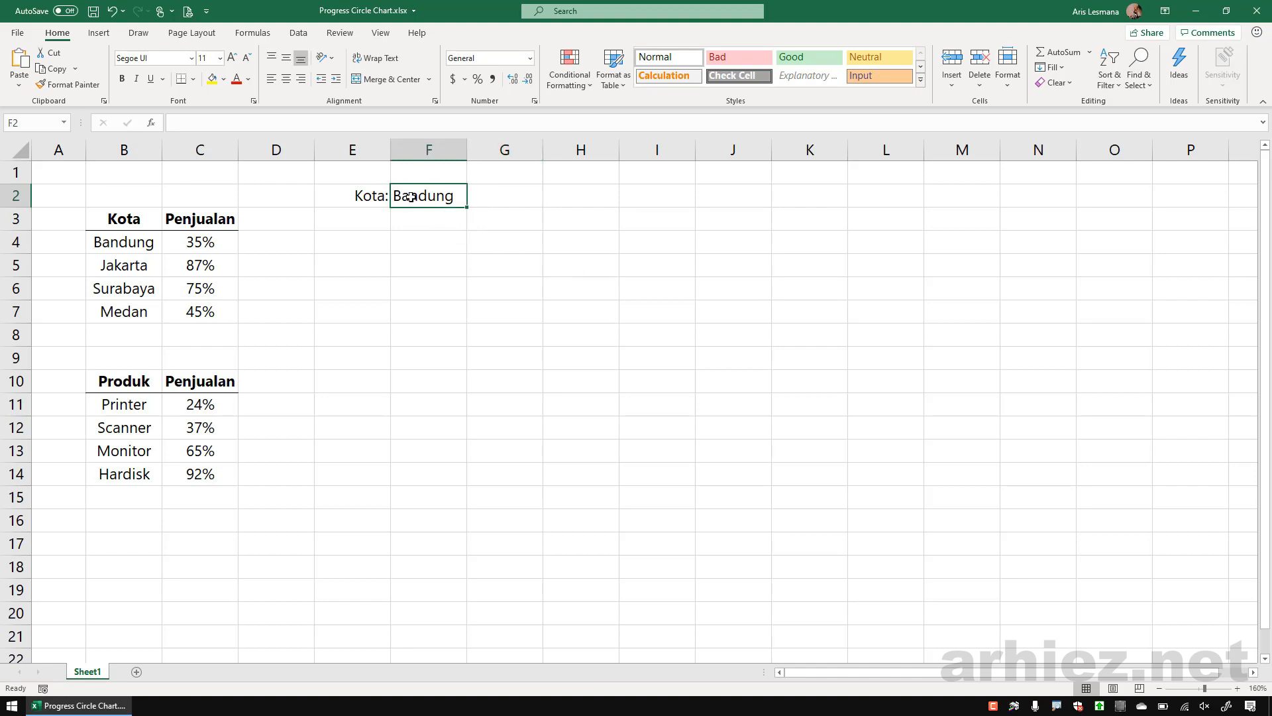
pyautogui.click(514, 198)
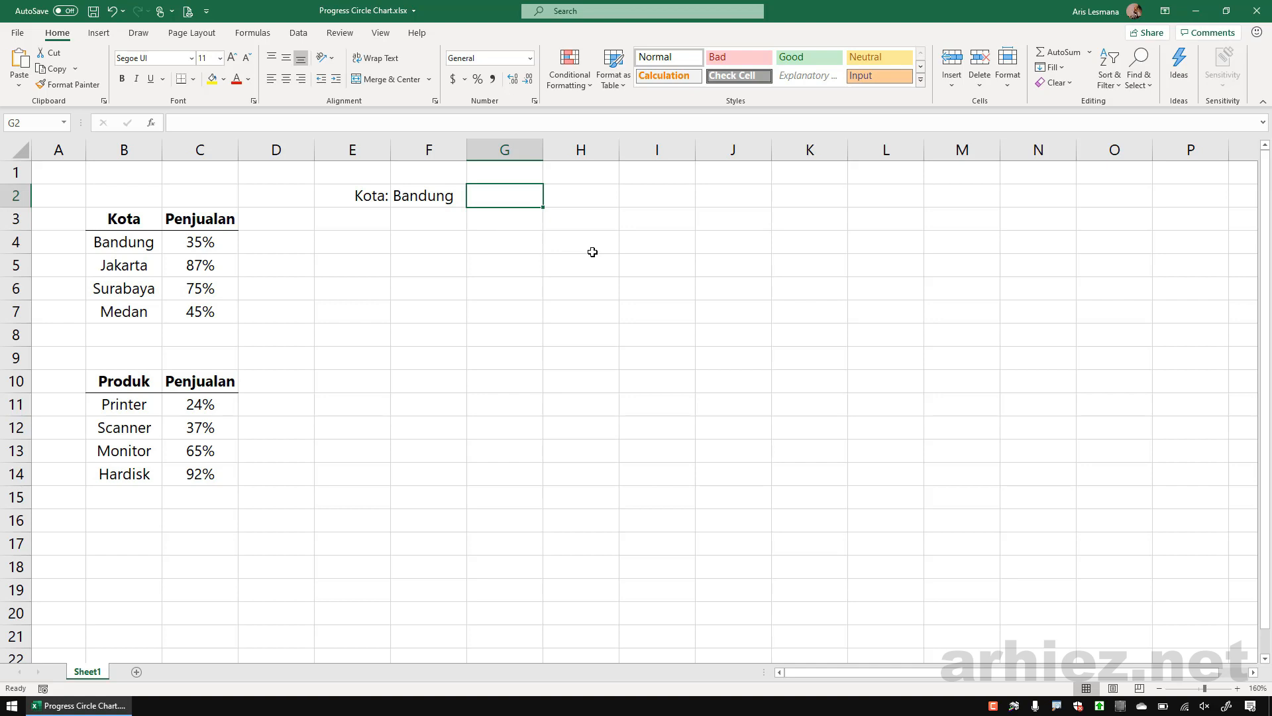
pyautogui.write('=')
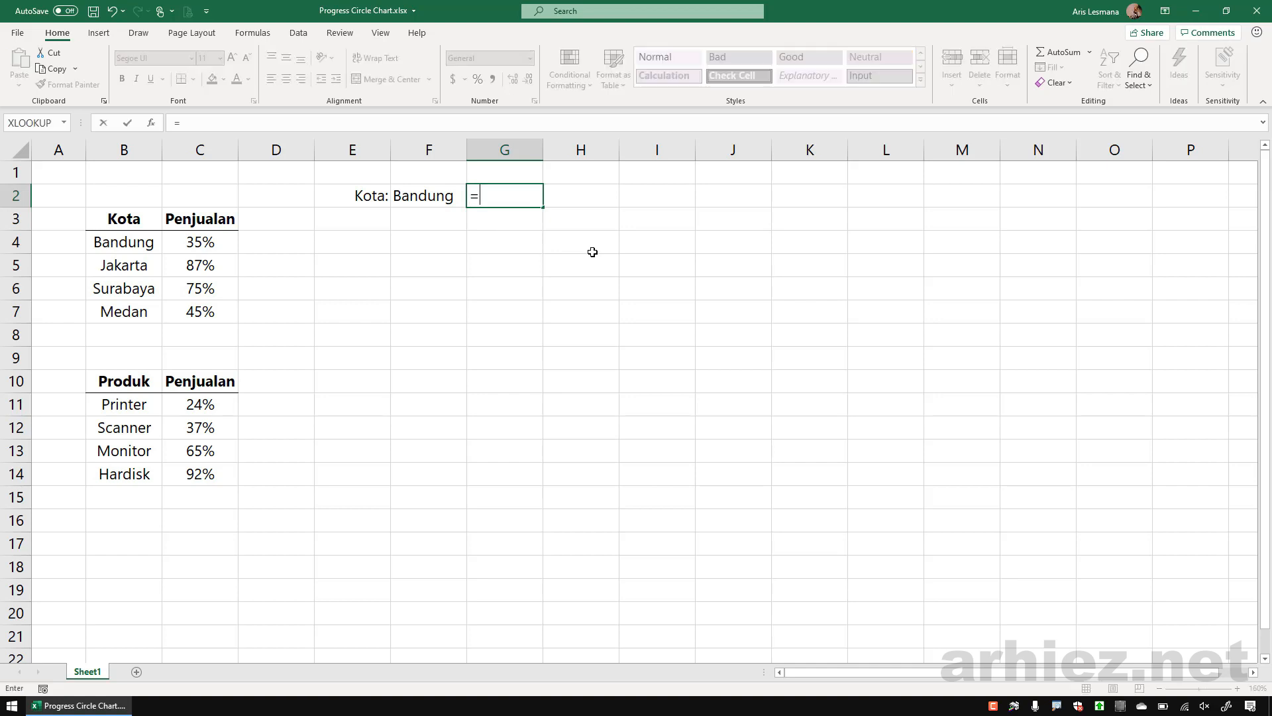
pyautogui.write('VL')
pyautogui.press('Tab')
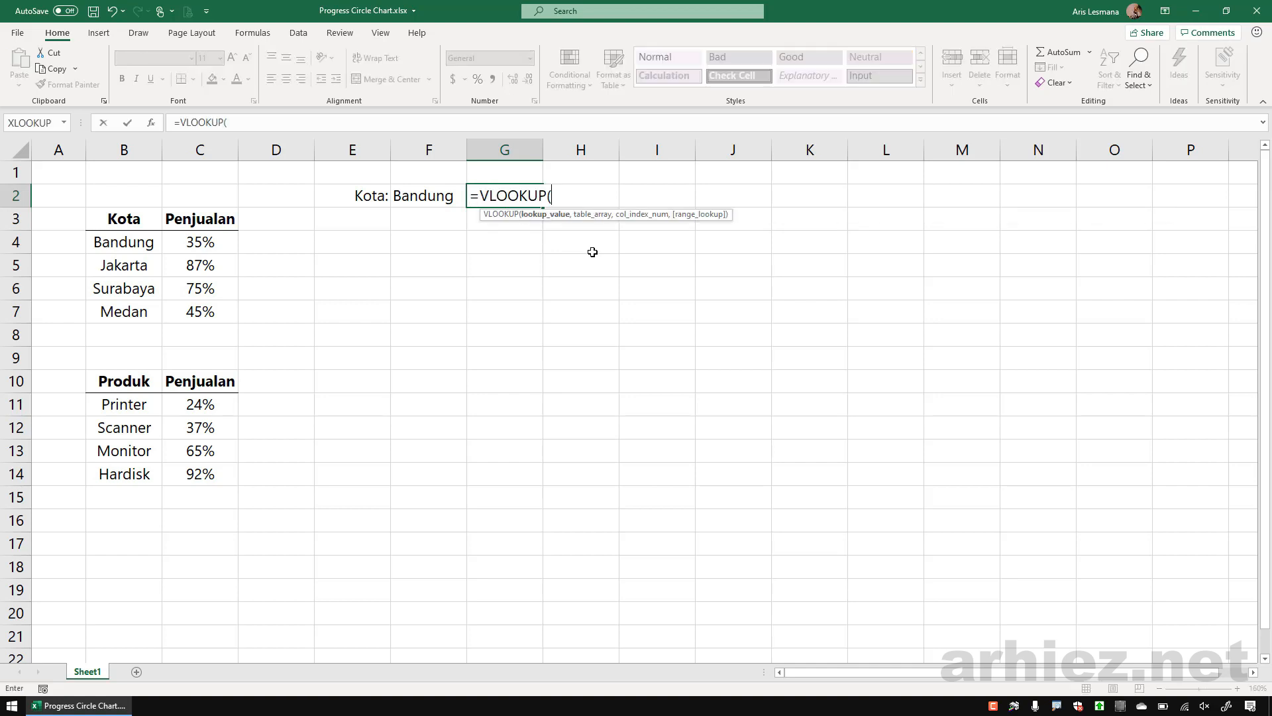
pyautogui.click(415, 198)
pyautogui.write(',')
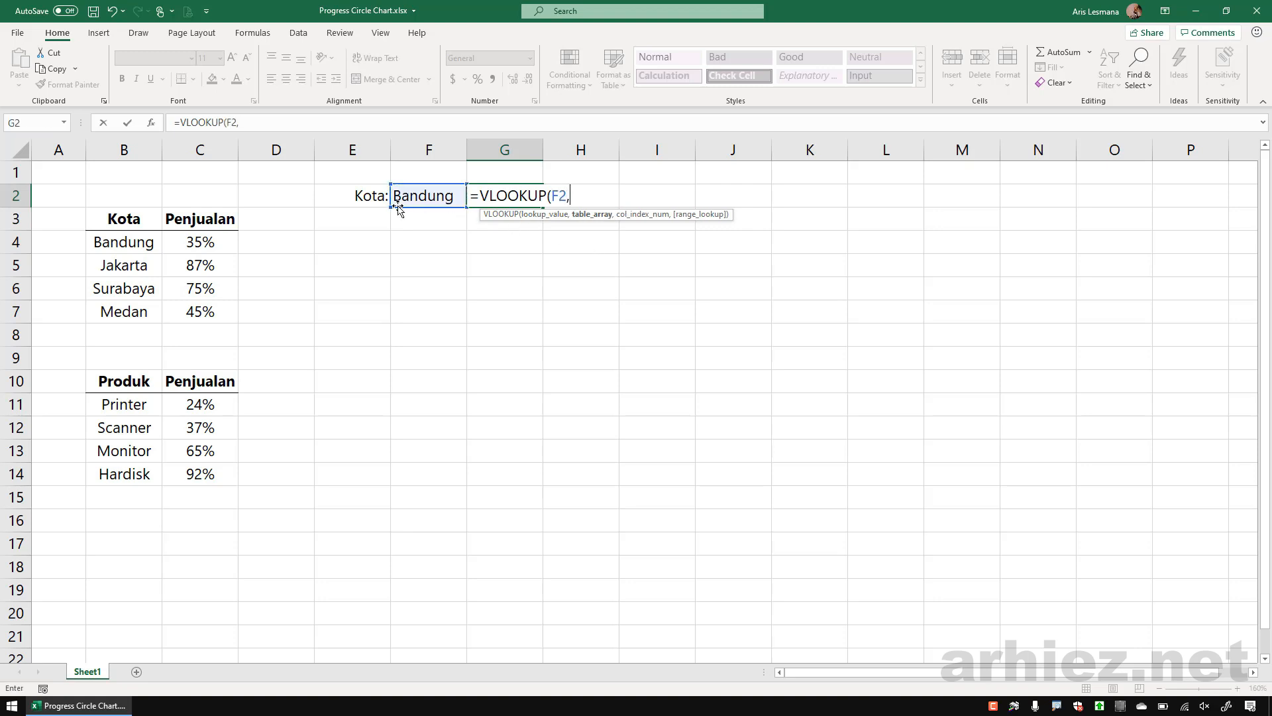
pyautogui.moveTo(129, 246); pyautogui.dragTo(191, 311)
pyautogui.write(',')
pyautogui.write('2,')
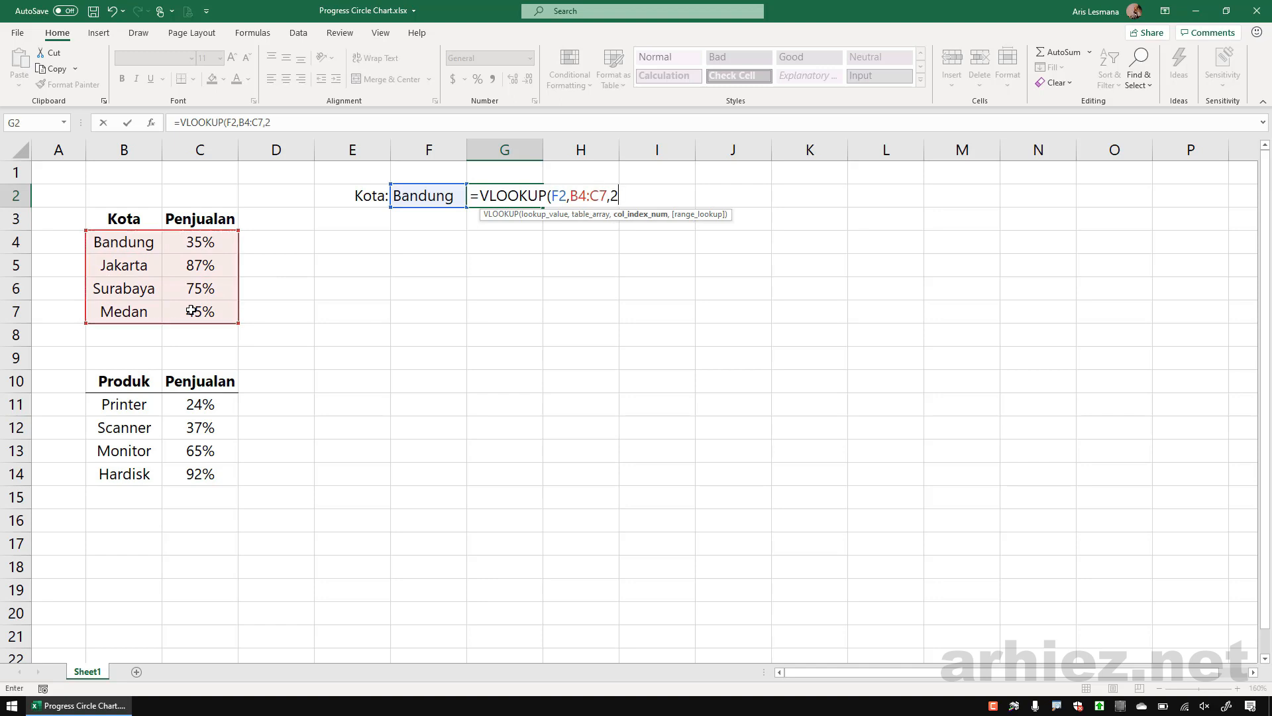
pyautogui.press('Down')
pyautogui.press('Tab')
pyautogui.write(')')
pyautogui.press('Return')
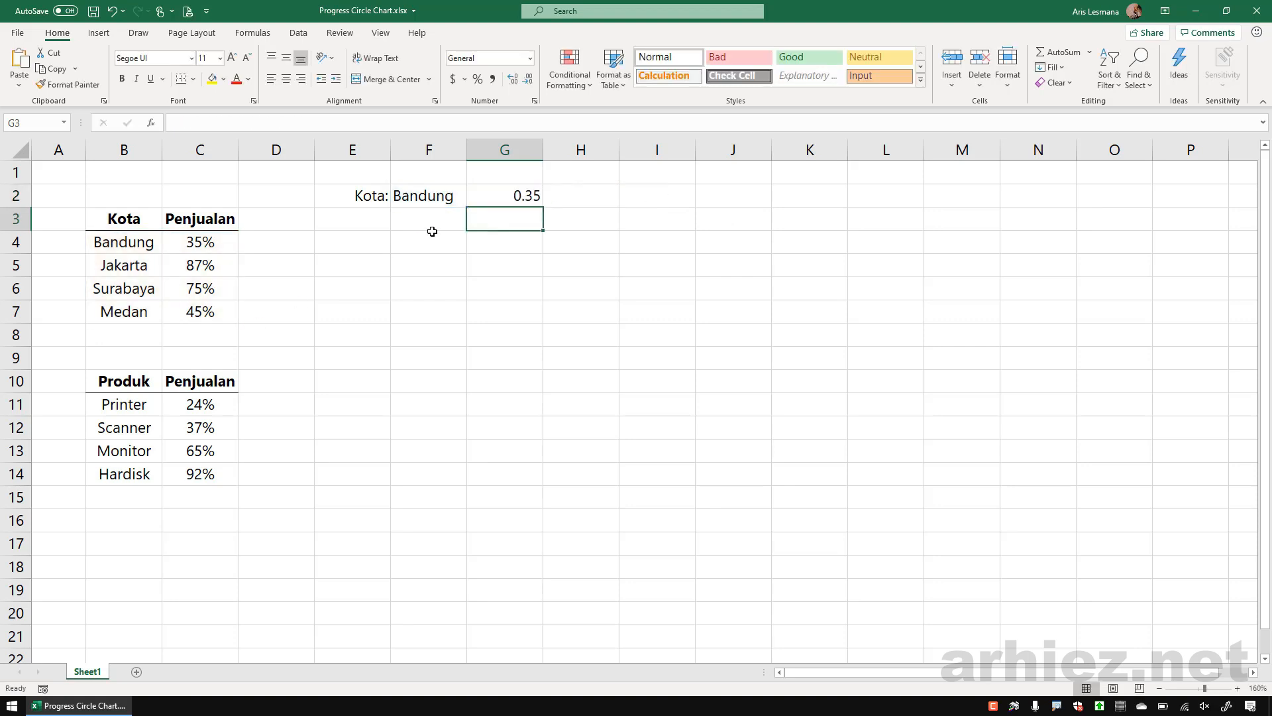
pyautogui.click(506, 196)
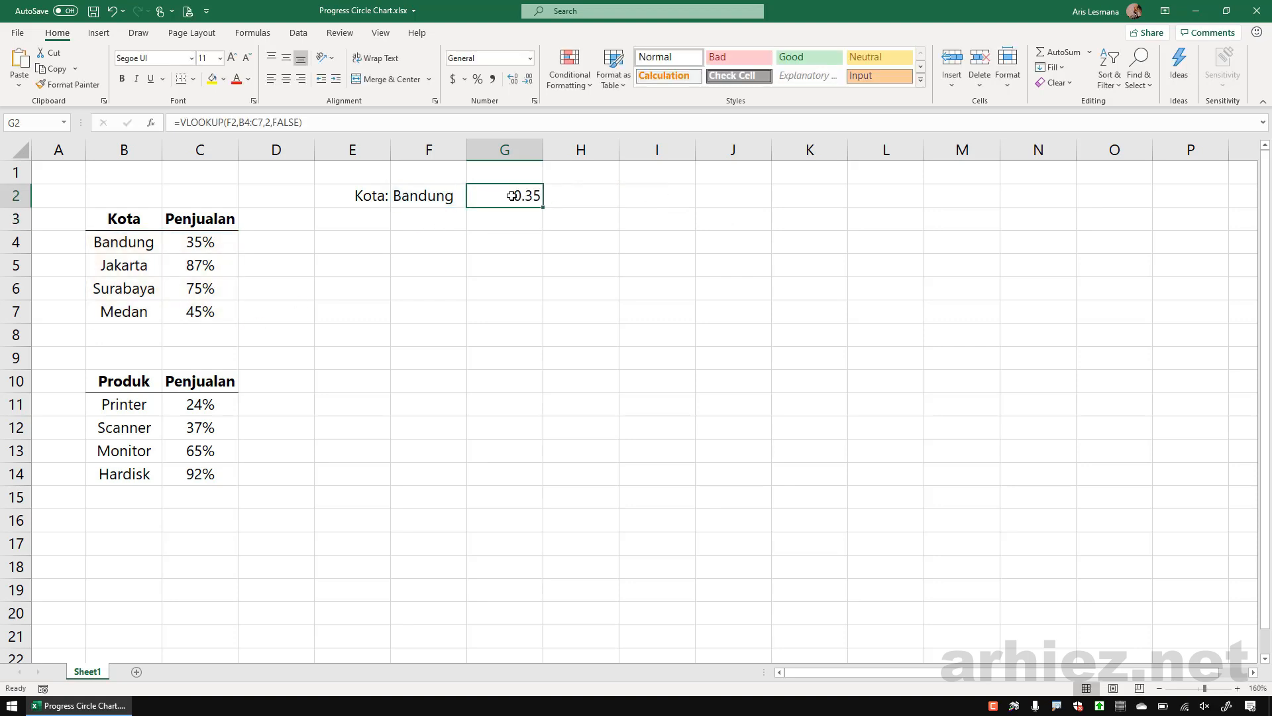
pyautogui.click(477, 79)
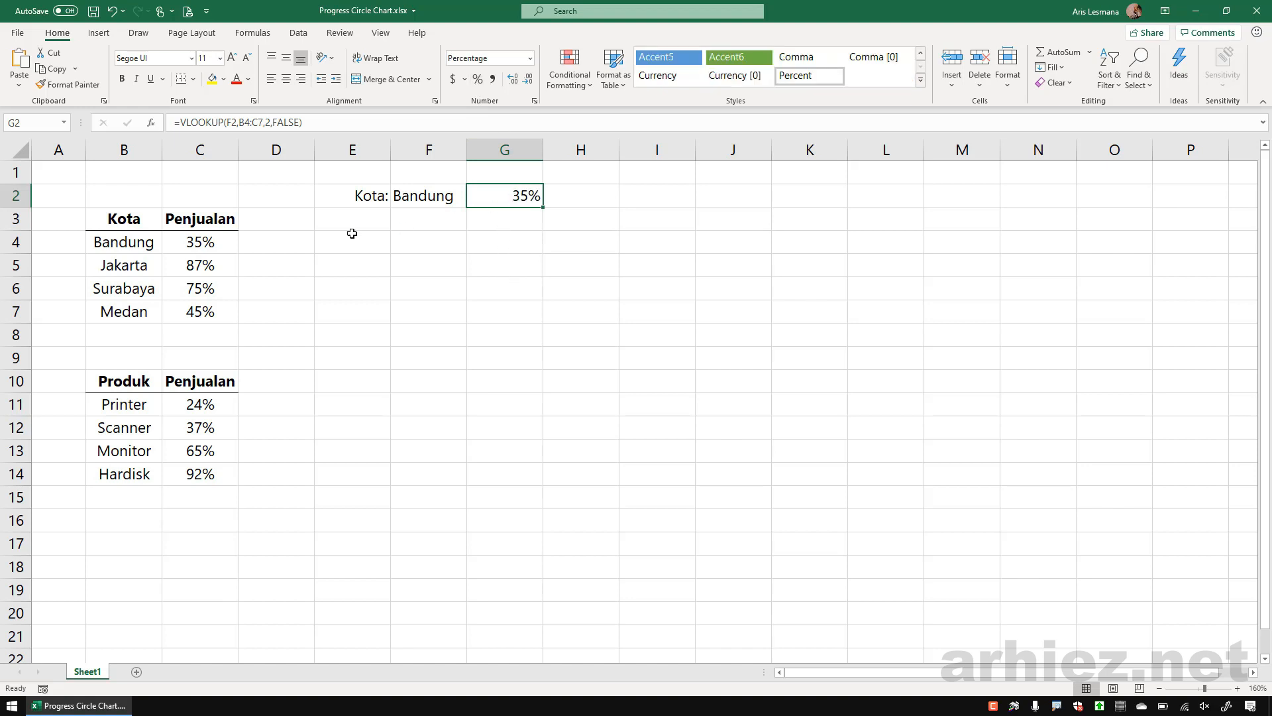
pyautogui.click(135, 245)
pyautogui.click(199, 246)
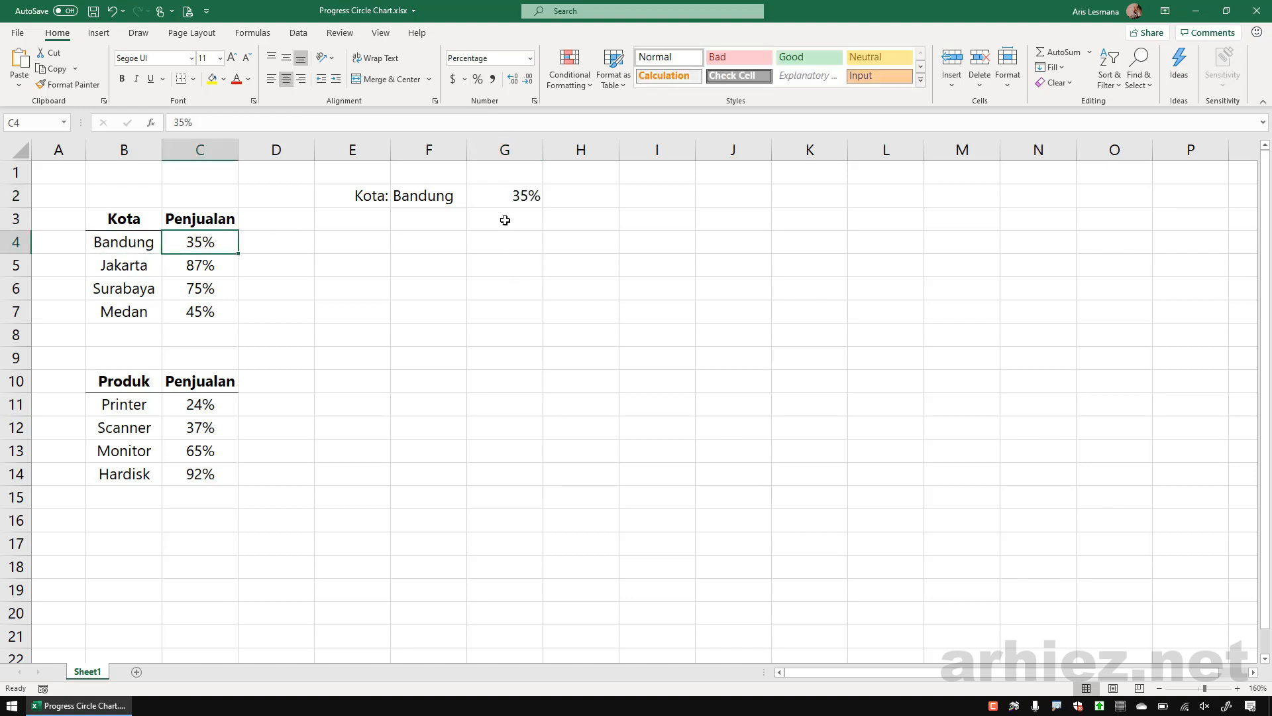
pyautogui.click(516, 198)
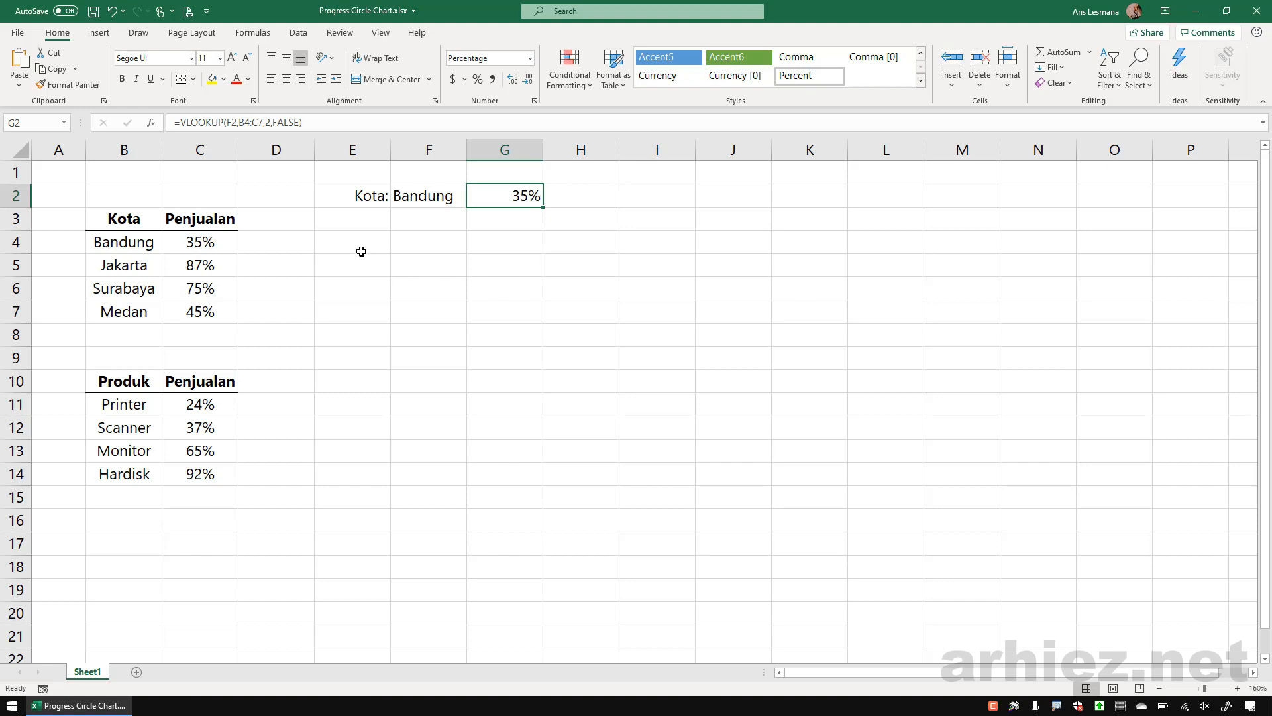
pyautogui.moveTo(361, 246); pyautogui.dragTo(605, 424)
pyautogui.click(736, 411)
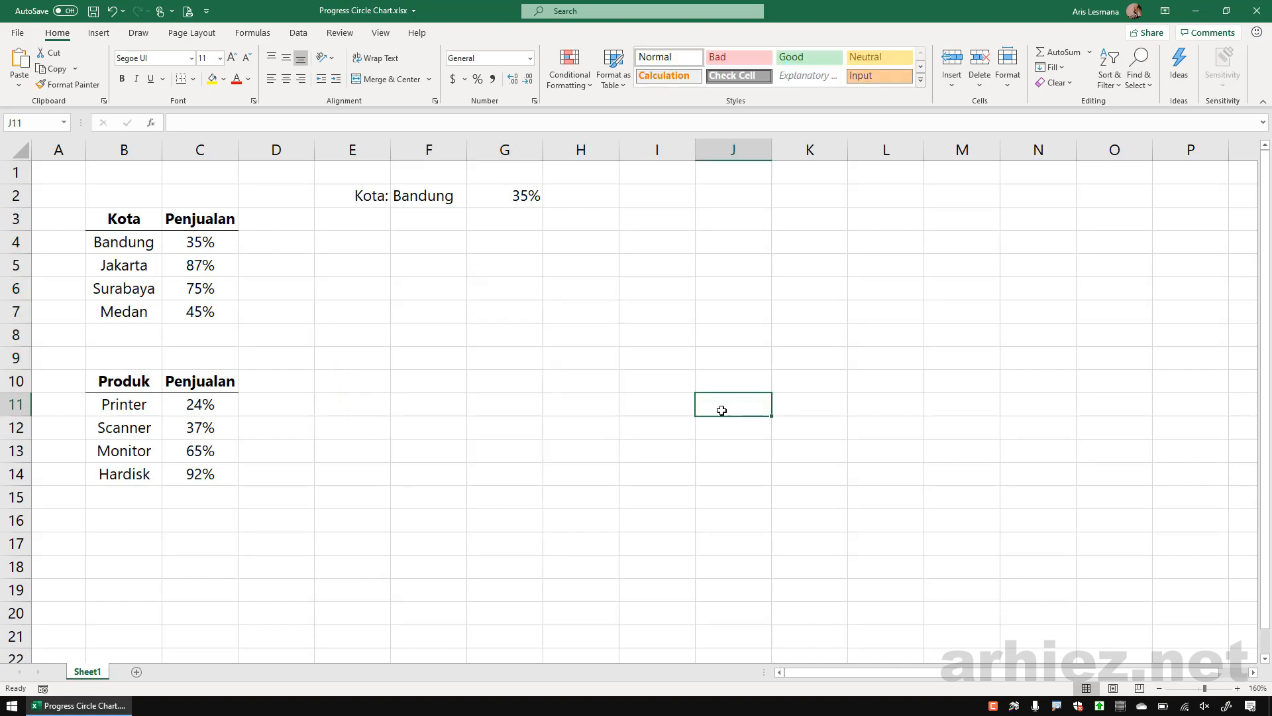
# - Insert an empty doughnut chart on the sheet, starting from blank cell E4
pyautogui.click(352, 245)
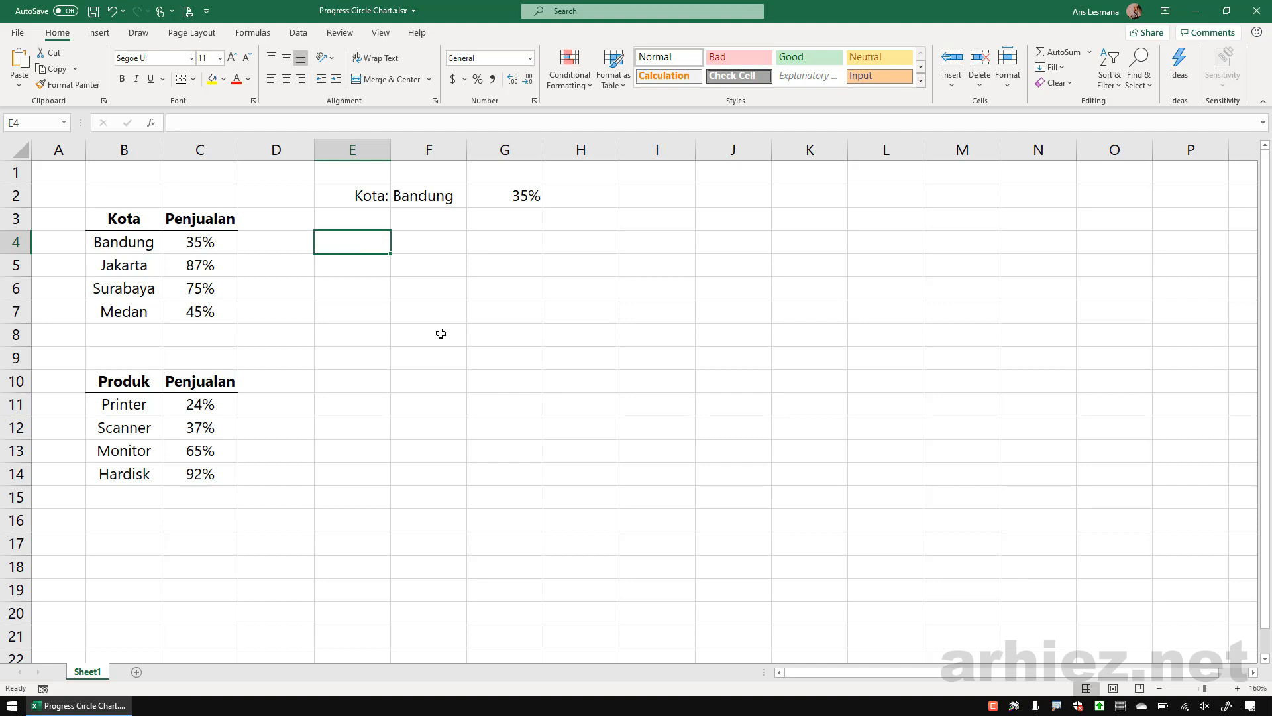
pyautogui.click(99, 32)
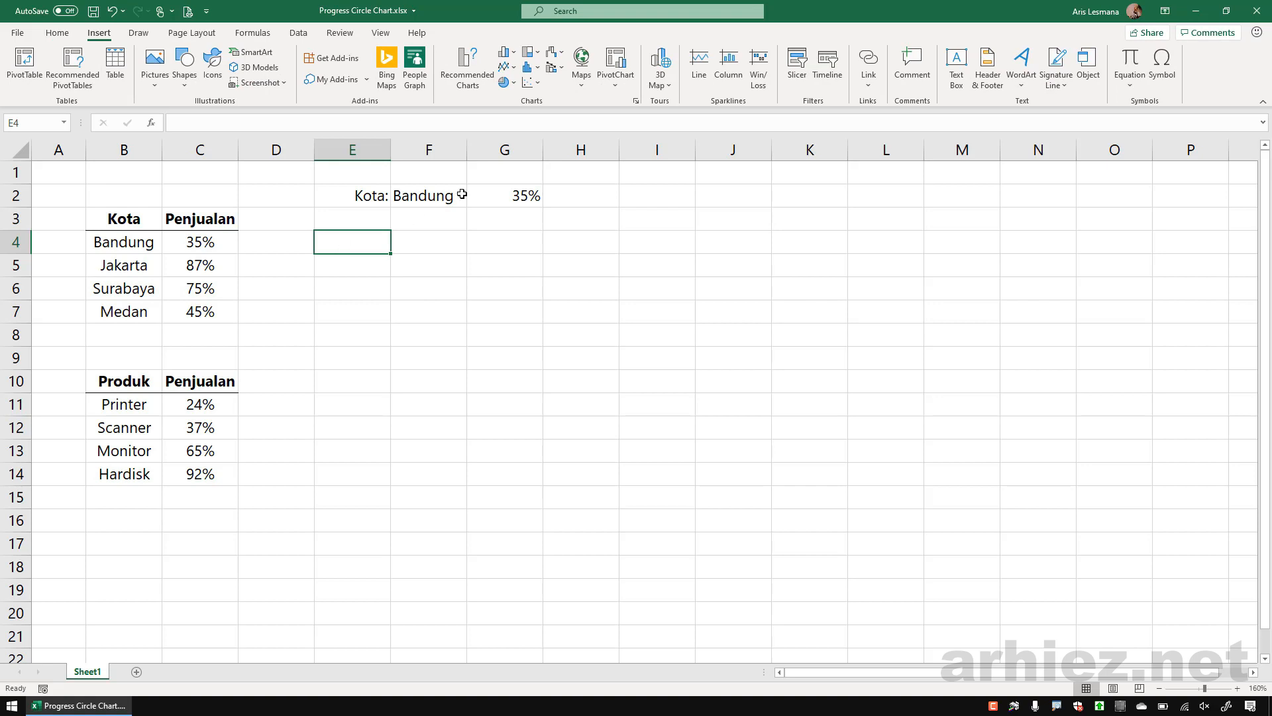
pyautogui.click(513, 84)
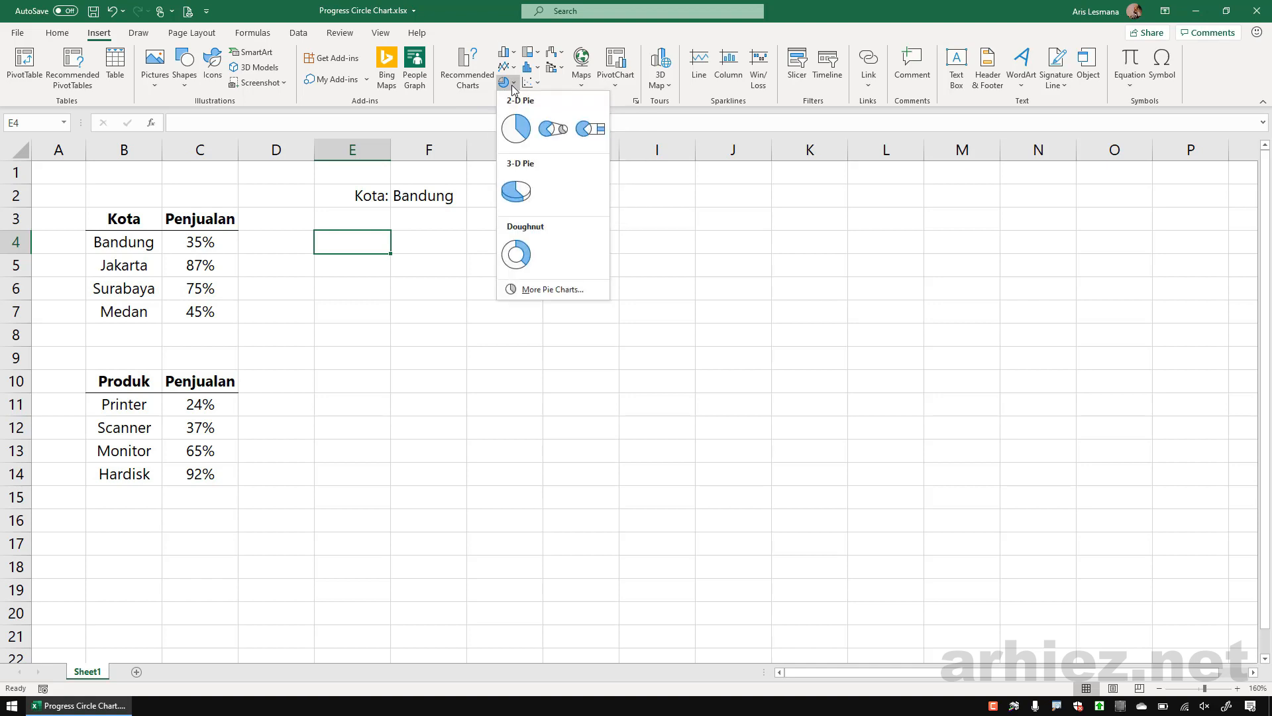
pyautogui.click(516, 256)
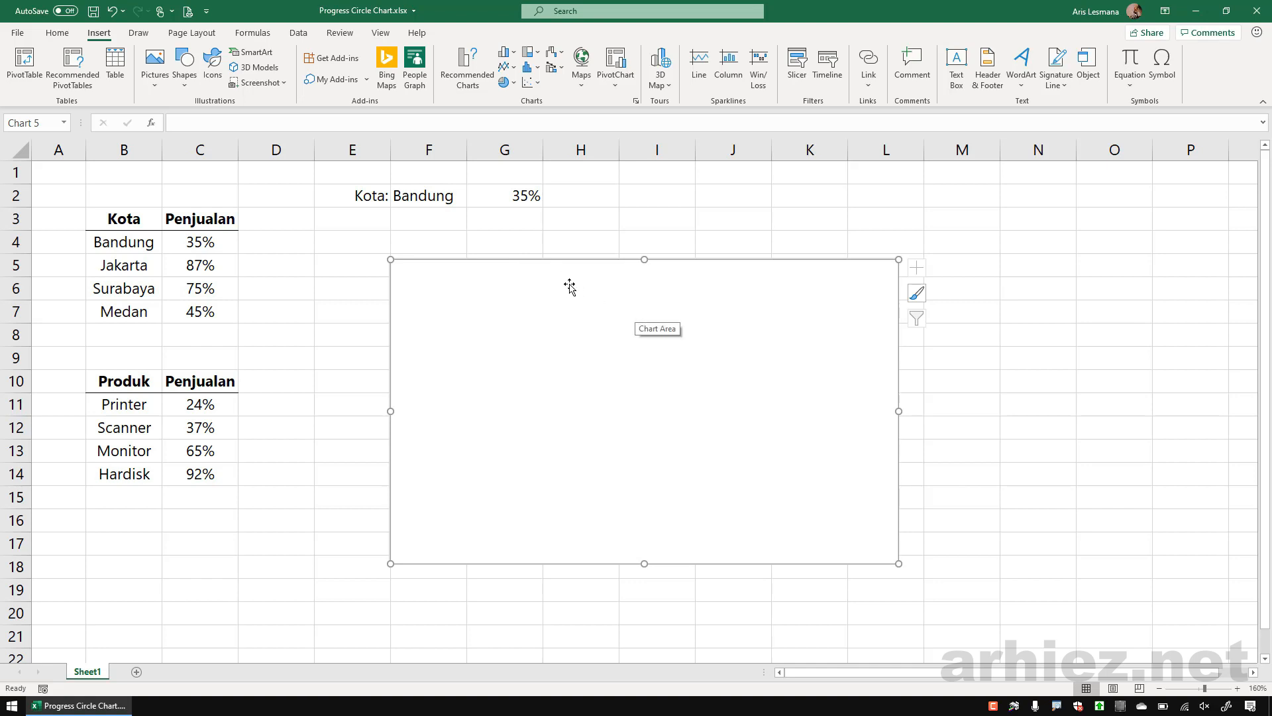
# - Open the doughnut chart's data source and start adding a new data series
pyautogui.click(670, 285)
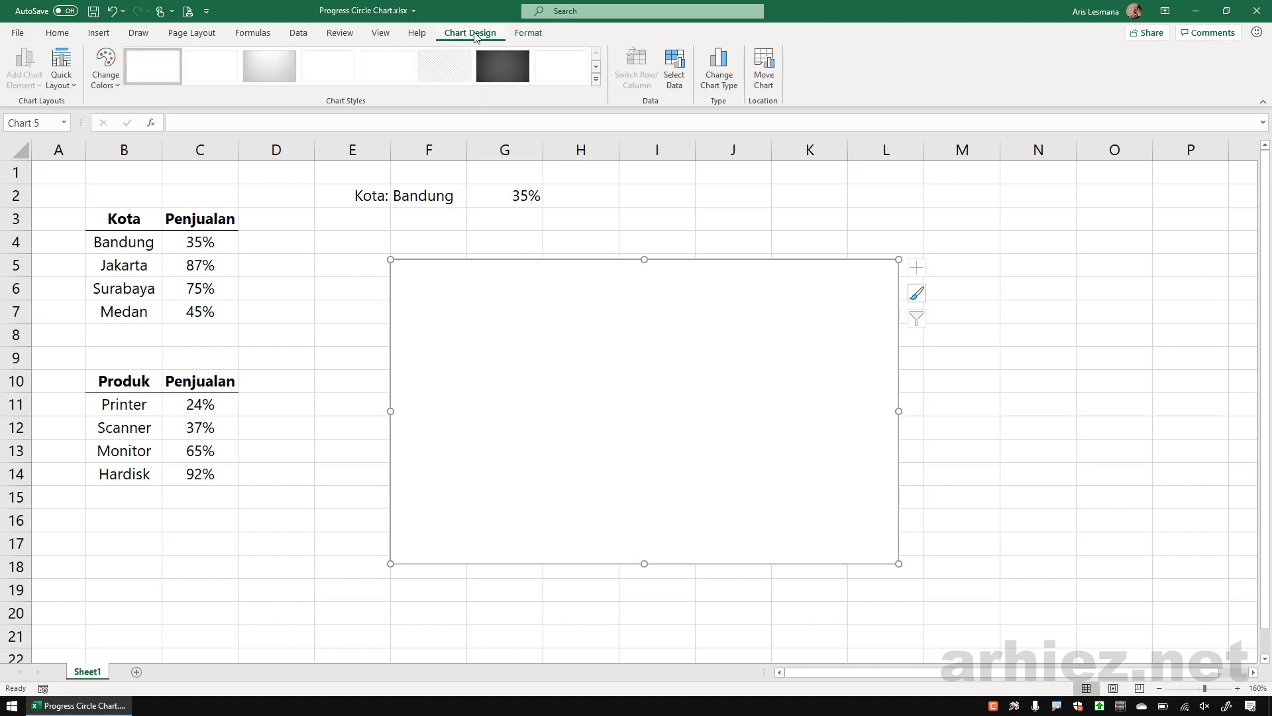
pyautogui.click(675, 85)
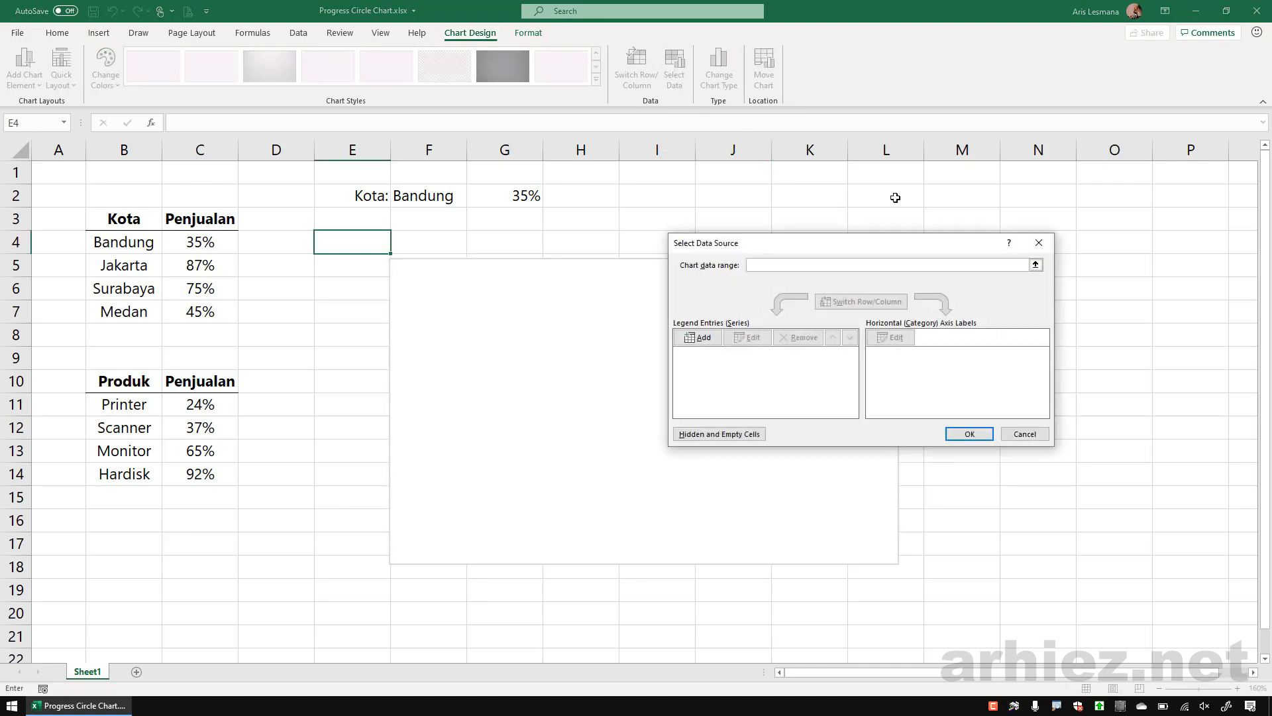
pyautogui.moveTo(855, 245); pyautogui.dragTo(837, 174)
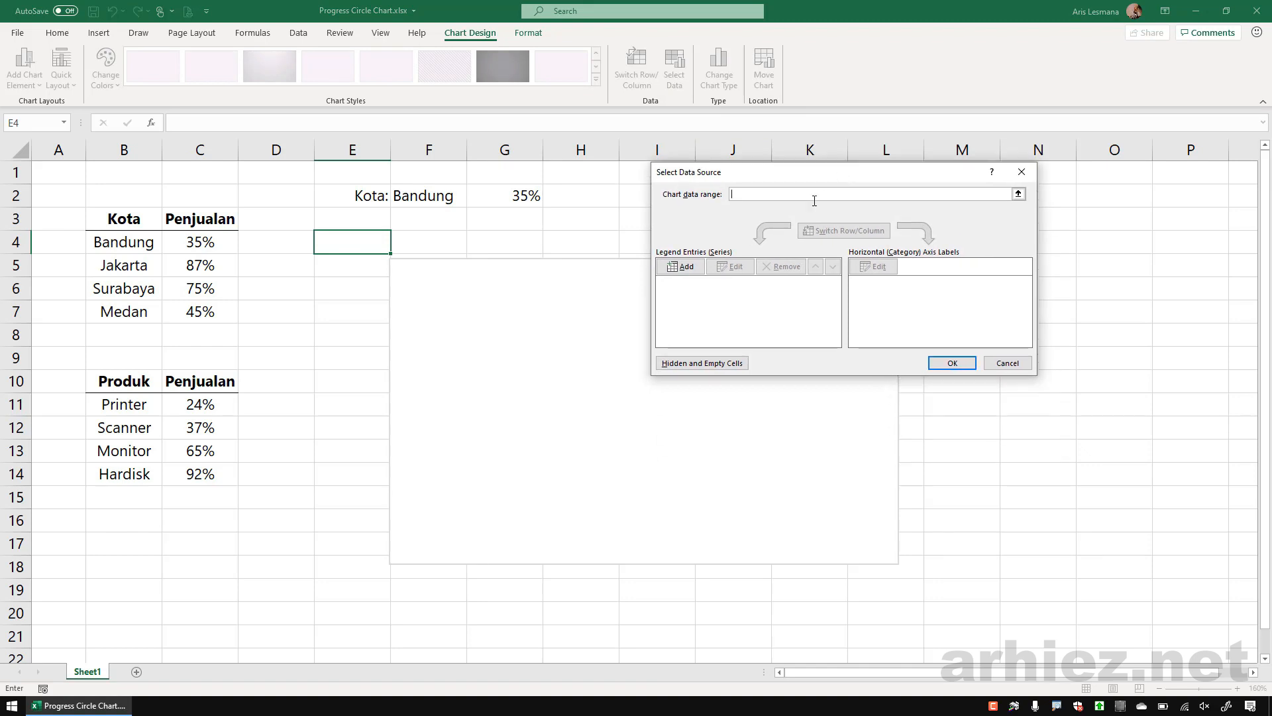
pyautogui.click(685, 267)
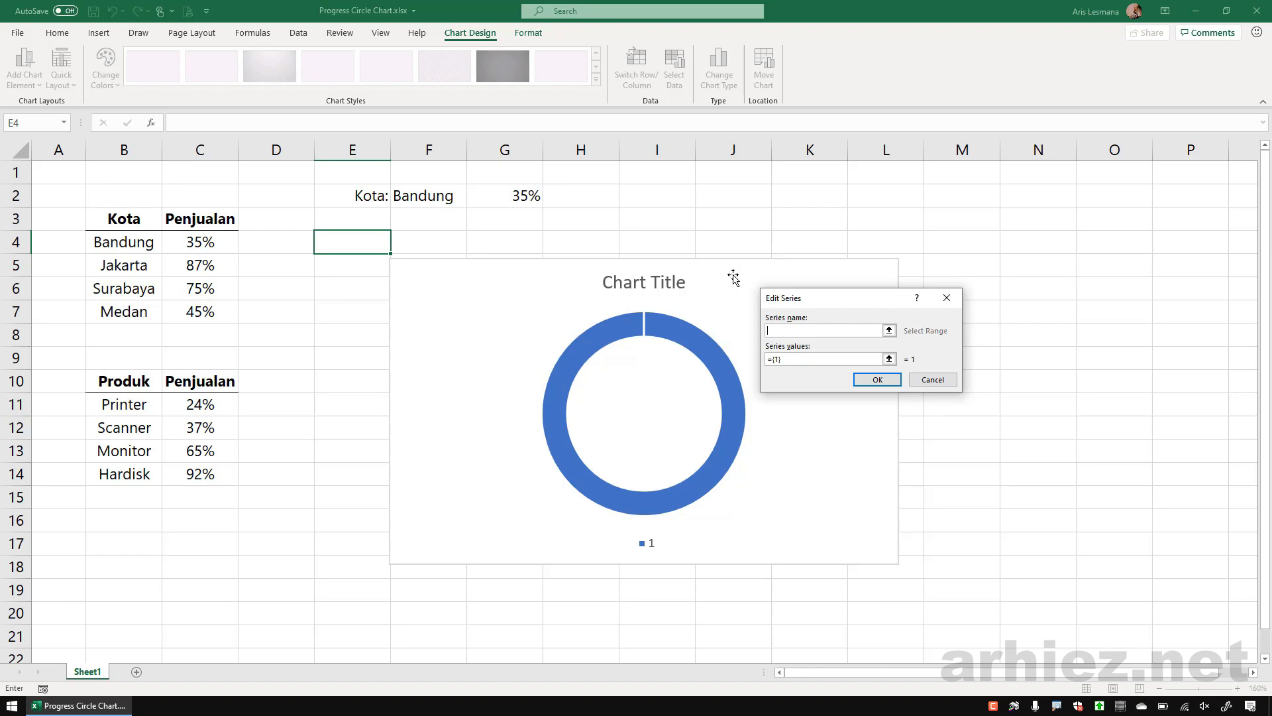
pyautogui.moveTo(836, 303); pyautogui.dragTo(819, 220)
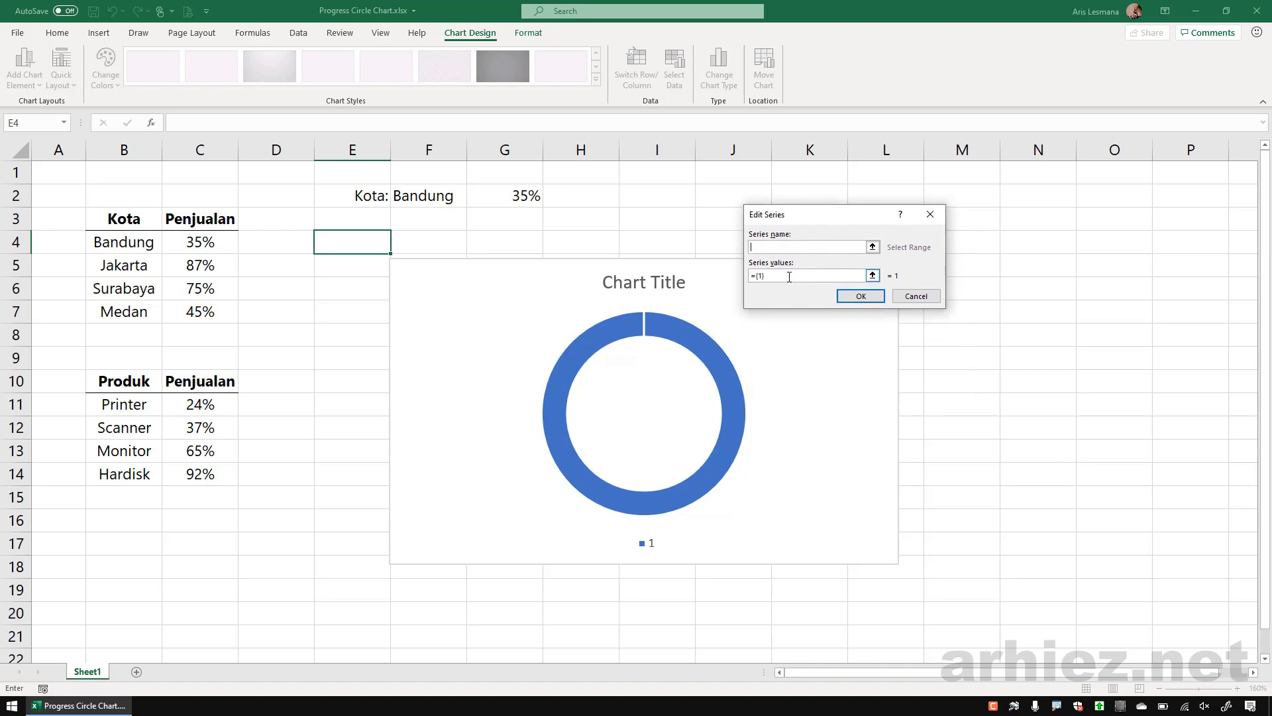
pyautogui.moveTo(766, 275); pyautogui.dragTo(748, 276)
pyautogui.moveTo(431, 237)
pyautogui.mouseDown()
pyautogui.moveTo(347, 253)
pyautogui.moveTo(587, 358)
pyautogui.moveTo(375, 254)
pyautogui.moveTo(530, 345)
pyautogui.moveTo(428, 282)
pyautogui.mouseUp()
pyautogui.moveTo(436, 232); pyautogui.dragTo(445, 275)
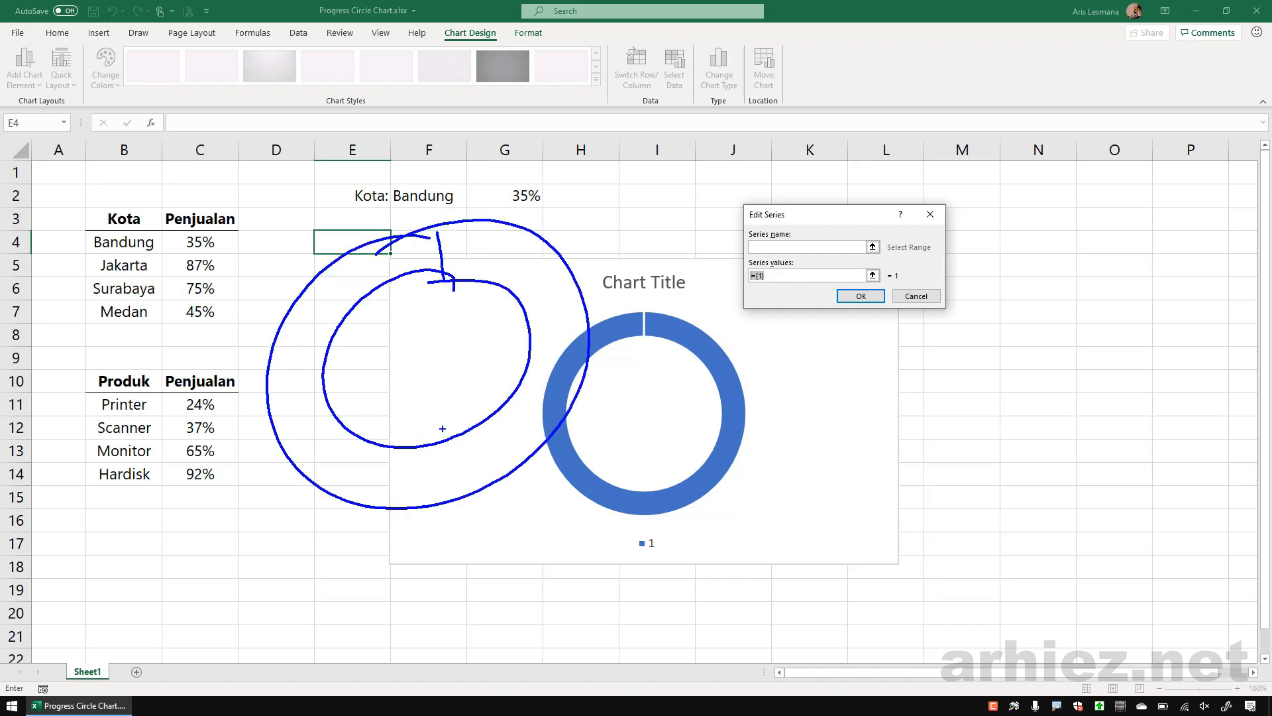
pyautogui.moveTo(440, 439); pyautogui.dragTo(437, 503)
pyautogui.moveTo(809, 438)
pyautogui.mouseDown()
pyautogui.moveTo(821, 441)
pyautogui.moveTo(824, 492)
pyautogui.moveTo(866, 503)
pyautogui.mouseUp()
pyautogui.moveTo(910, 428); pyautogui.dragTo(927, 503)
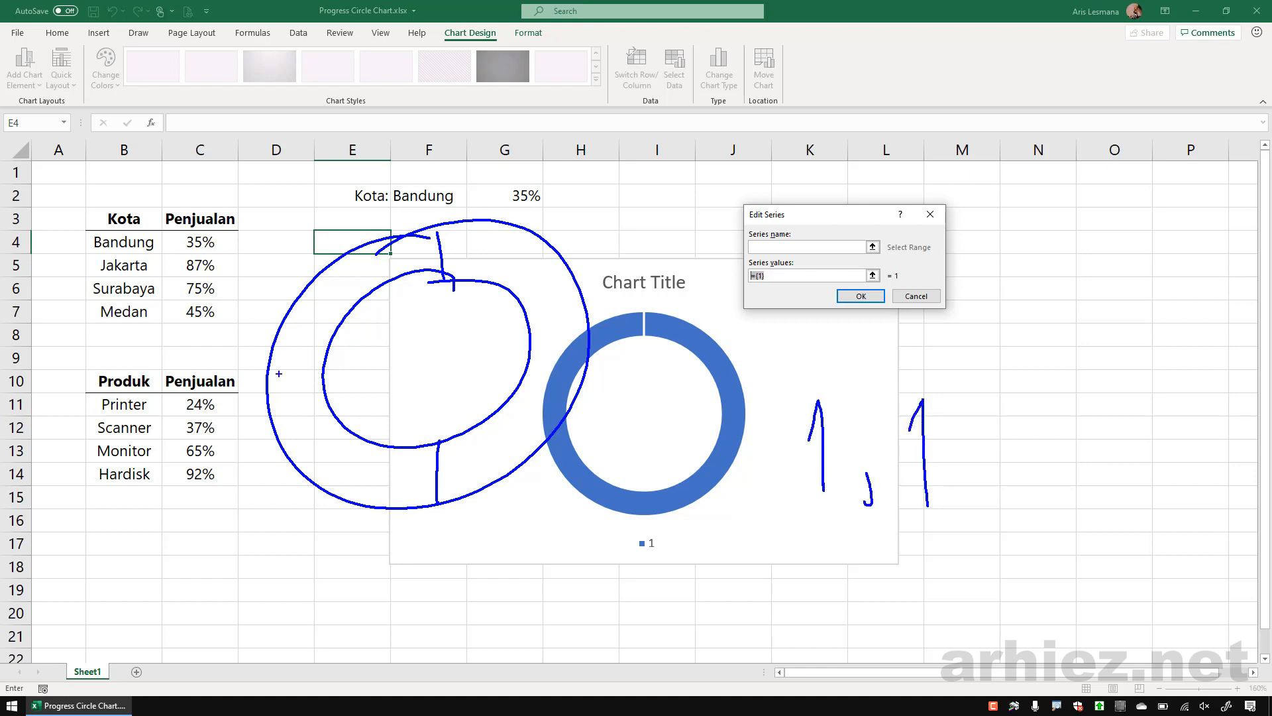
pyautogui.moveTo(268, 377); pyautogui.dragTo(325, 377)
pyautogui.moveTo(532, 351); pyautogui.dragTo(589, 347)
pyautogui.moveTo(945, 488); pyautogui.dragTo(963, 512)
pyautogui.moveTo(1006, 454)
pyautogui.mouseDown()
pyautogui.moveTo(1016, 443)
pyautogui.moveTo(1021, 505)
pyautogui.mouseUp()
pyautogui.moveTo(1051, 489); pyautogui.dragTo(1054, 512)
pyautogui.moveTo(1087, 449)
pyautogui.mouseDown()
pyautogui.moveTo(1094, 432)
pyautogui.moveTo(1105, 511)
pyautogui.mouseUp()
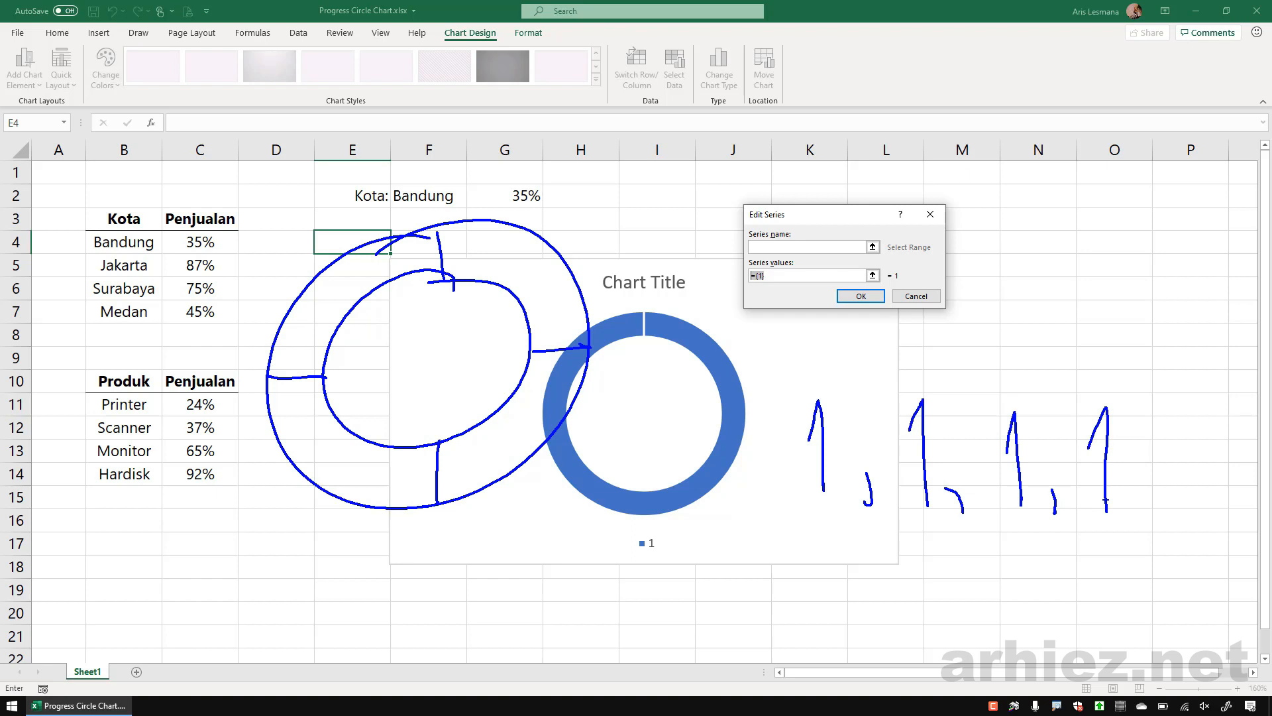
pyautogui.press('Escape')
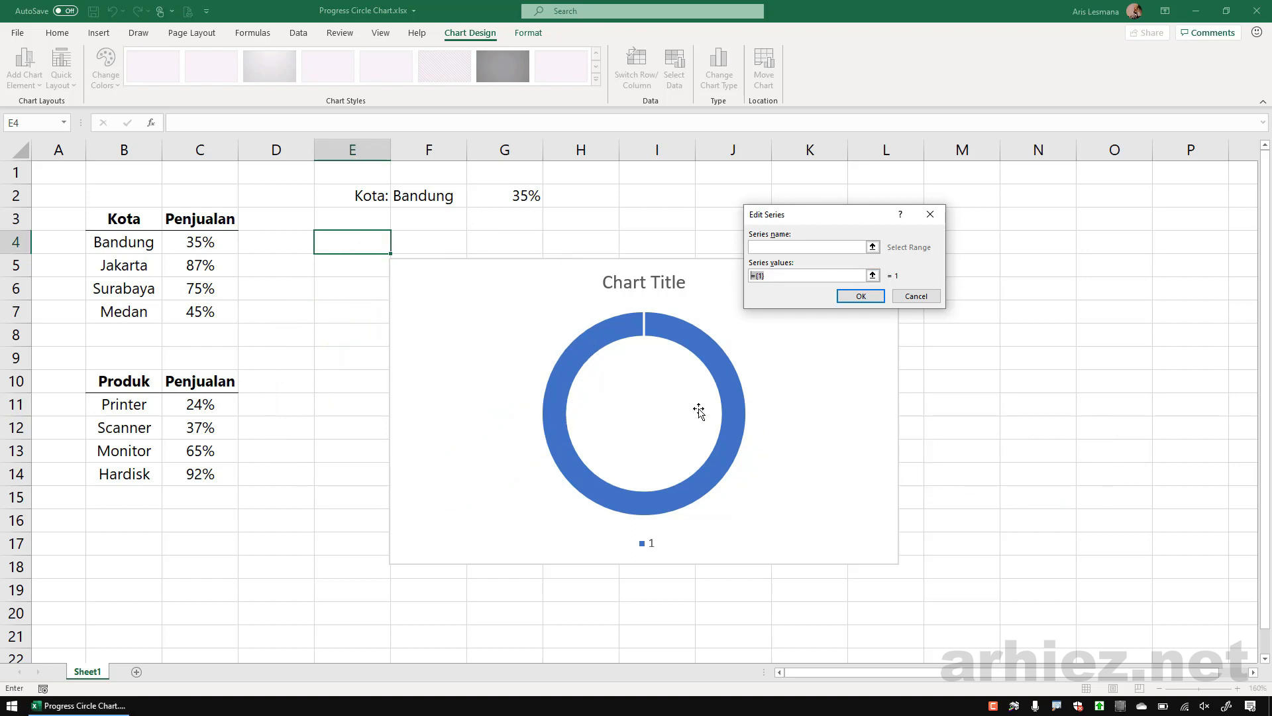
# - Replace the new series' default value with five equal values to divide the doughnut ring into five equal segments
pyautogui.click(782, 277)
pyautogui.press('BackSpace')
pyautogui.click(861, 297)
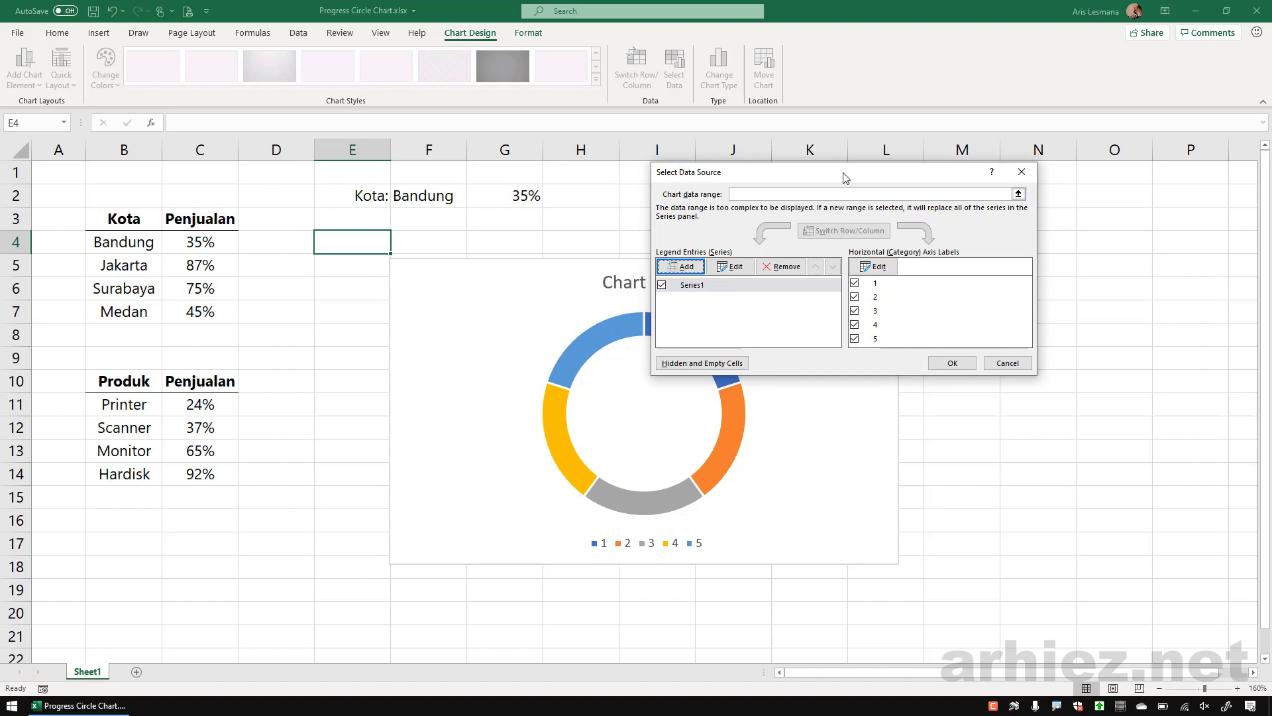
pyautogui.moveTo(843, 175); pyautogui.dragTo(978, 111)
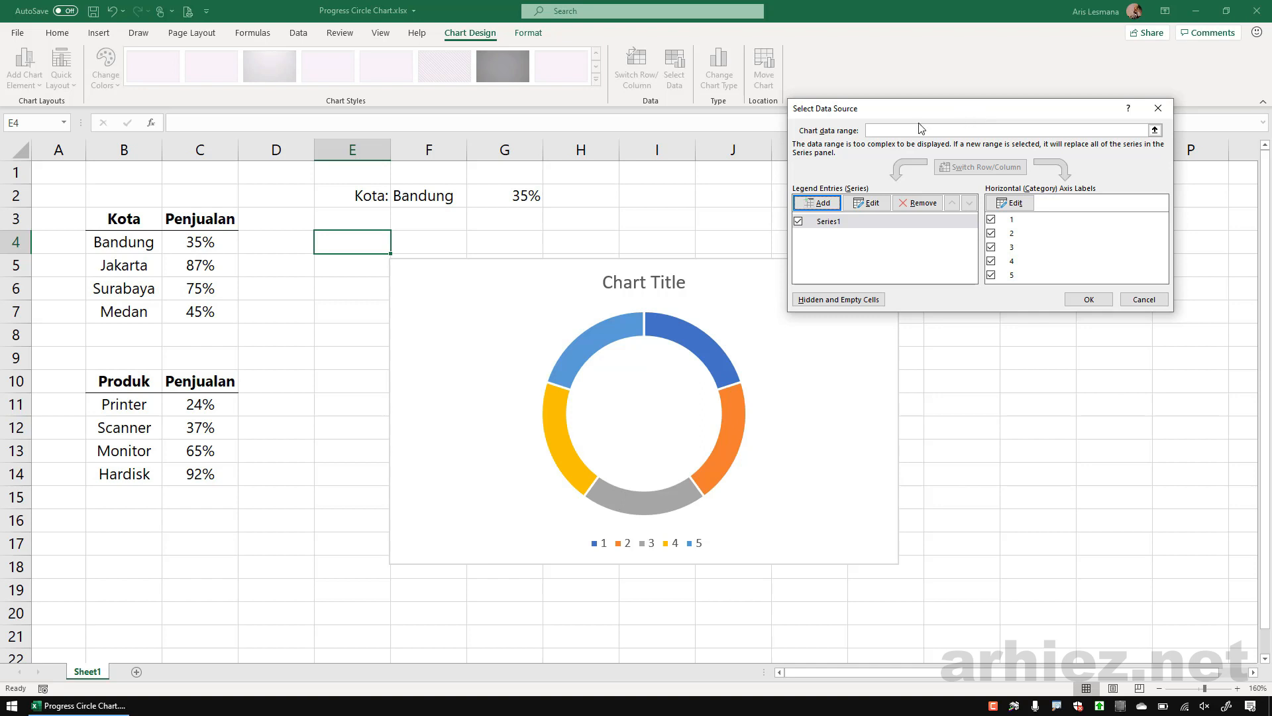
# - Edit the existing series' values to ten equal values of 1, dividing the doughnut ring into ten segments
pyautogui.click(881, 225)
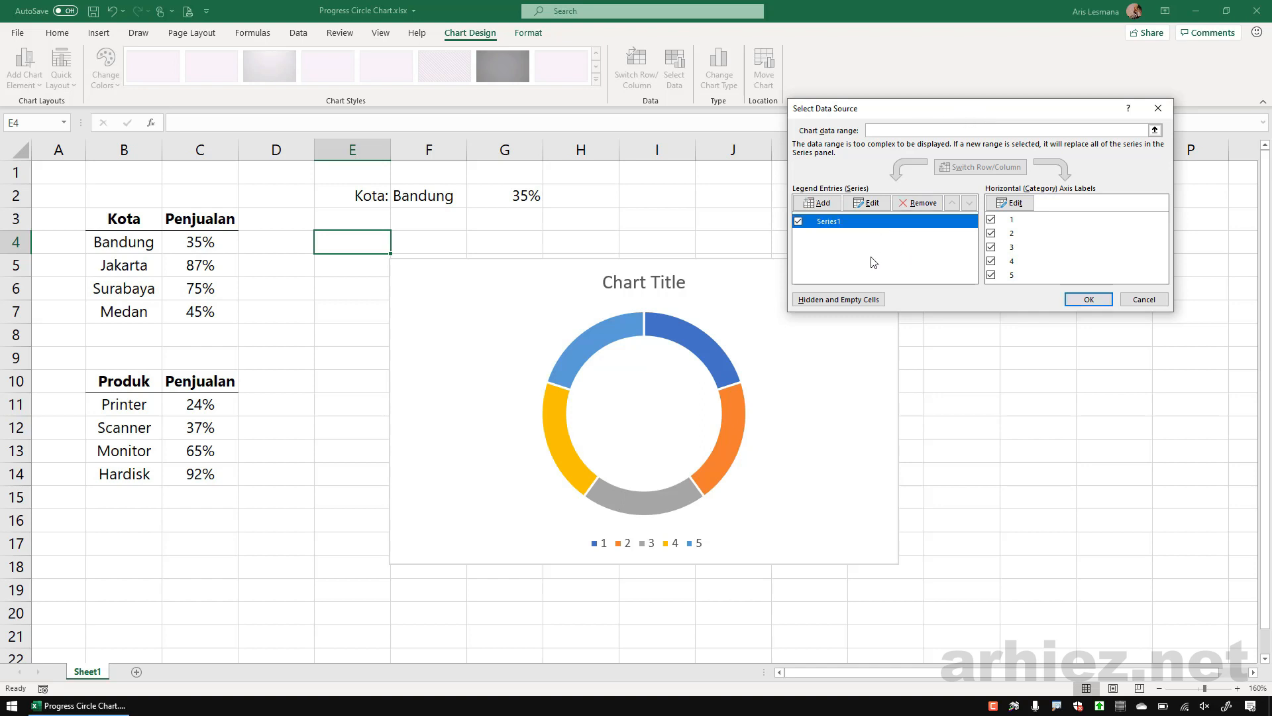
pyautogui.click(873, 203)
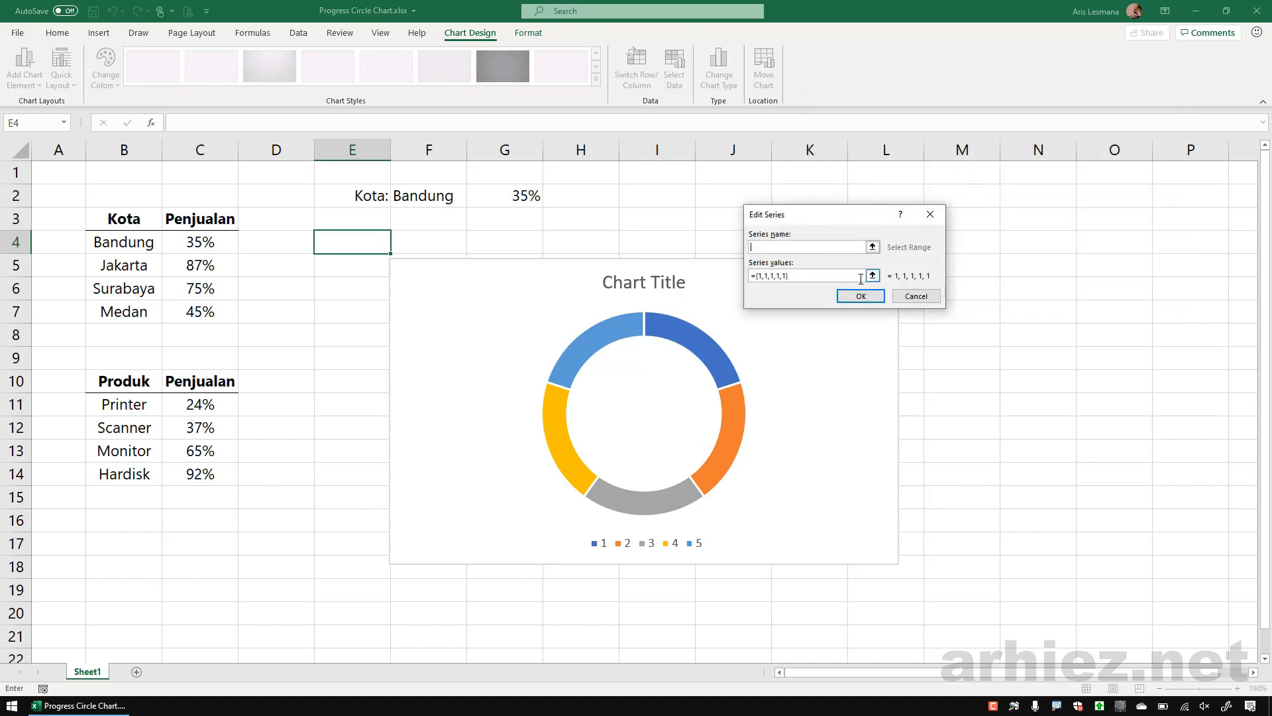
pyautogui.moveTo(787, 276); pyautogui.dragTo(749, 275)
pyautogui.write('1,1,1,1,1')
pyautogui.click(861, 295)
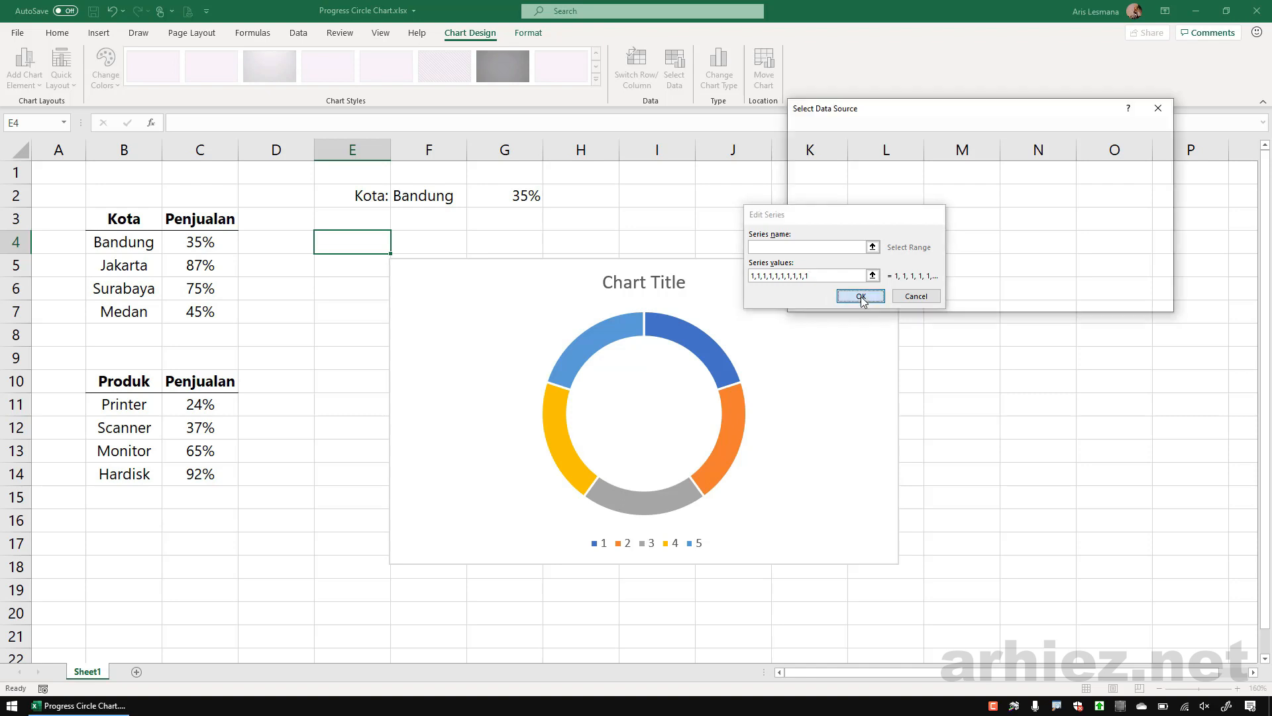
pyautogui.click(1088, 299)
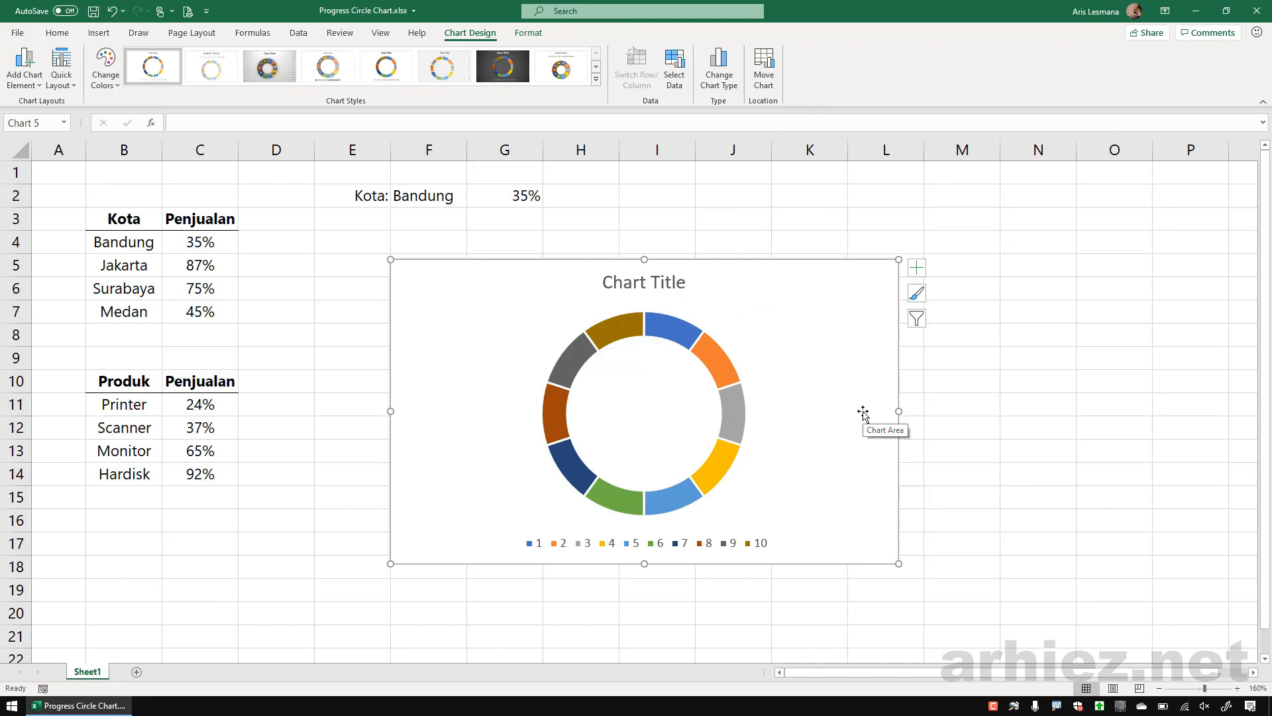
# - Delete the chart title and the legend from the doughnut chart
pyautogui.click(681, 287)
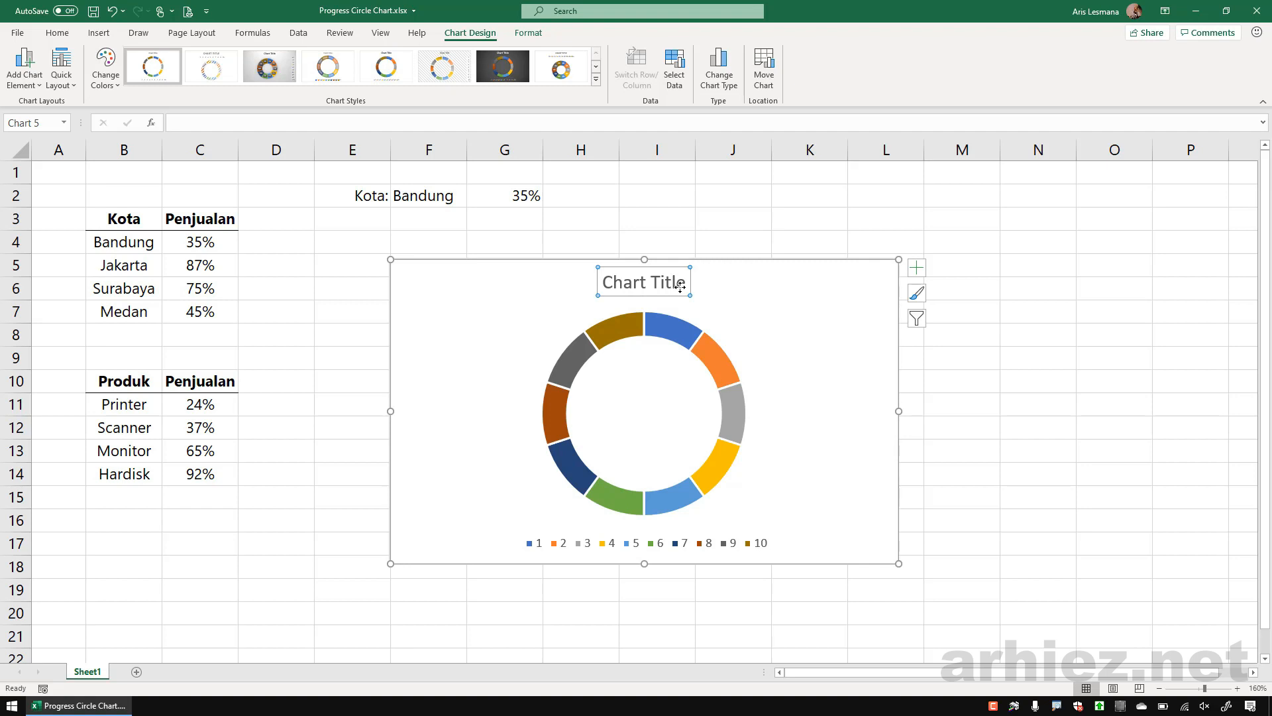
pyautogui.press('Delete')
pyautogui.click(729, 544)
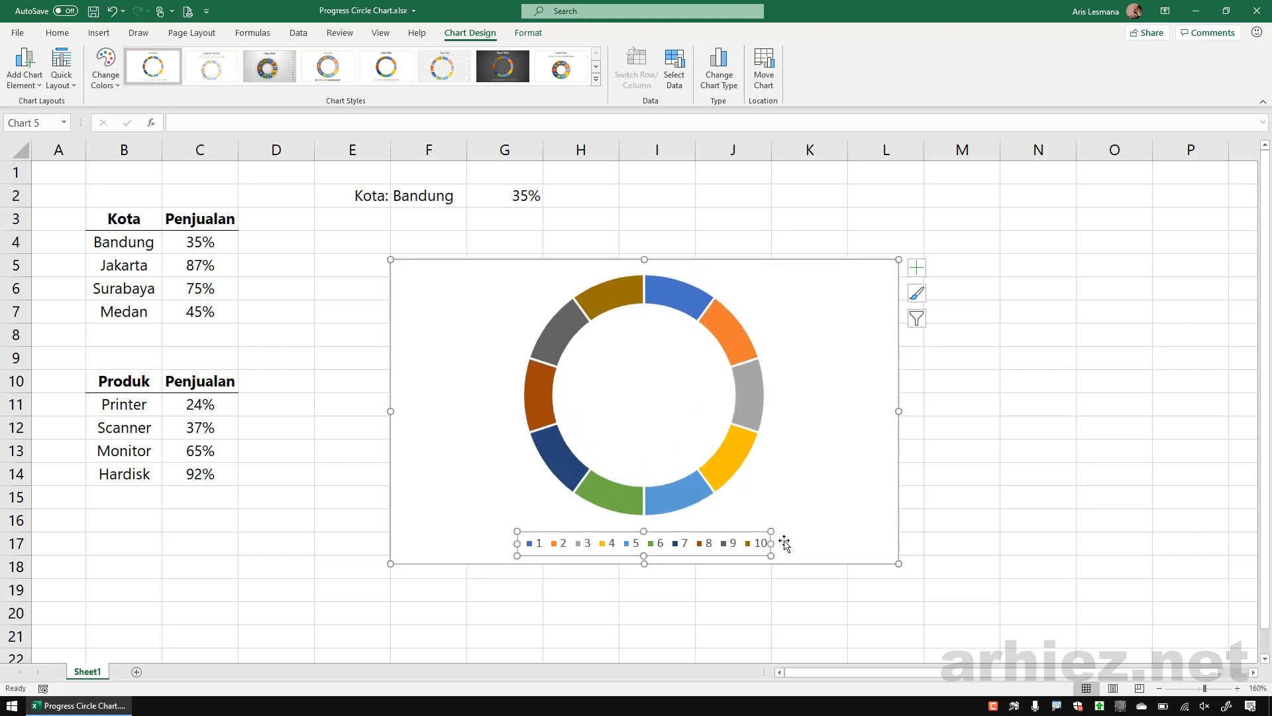
pyautogui.press('Delete')
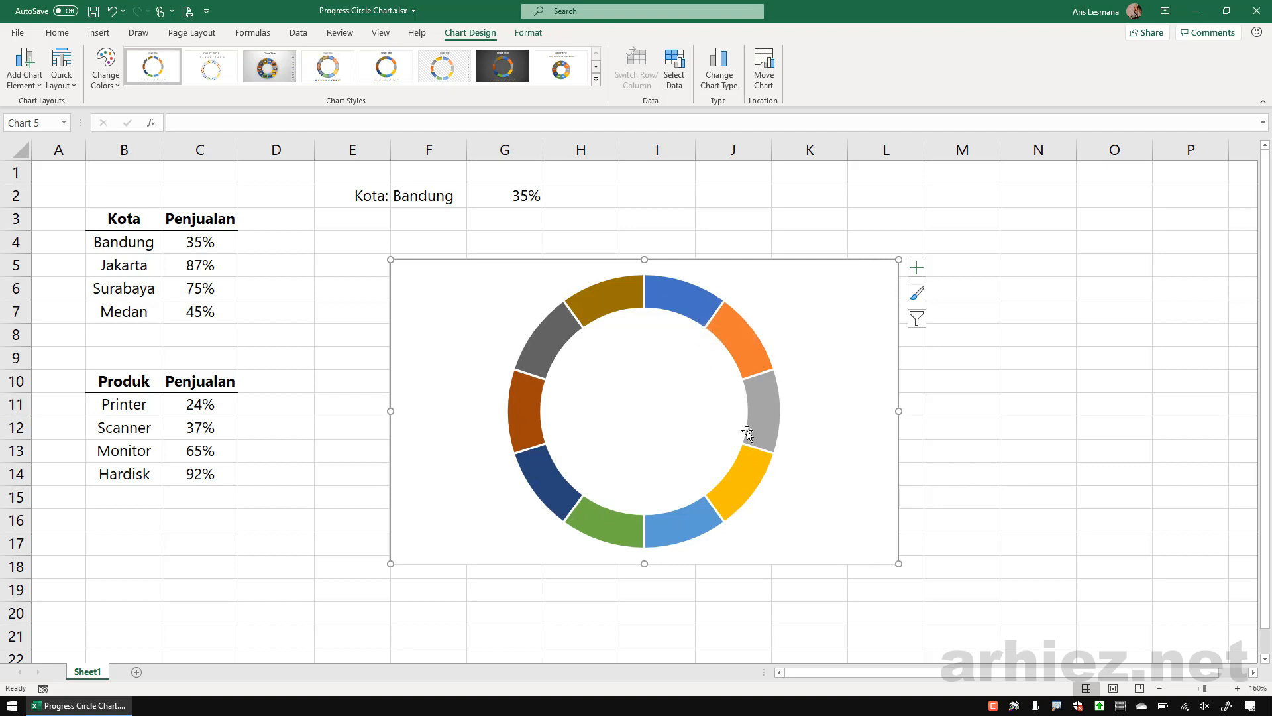
# - Turn off varying colors by slice in the doughnut ring's fill formatting
pyautogui.click(698, 310)
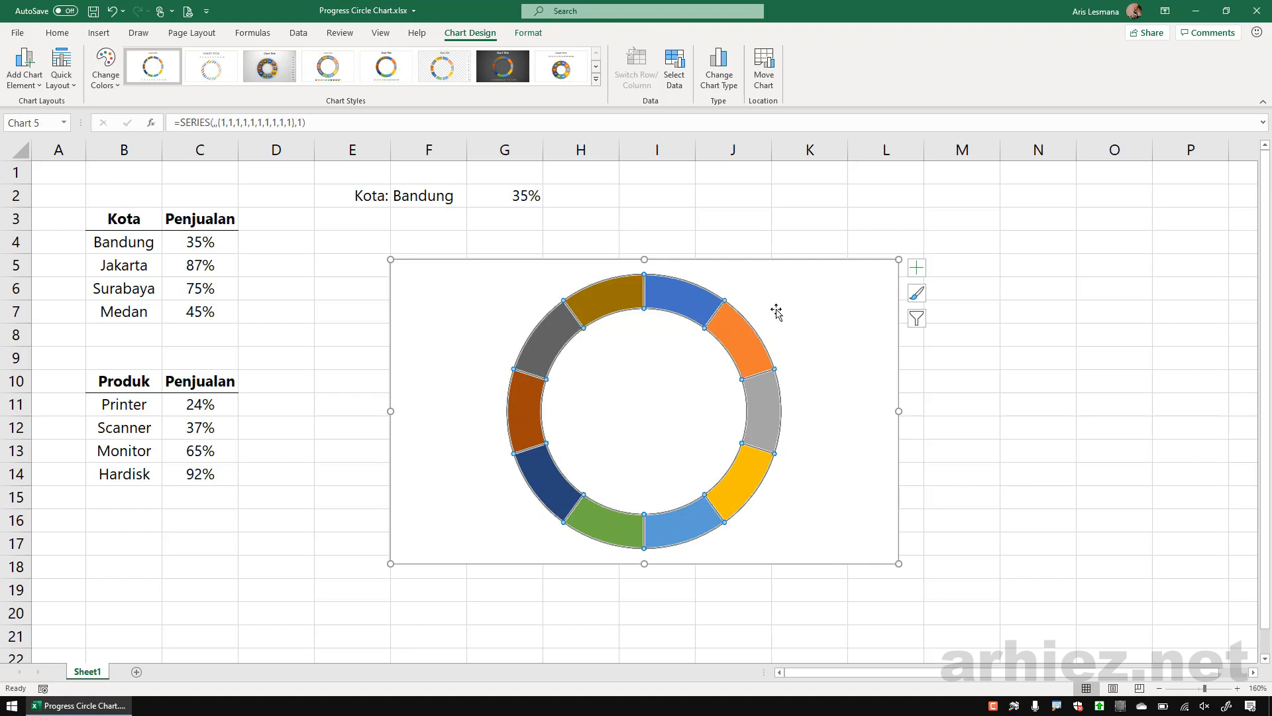
pyautogui.doubleClick(696, 307)
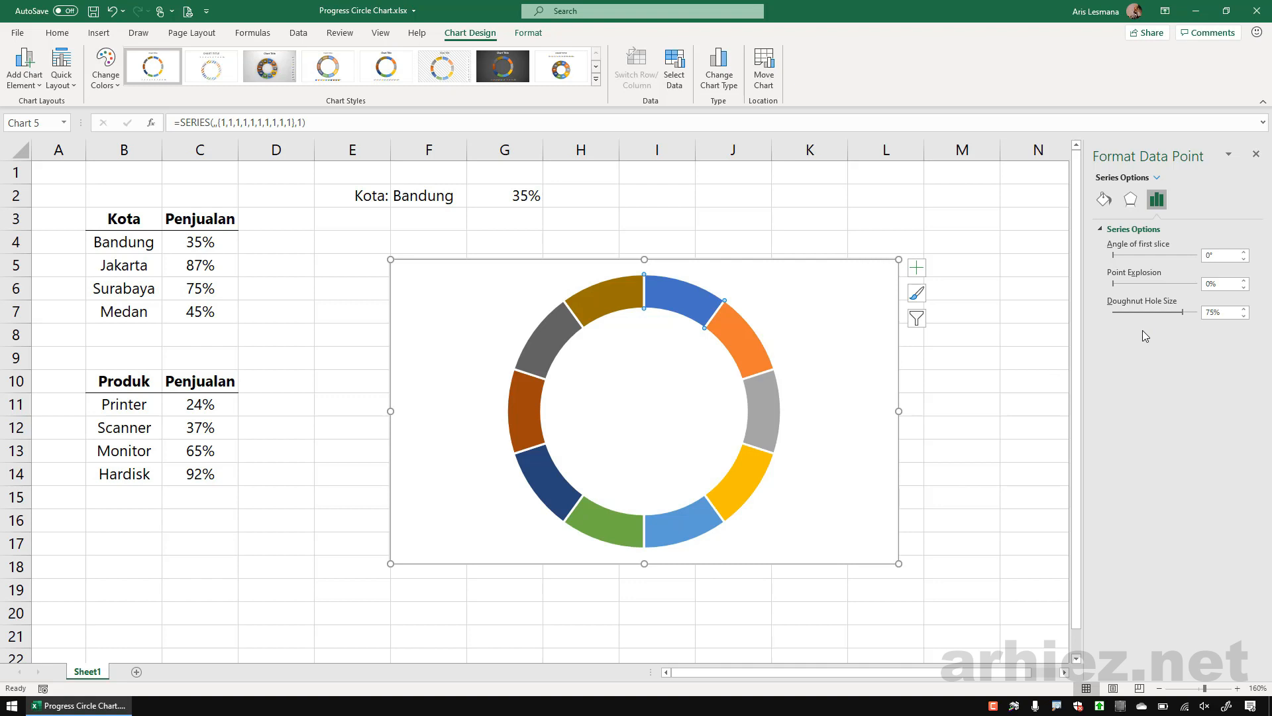
pyautogui.click(1104, 199)
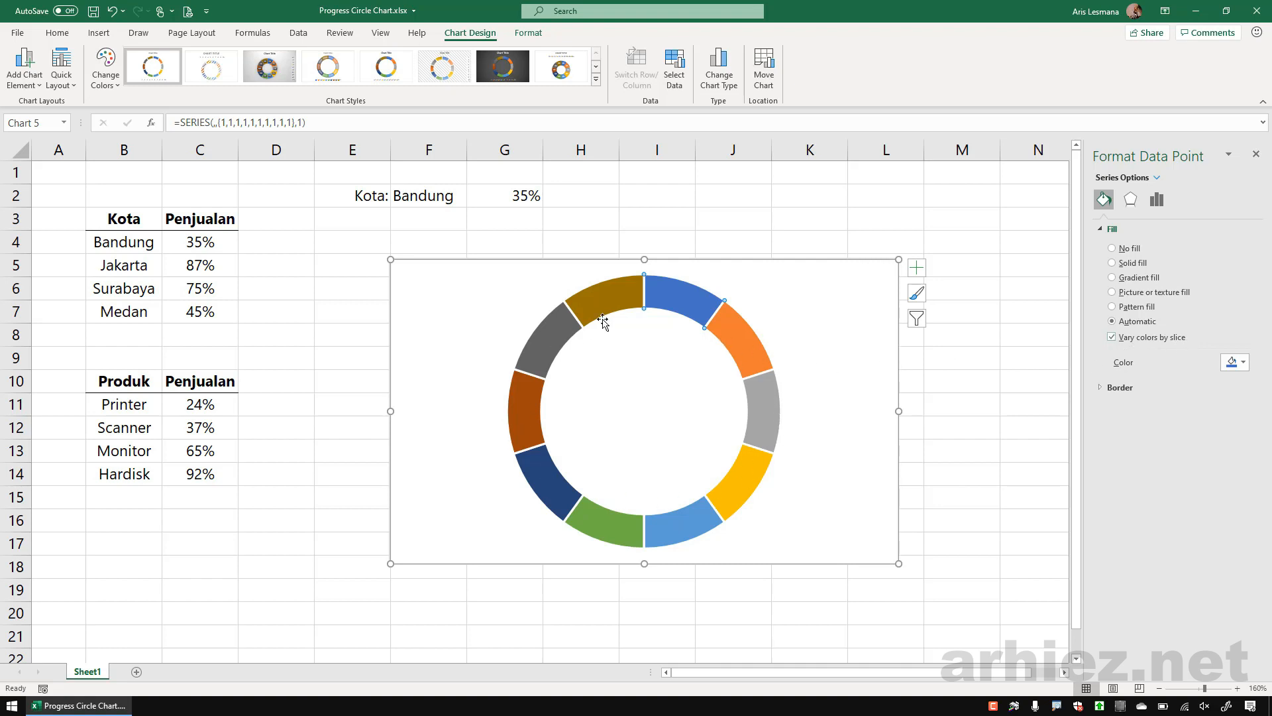
pyautogui.click(1111, 337)
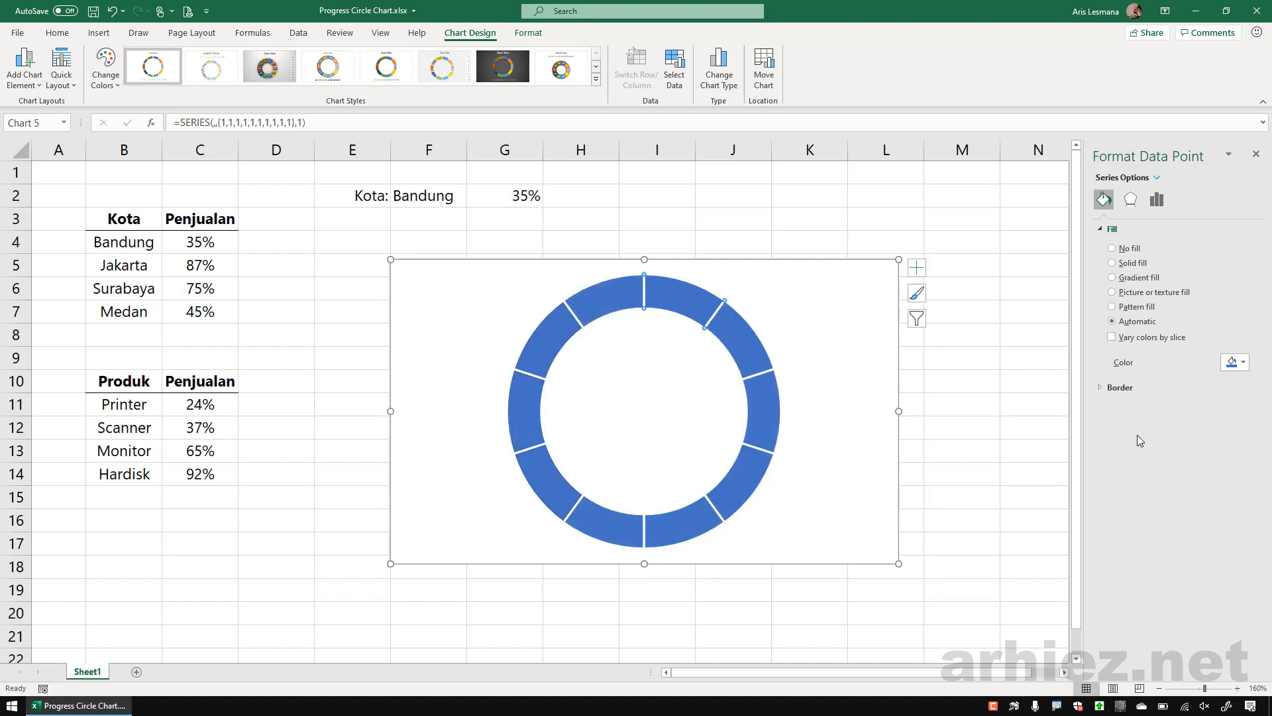
# - Give the entire doughnut series a solid fill in the standard Dark Blue color
pyautogui.click(789, 242)
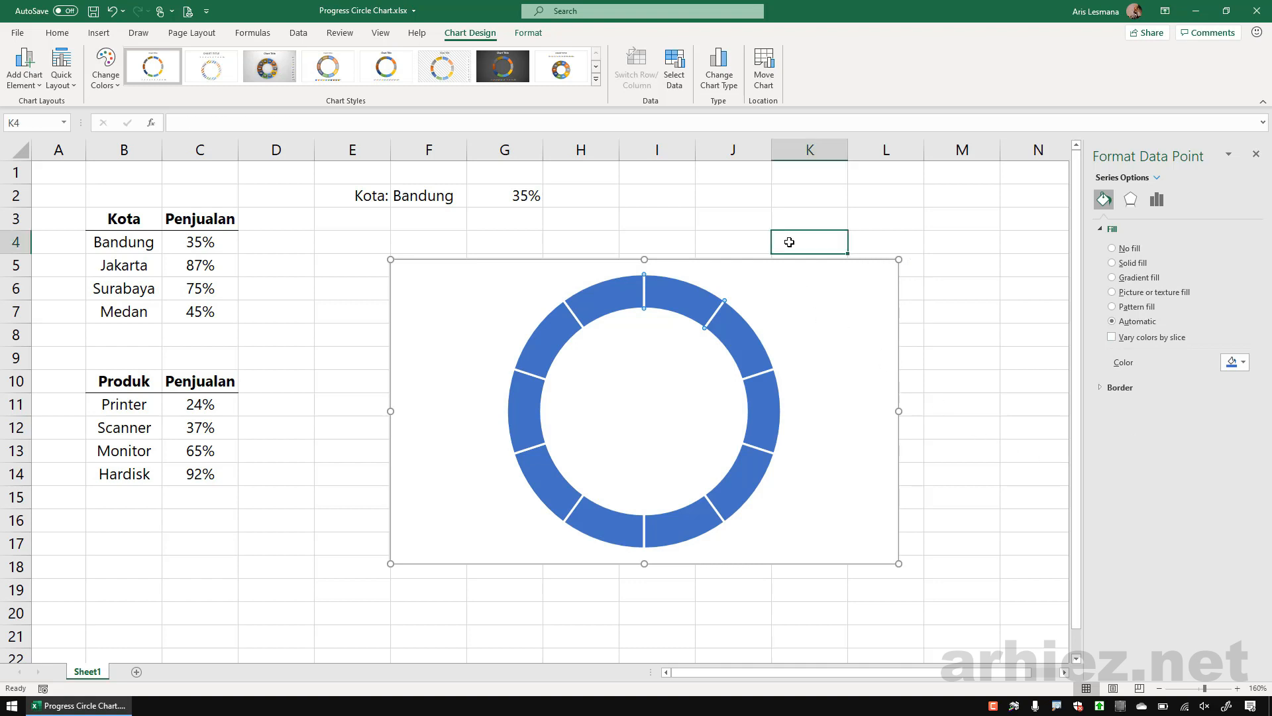
pyautogui.click(804, 344)
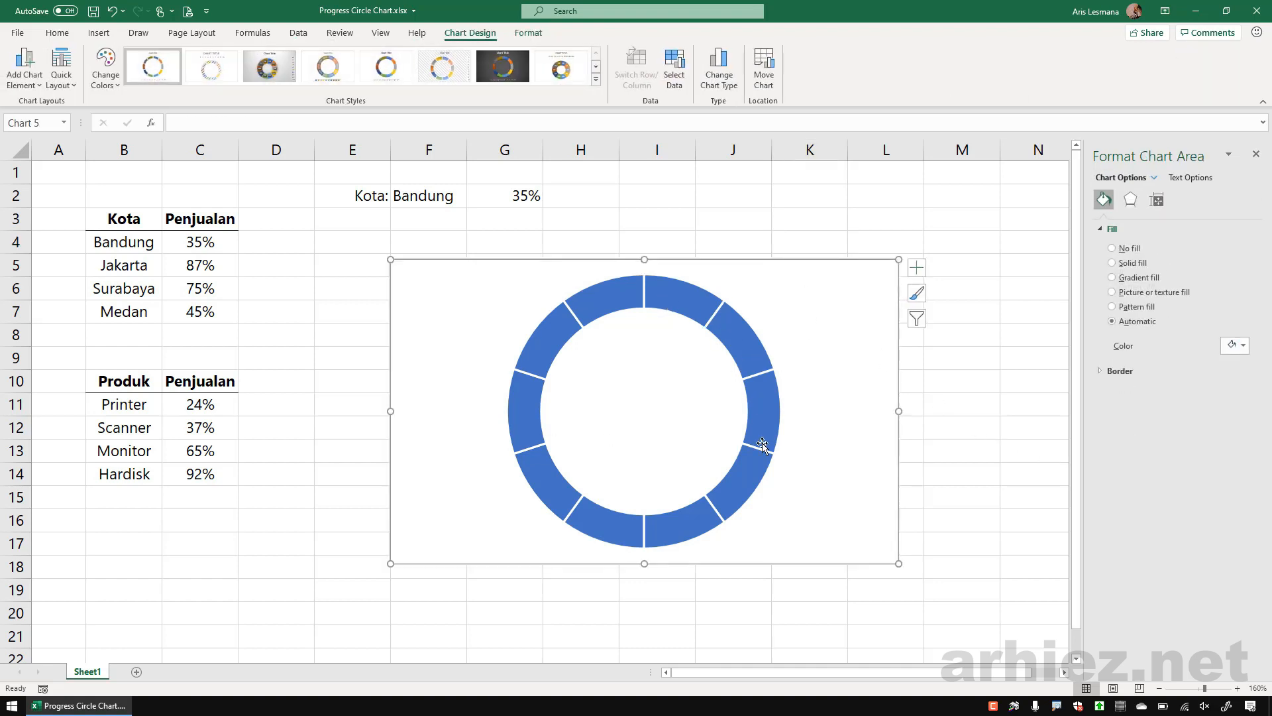
pyautogui.click(693, 300)
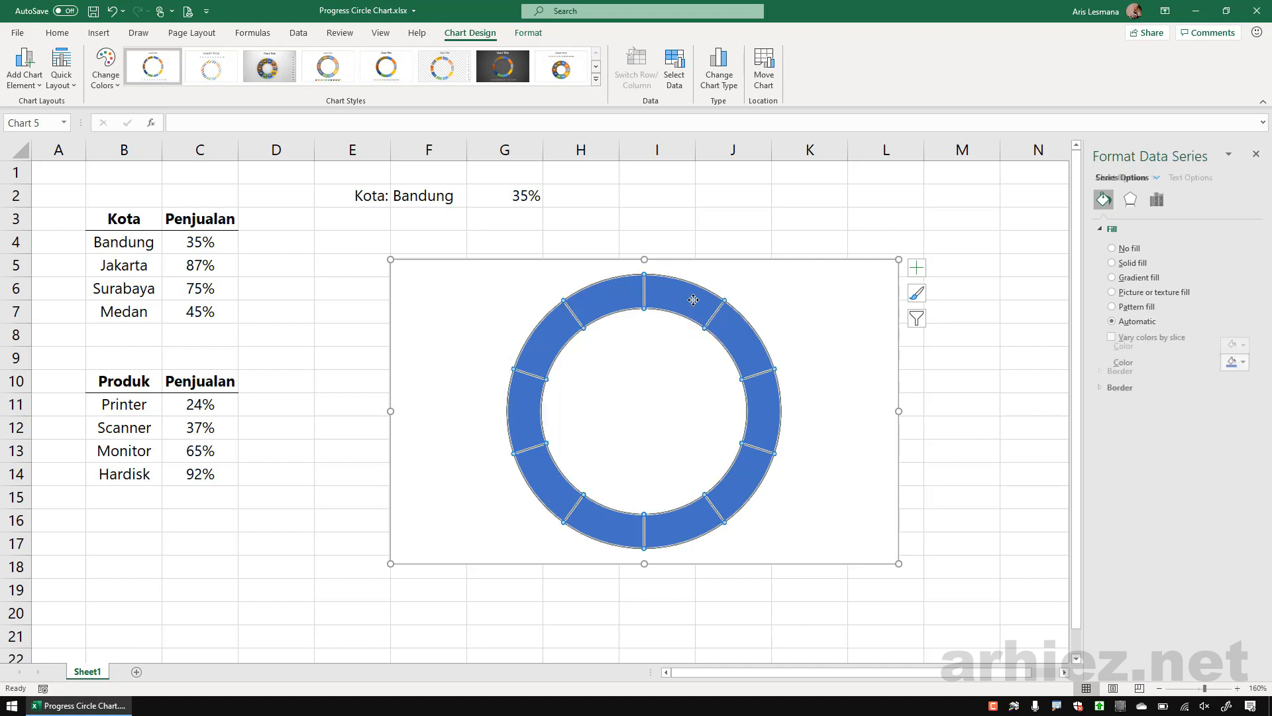
pyautogui.click(1132, 265)
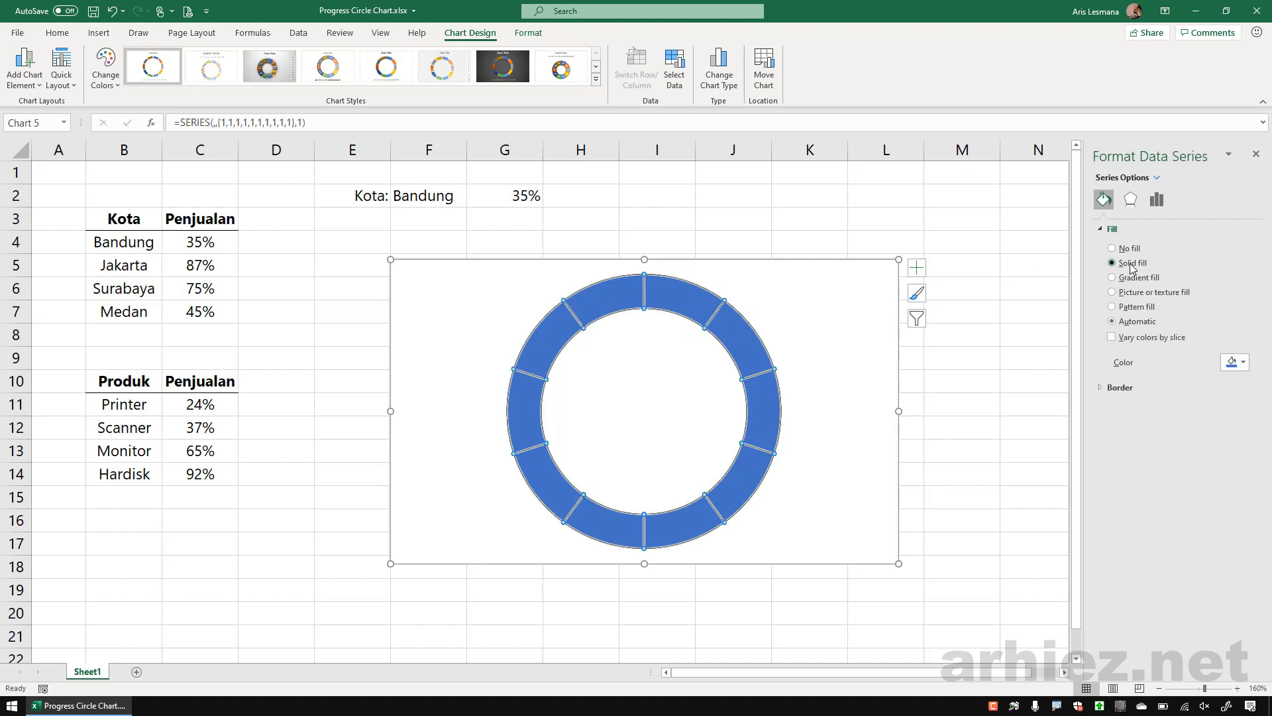
pyautogui.click(1243, 364)
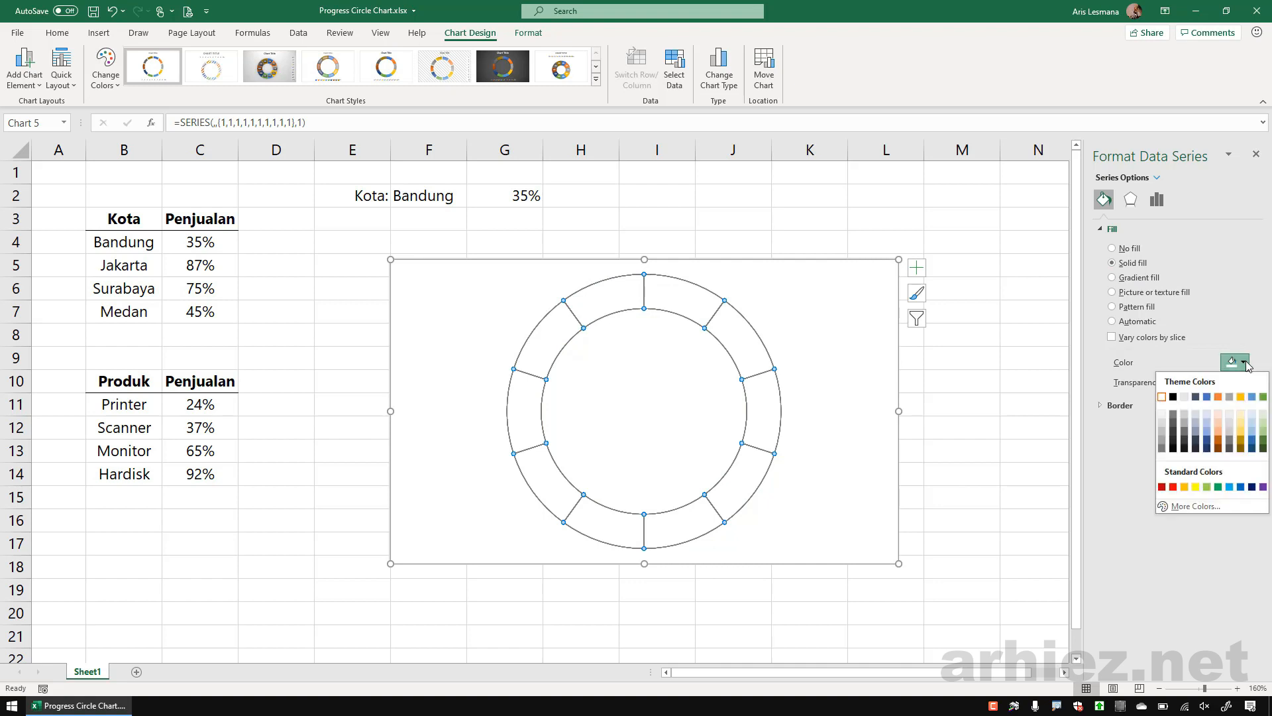
pyautogui.click(1252, 488)
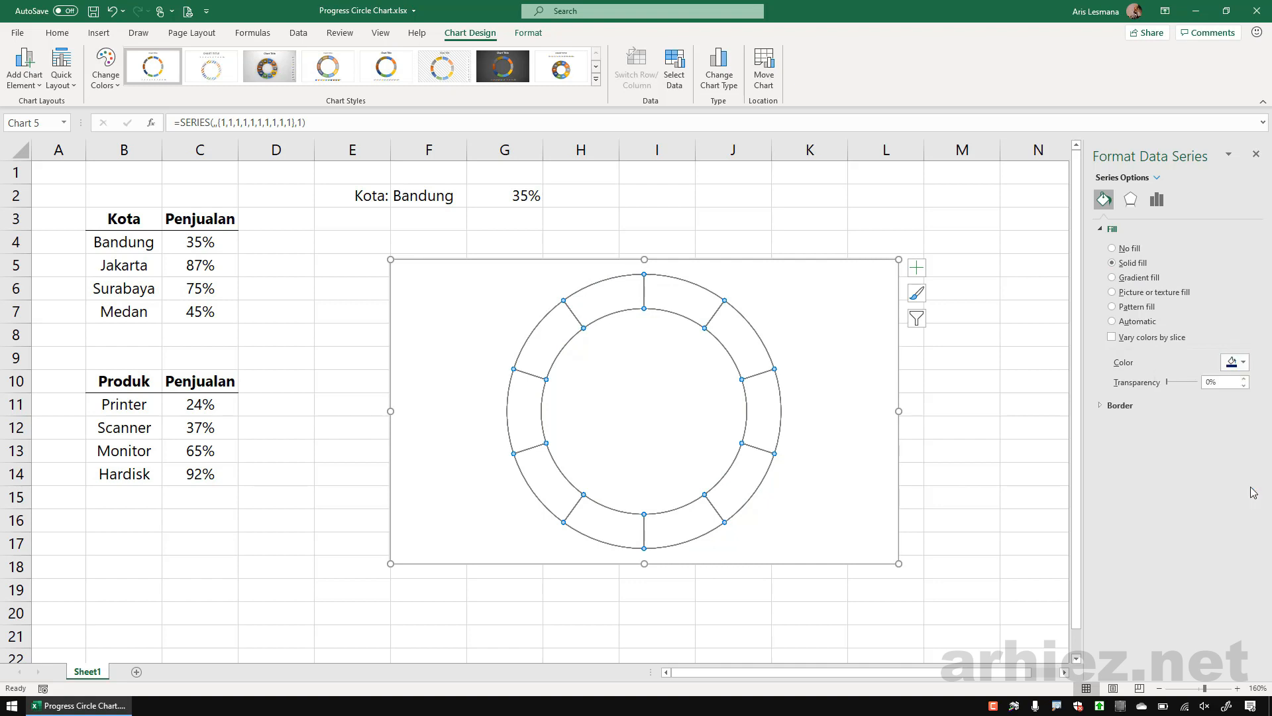
pyautogui.click(960, 494)
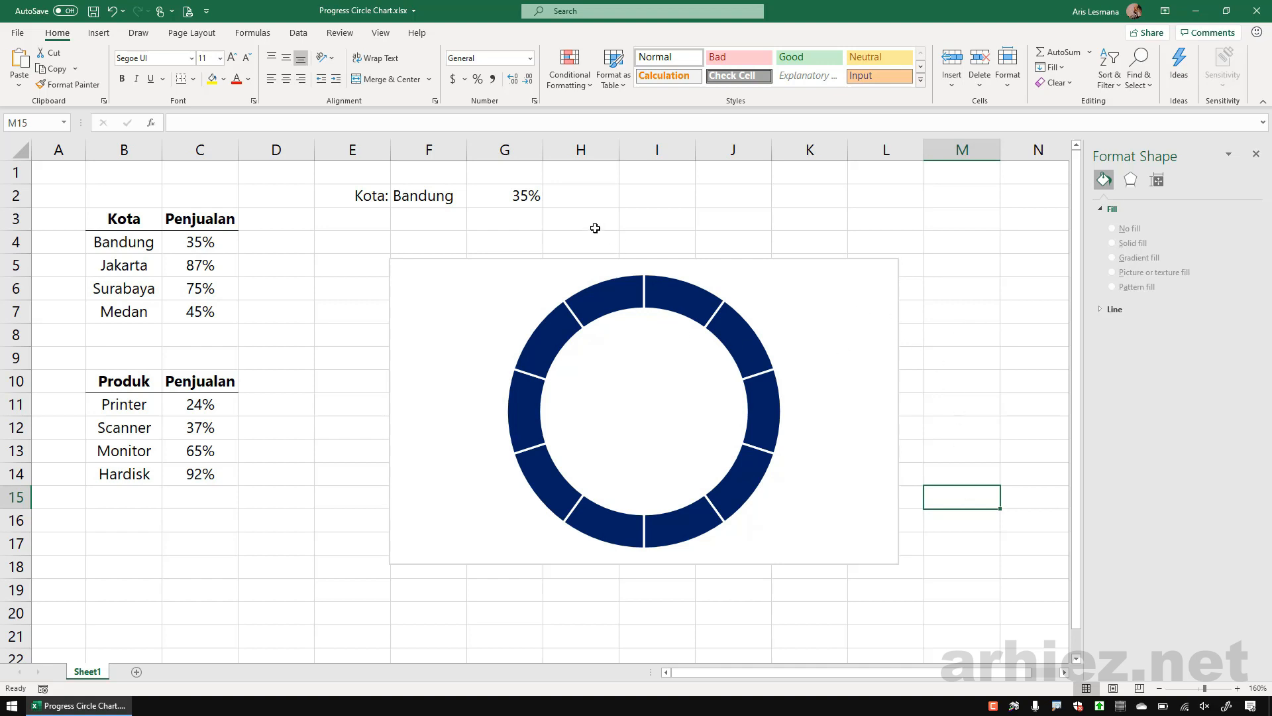
# - Enter =1-G2 in cell H2 to calculate the remaining percentage
pyautogui.click(500, 196)
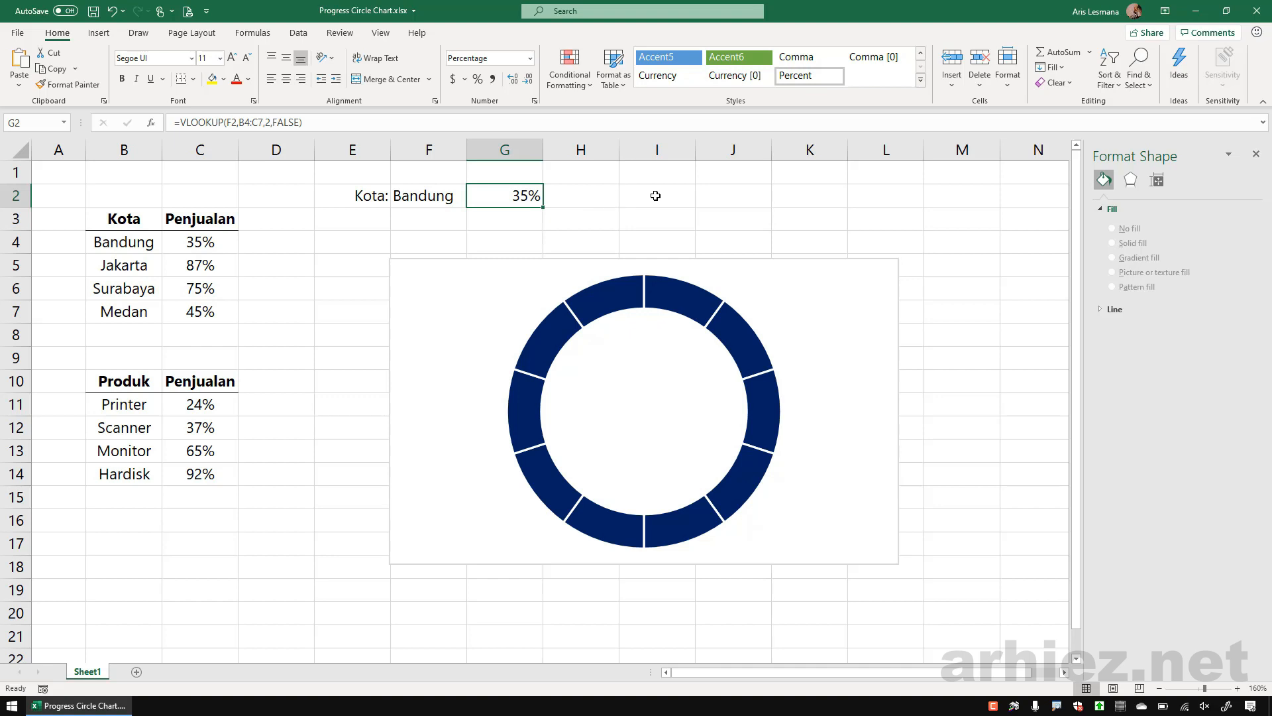
pyautogui.click(578, 195)
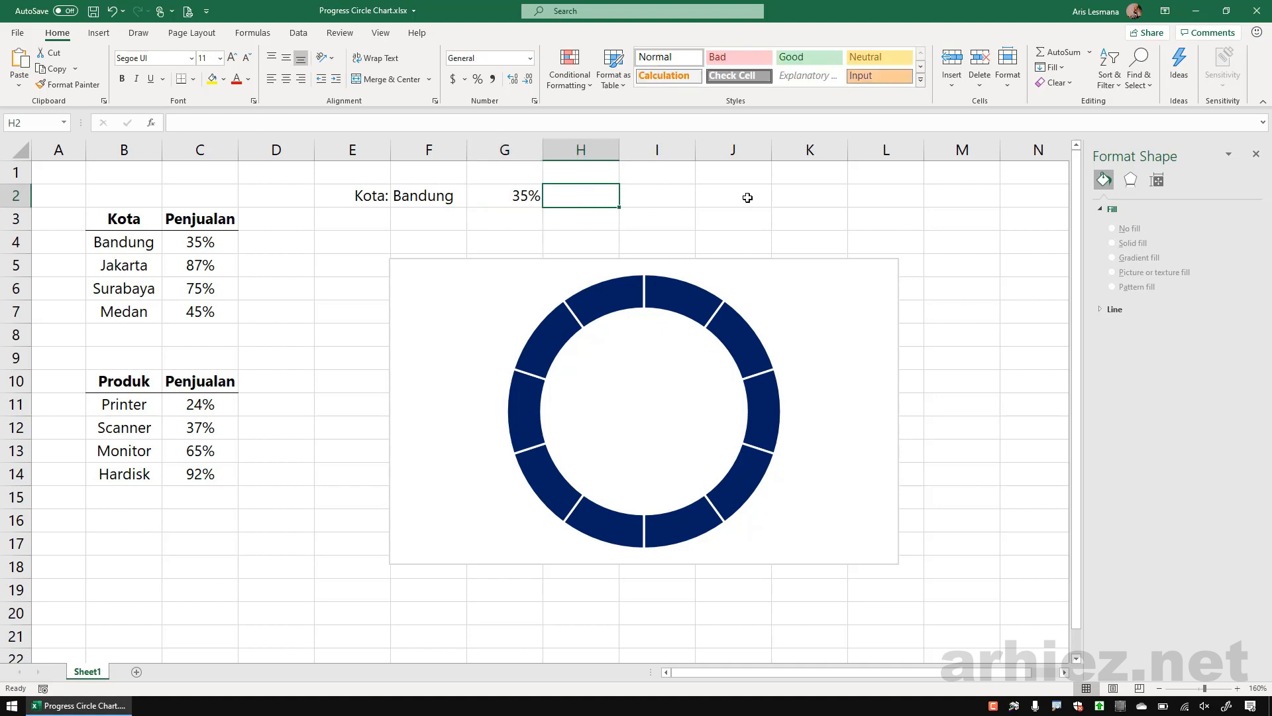
pyautogui.write('=')
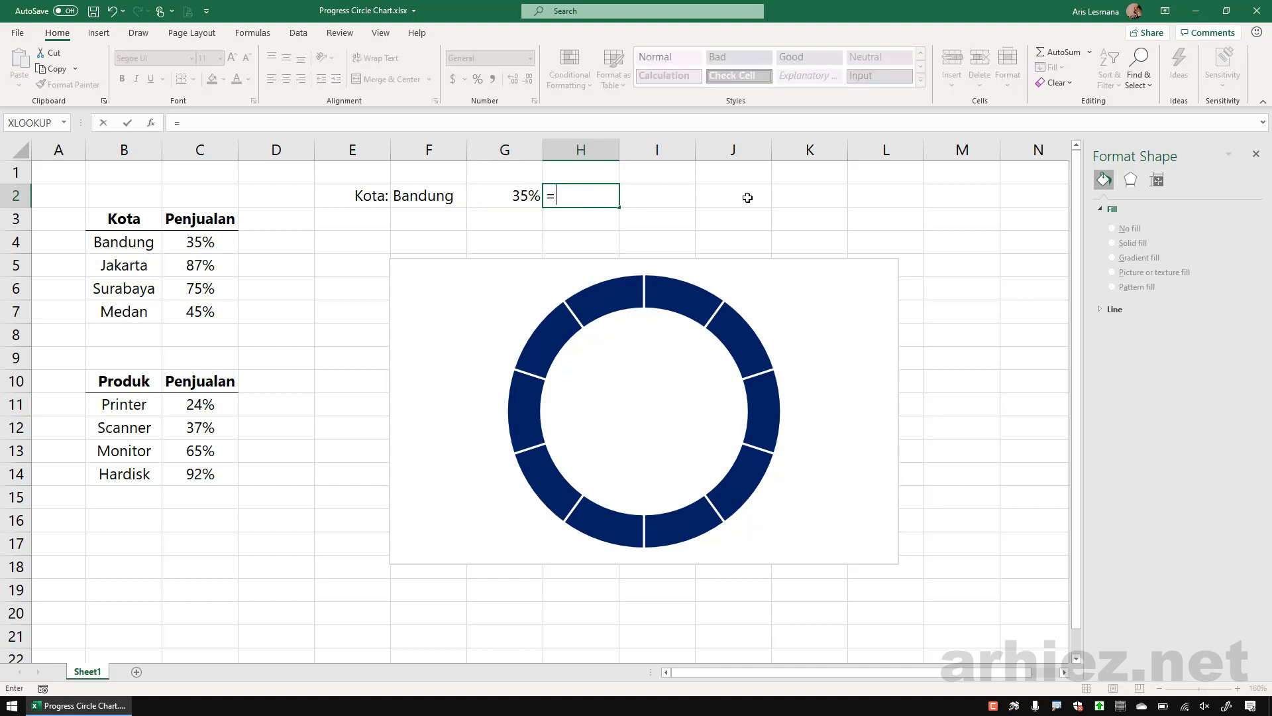
pyautogui.write('1-')
pyautogui.click(508, 196)
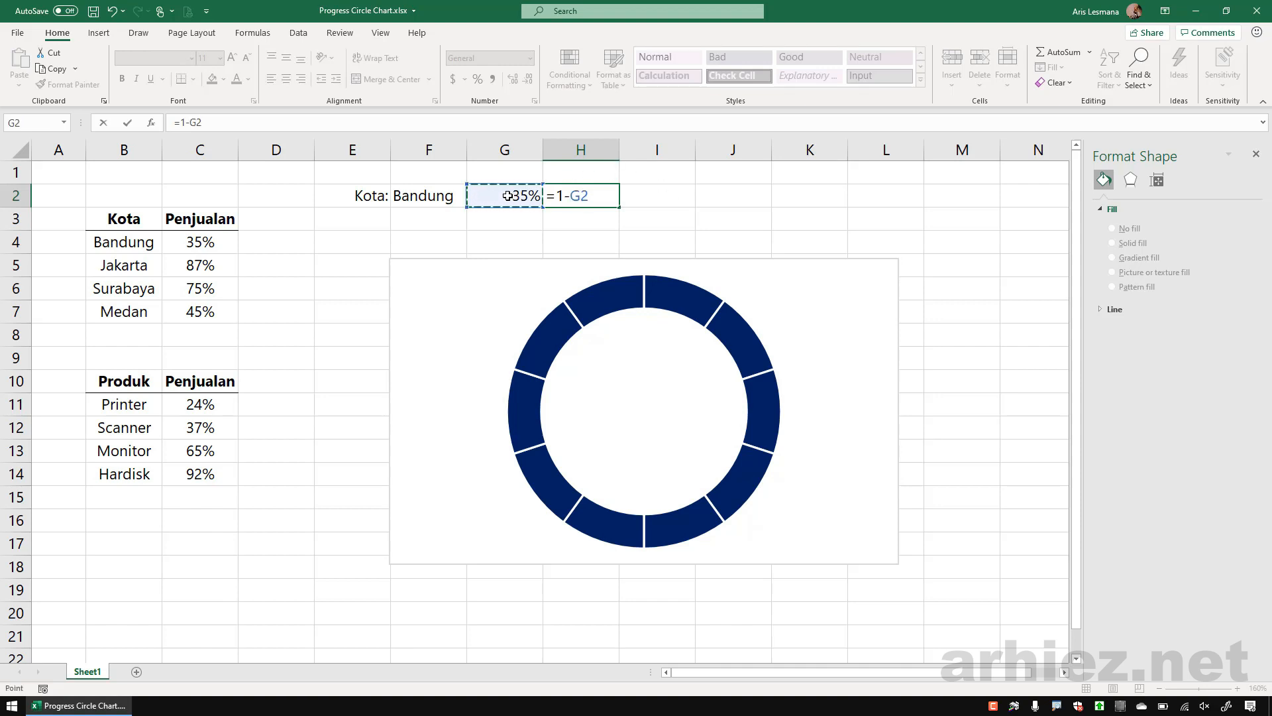
pyautogui.press('Return')
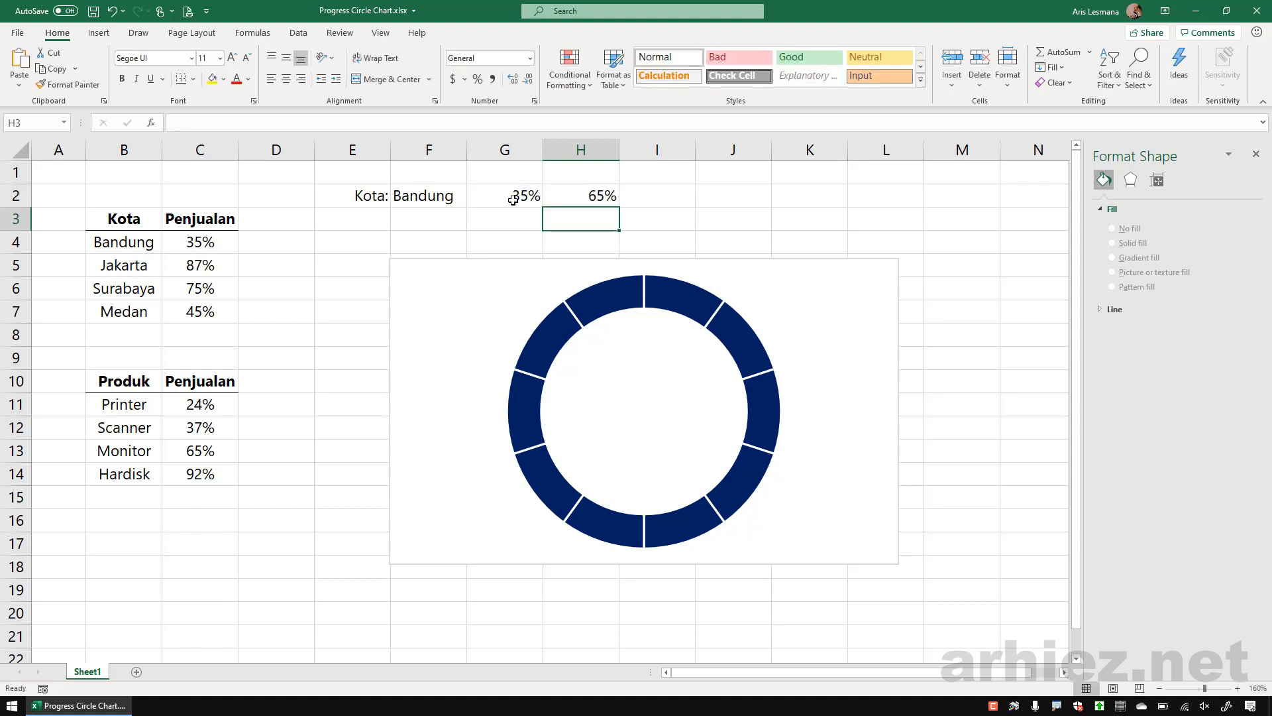
pyautogui.click(583, 199)
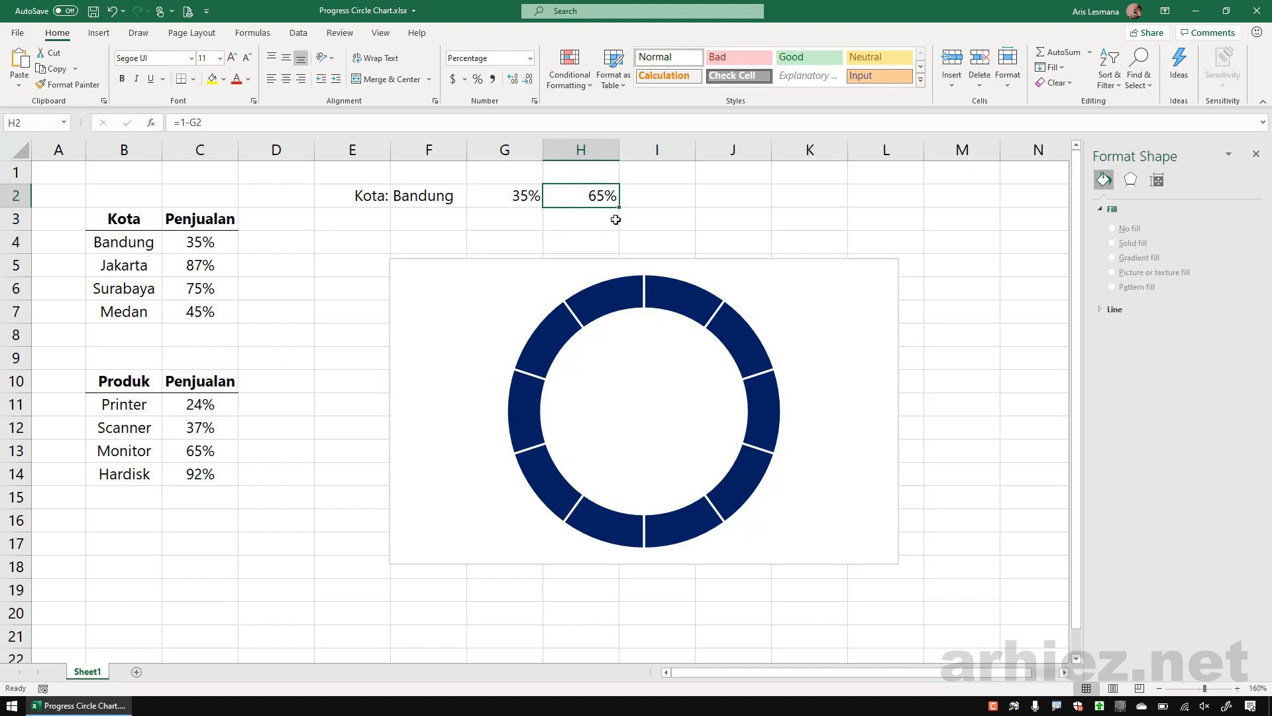
pyautogui.click(509, 198)
pyautogui.click(591, 198)
pyautogui.moveTo(501, 197); pyautogui.dragTo(568, 198)
pyautogui.click(927, 345)
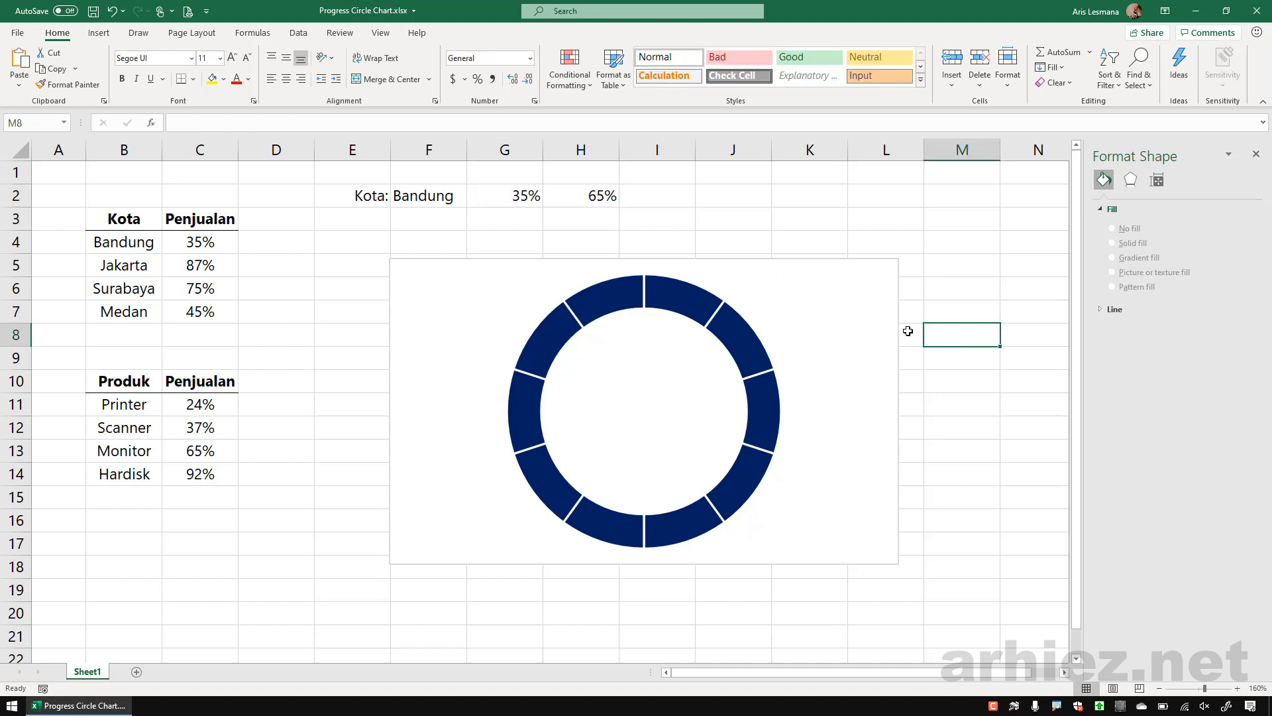
pyautogui.click(861, 361)
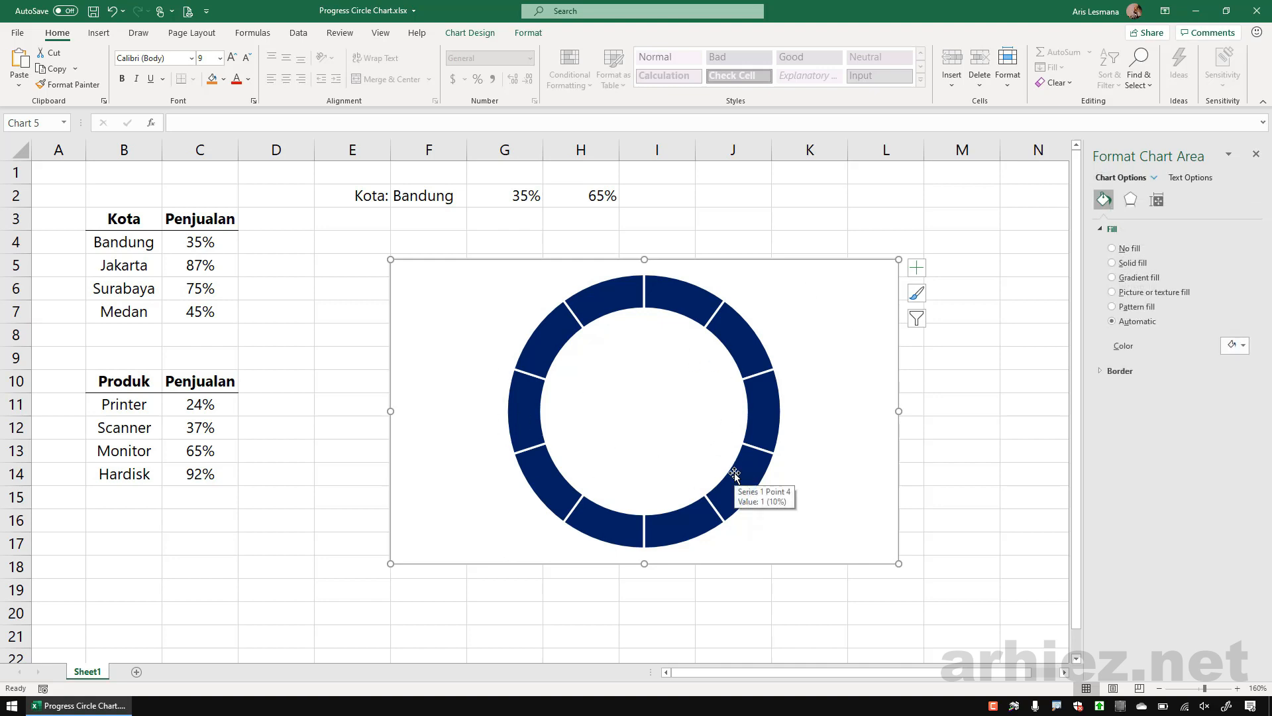
pyautogui.click(811, 221)
# - Add a second data series to the doughnut chart's data source, taking its name from cell F2
pyautogui.click(818, 309)
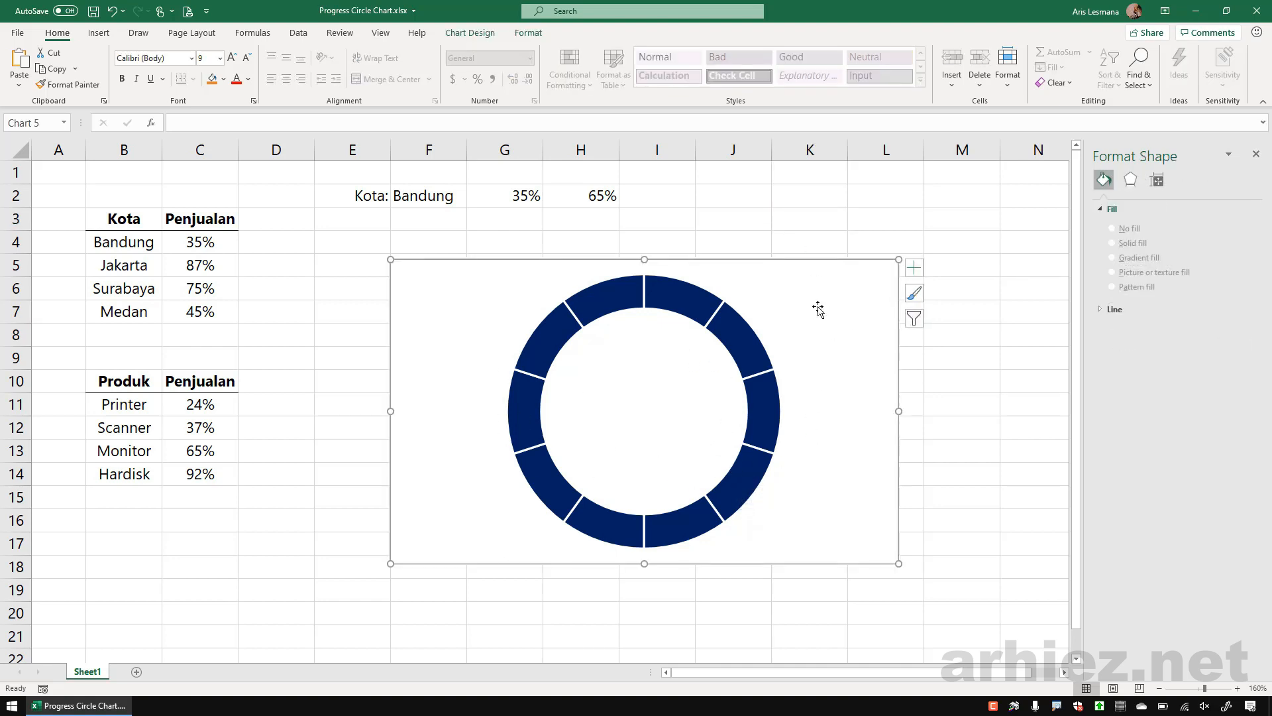
pyautogui.click(480, 34)
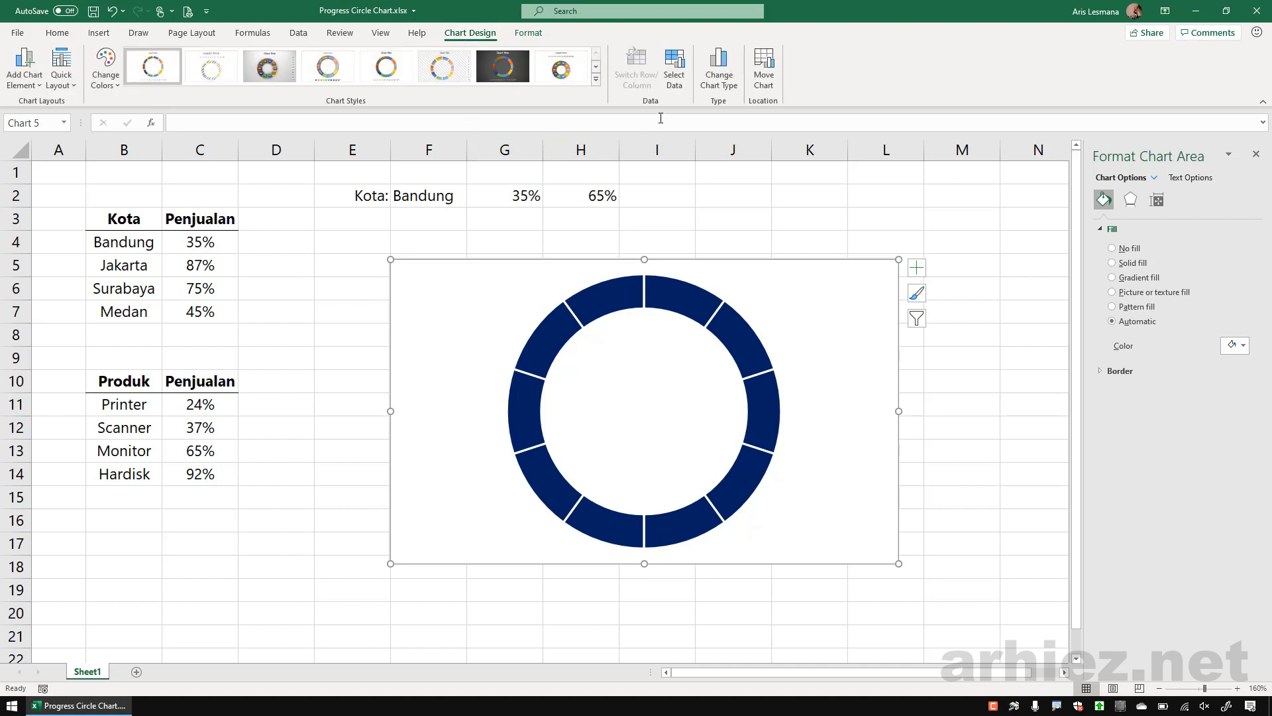
pyautogui.click(680, 88)
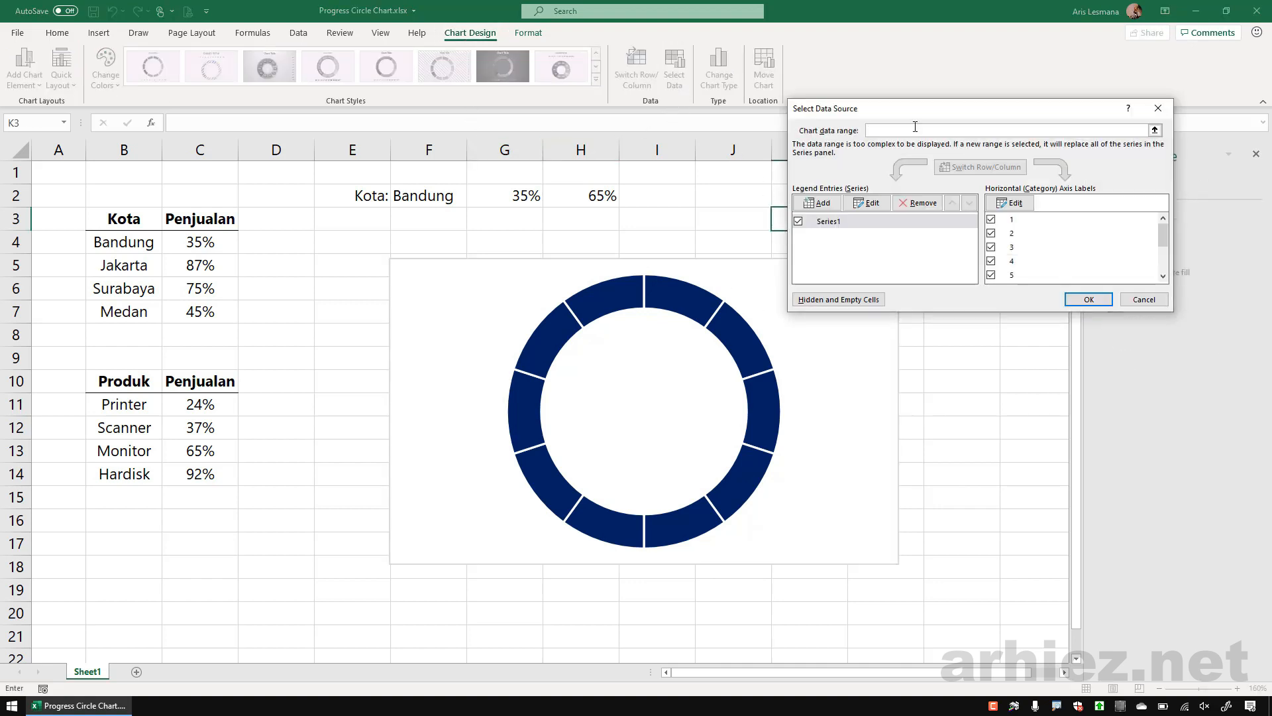
pyautogui.moveTo(927, 111); pyautogui.dragTo(921, 129)
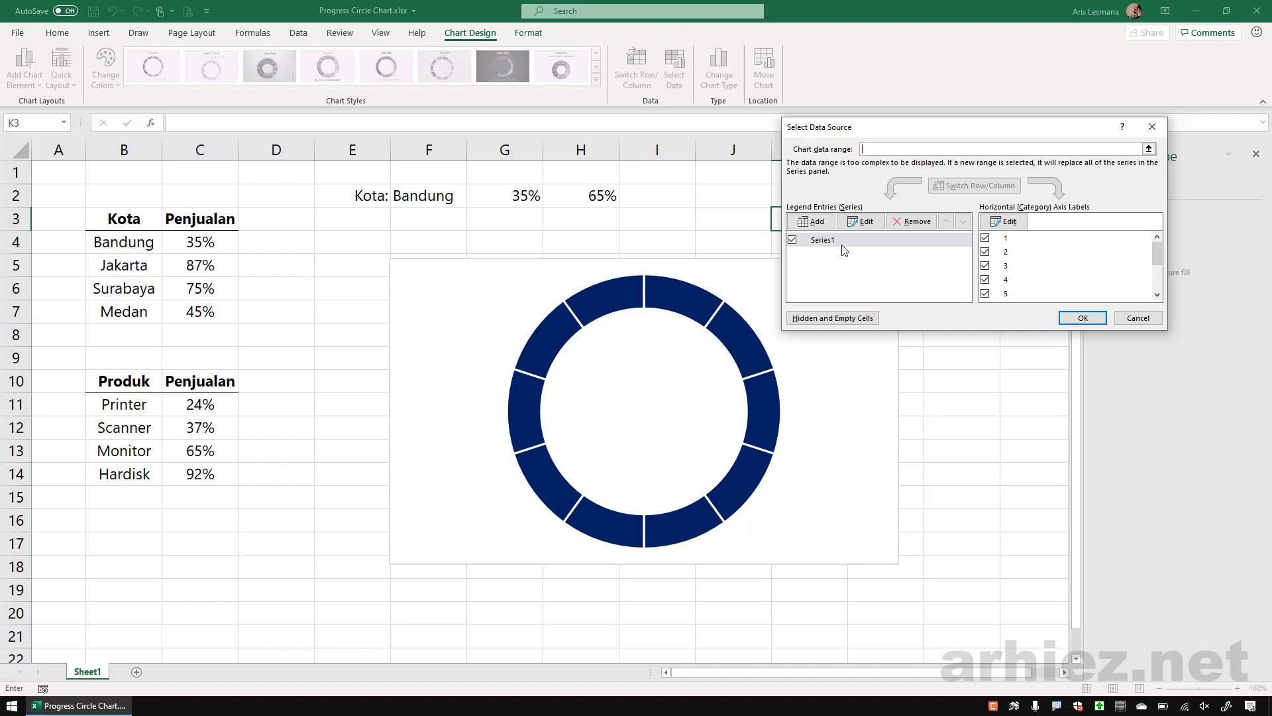
pyautogui.click(822, 222)
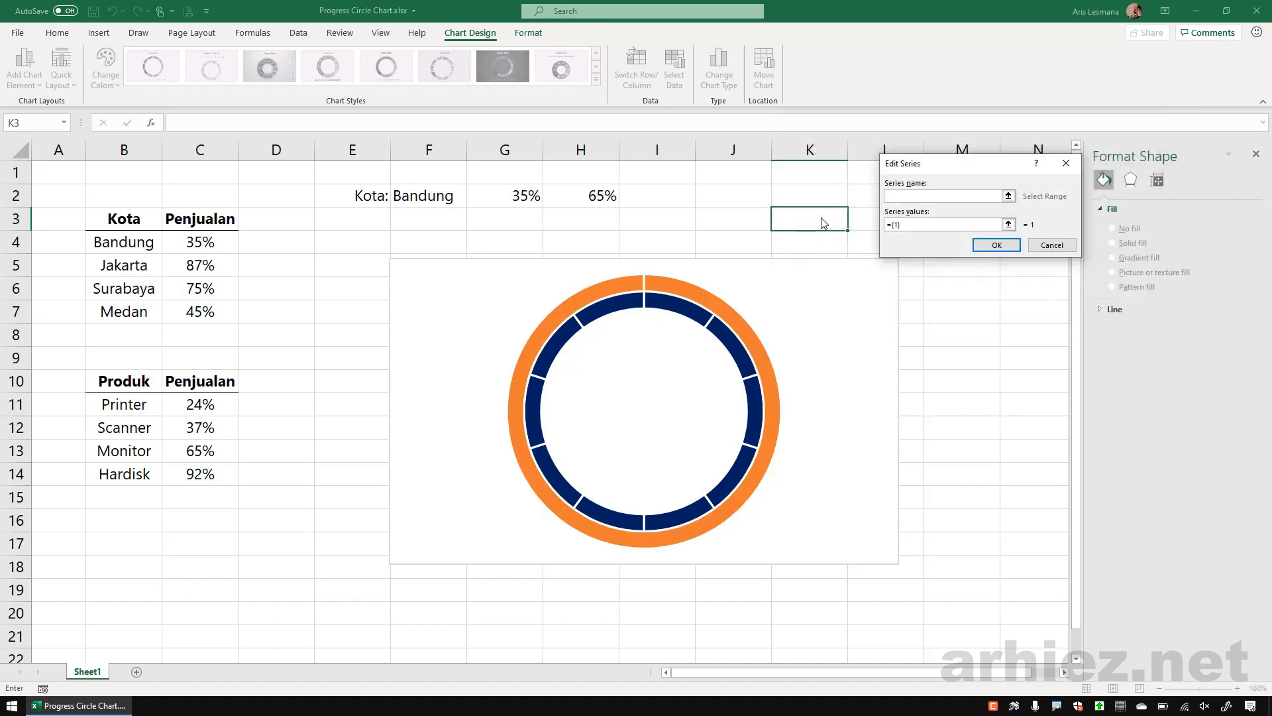
pyautogui.click(903, 193)
pyautogui.click(433, 197)
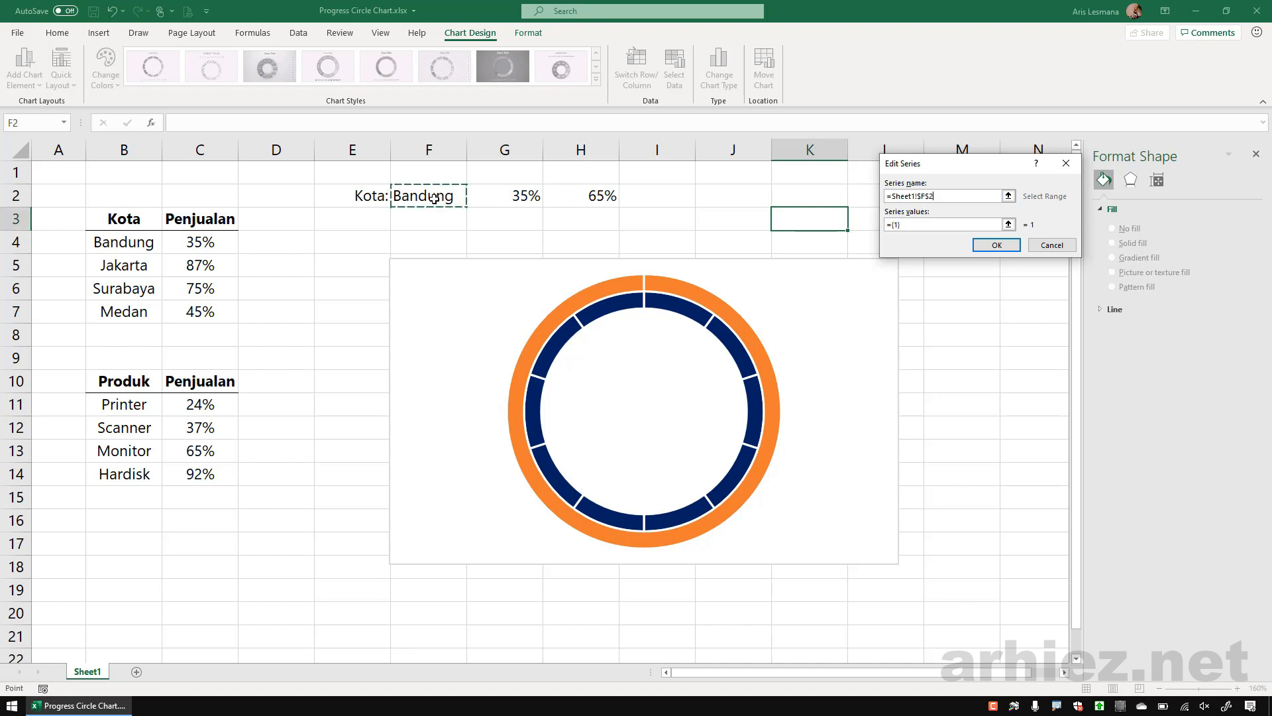
# - Replace the second series' default value with the range G2:H2 and accept the series
pyautogui.click(920, 226)
pyautogui.press('BackSpace')
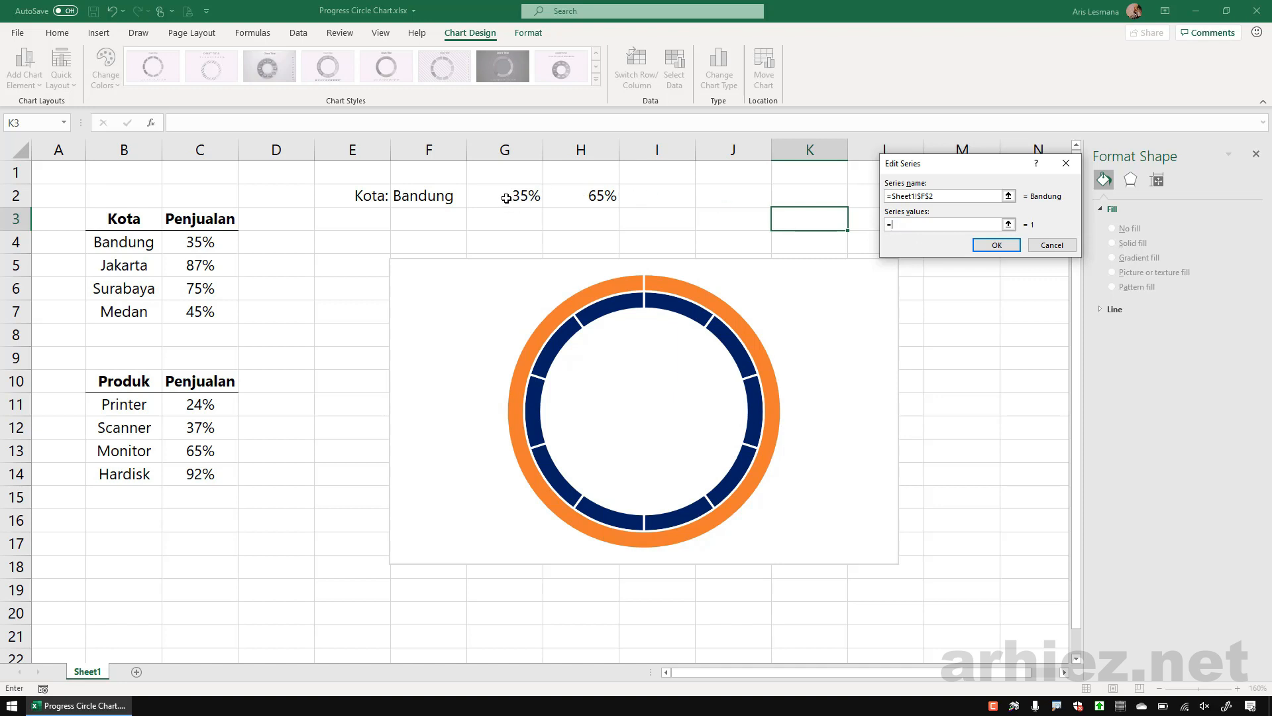
pyautogui.click(507, 199)
pyautogui.moveTo(538, 198); pyautogui.dragTo(576, 196)
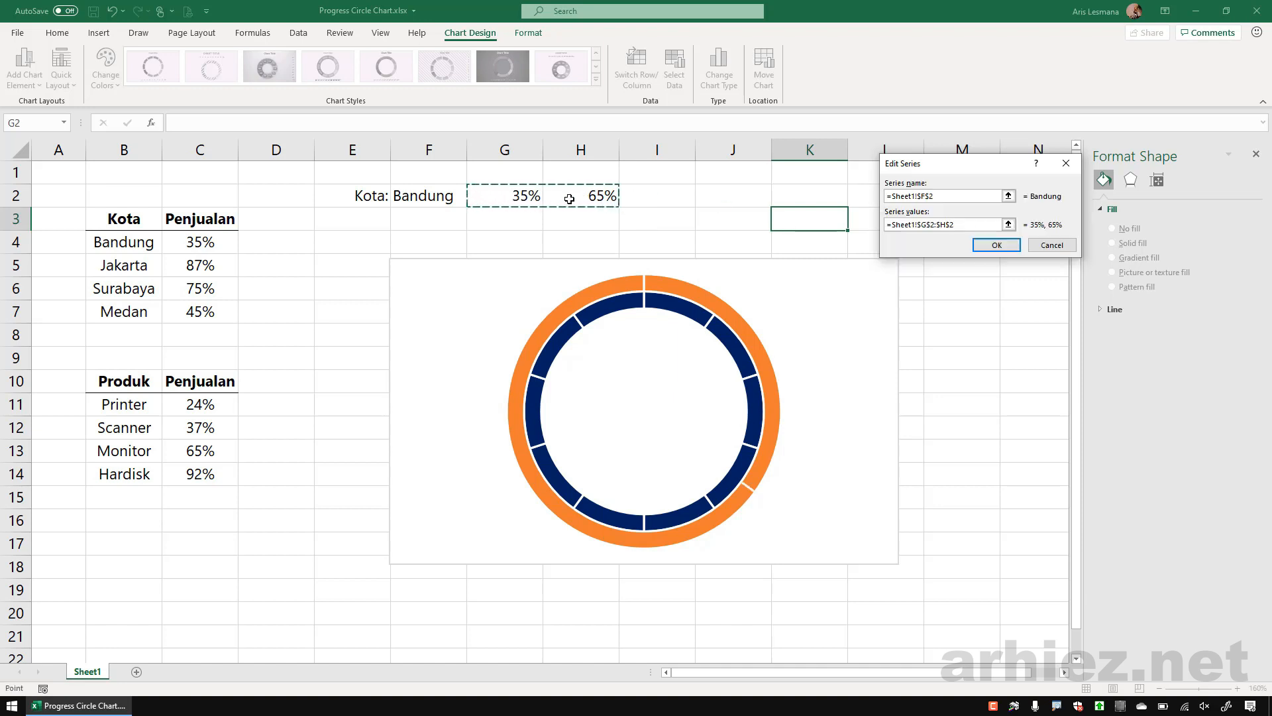
pyautogui.click(996, 245)
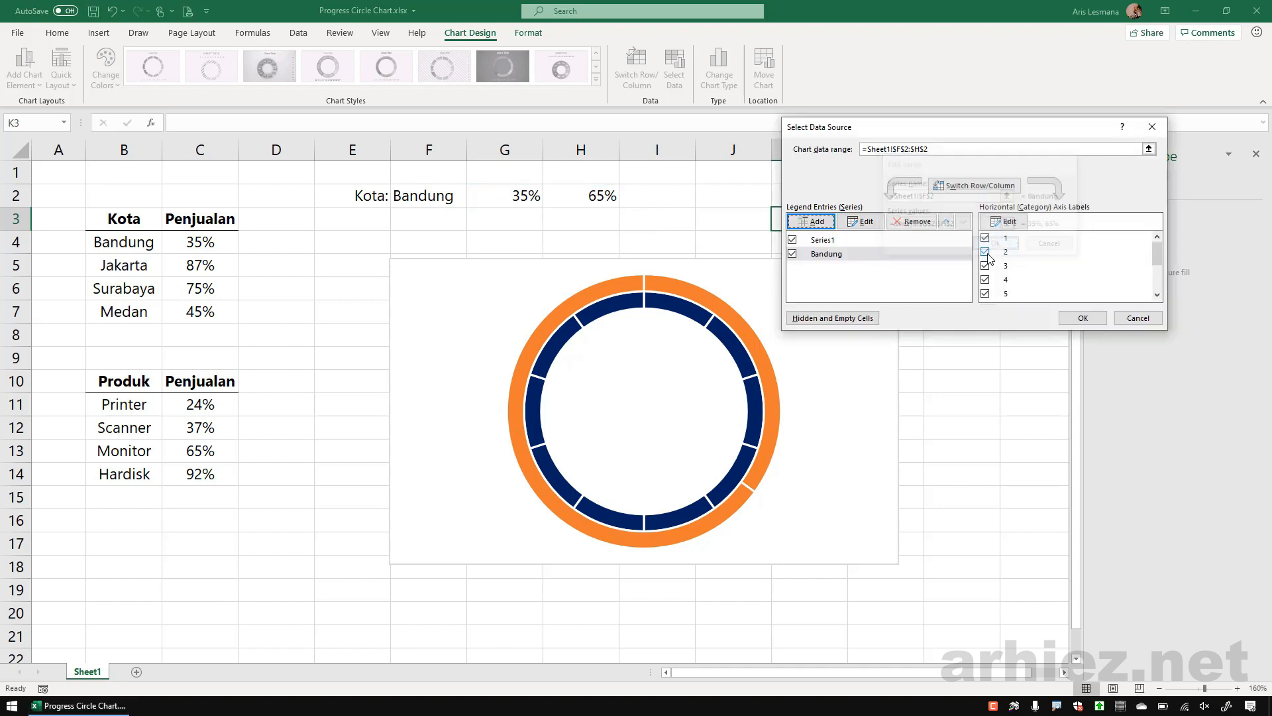
# - Accept the data source changes and plot the Bandung doughnut series on the secondary axis
pyautogui.click(1083, 318)
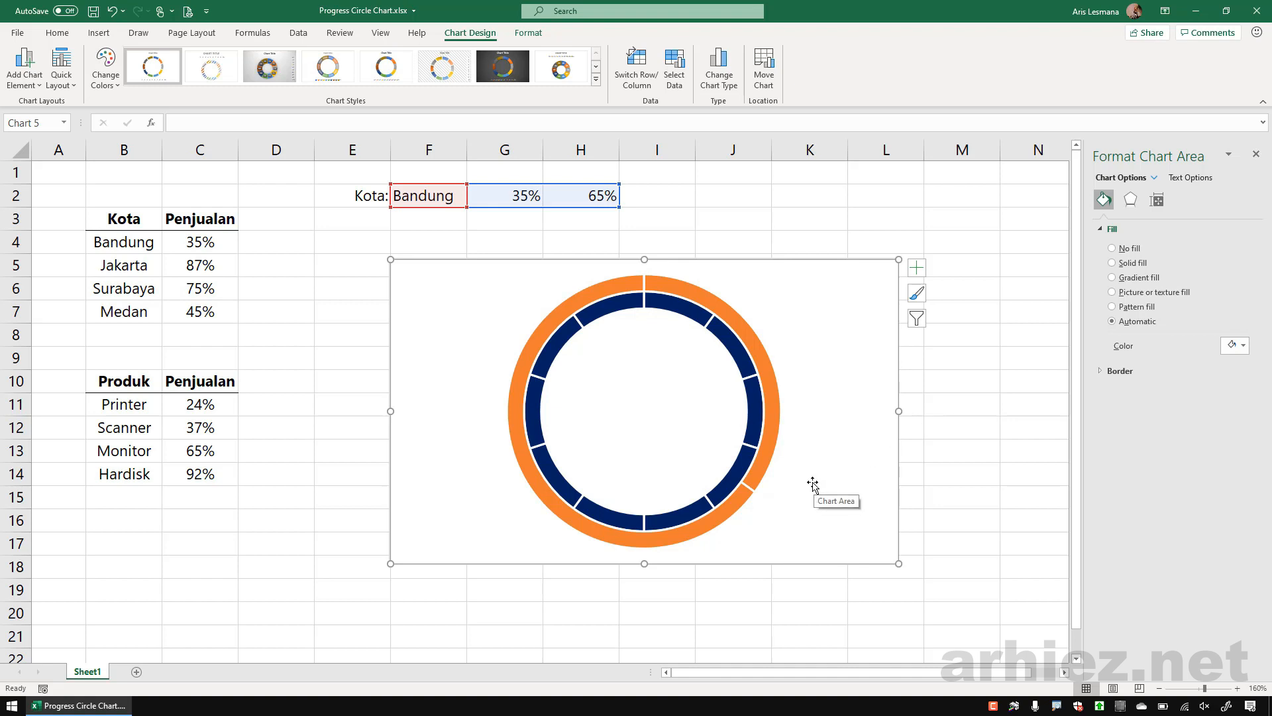
pyautogui.click(763, 351)
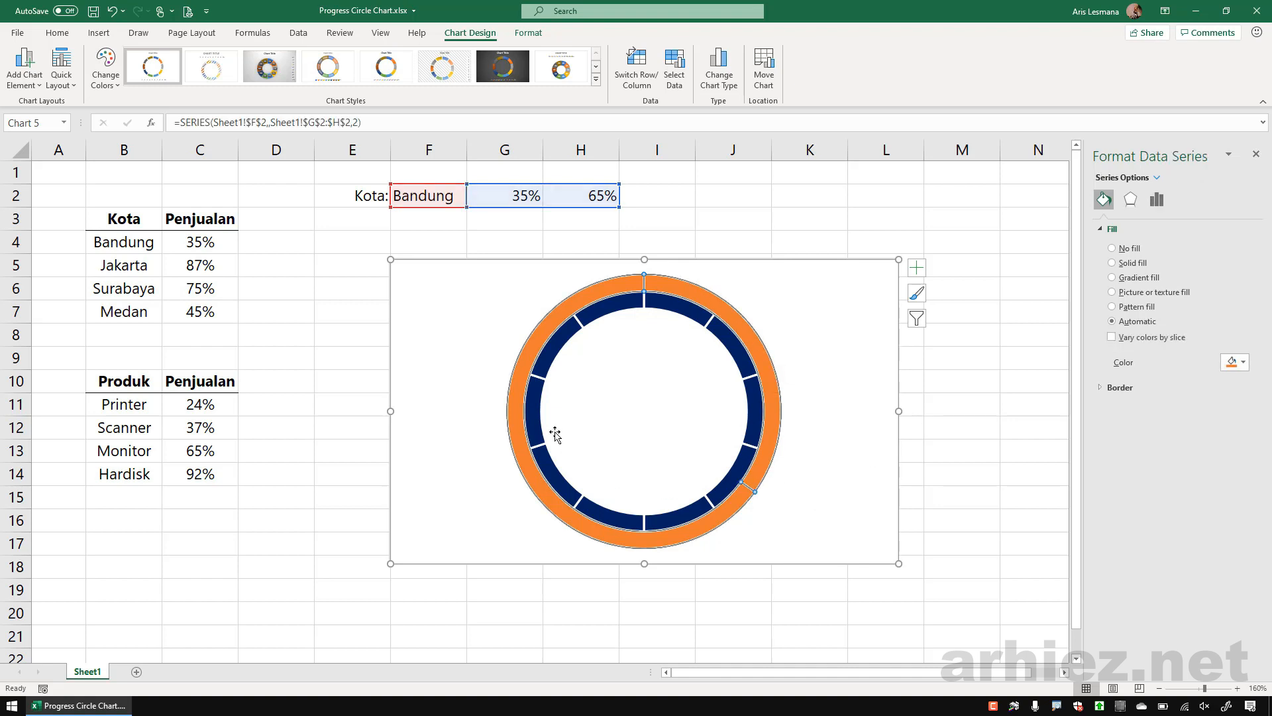
pyautogui.click(607, 317)
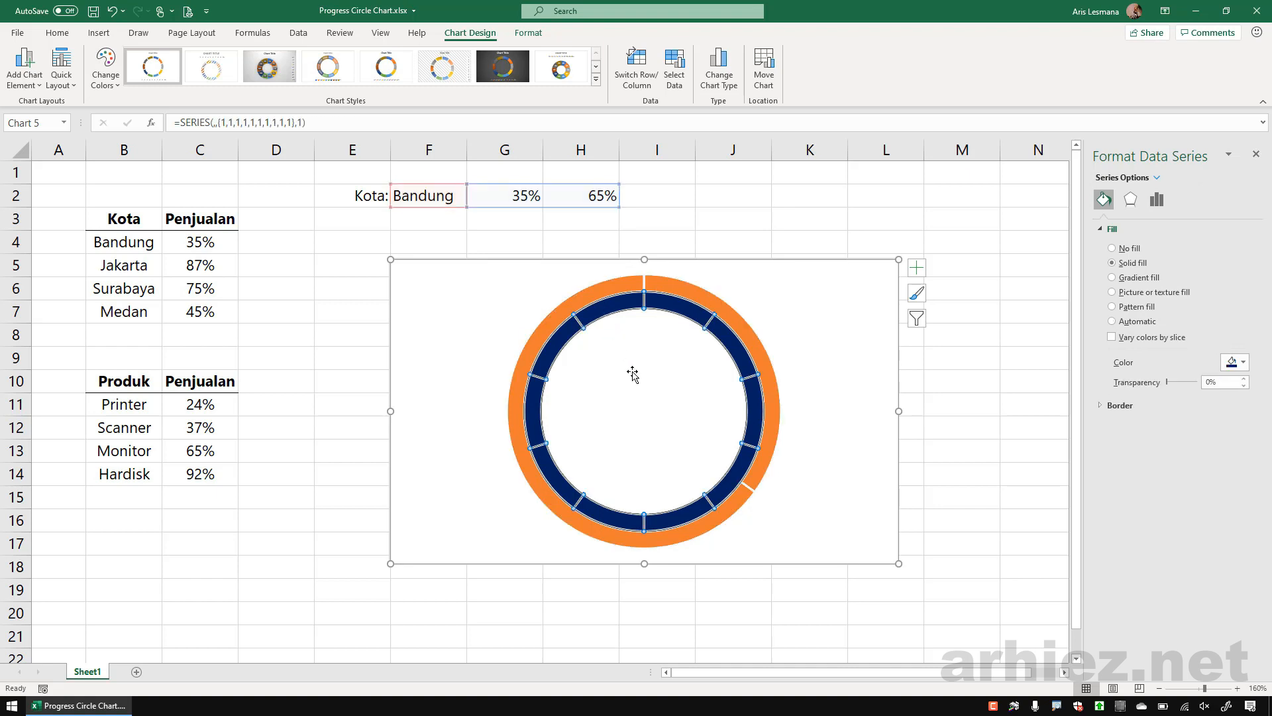
pyautogui.click(996, 405)
pyautogui.click(694, 293)
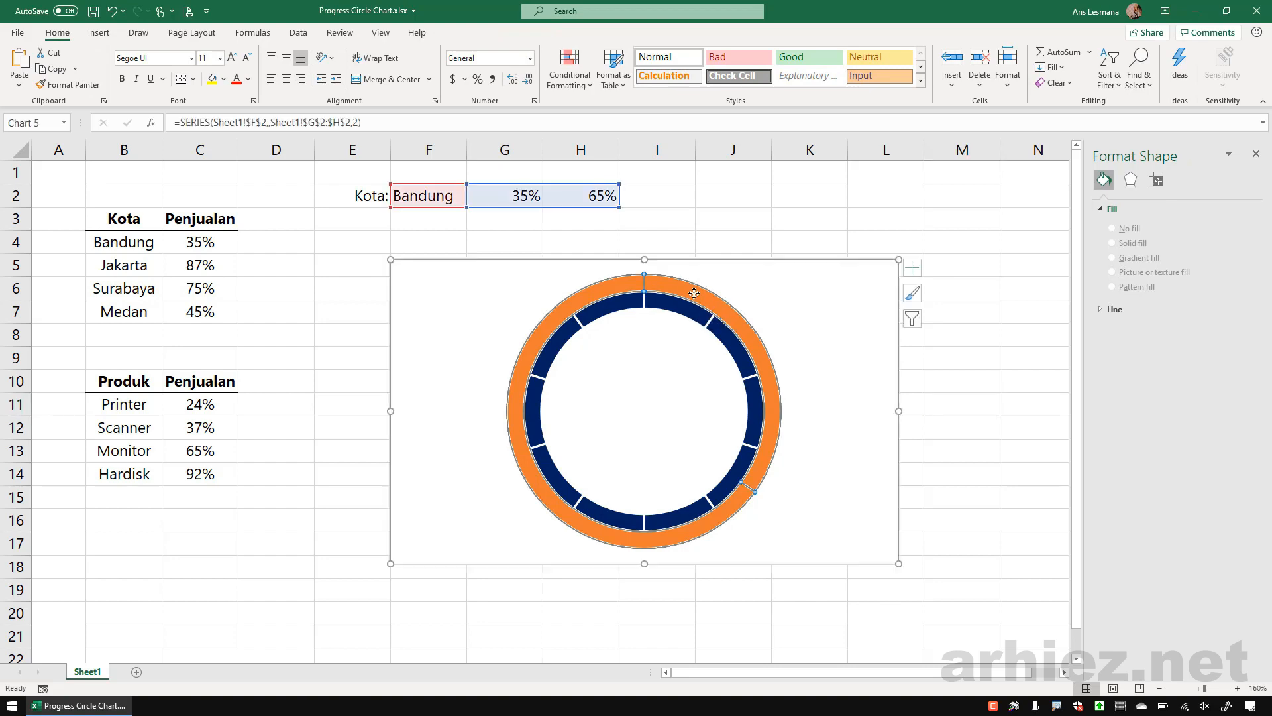
pyautogui.rightClick(671, 286)
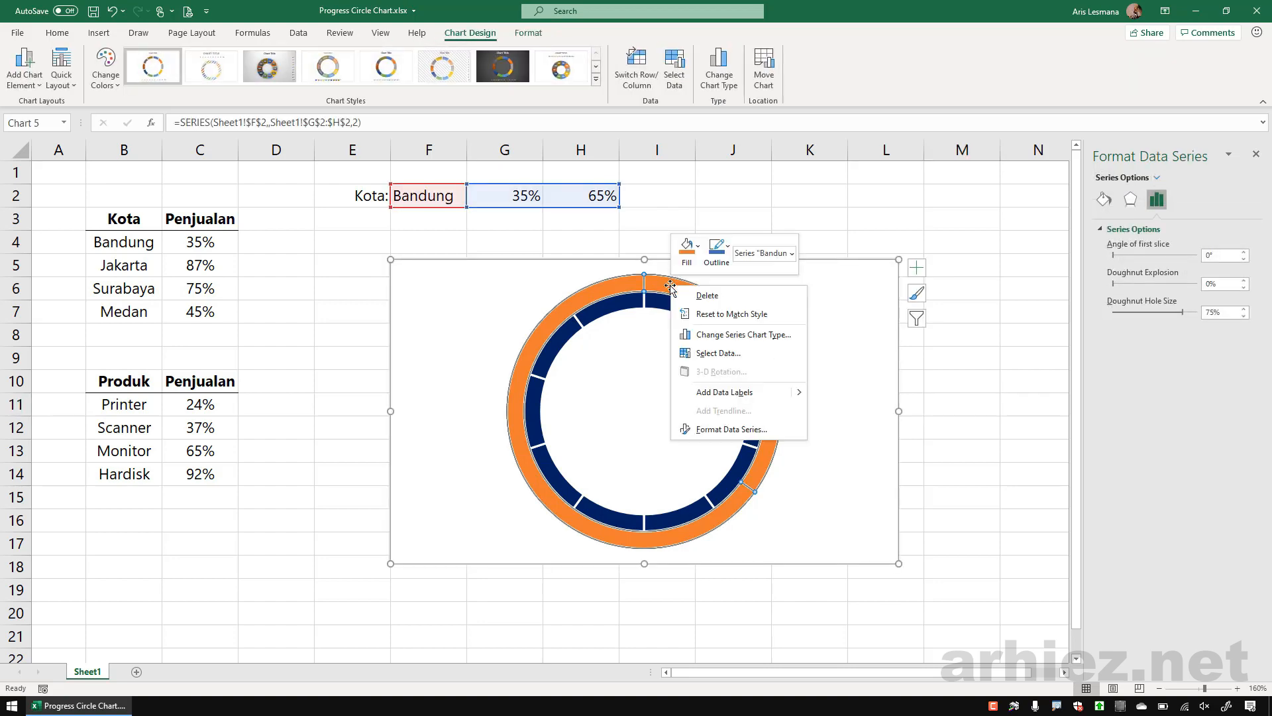
pyautogui.click(756, 335)
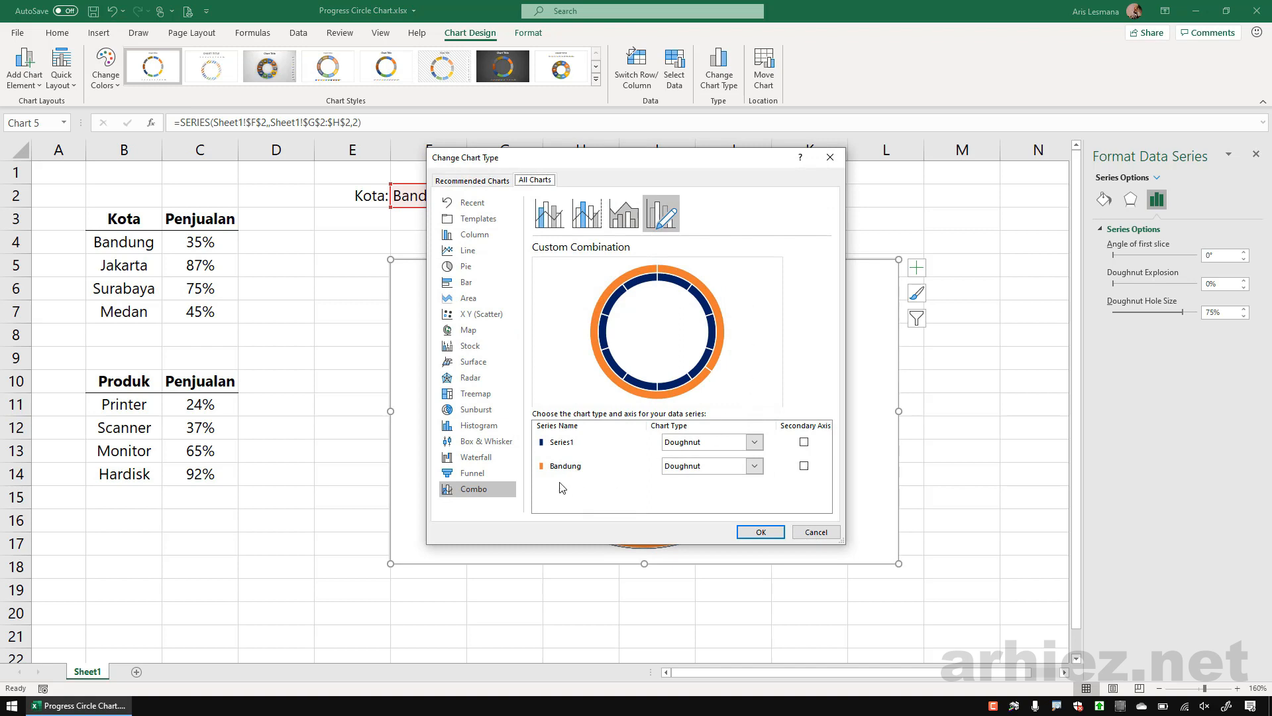
pyautogui.click(804, 467)
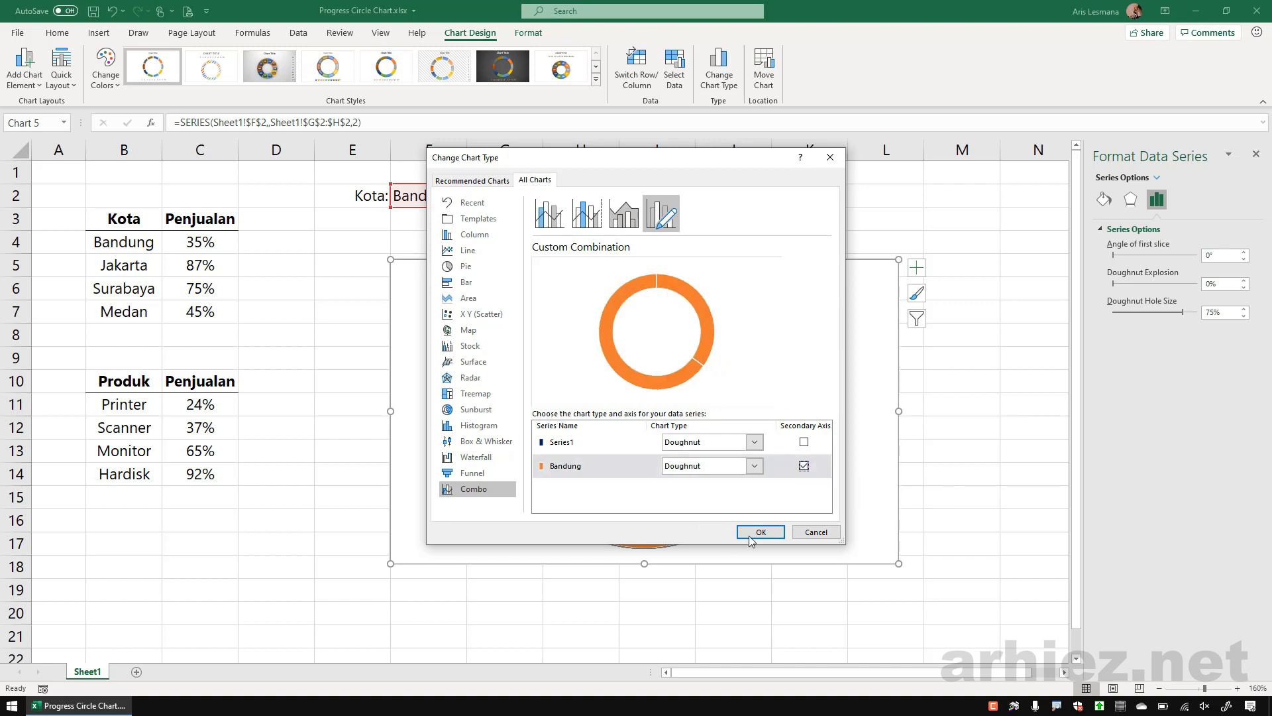
pyautogui.click(772, 534)
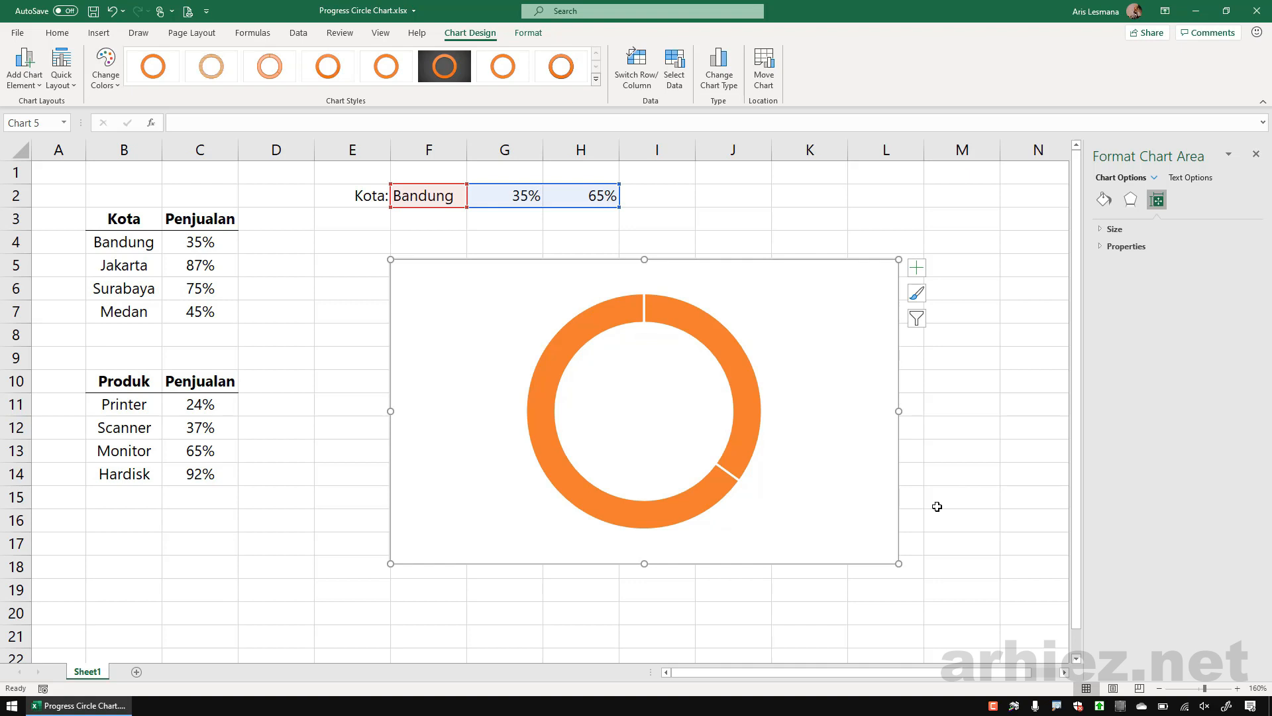
# - Set the Bandung series' 35% slice to no fill
pyautogui.click(719, 350)
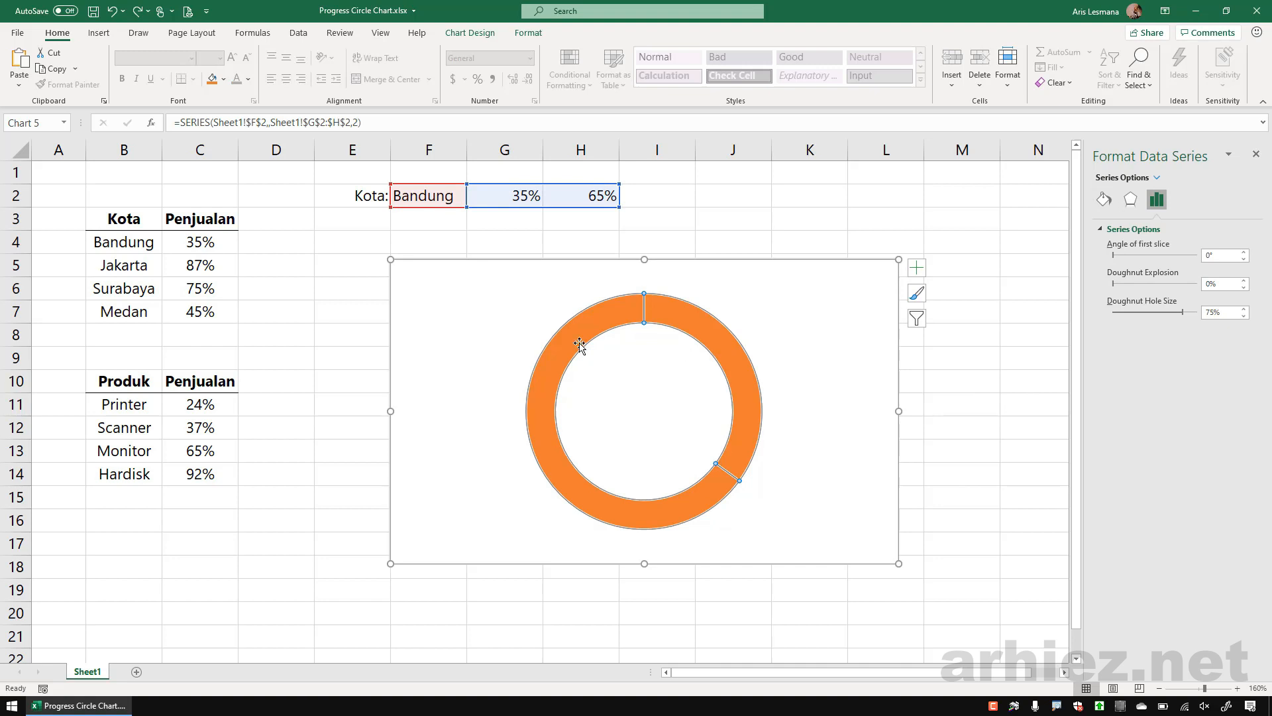
pyautogui.click(580, 345)
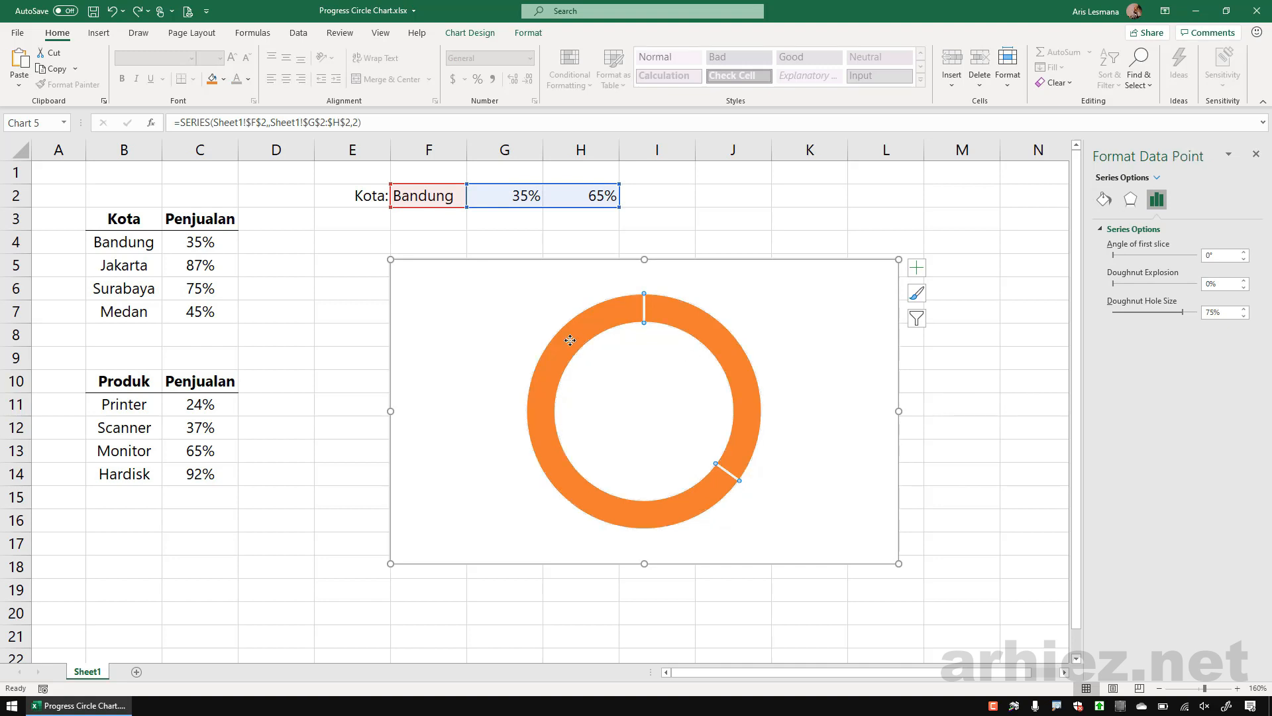
pyautogui.doubleClick(717, 341)
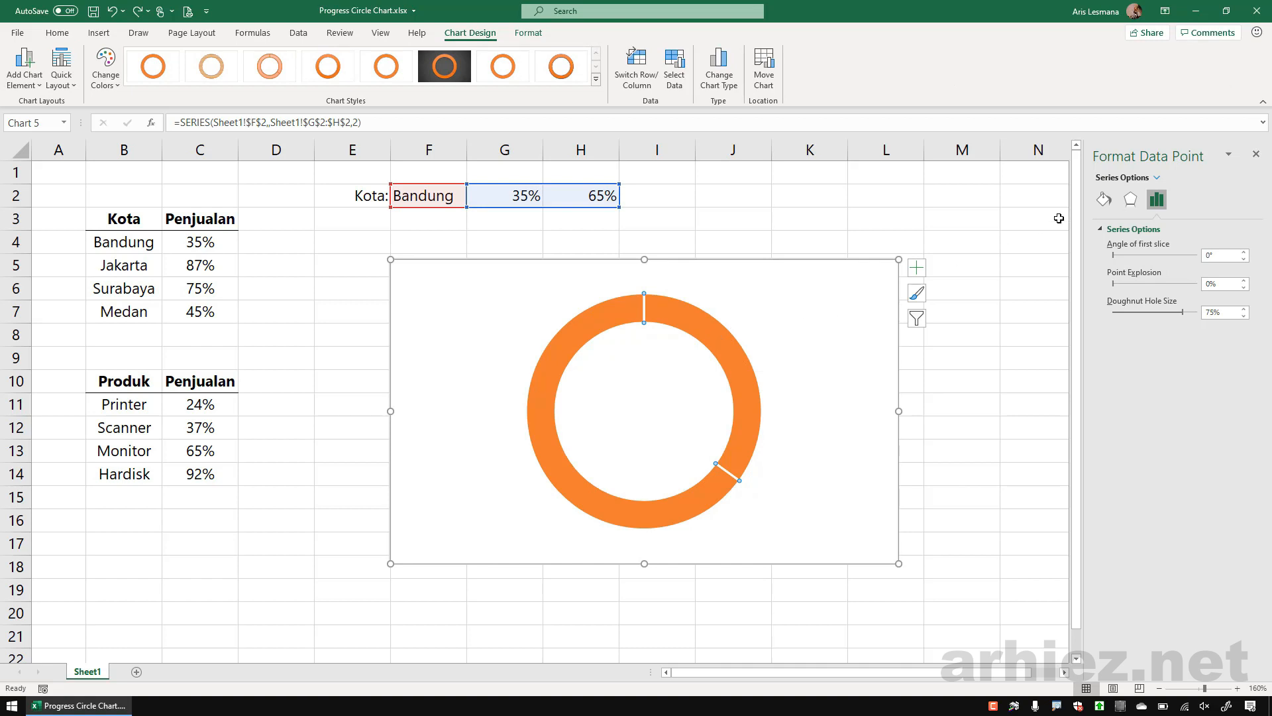
pyautogui.click(1105, 200)
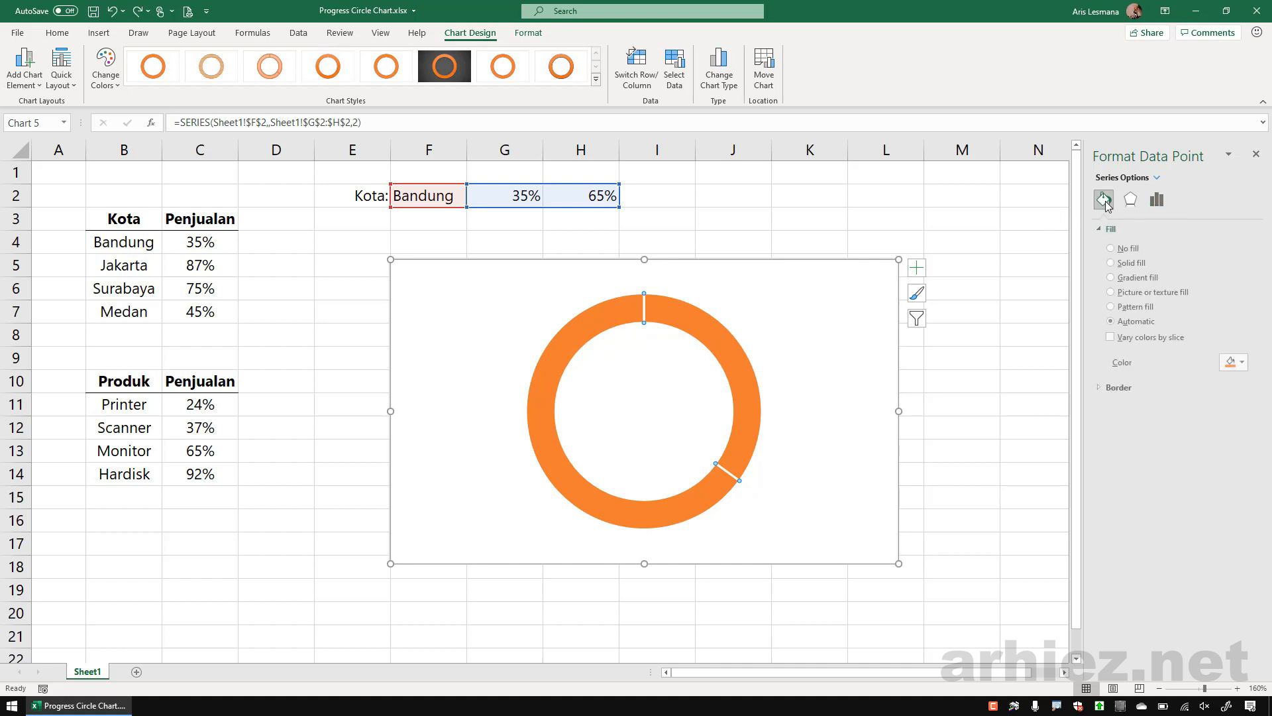
pyautogui.click(1125, 251)
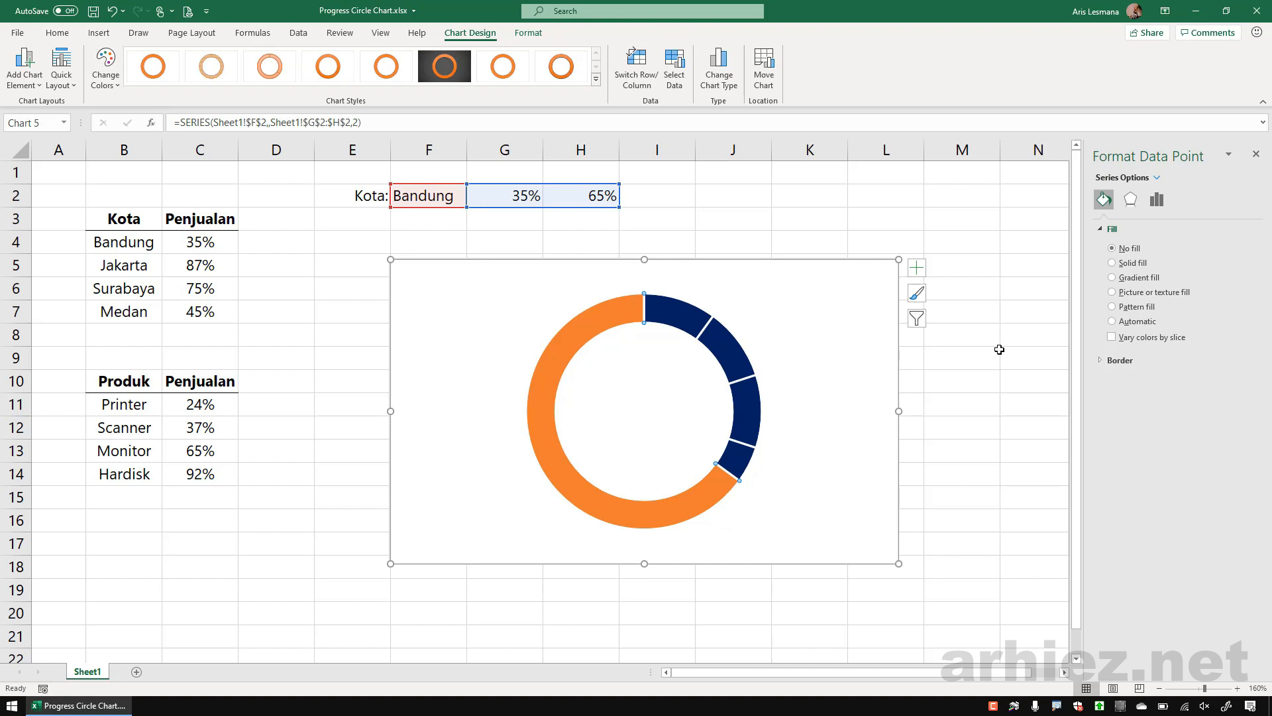
# - Give the remaining 65% slice a solid white fill with 40% transparency, and close the formatting pane
pyautogui.click(610, 322)
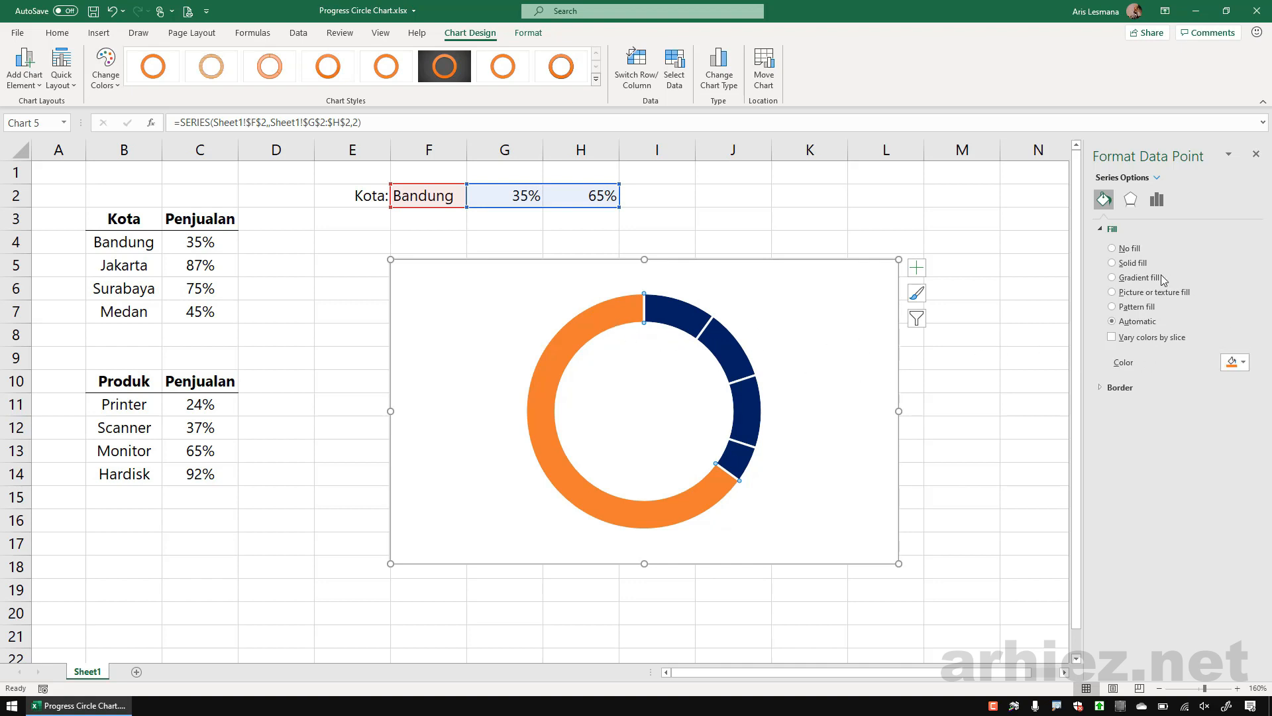
pyautogui.click(1143, 263)
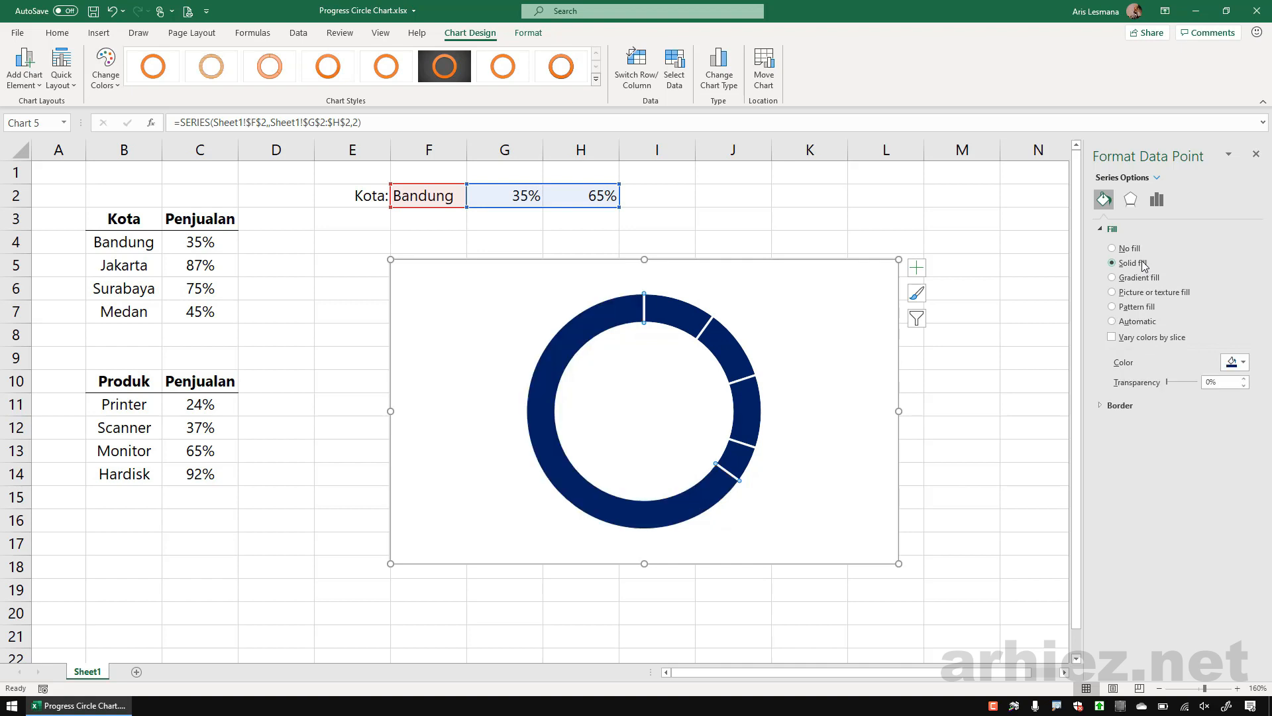
pyautogui.click(1243, 368)
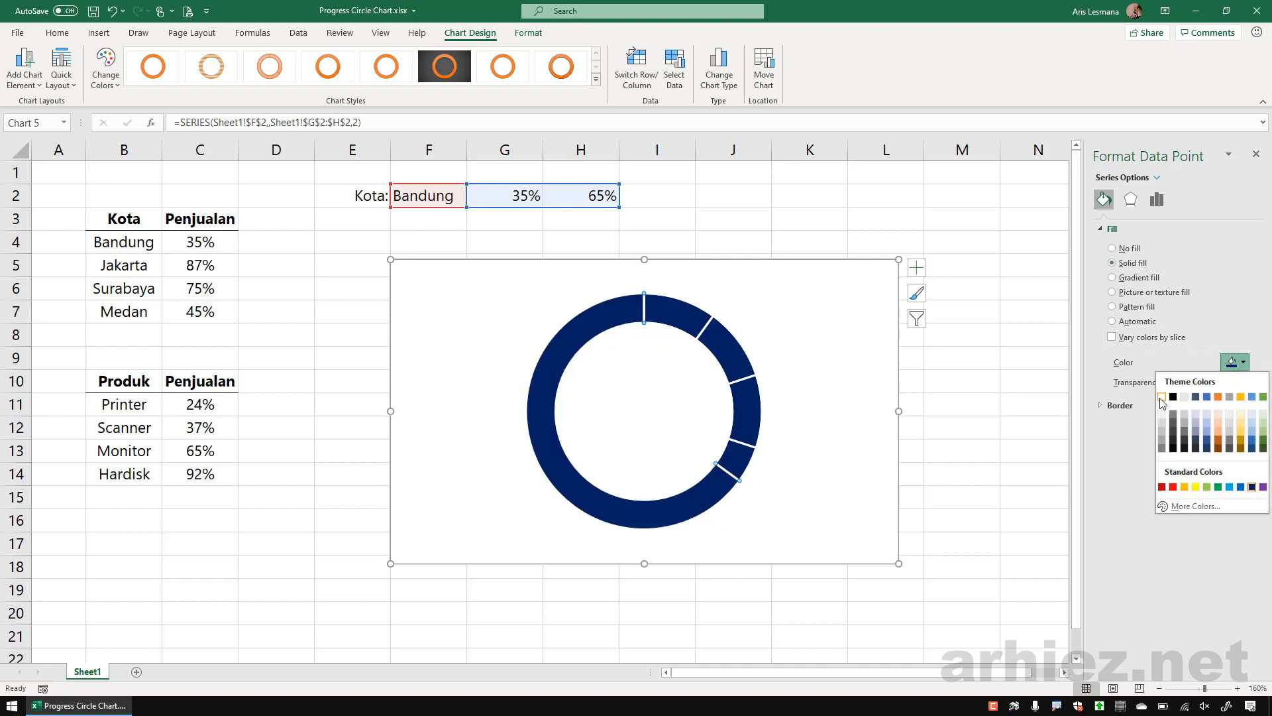
pyautogui.click(1169, 398)
pyautogui.moveTo(1167, 383); pyautogui.dragTo(1182, 385)
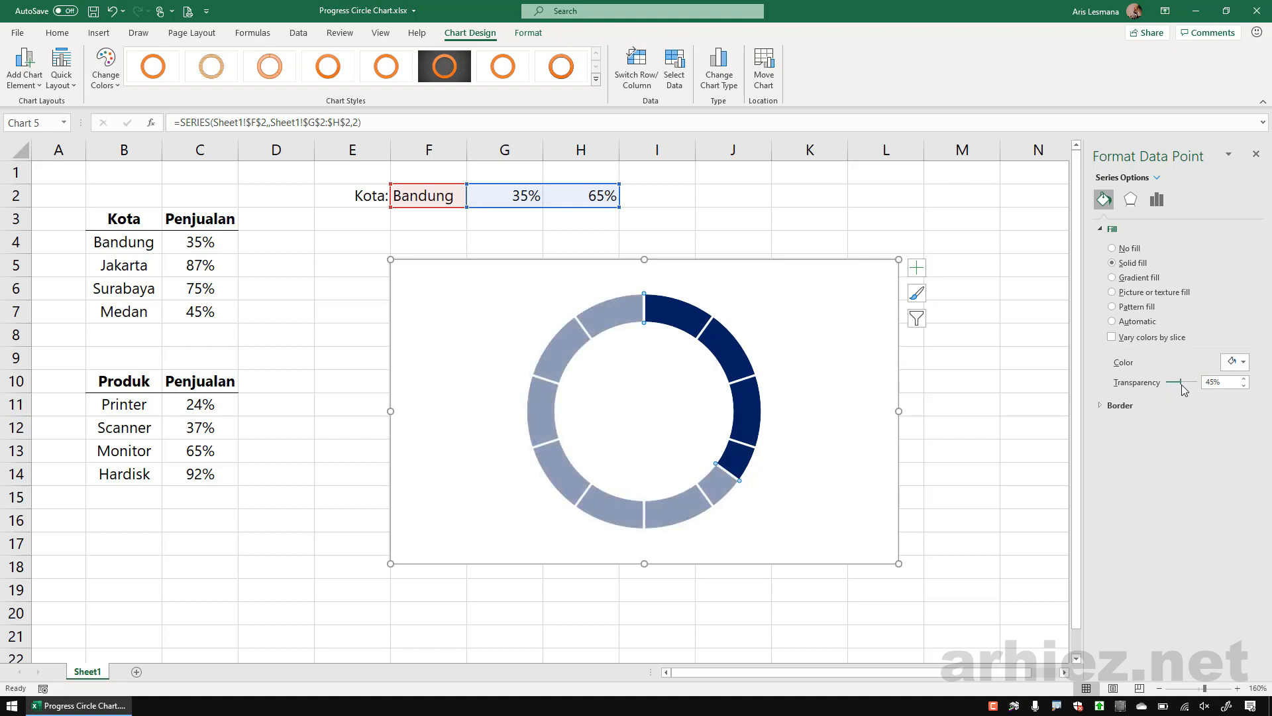
pyautogui.click(1243, 387)
pyautogui.click(1243, 387)
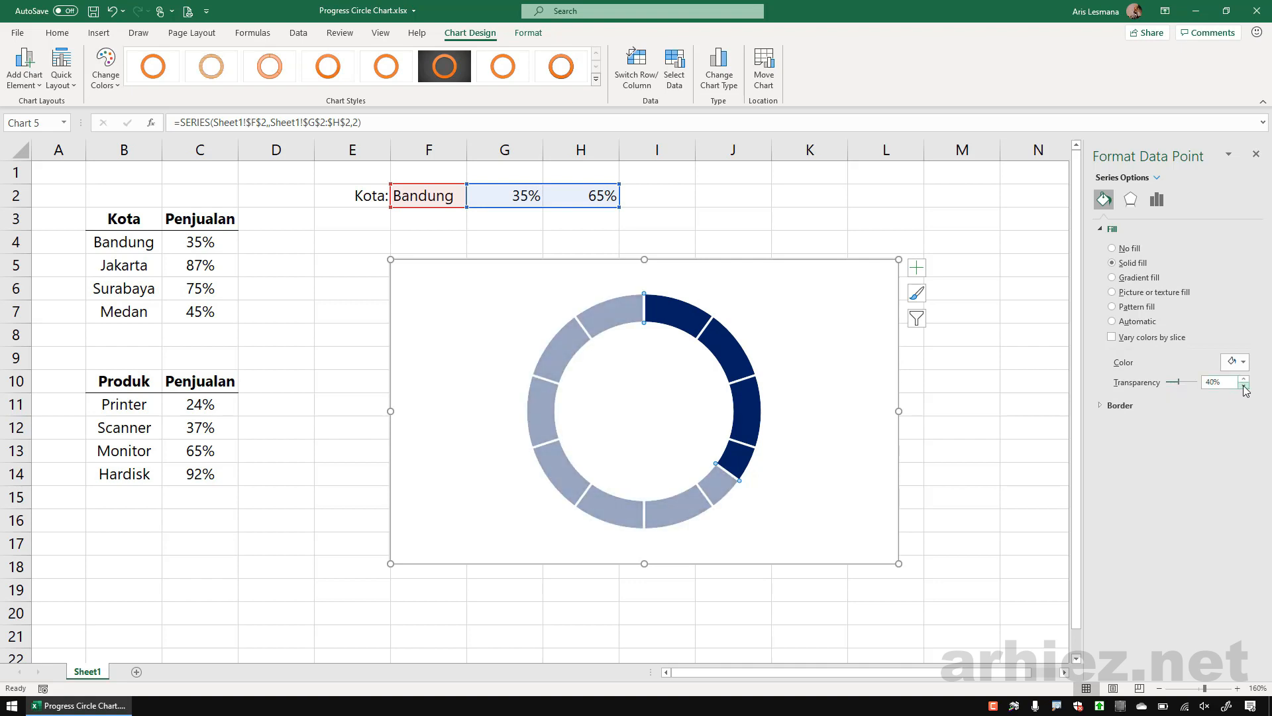
pyautogui.click(978, 445)
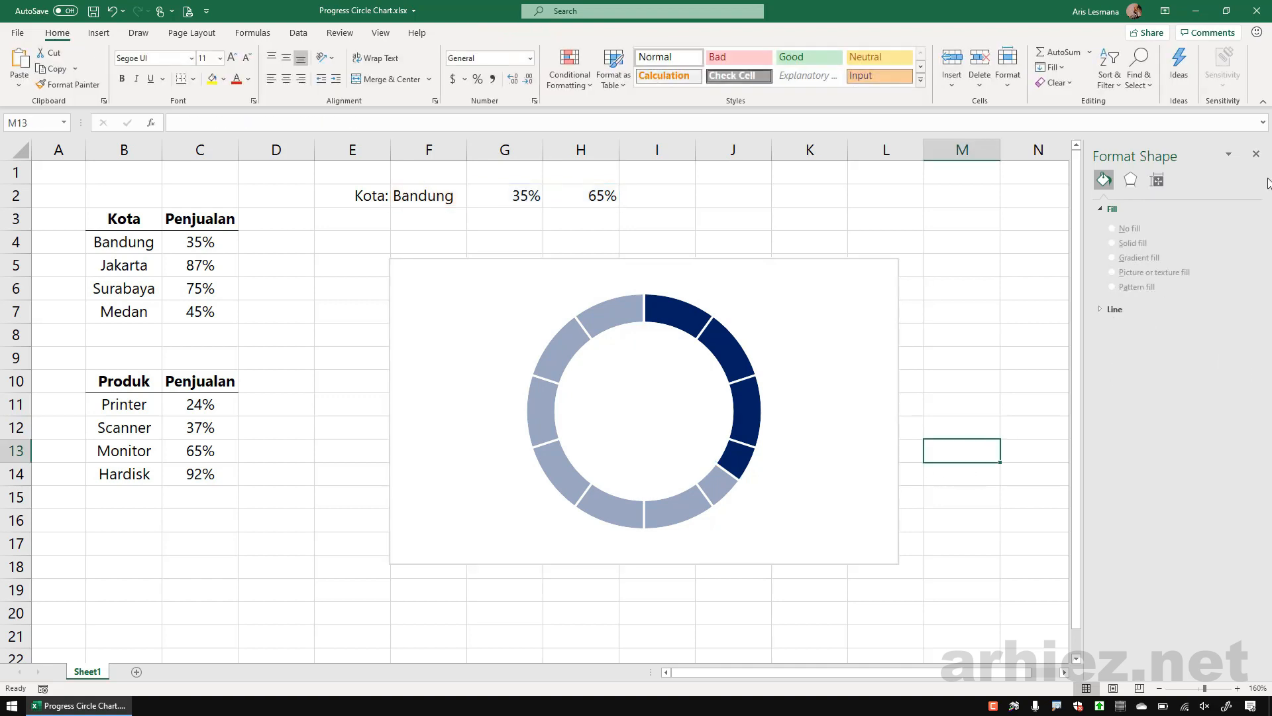
pyautogui.click(1256, 154)
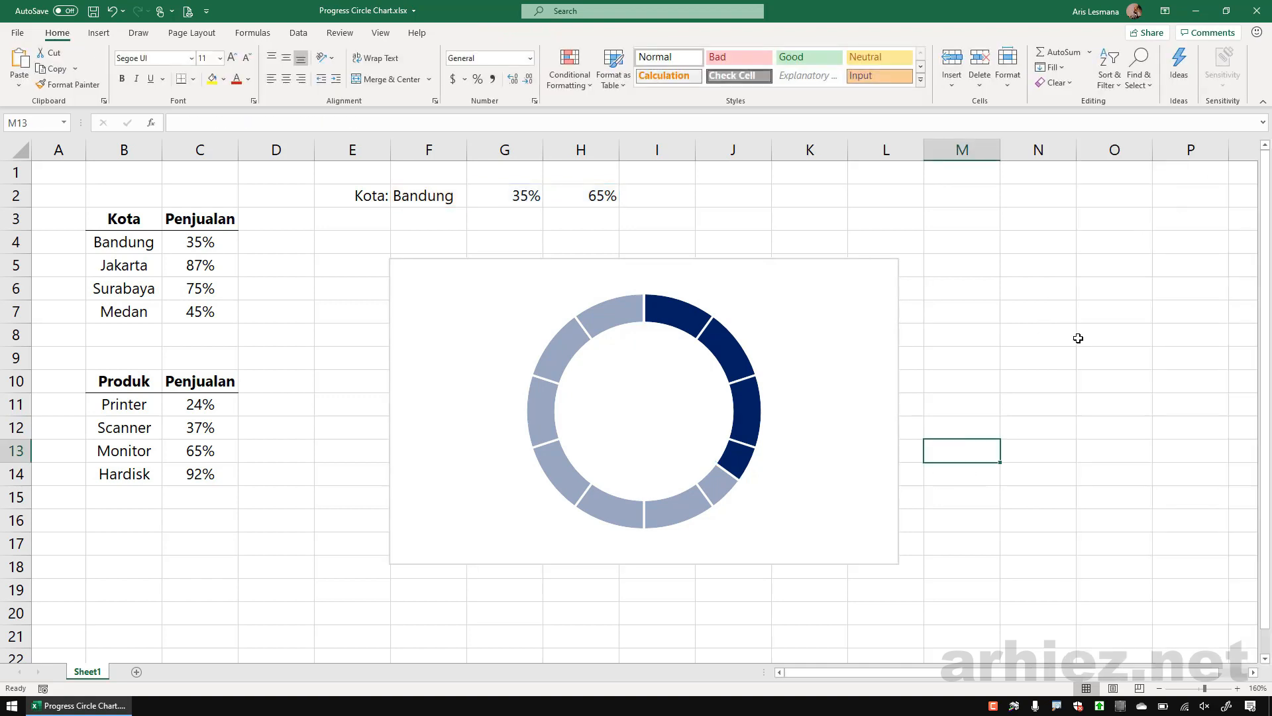
# - Move the chart so its upper-left corner sits at cell E4, and narrow it to end at column I
pyautogui.moveTo(804, 289); pyautogui.dragTo(735, 258)
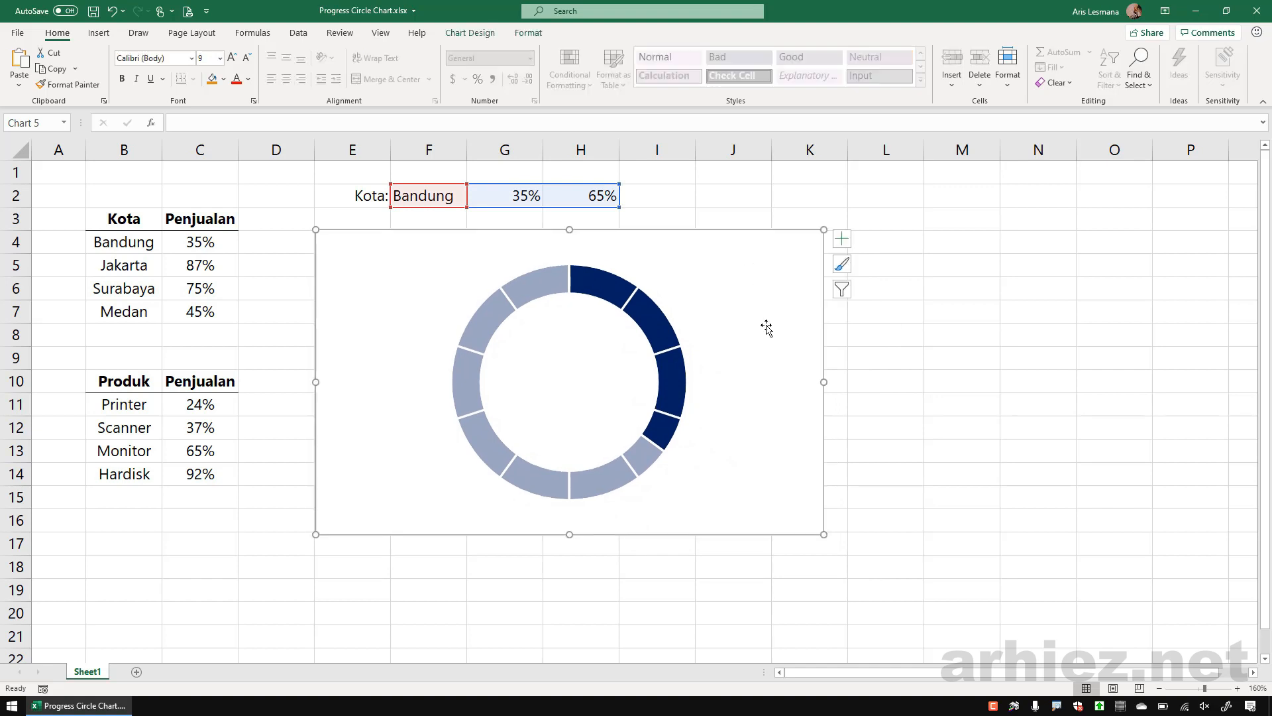
pyautogui.moveTo(823, 382); pyautogui.dragTo(695, 361)
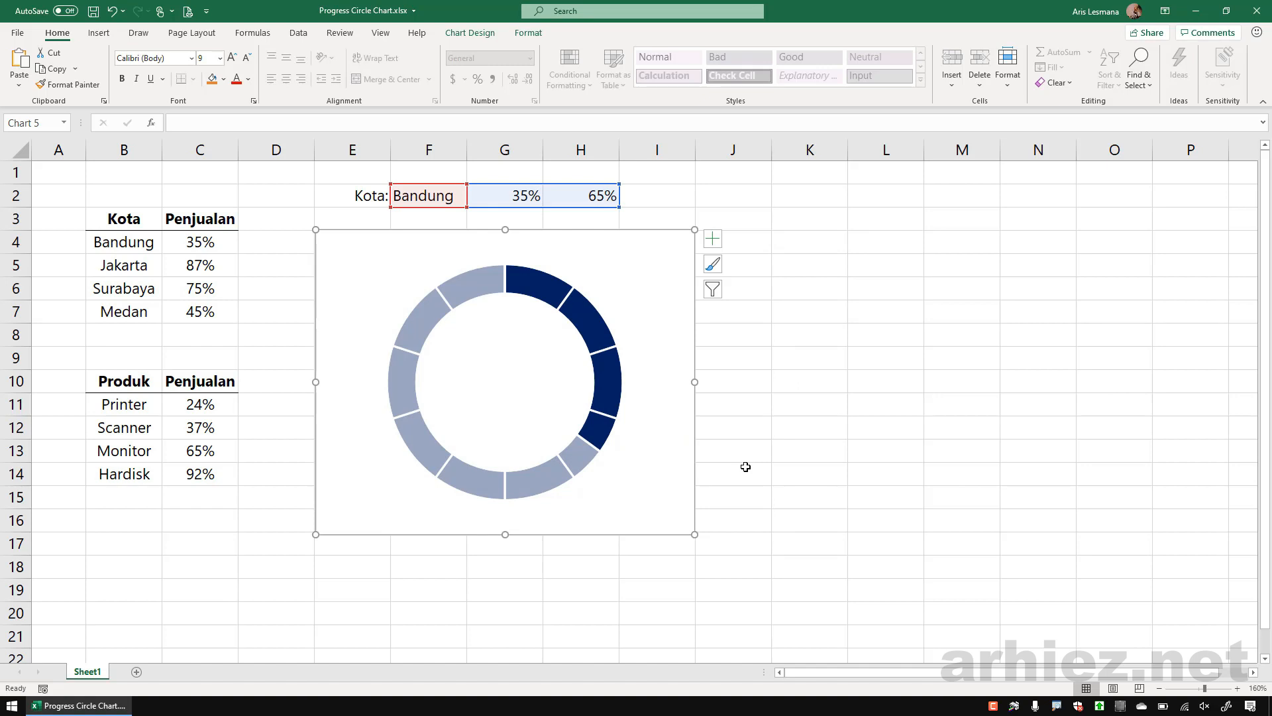
pyautogui.click(763, 439)
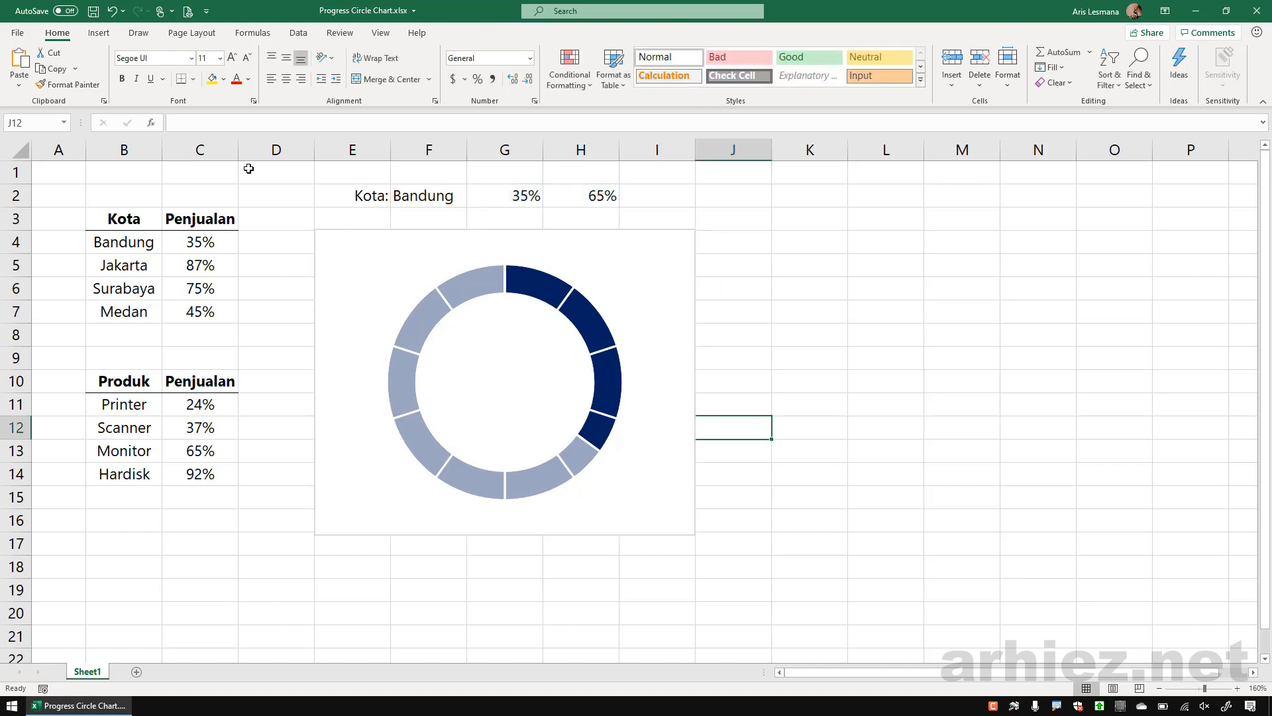
# - Draw a text box about 3 cm wide and 1.6 cm high in the doughnut's hole and link it with =G2
pyautogui.click(103, 35)
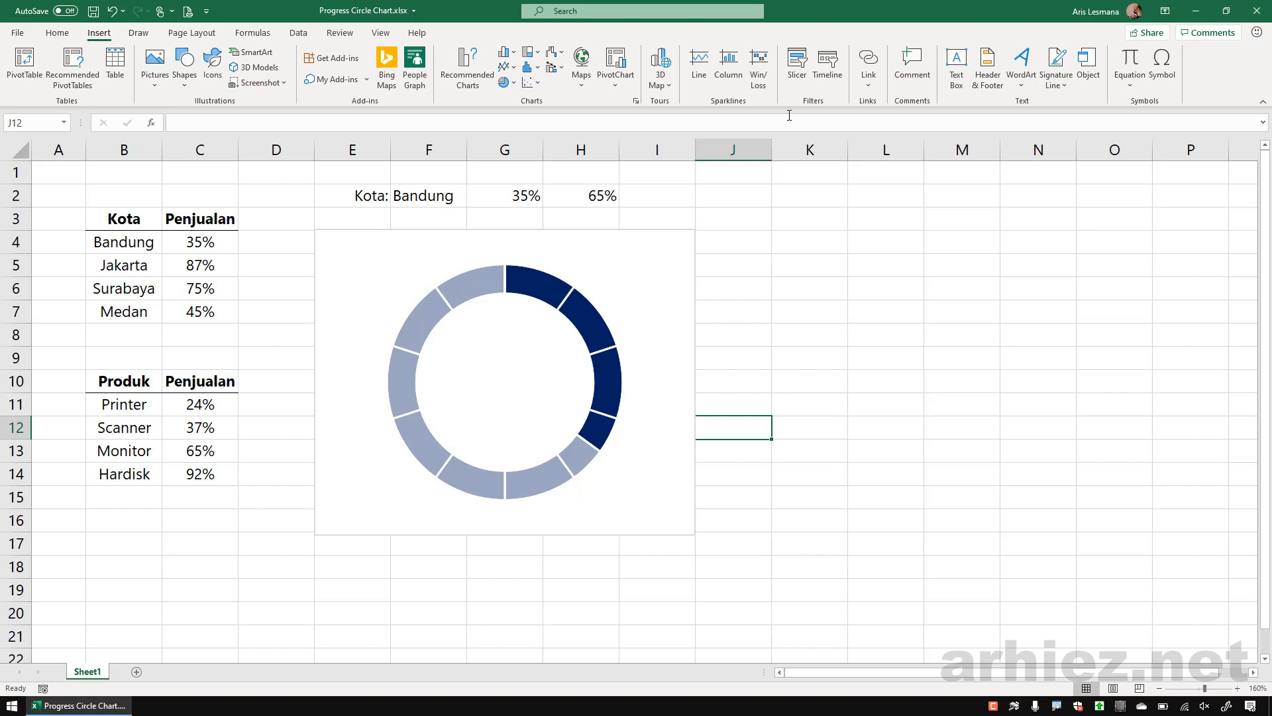
pyautogui.click(956, 76)
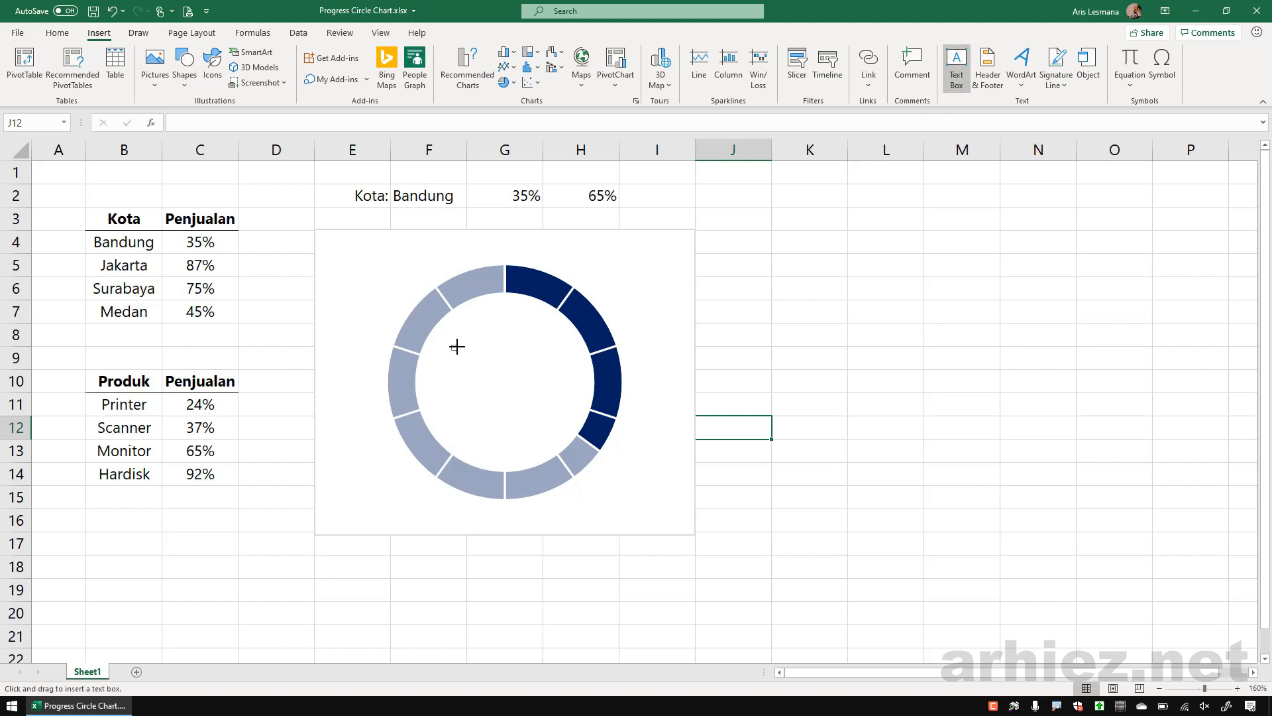
pyautogui.moveTo(451, 345); pyautogui.dragTo(571, 411)
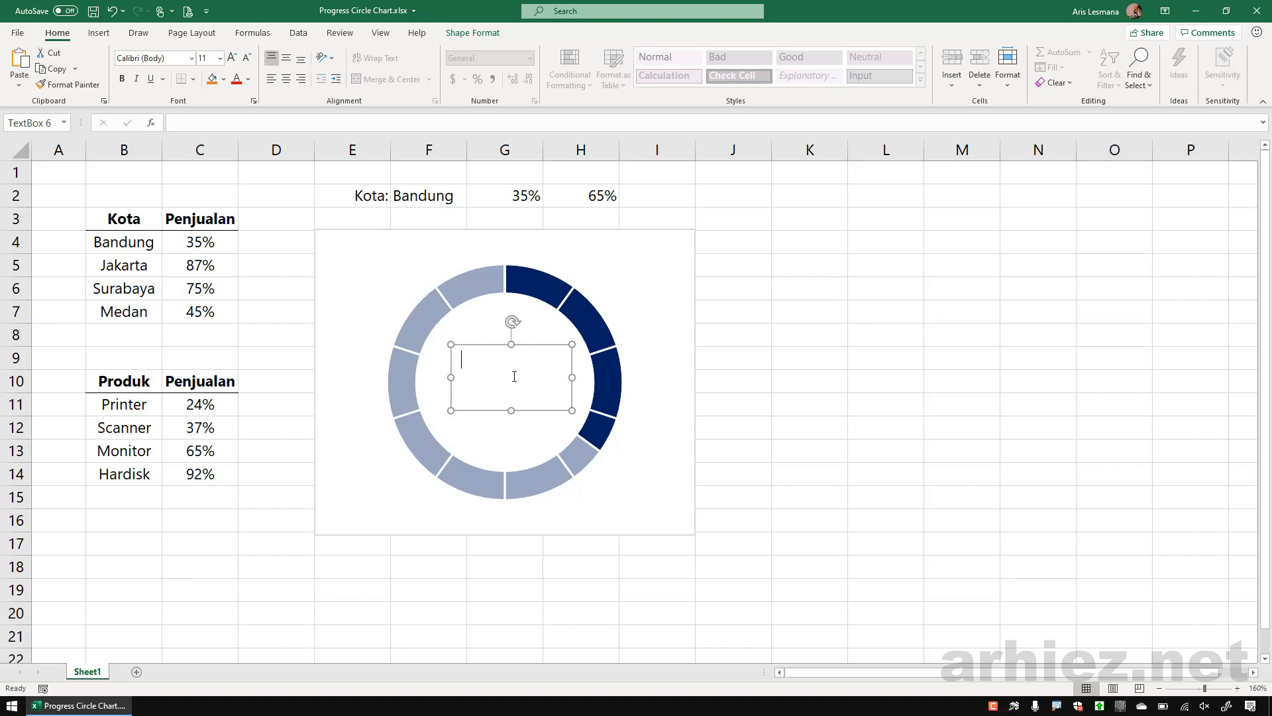
pyautogui.click(197, 123)
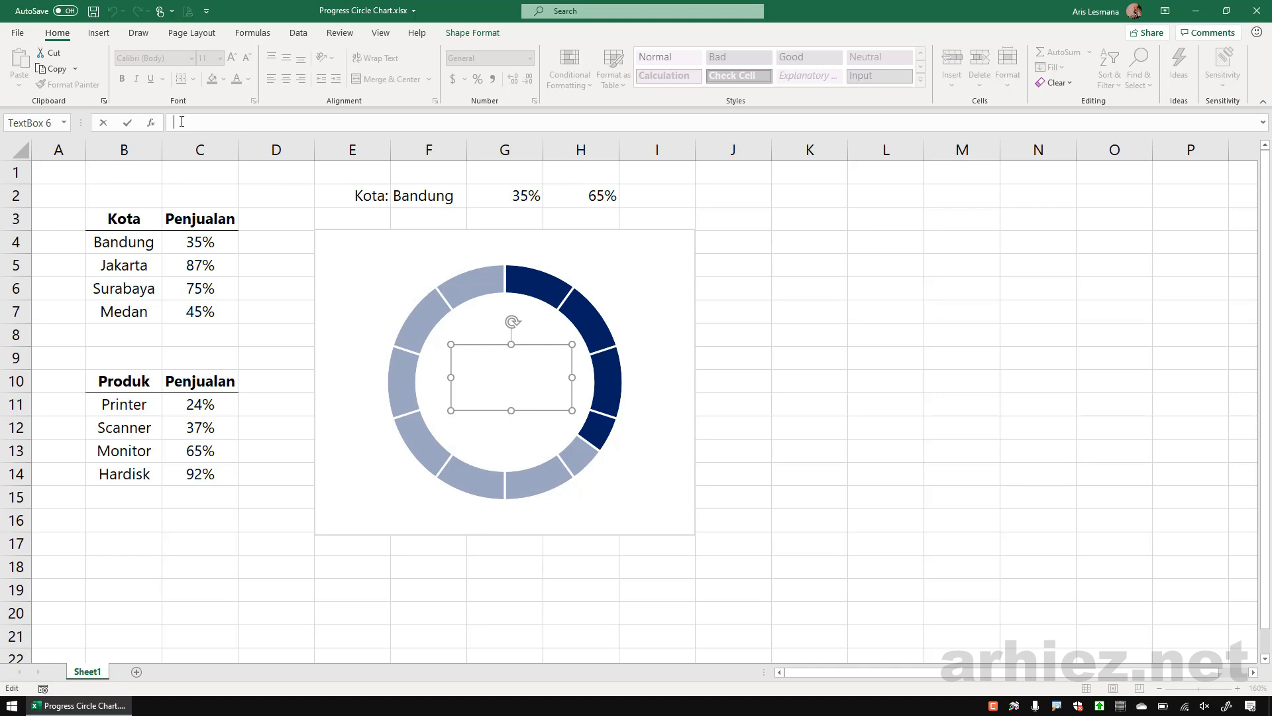
pyautogui.write('=G2')
pyautogui.press('Return')
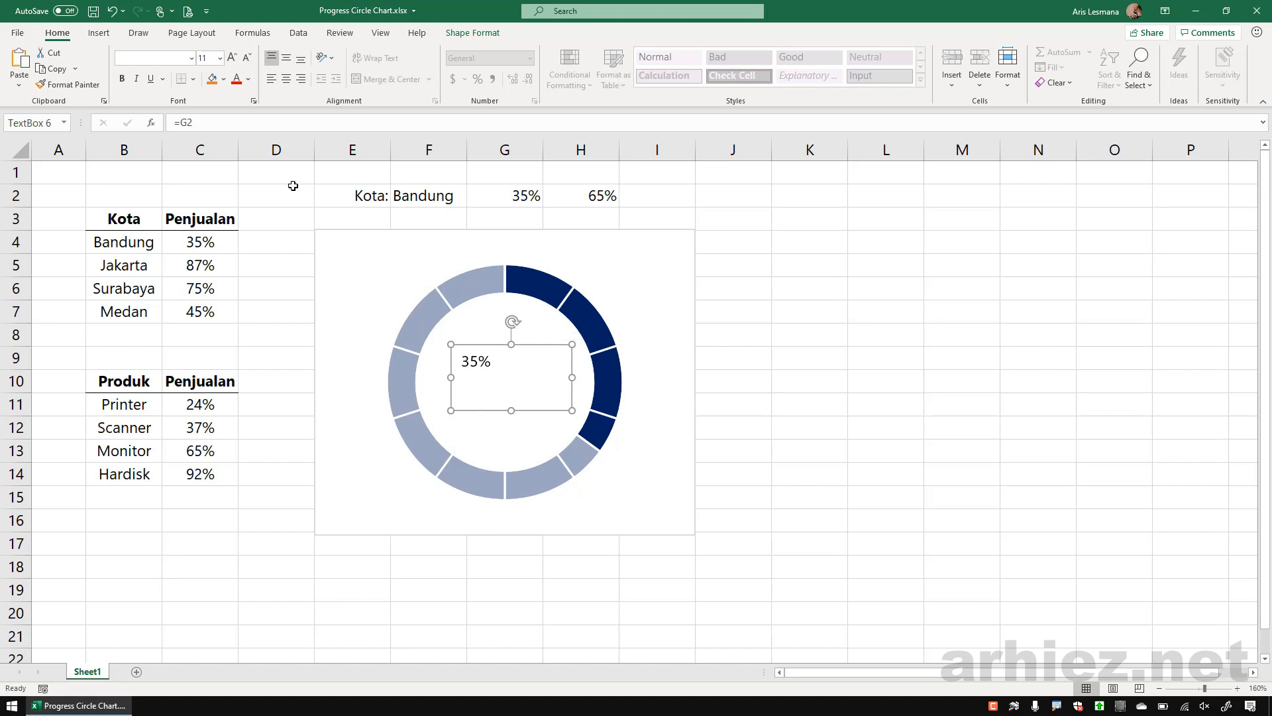
# - Center the text box's text both ways, make it bold at size 32, and move the box to the middle of the ring
pyautogui.click(286, 79)
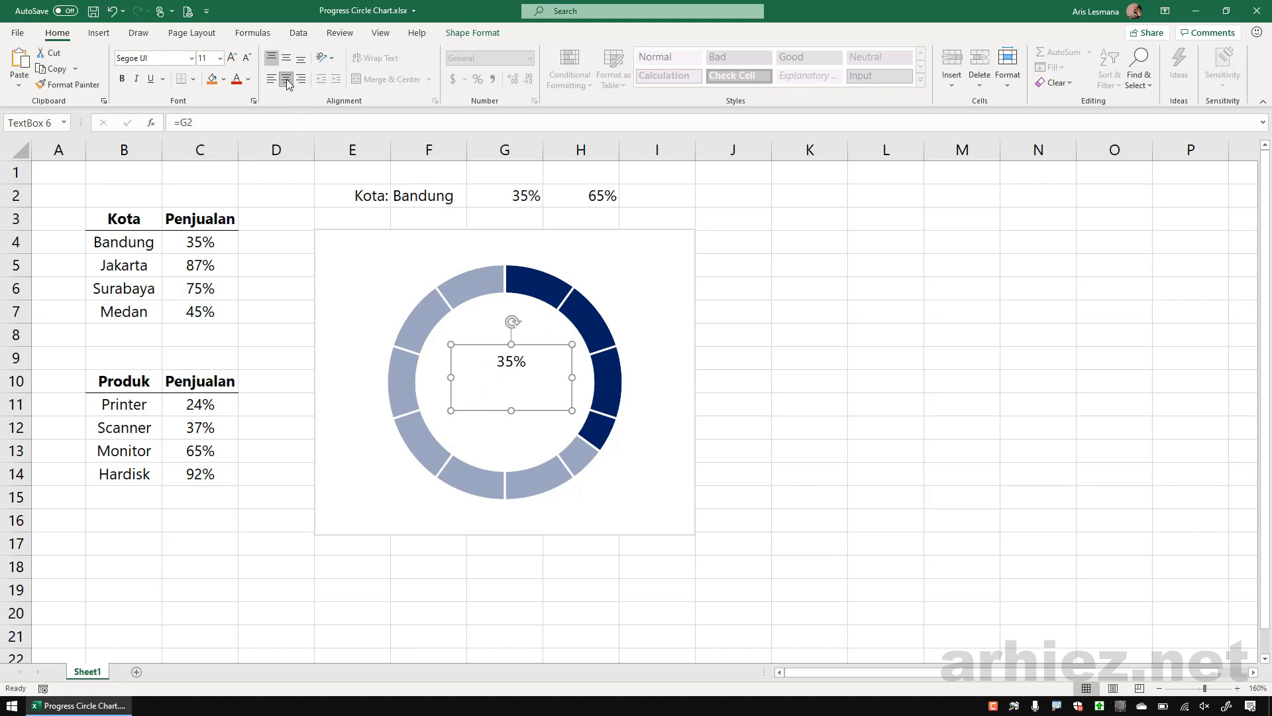
pyautogui.click(286, 58)
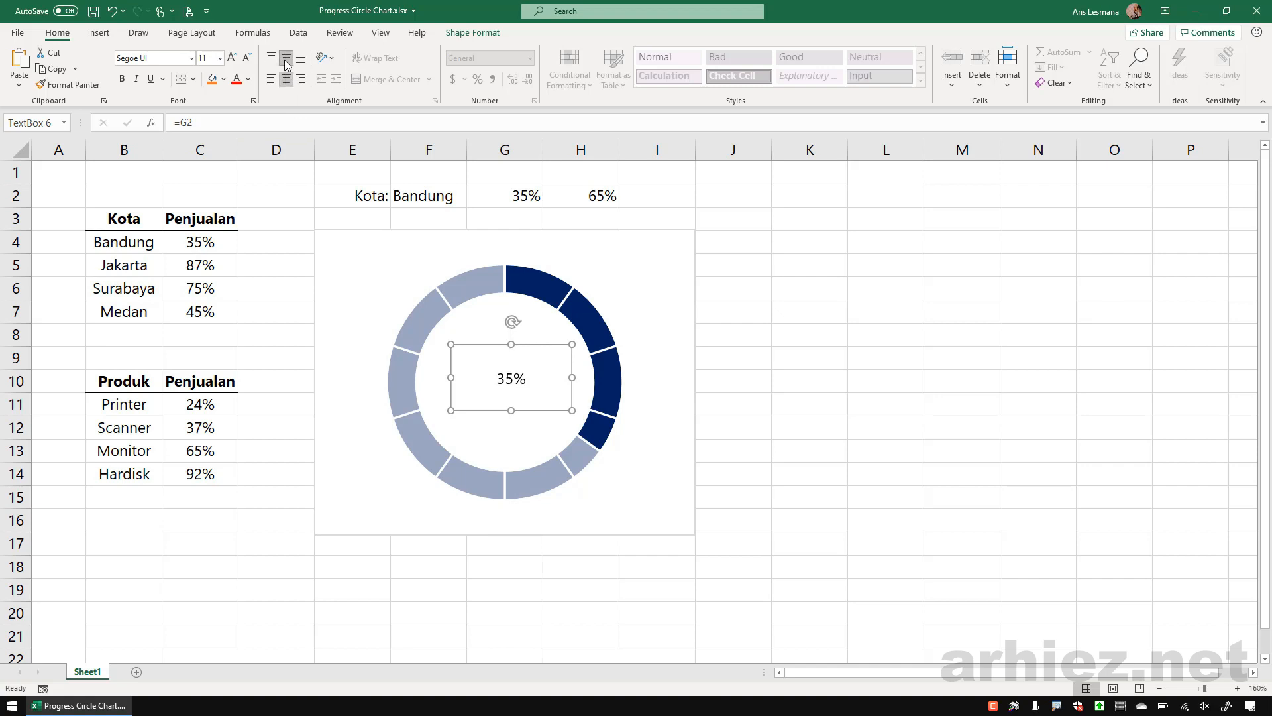
pyautogui.click(122, 79)
pyautogui.click(231, 58)
pyautogui.click(232, 58)
pyautogui.click(232, 59)
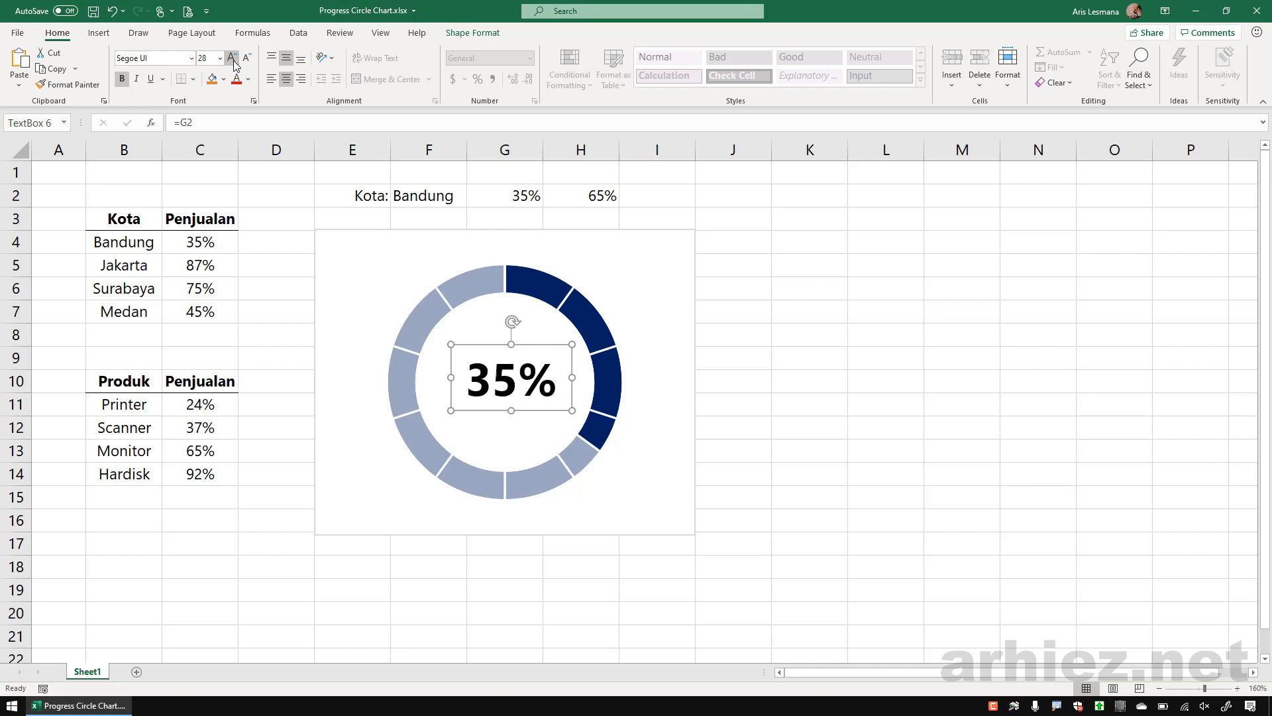
pyautogui.click(232, 58)
pyautogui.moveTo(533, 344); pyautogui.dragTo(525, 342)
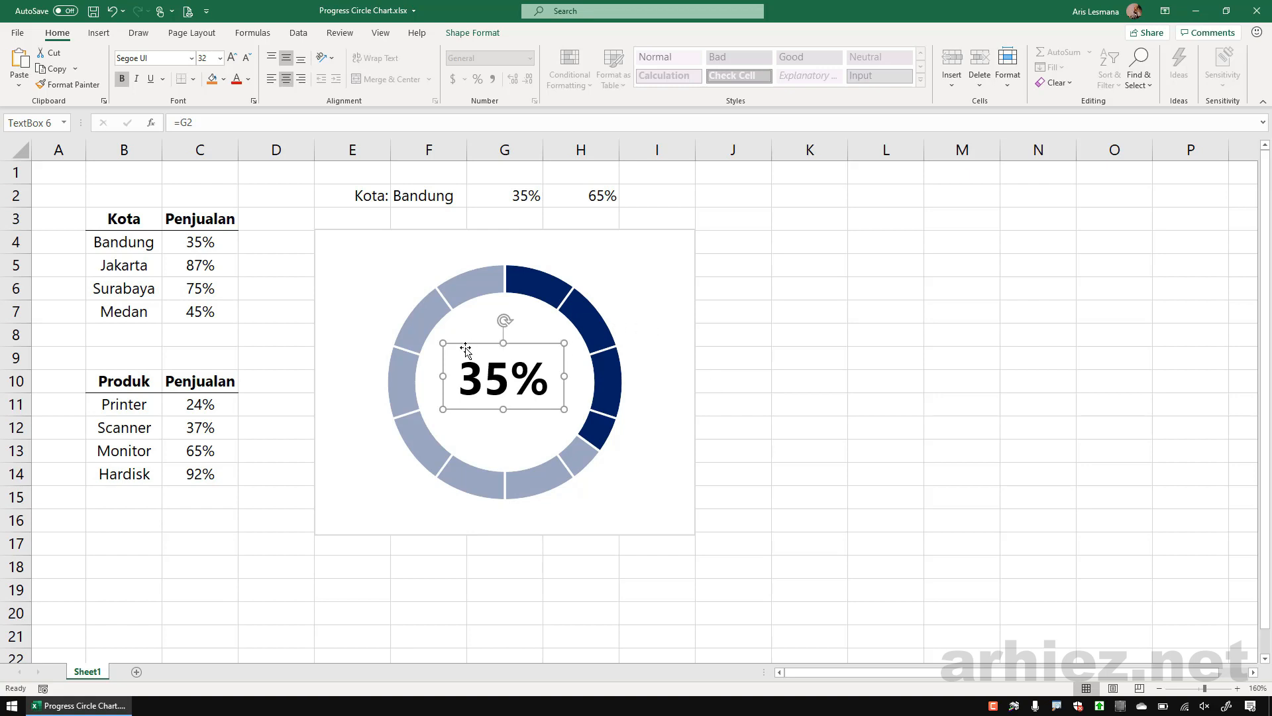
# - Remove the fill and the outline from the percentage text box in the doughnut's center
pyautogui.click(473, 32)
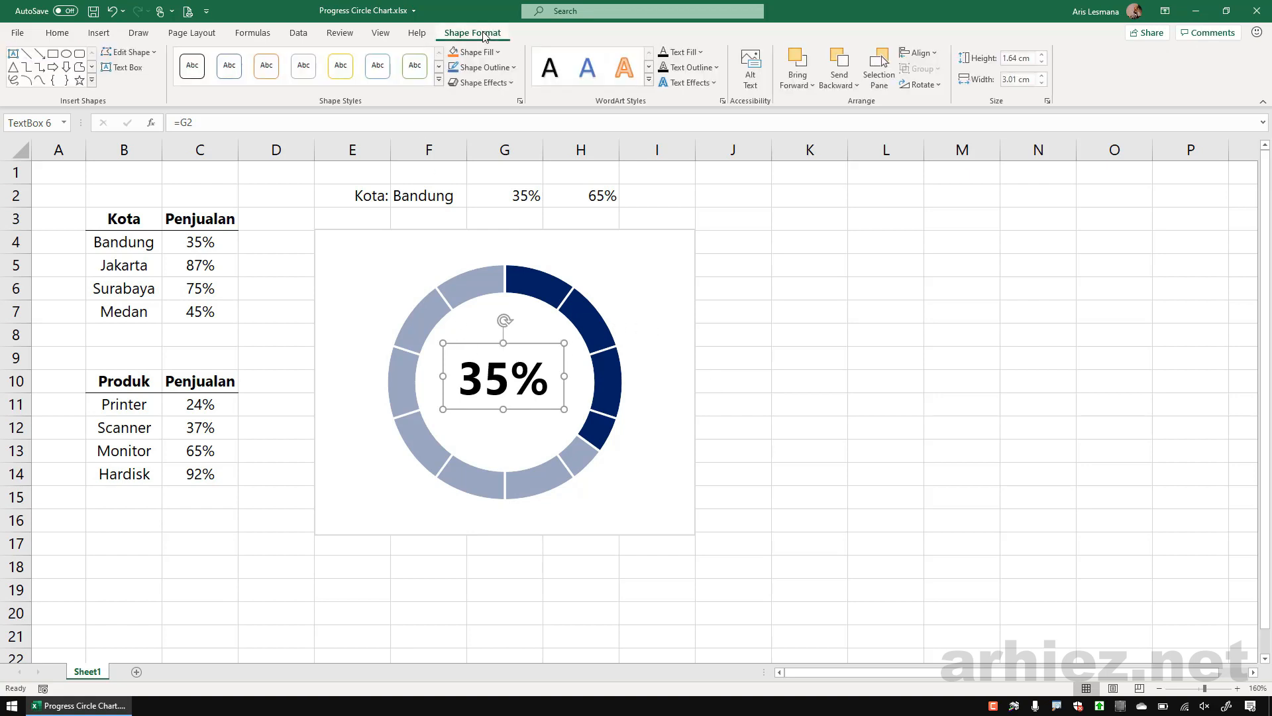
pyautogui.click(498, 52)
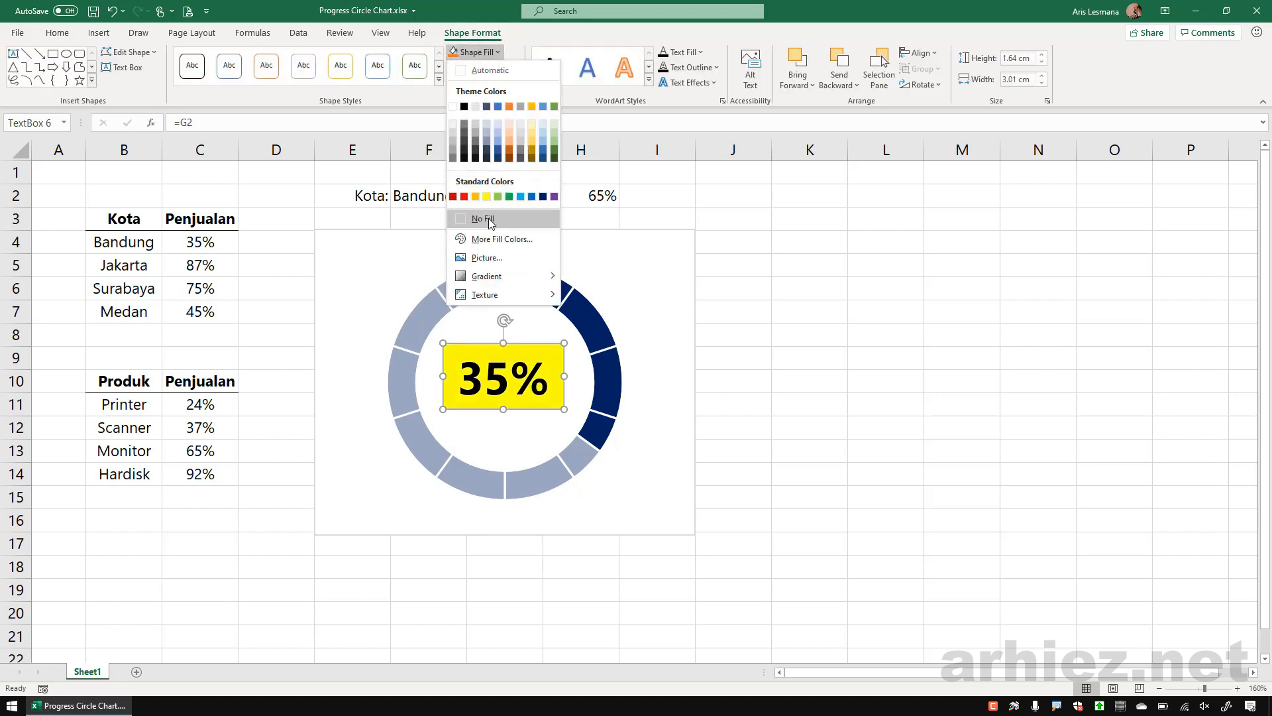
pyautogui.click(488, 217)
pyautogui.click(511, 67)
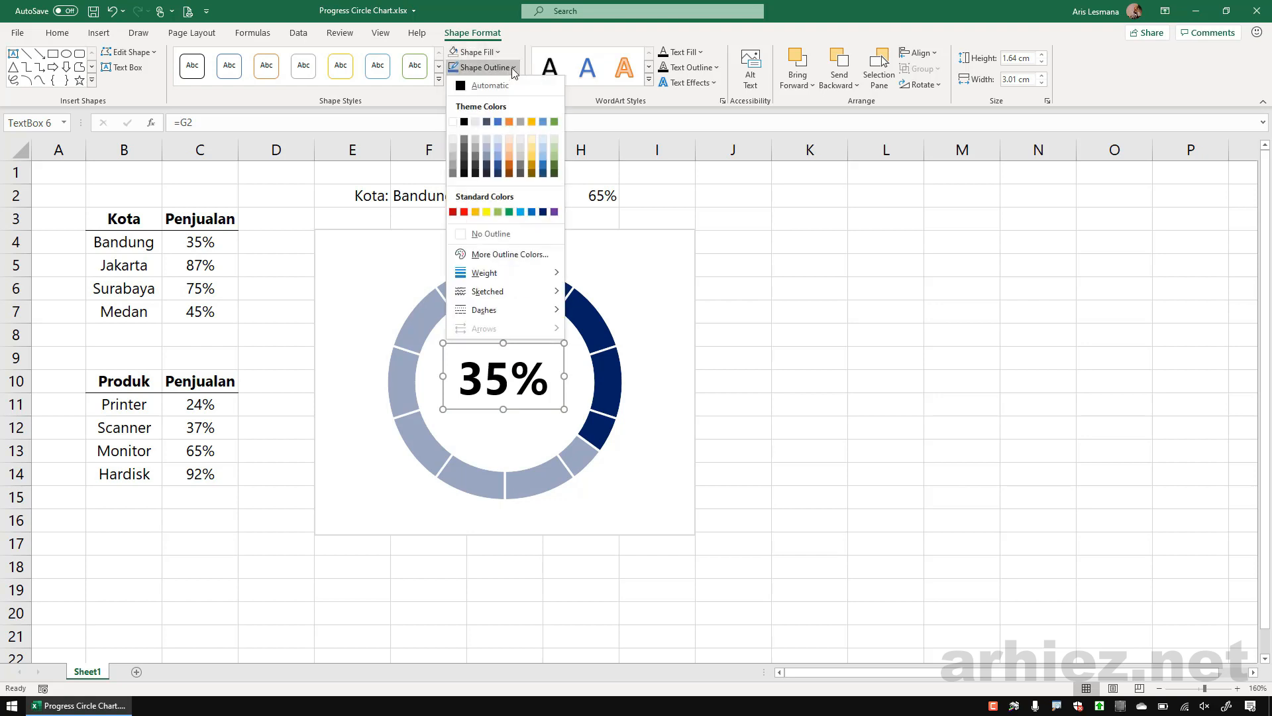
pyautogui.click(495, 234)
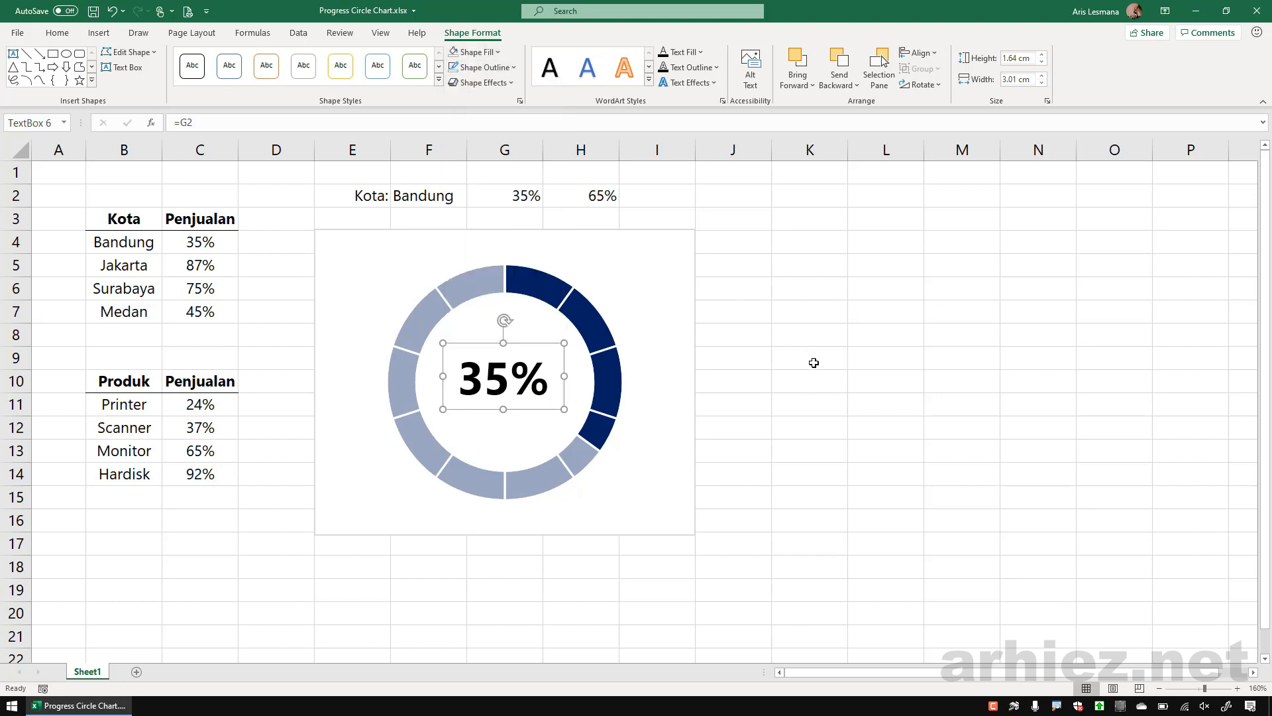
pyautogui.click(784, 352)
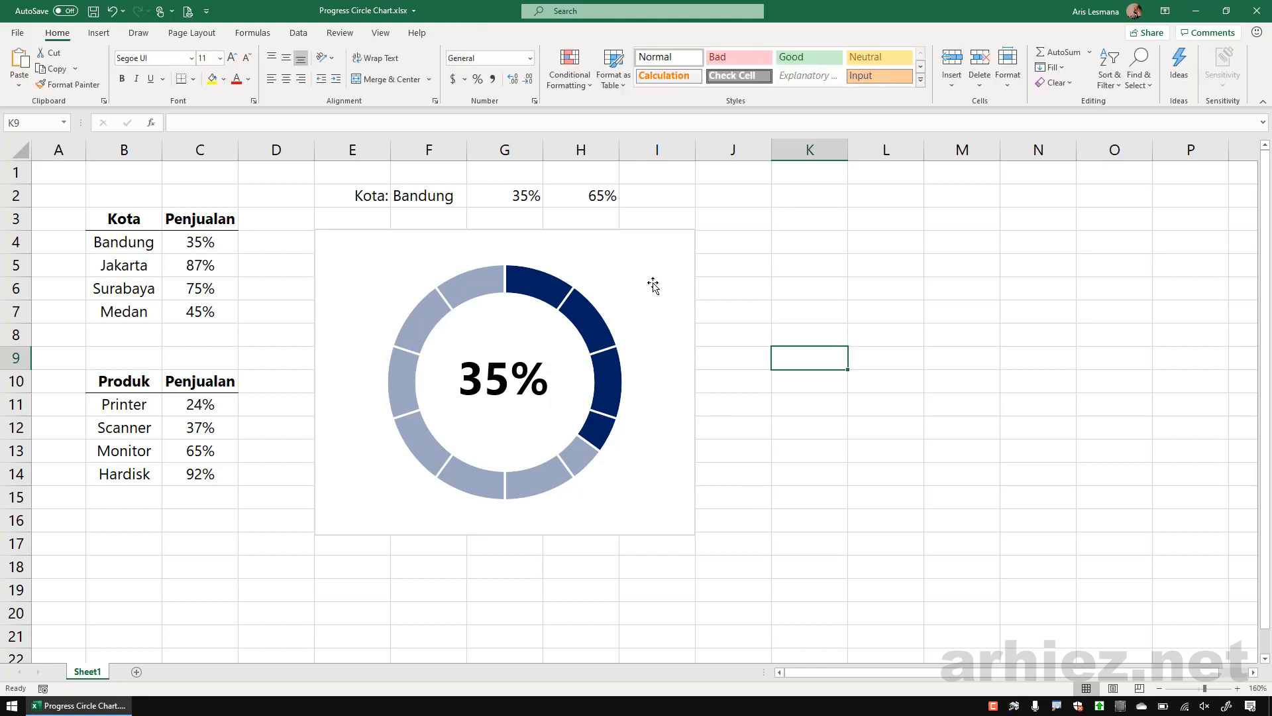
# - Remove the outline around the doughnut chart's chart area
pyautogui.click(548, 261)
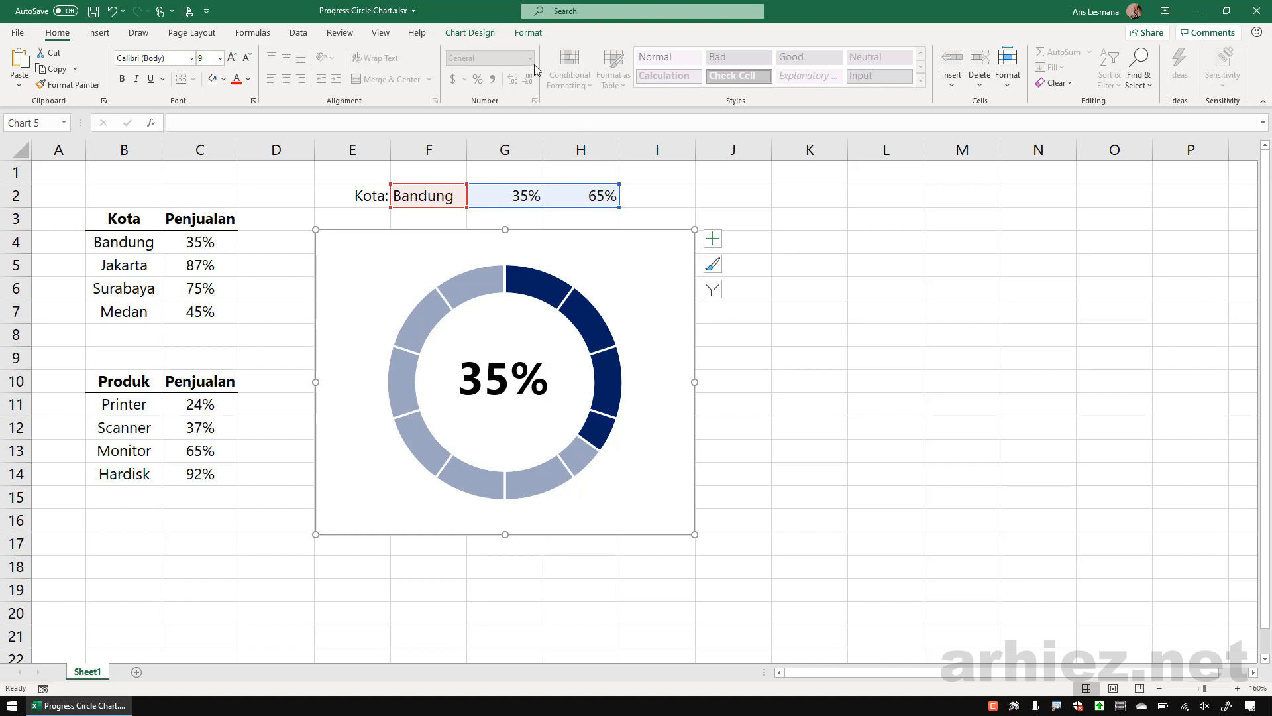
pyautogui.click(490, 34)
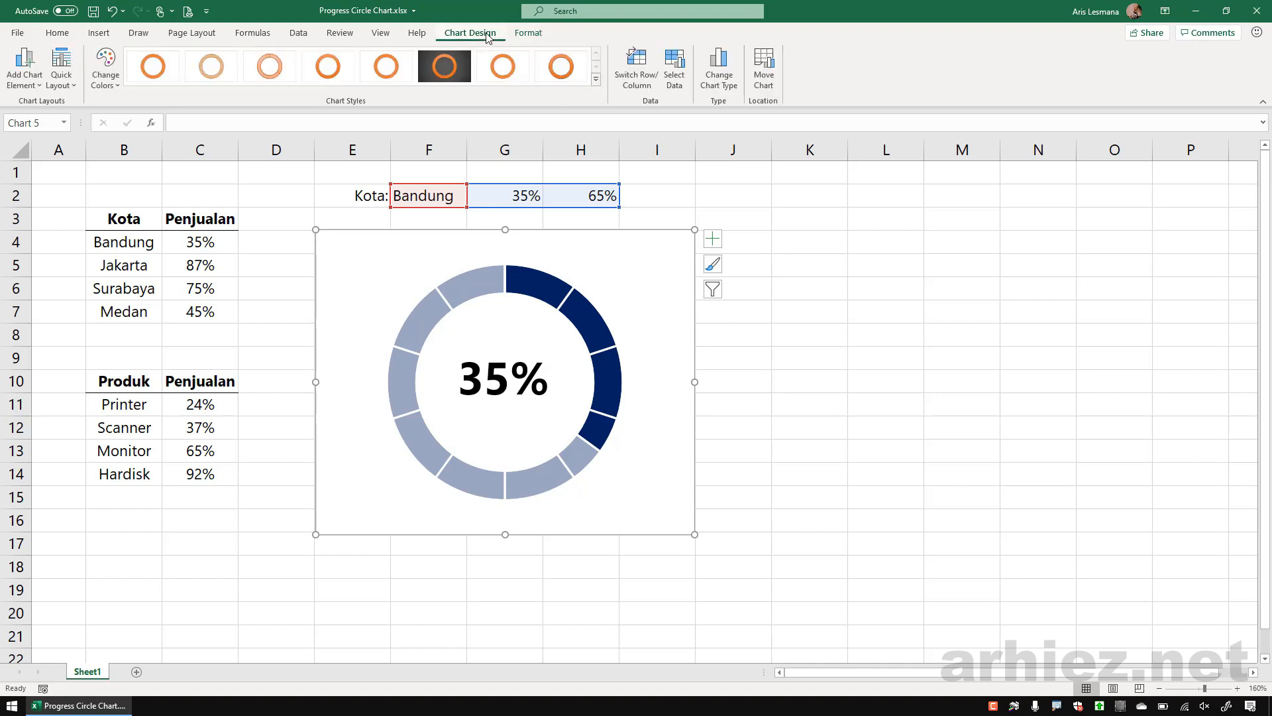
pyautogui.click(537, 33)
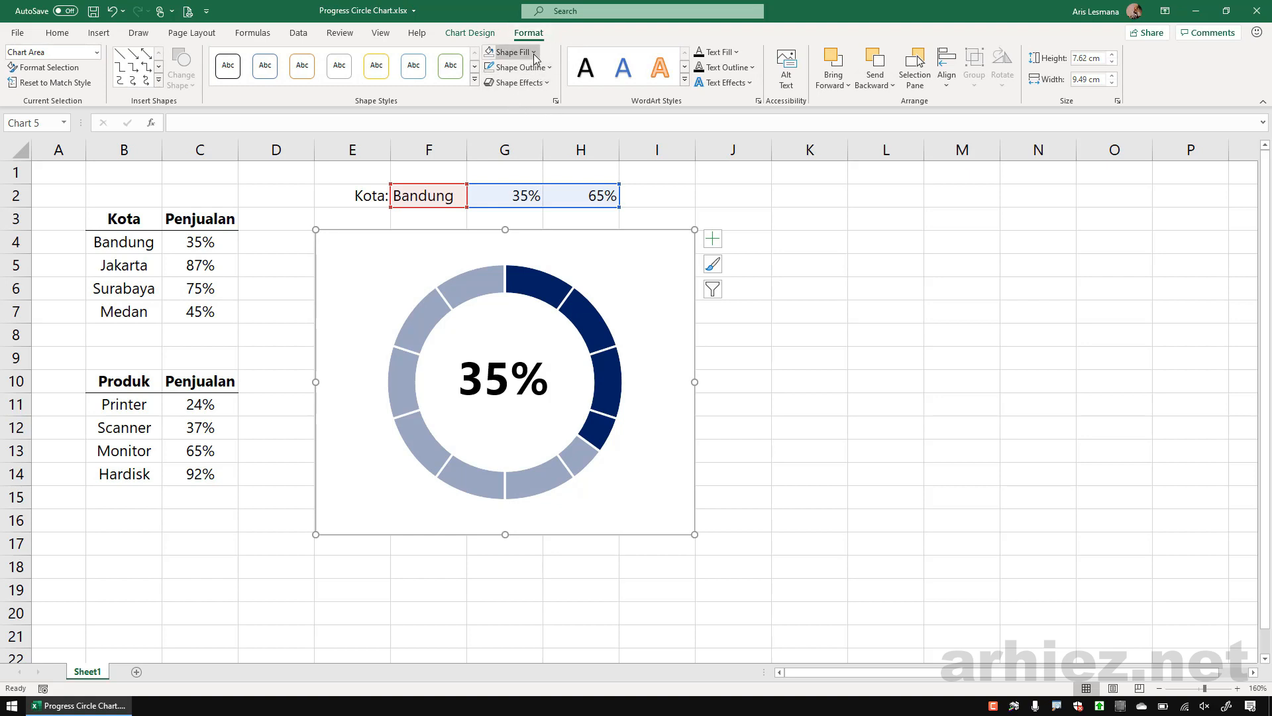
pyautogui.click(549, 67)
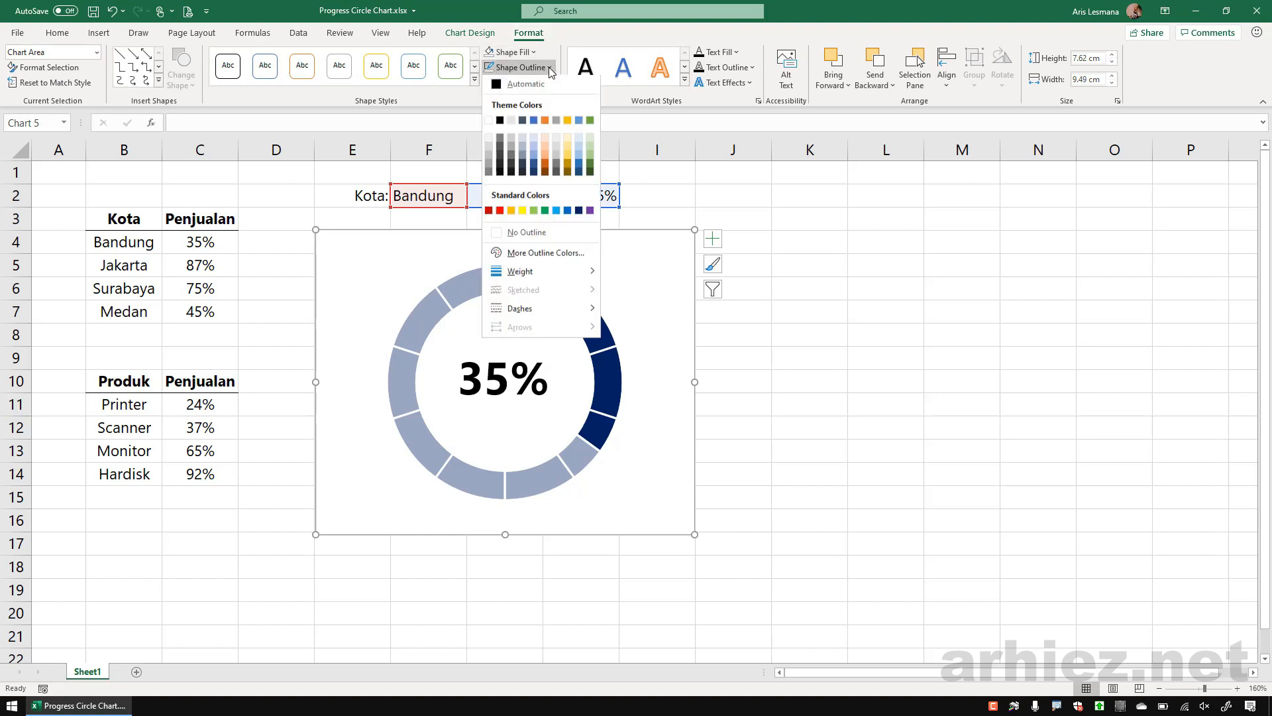
pyautogui.click(535, 233)
pyautogui.click(776, 427)
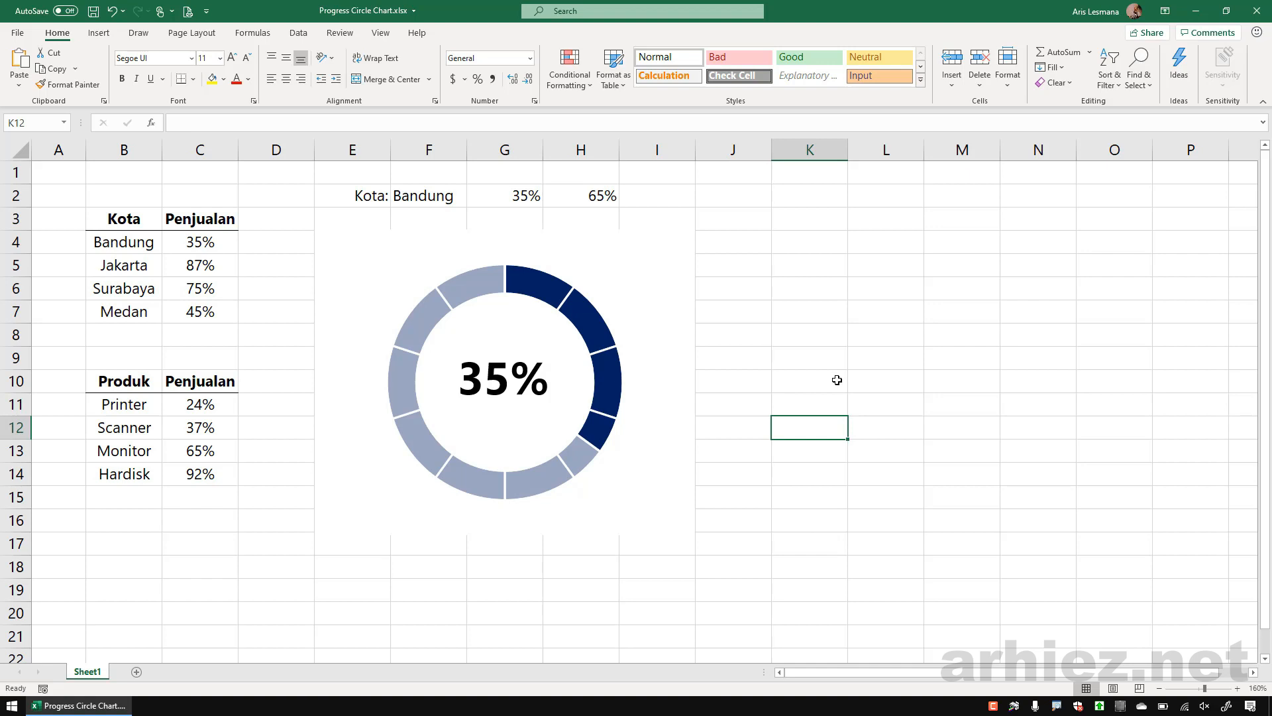
# - Change the city in F2 to Jakarta, and check the lookup in G2 that feeds the chart
pyautogui.click(426, 195)
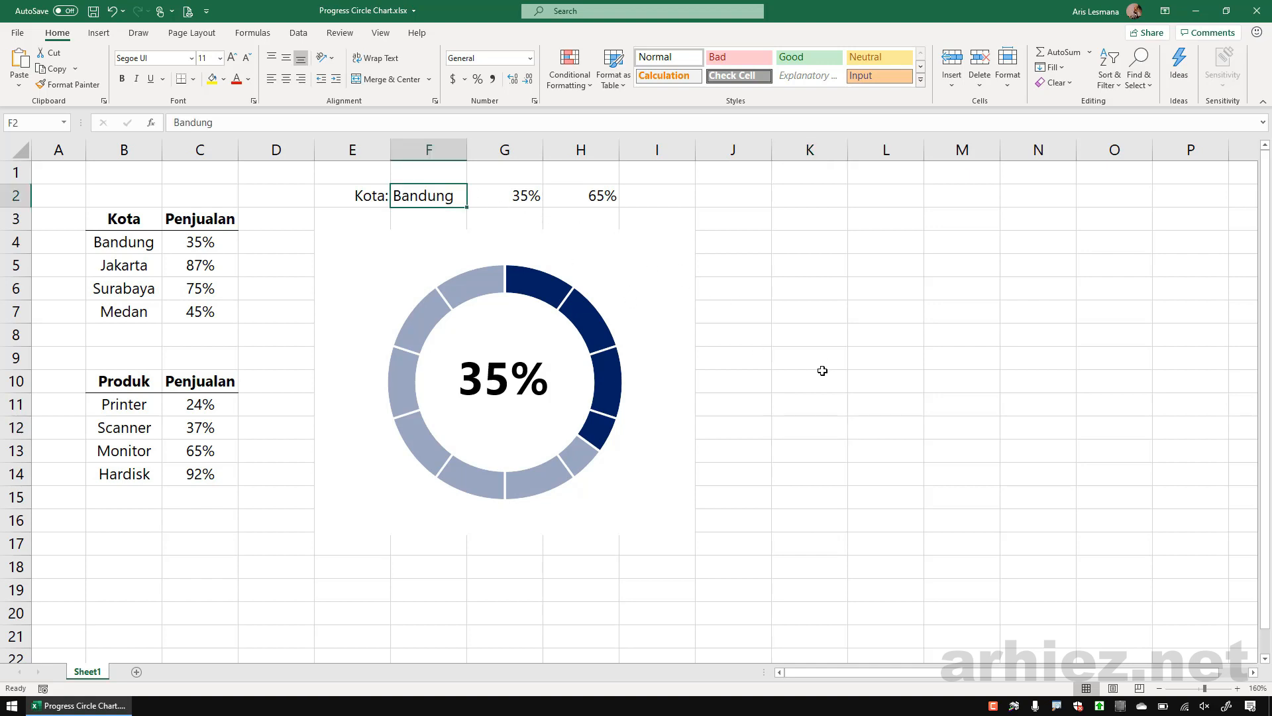
pyautogui.write('Jakarta')
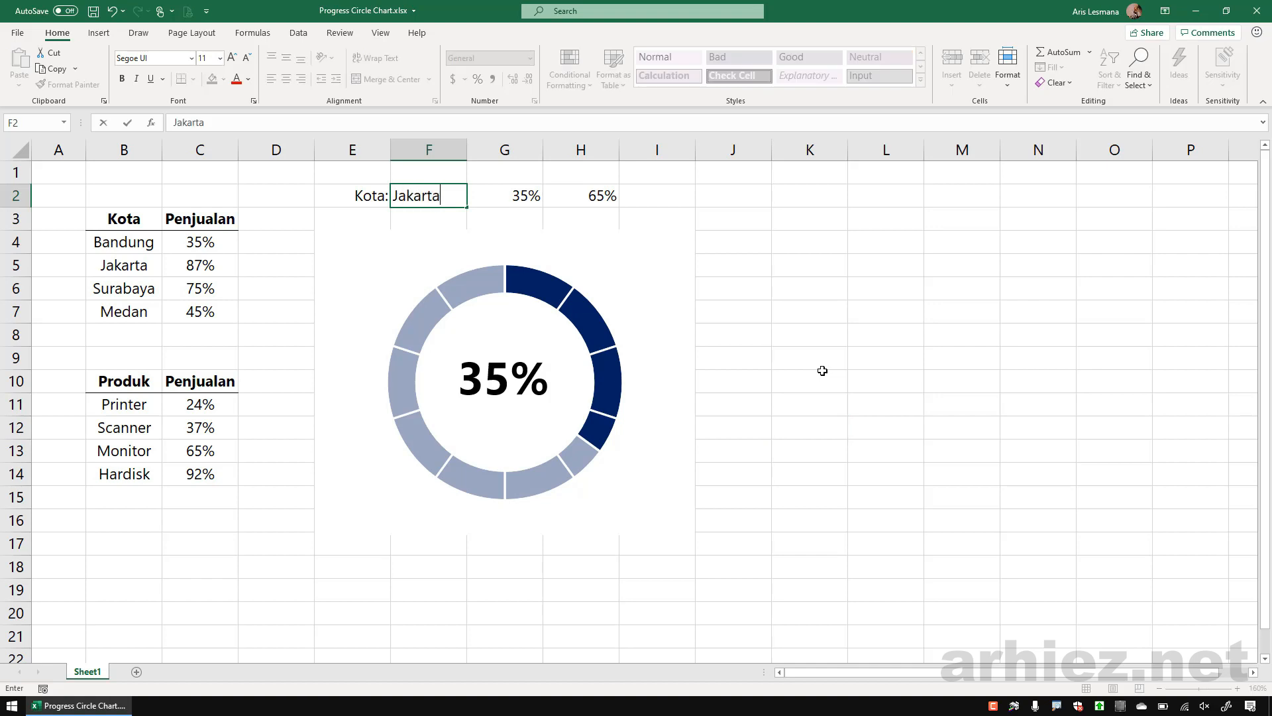
pyautogui.press('Return')
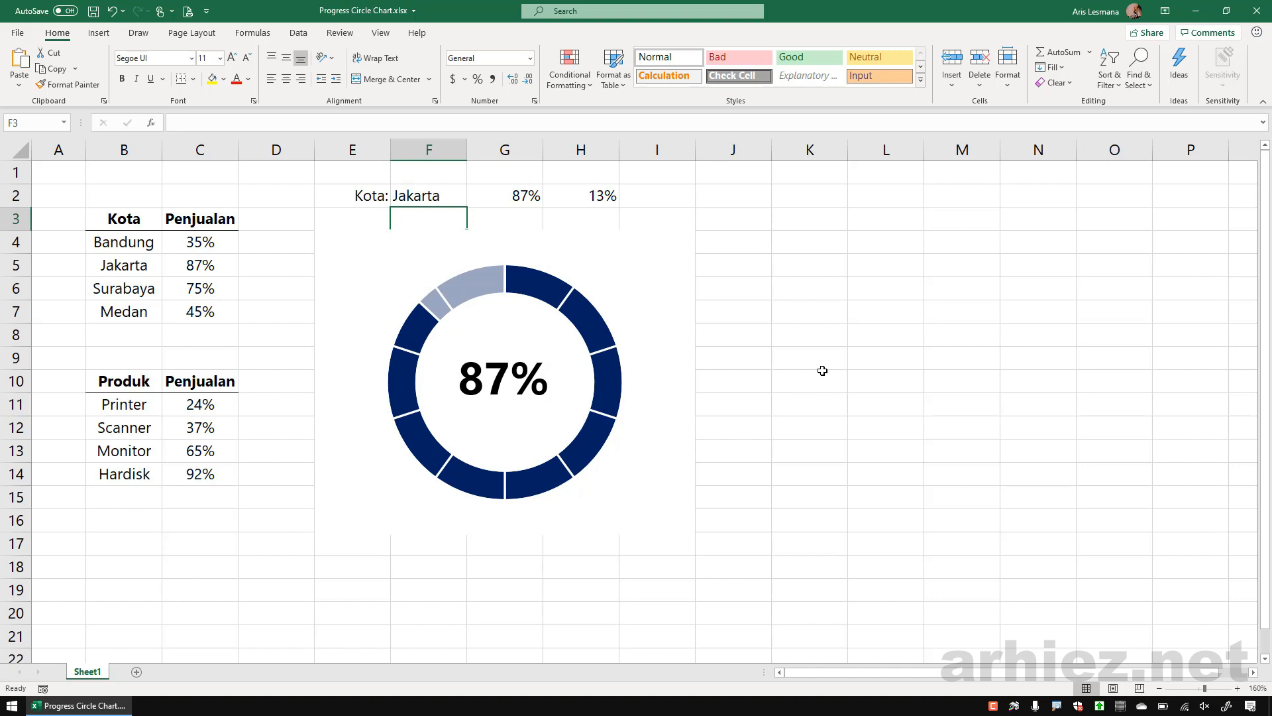
pyautogui.click(428, 195)
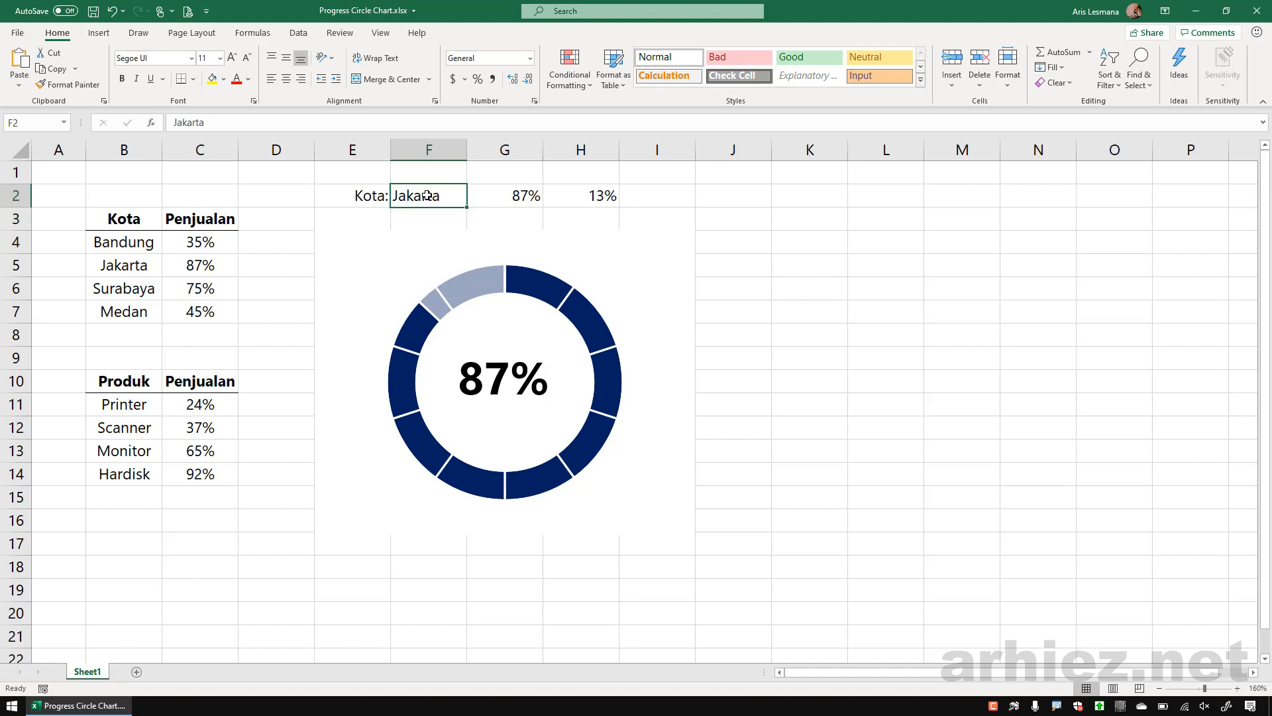
pyautogui.click(503, 195)
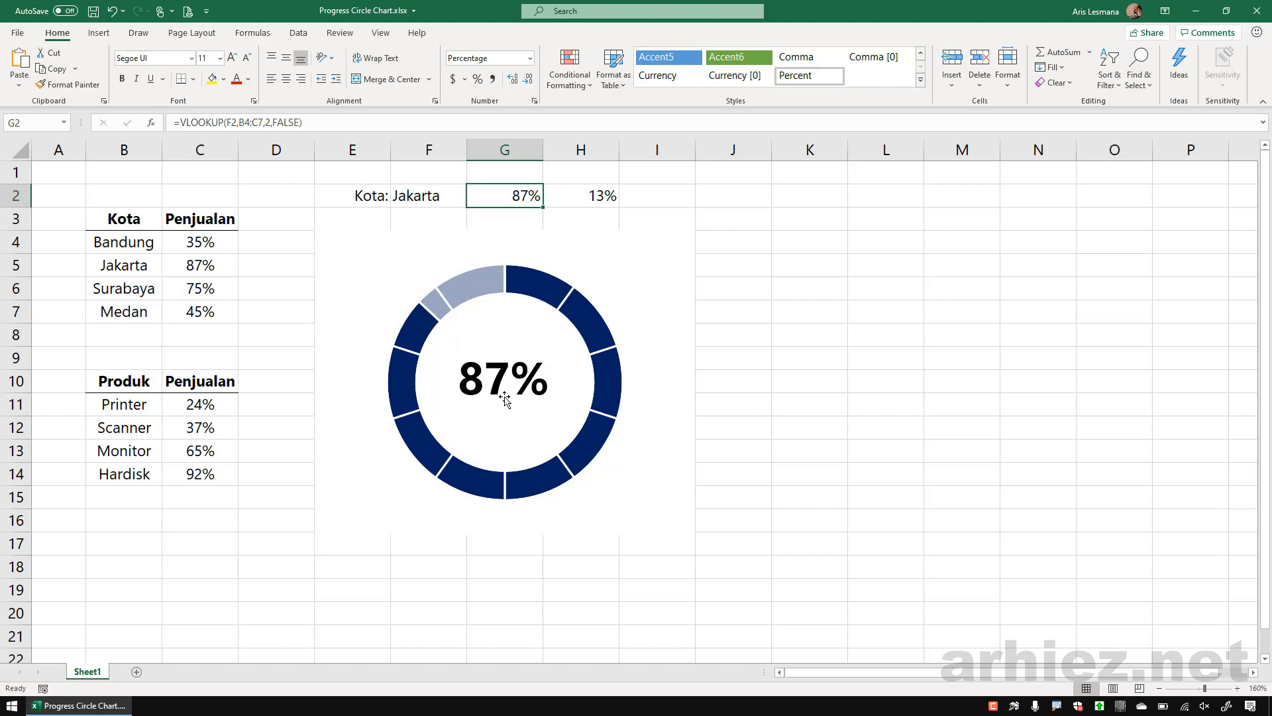
pyautogui.click(137, 381)
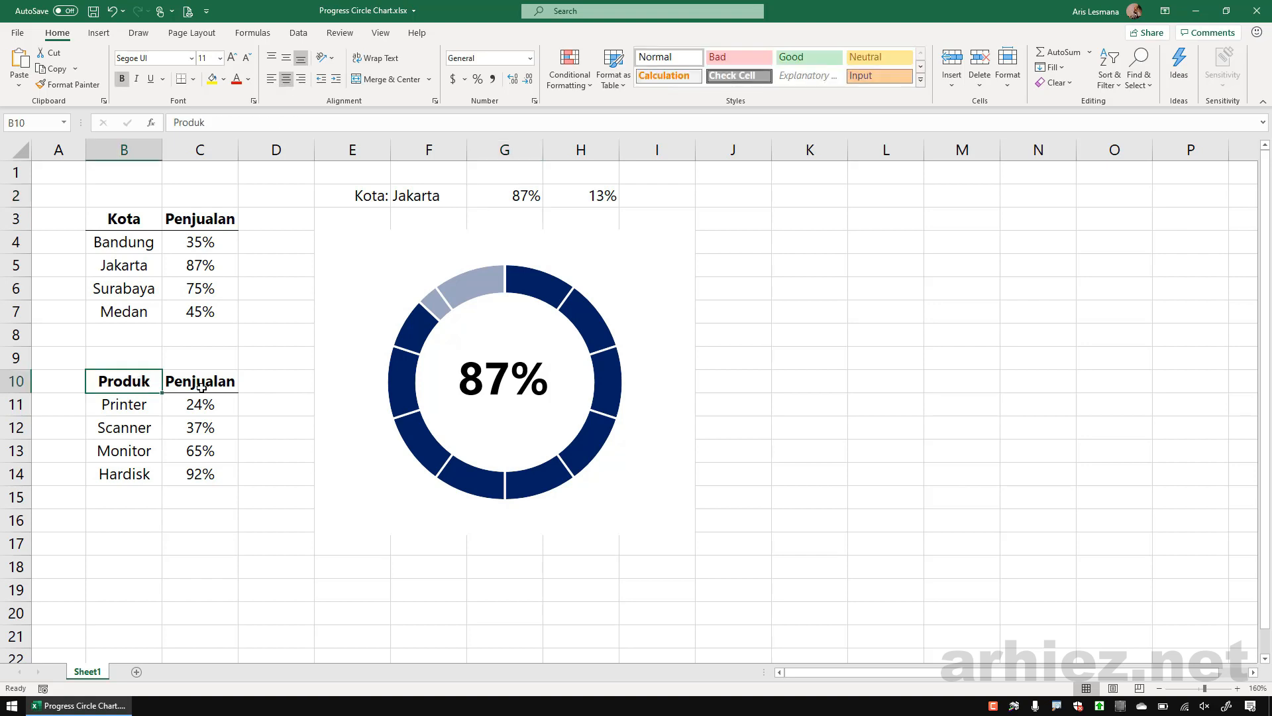
pyautogui.moveTo(201, 383); pyautogui.dragTo(200, 474)
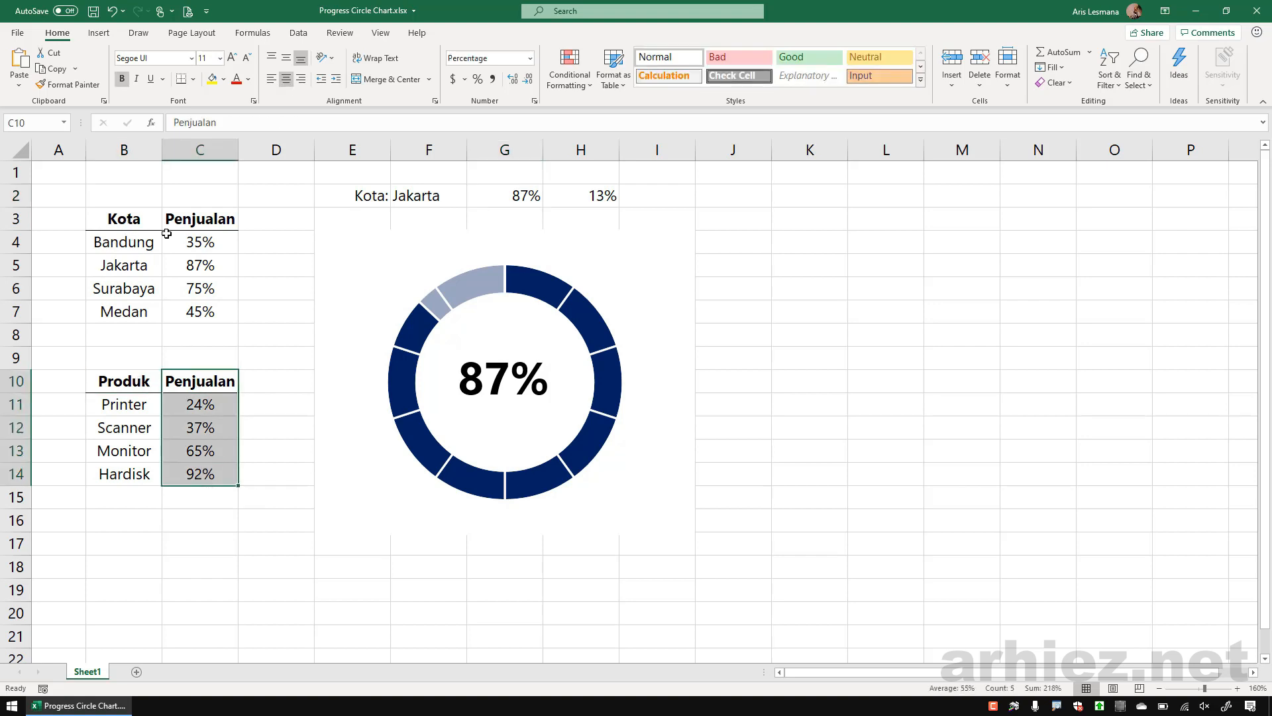
pyautogui.moveTo(127, 220); pyautogui.dragTo(198, 291)
pyautogui.click(135, 383)
pyautogui.moveTo(135, 384); pyautogui.dragTo(200, 473)
pyautogui.click(202, 529)
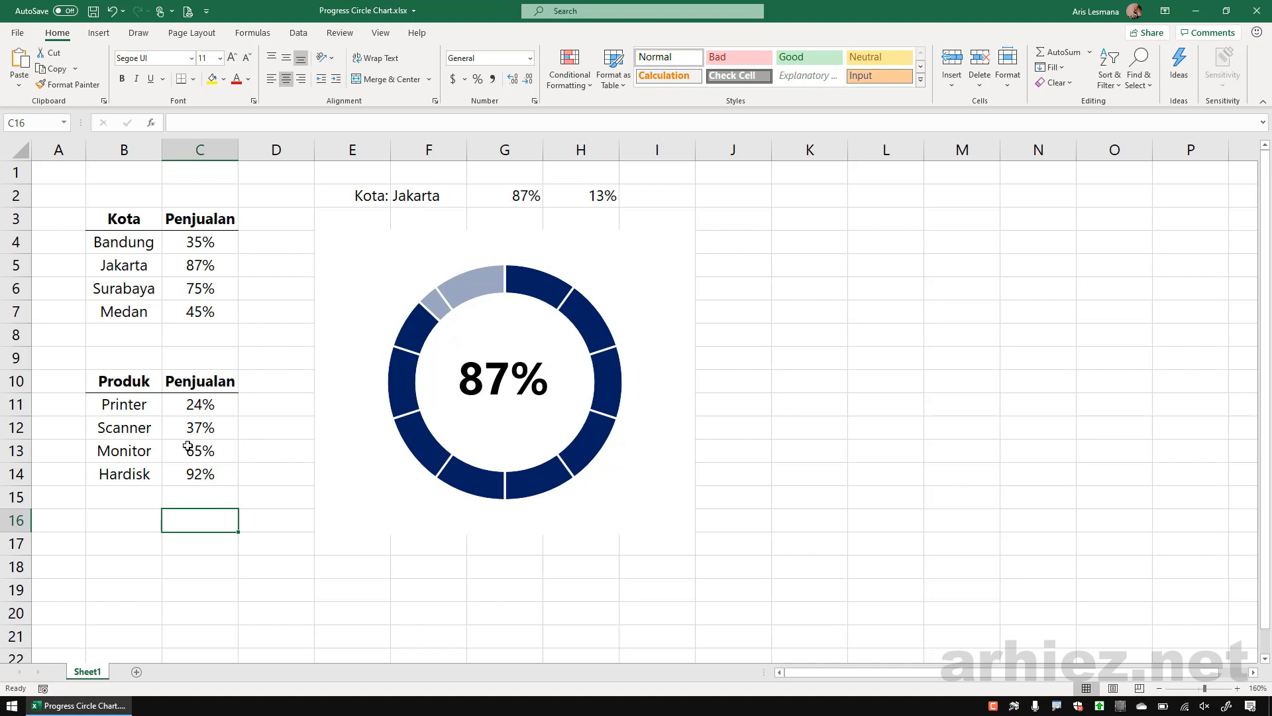
# - Enter the label Produk: in K2, align it to the right, and enter the product Printer in L2
pyautogui.click(809, 198)
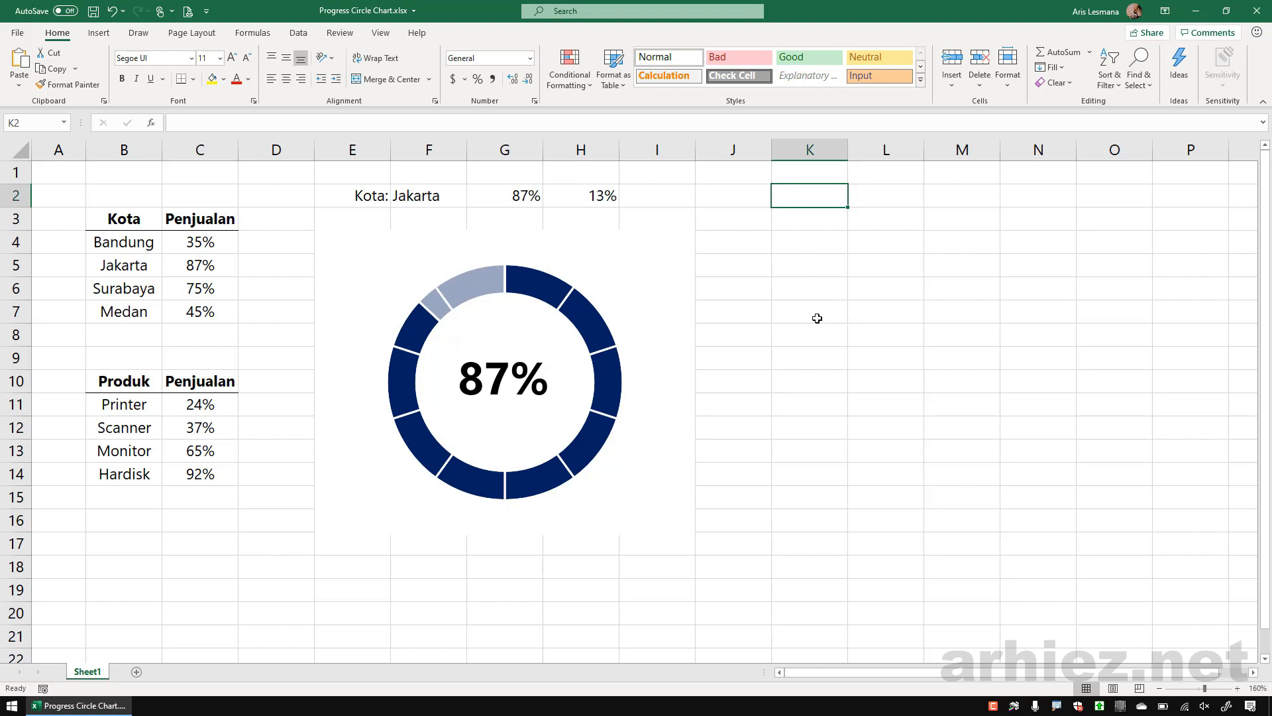
pyautogui.write('Produk:')
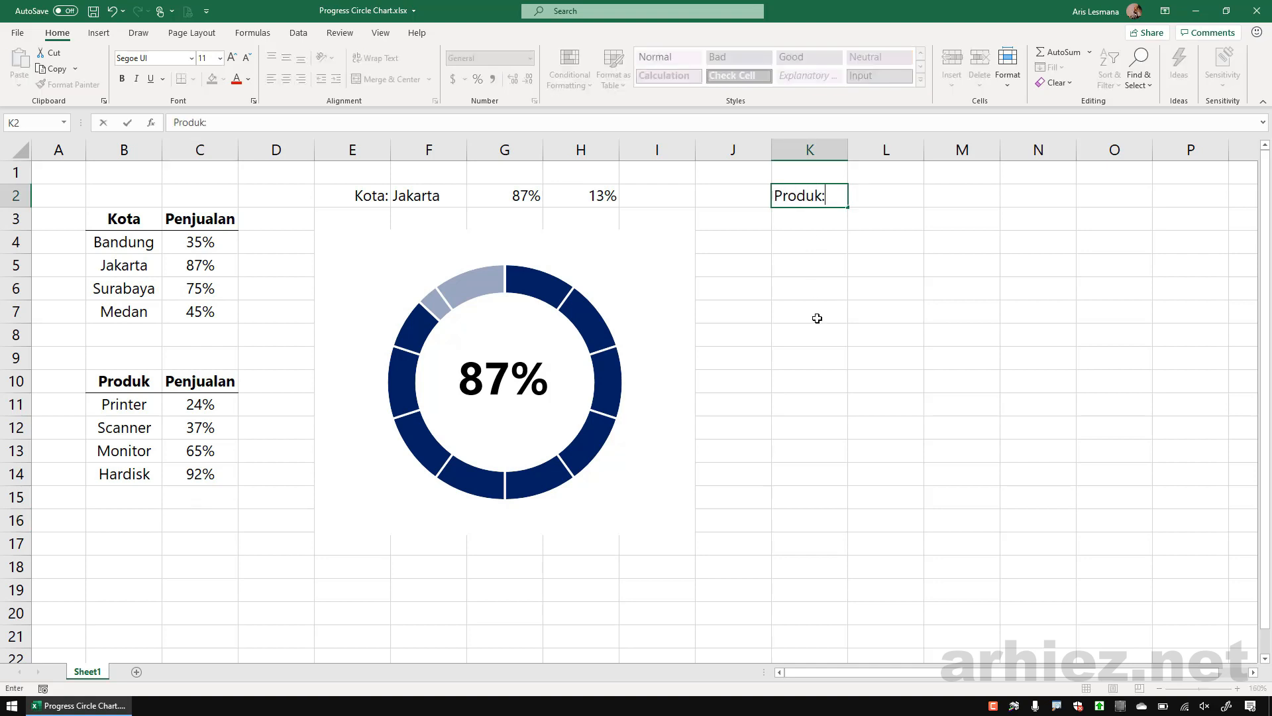
pyautogui.click(807, 199)
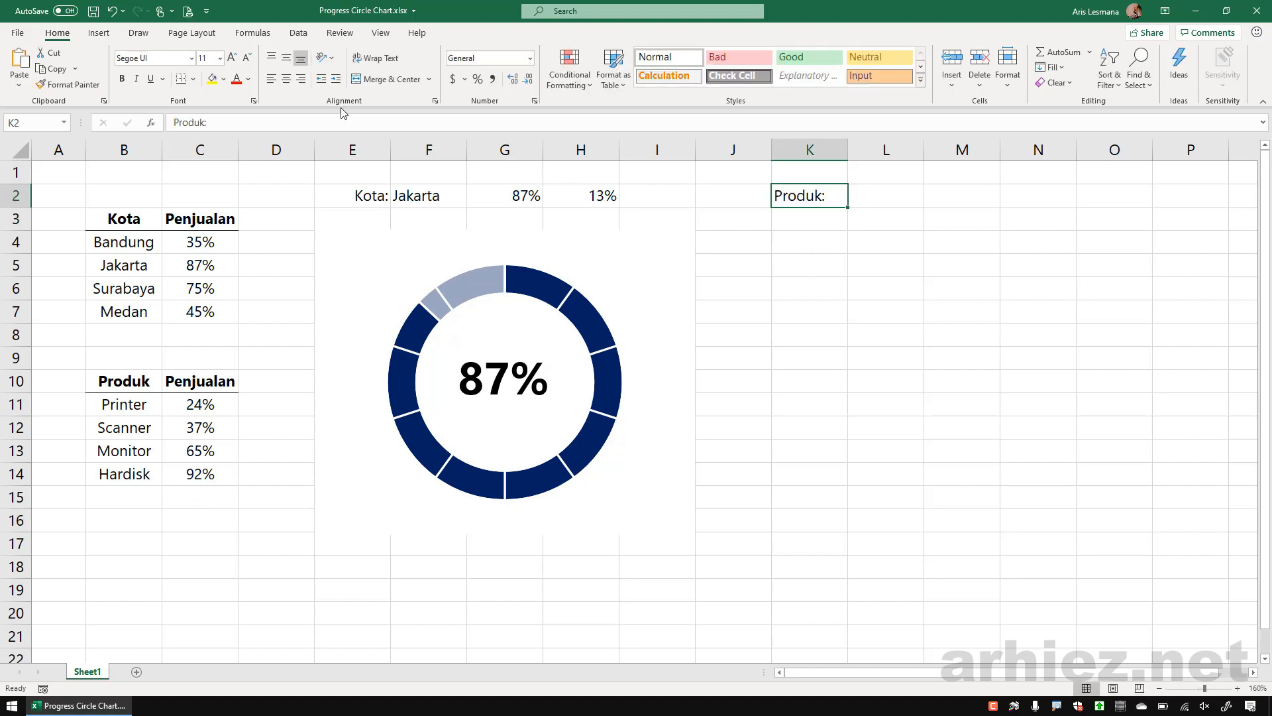
pyautogui.click(300, 80)
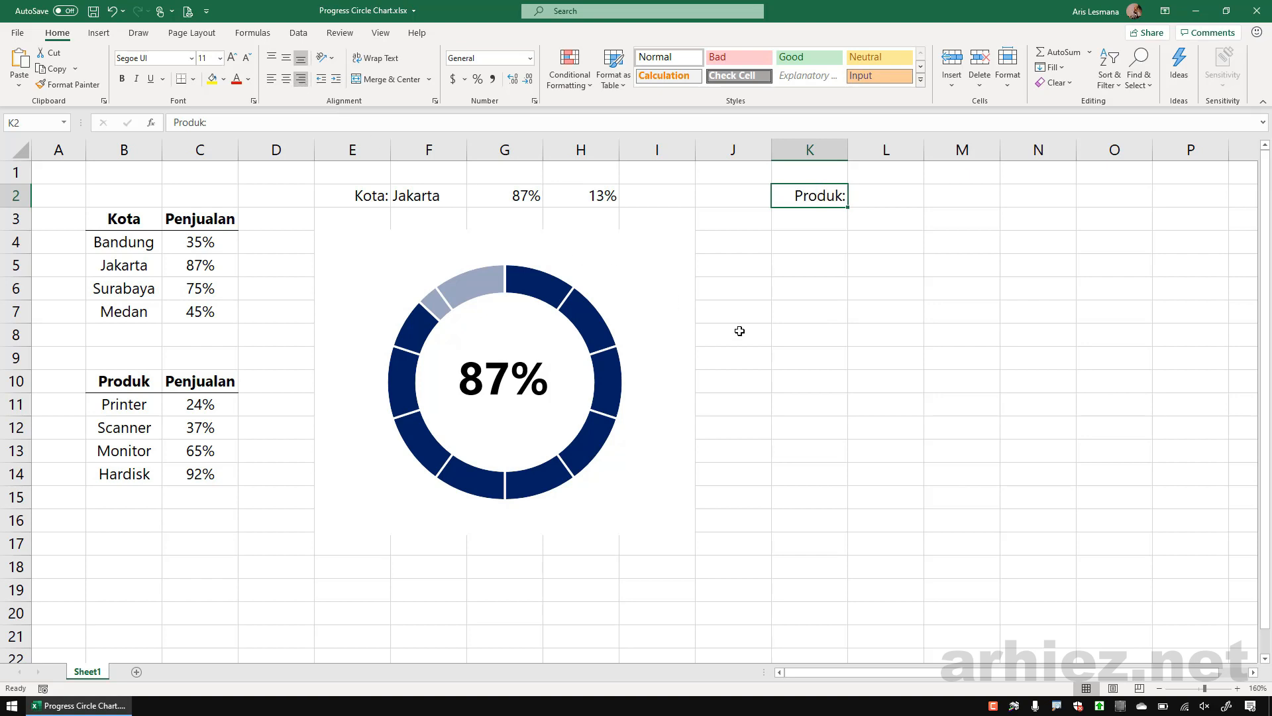
pyautogui.click(879, 200)
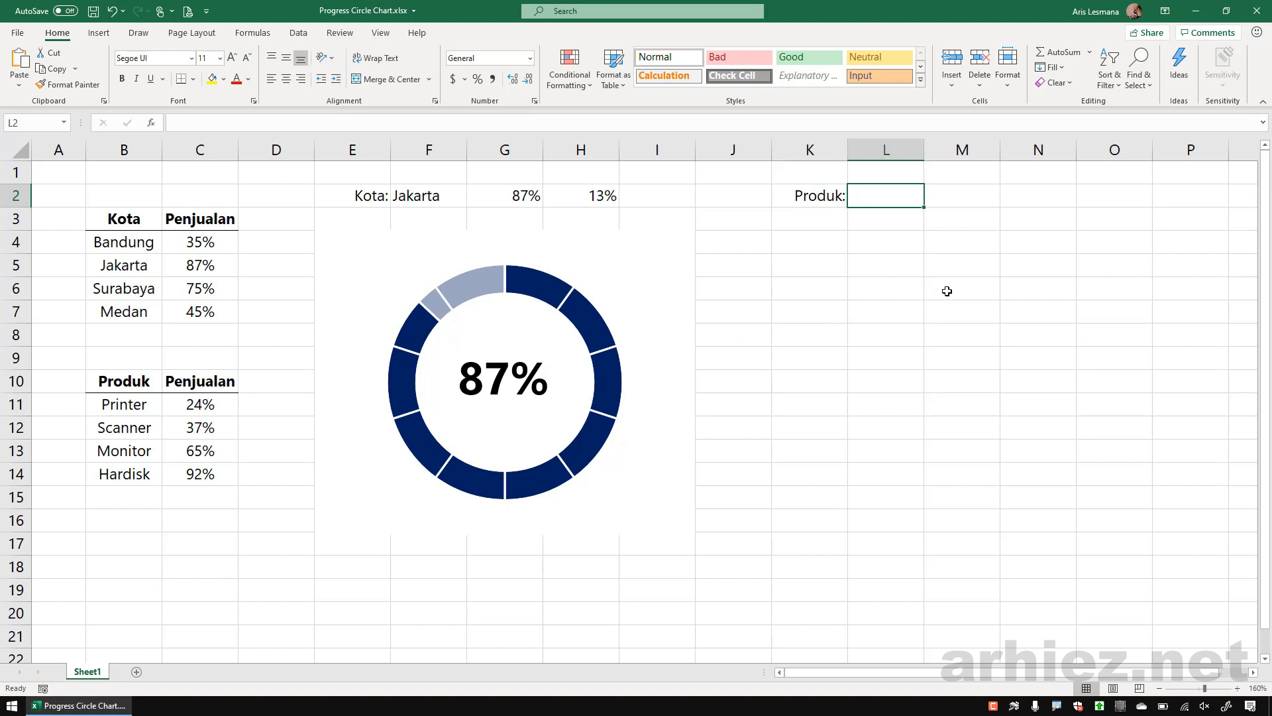
pyautogui.write('Printer')
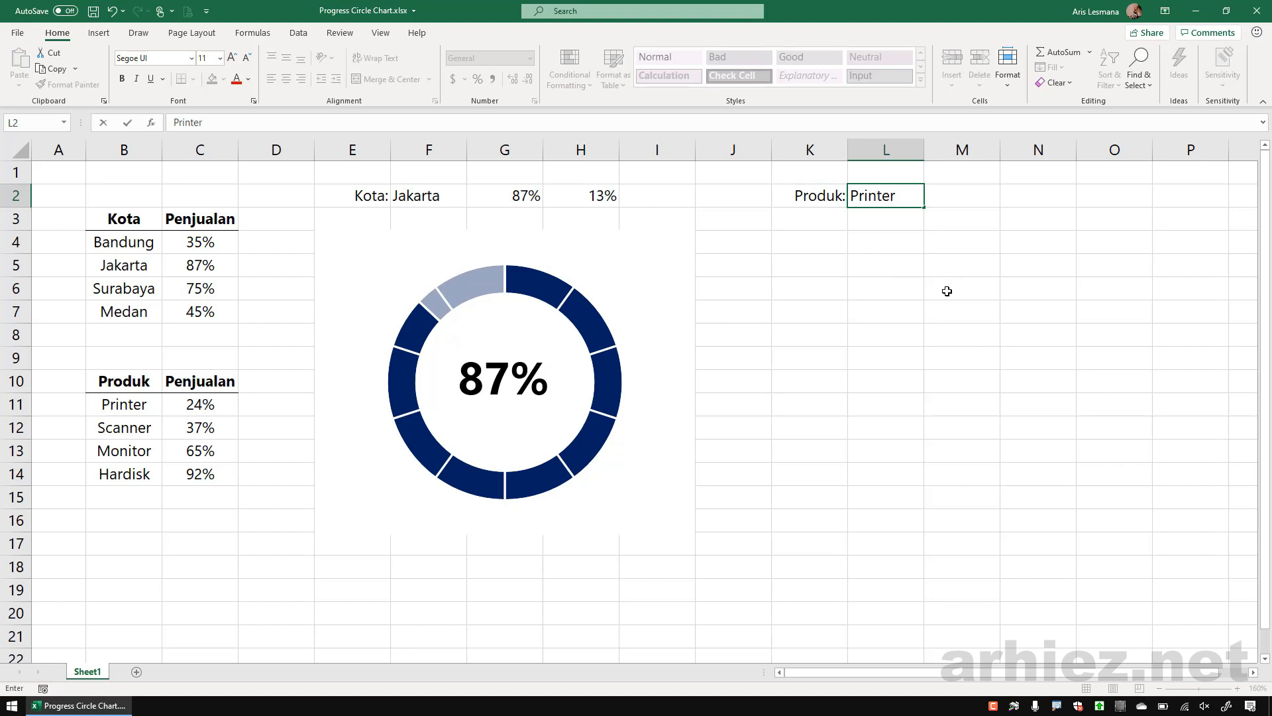
pyautogui.press('Return')
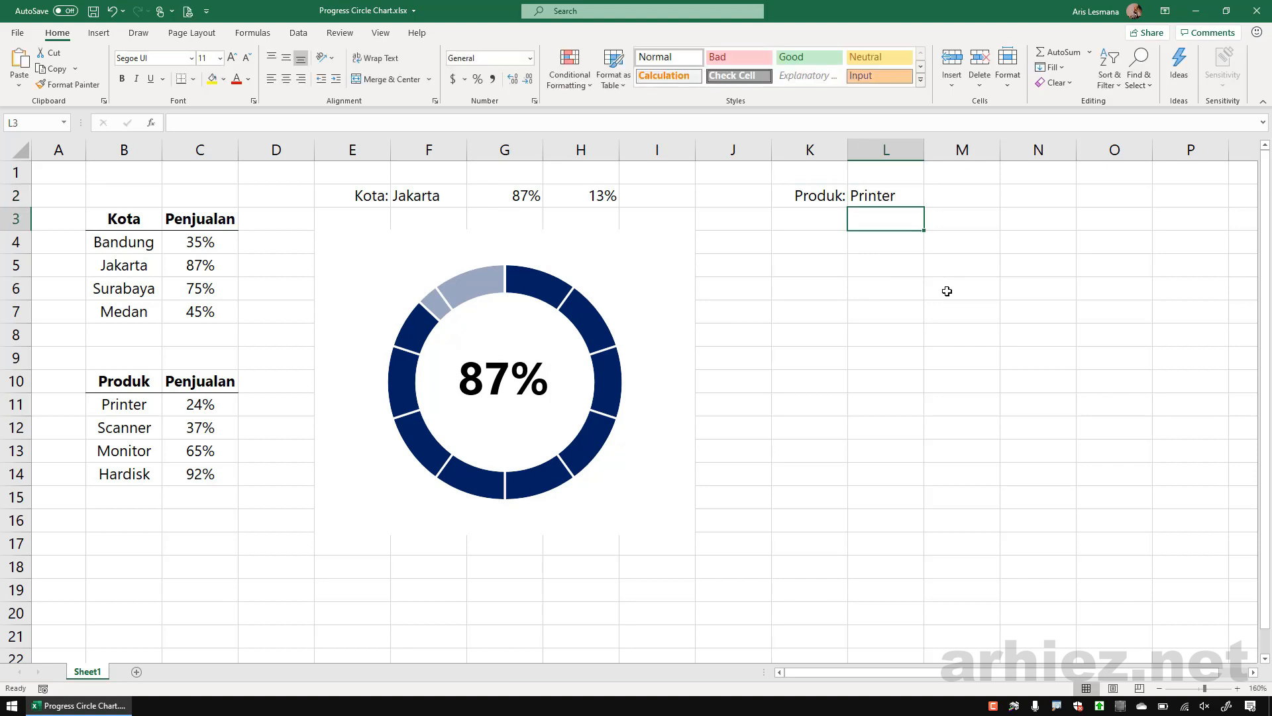
# - Look up the chosen product's sales in M2 with =VLOOKUP(L2,B11:C14,2,FALSE)
pyautogui.press('Right')
pyautogui.press('Up')
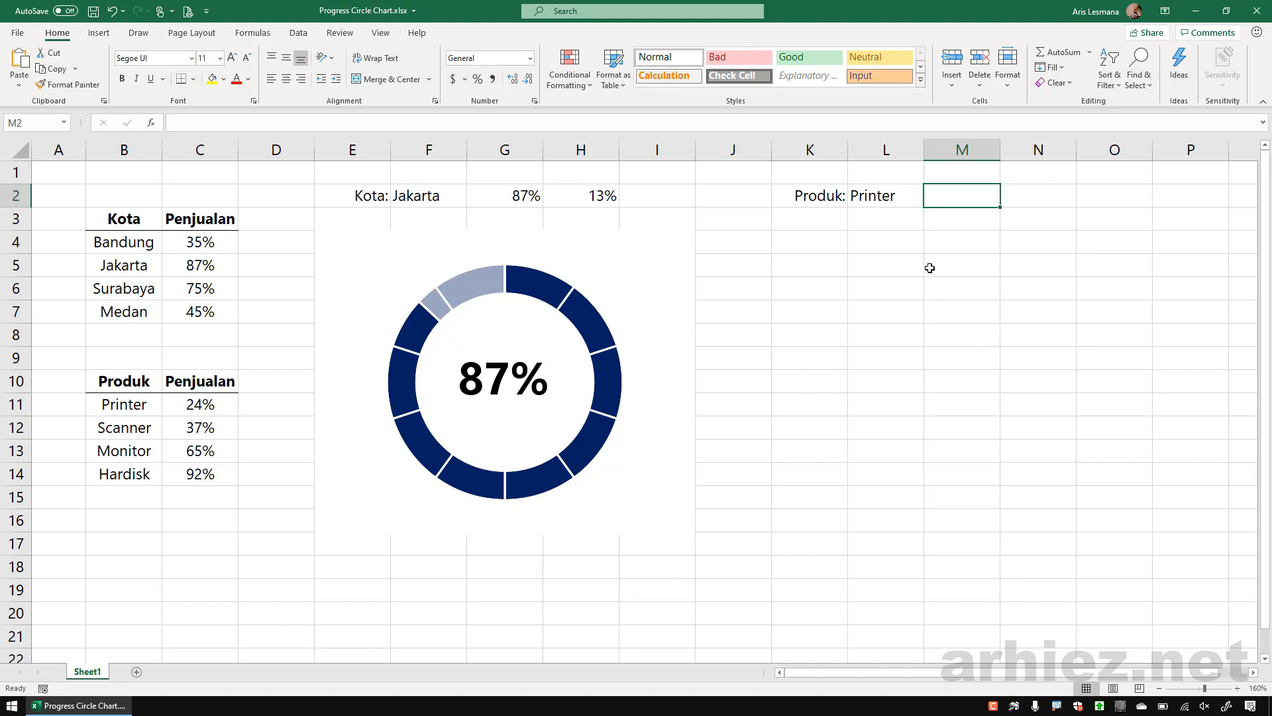
pyautogui.write('=VLOOK')
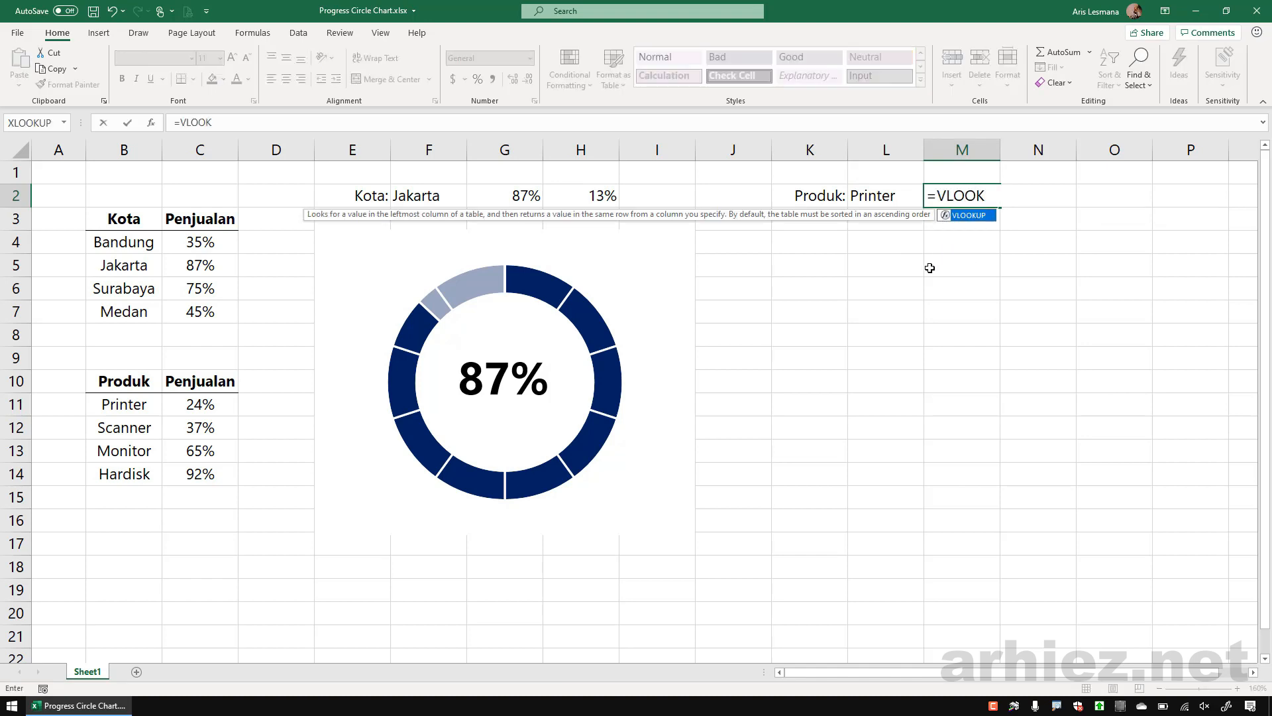
pyautogui.press('Tab')
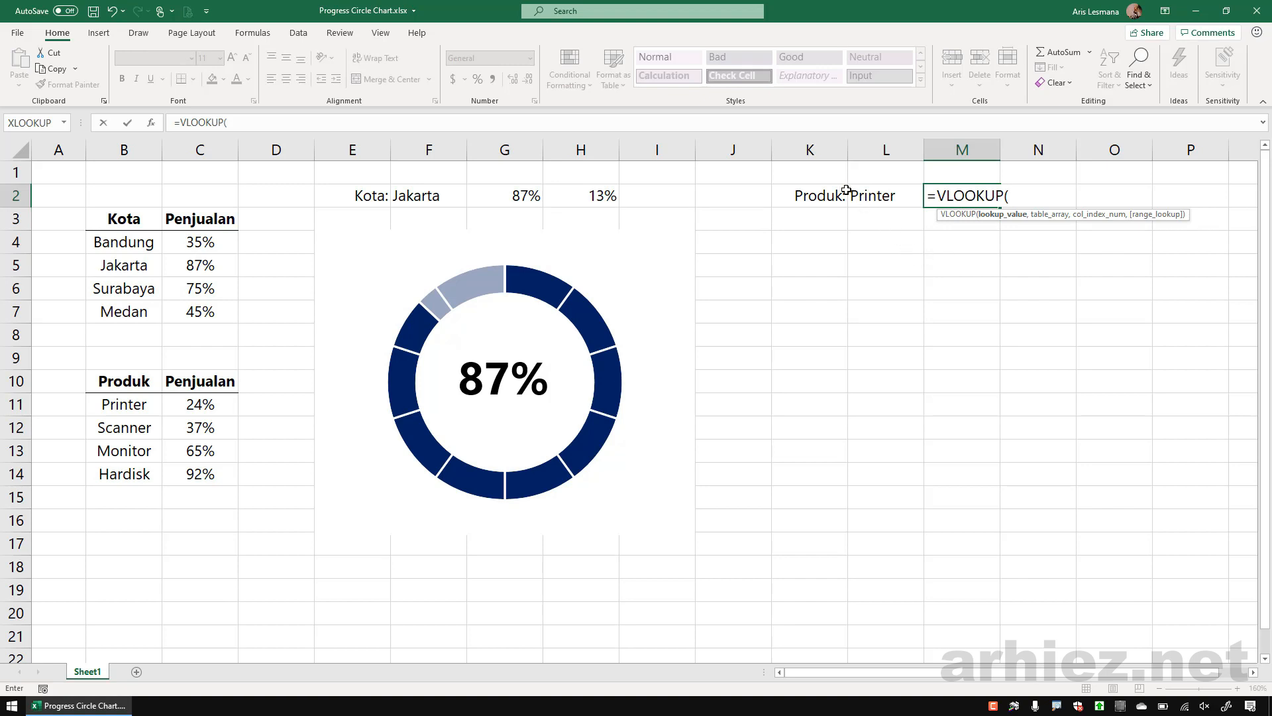
pyautogui.click(868, 198)
pyautogui.write(',')
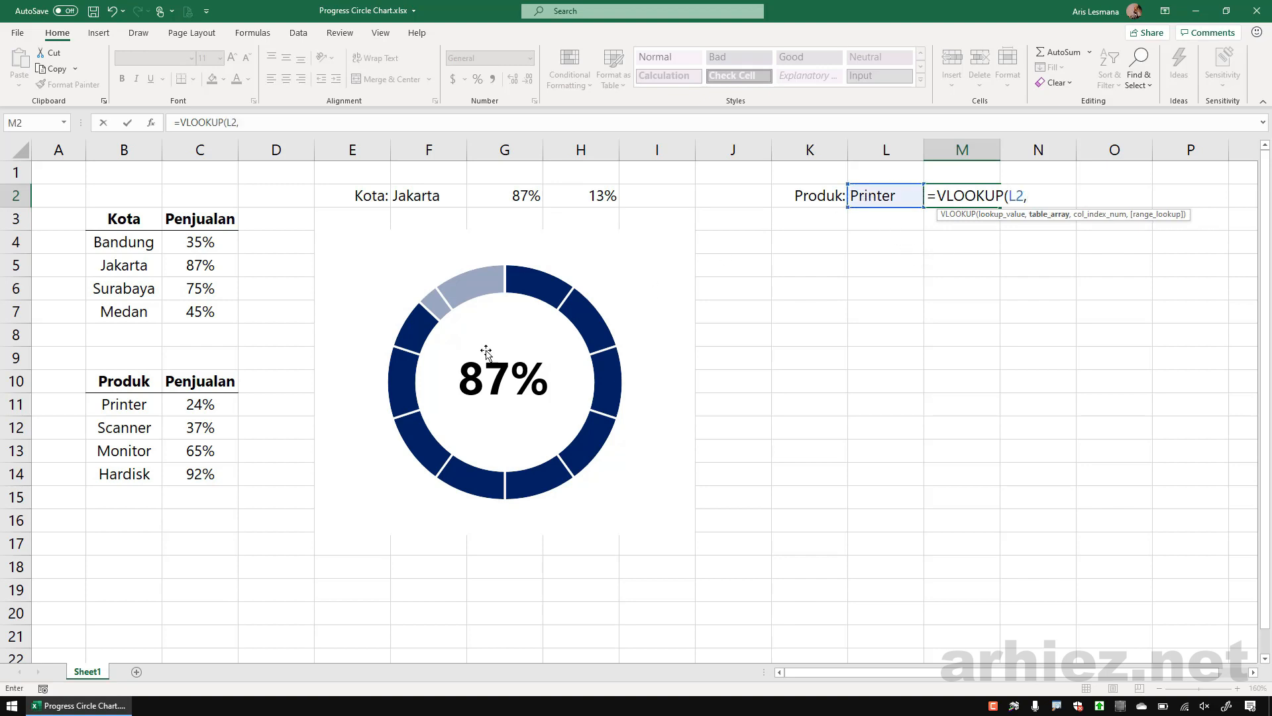
pyautogui.moveTo(136, 404); pyautogui.dragTo(201, 477)
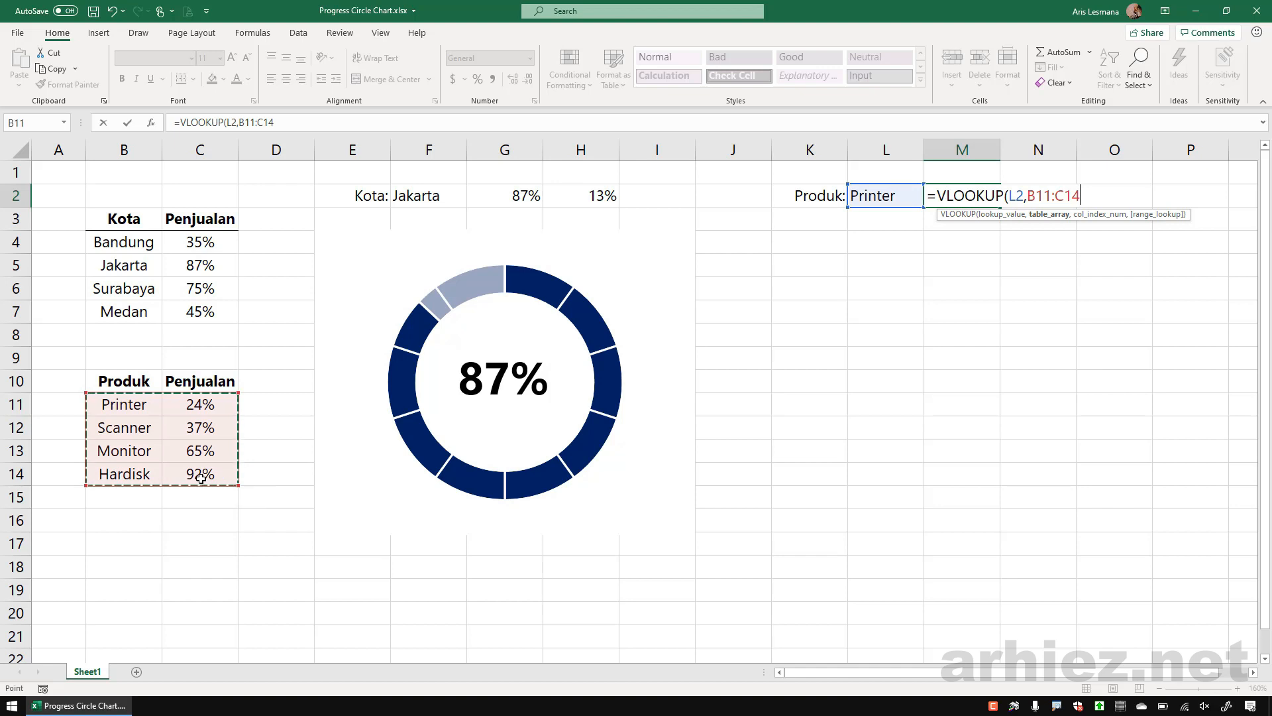
pyautogui.write(',2,')
pyautogui.press('Down')
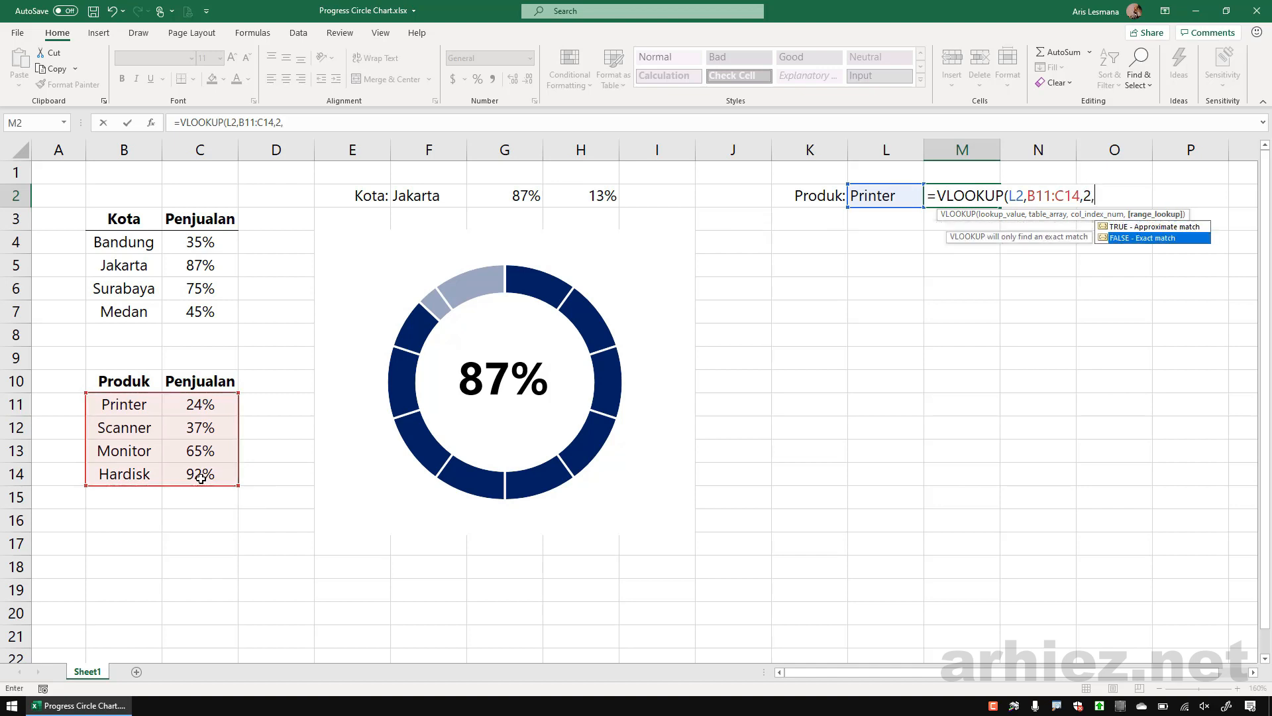
pyautogui.press('Tab')
pyautogui.write(')')
pyautogui.press('Return')
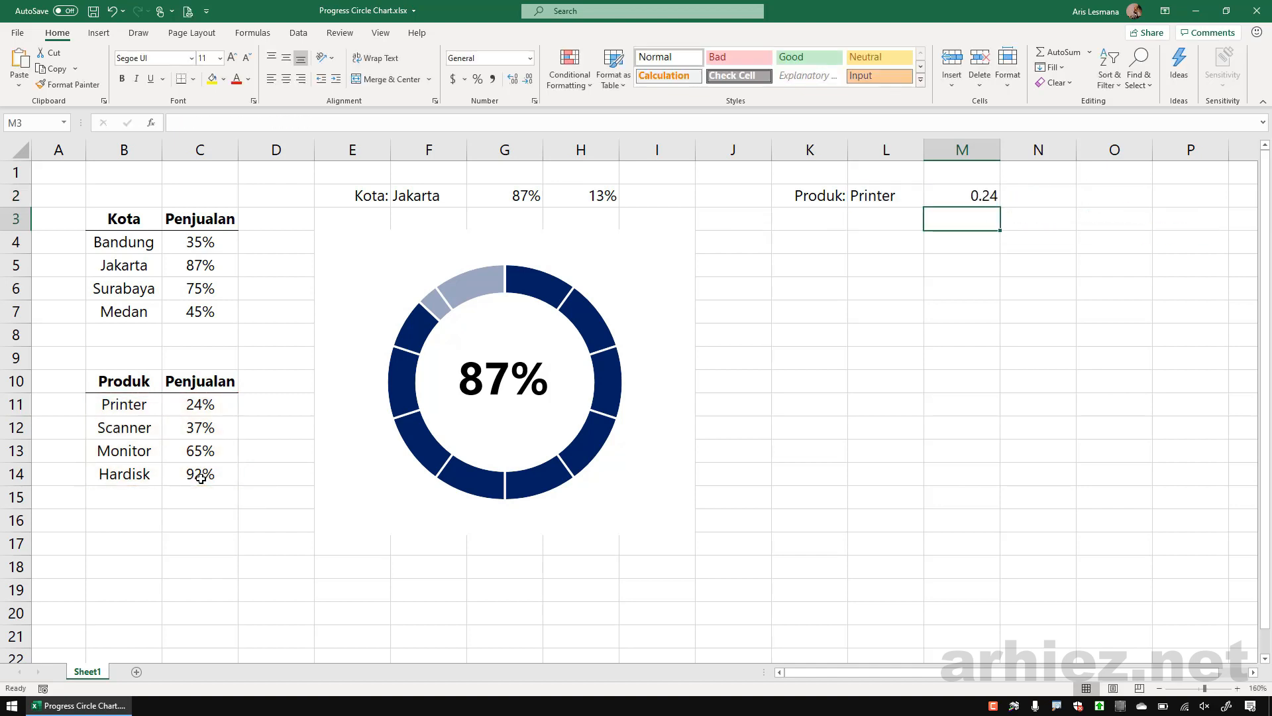
# - Format the lookup result in M2 as a percentage, and select cell N2
pyautogui.click(949, 200)
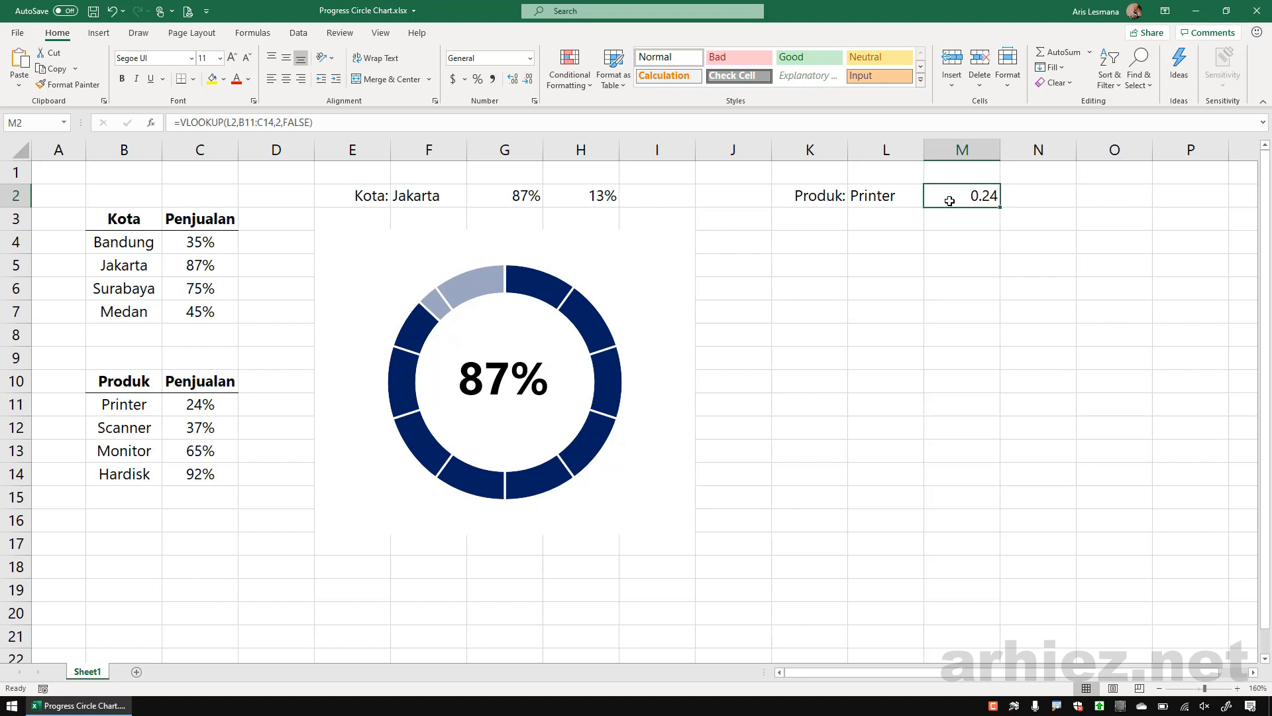
pyautogui.click(477, 79)
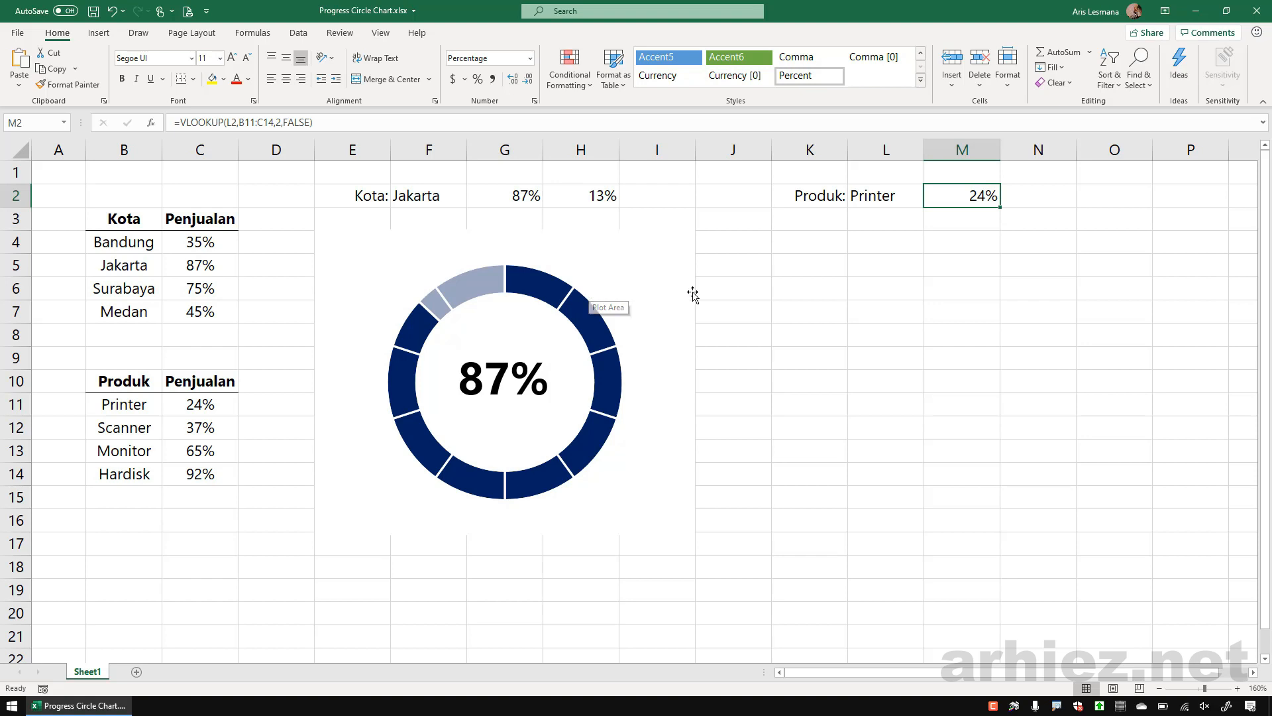
pyautogui.click(1035, 192)
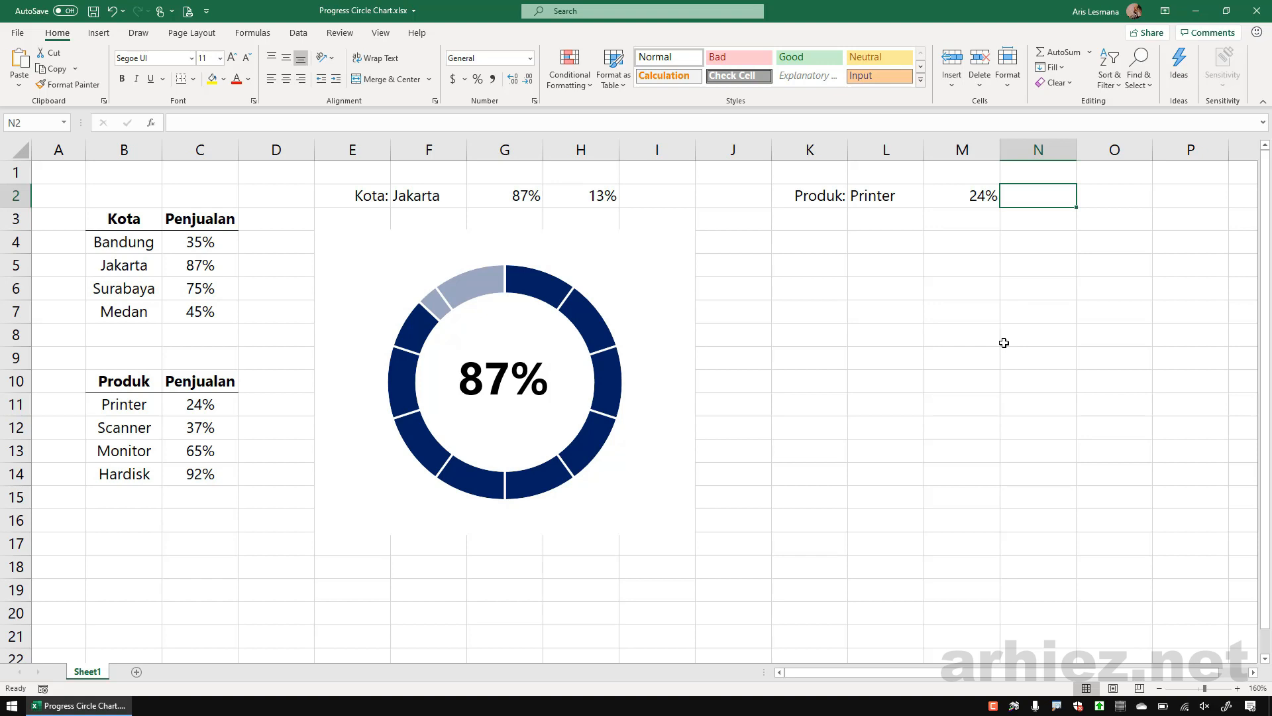
# - Calculate the remaining percentage for the chosen product in N2 with =1-M2
pyautogui.write('=')
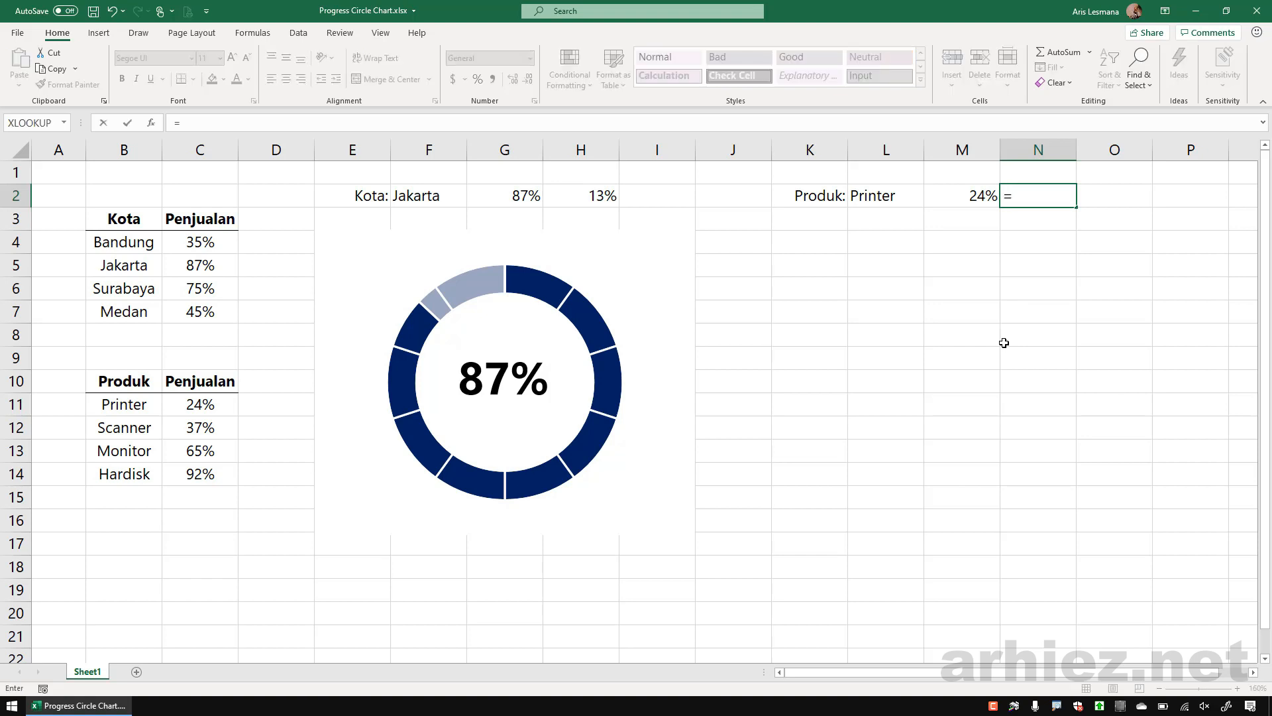
pyautogui.write('1-')
pyautogui.click(964, 198)
pyautogui.press('Return')
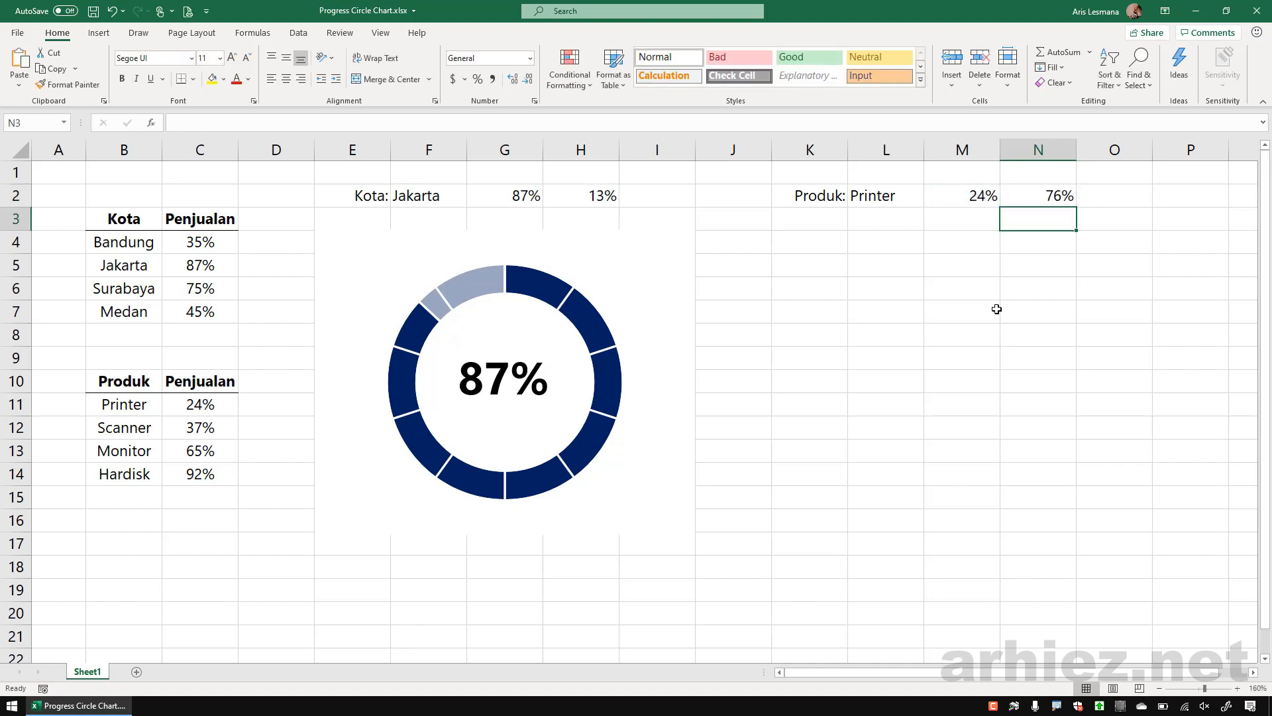
pyautogui.press('Up')
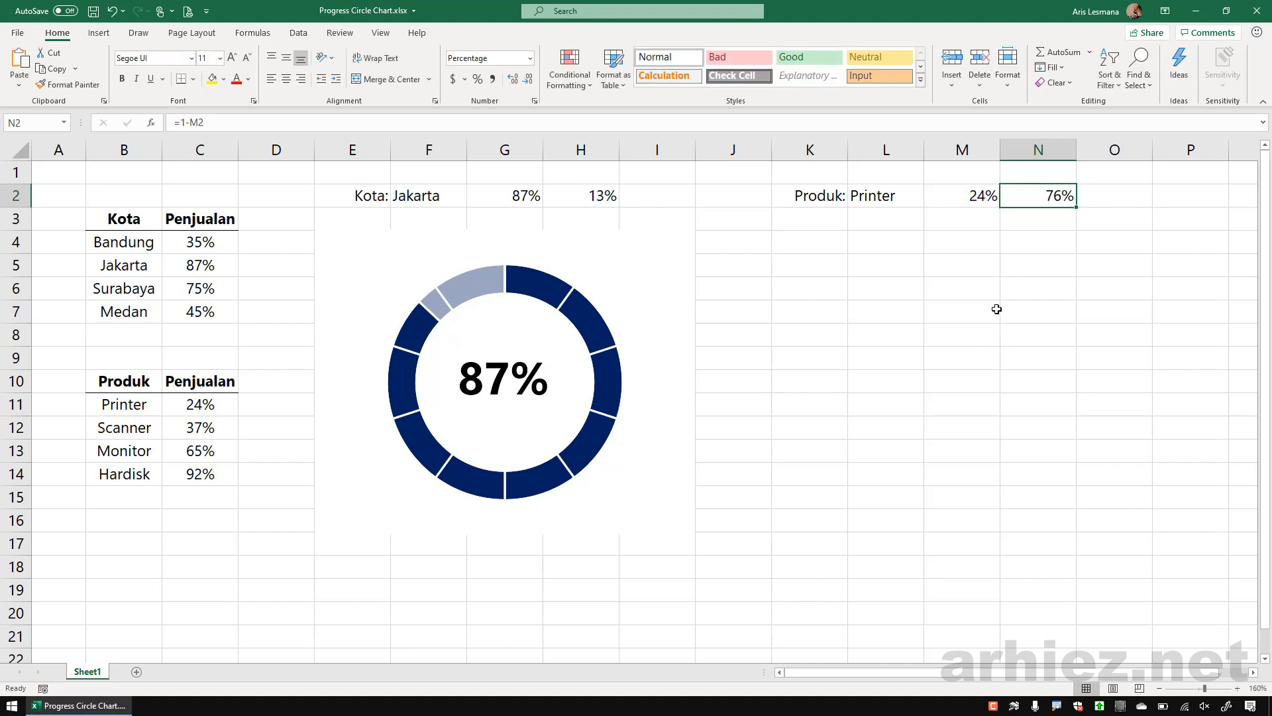
# - Enter 100% in O2 as the third value beside the product percentages
pyautogui.press('Left')
pyautogui.press('Right')
pyautogui.press('Right')
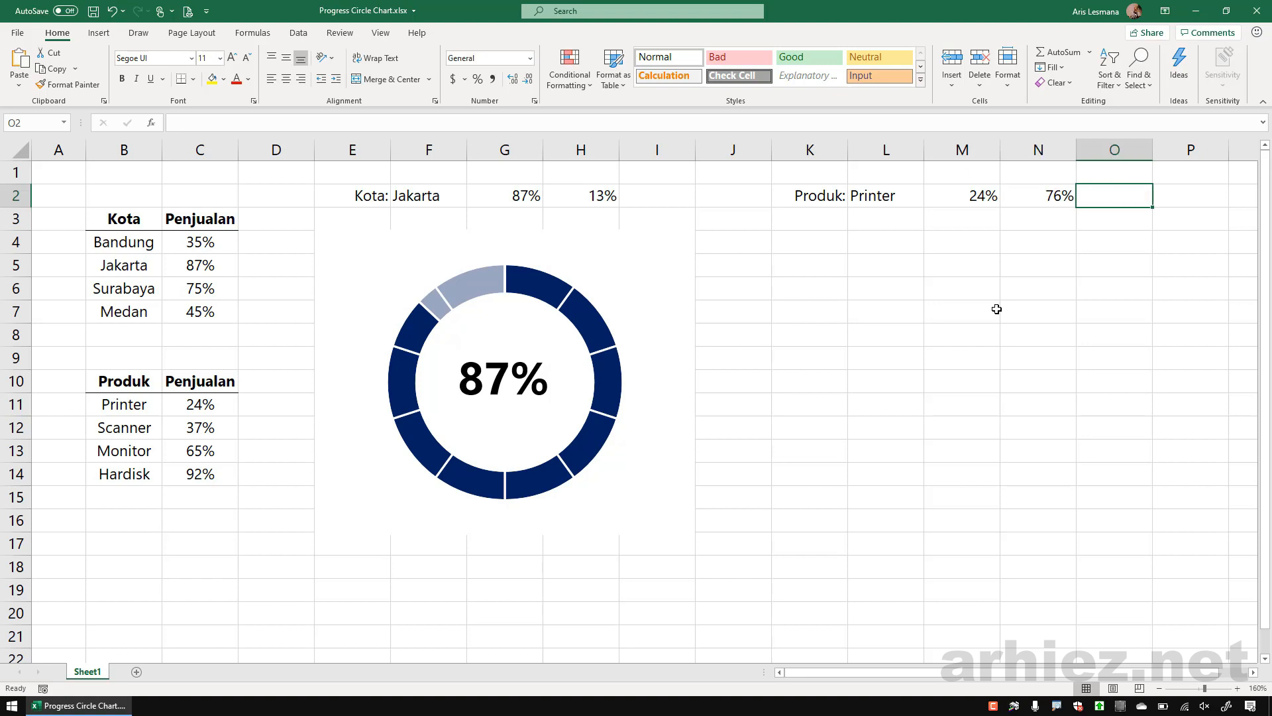
pyautogui.write('1')
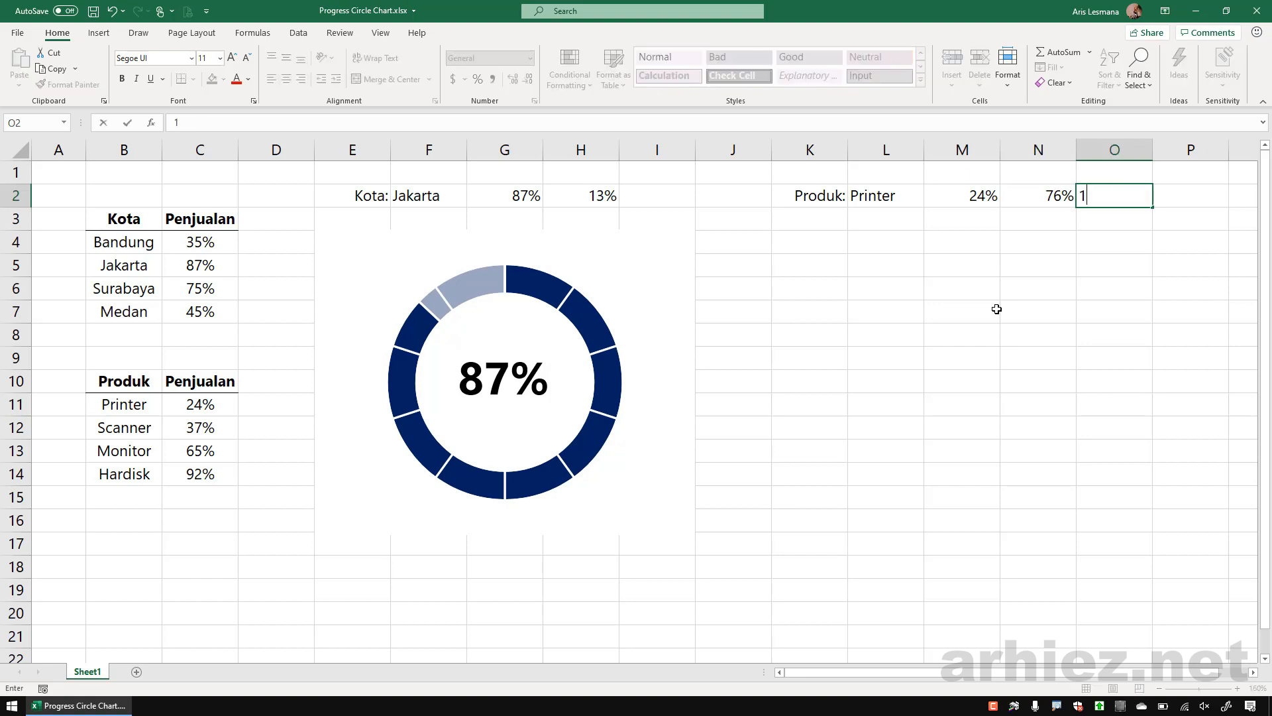
pyautogui.write('00%')
pyautogui.press('Return')
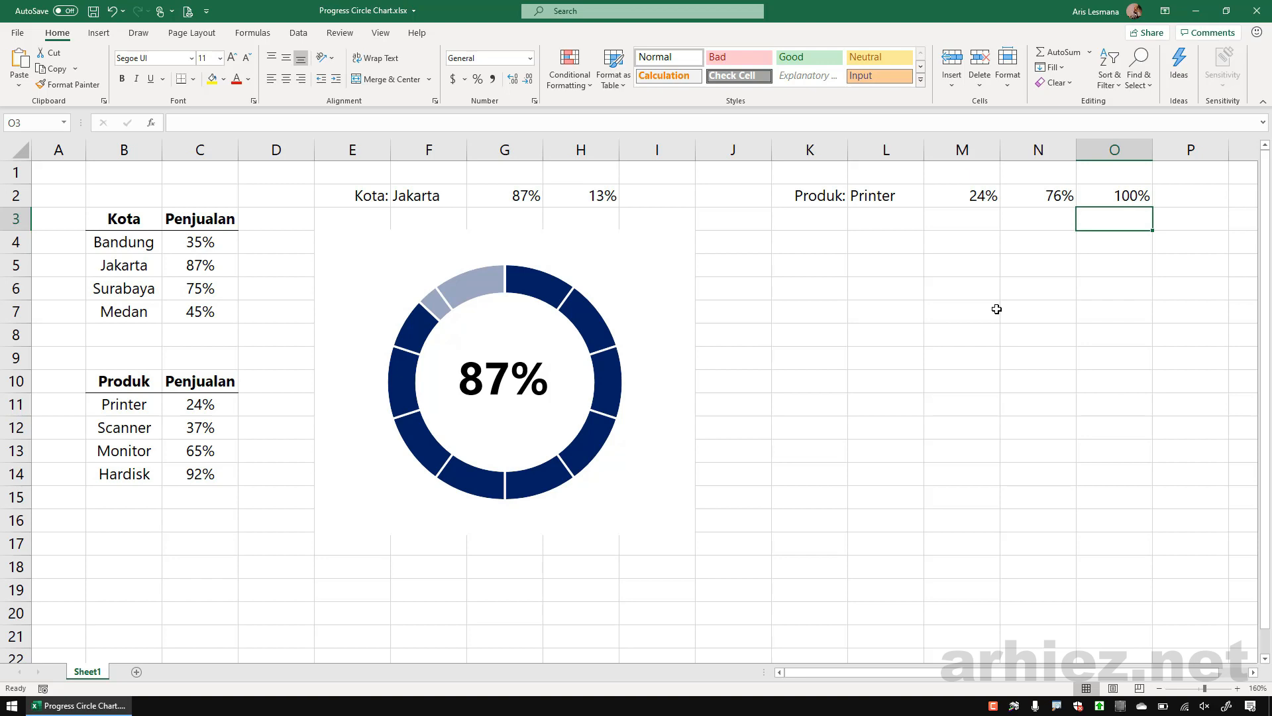
# - Insert a doughnut chart from M2:O2 and move it away from the middle of the city chart
pyautogui.click(823, 292)
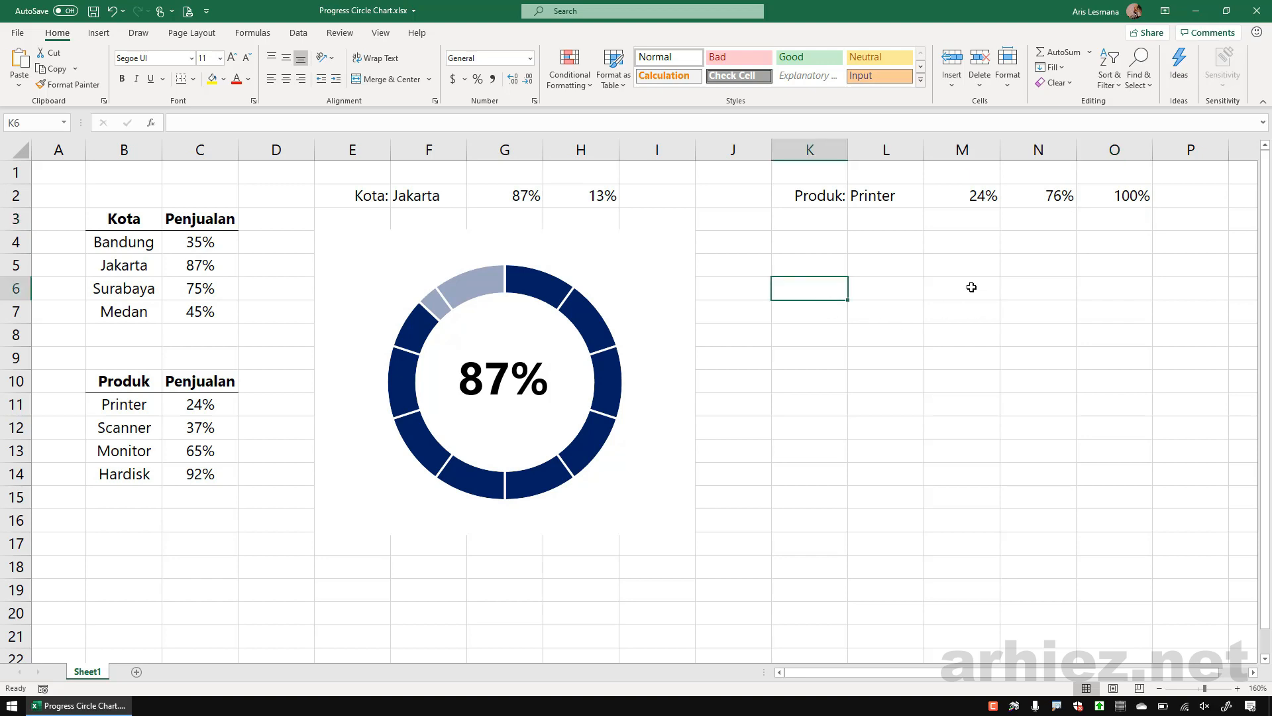
pyautogui.moveTo(959, 196); pyautogui.dragTo(1127, 195)
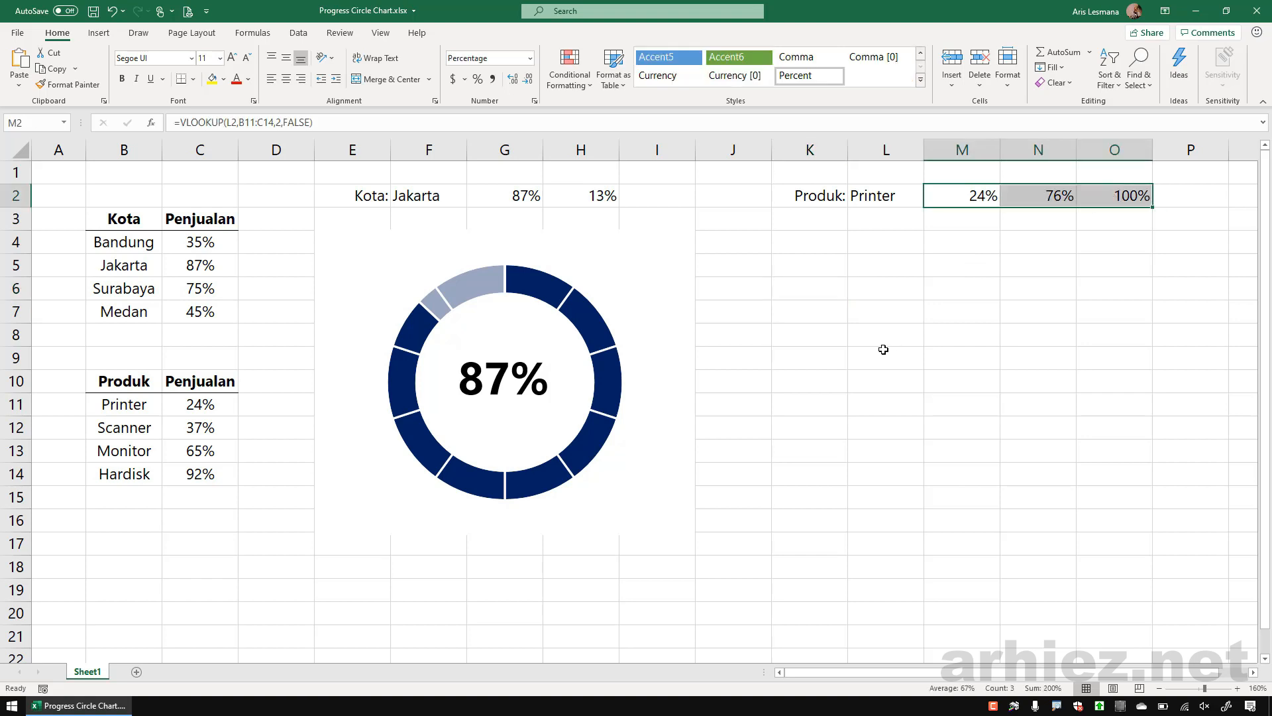
pyautogui.click(101, 35)
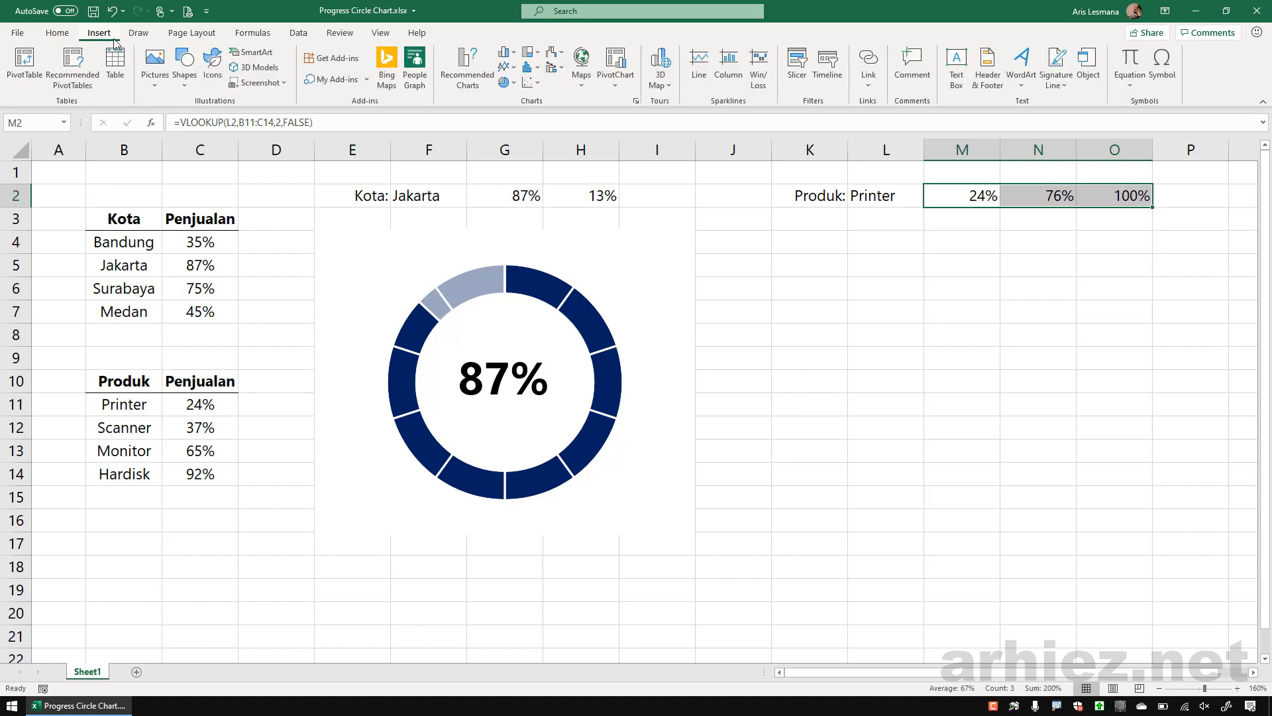
pyautogui.click(515, 87)
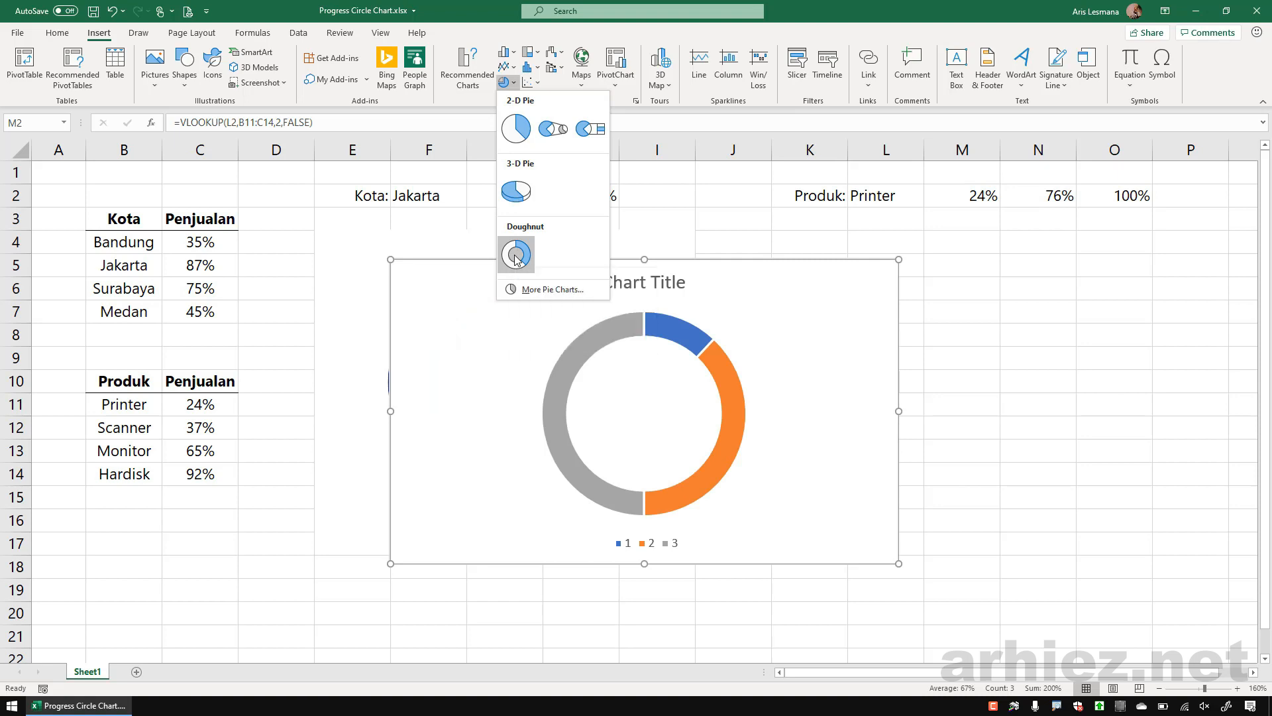
pyautogui.click(516, 259)
pyautogui.moveTo(762, 290); pyautogui.dragTo(891, 294)
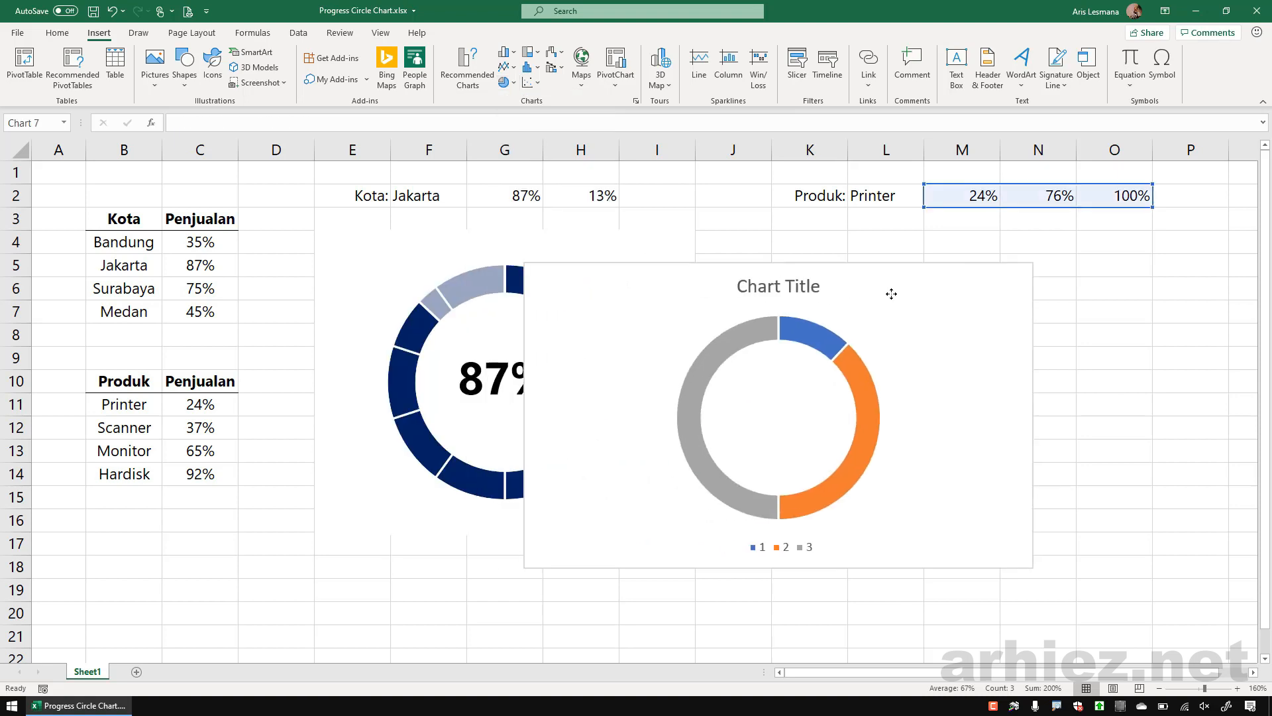
# - Delete the new doughnut chart's title and legend, and shift the chart over the city chart
pyautogui.click(784, 284)
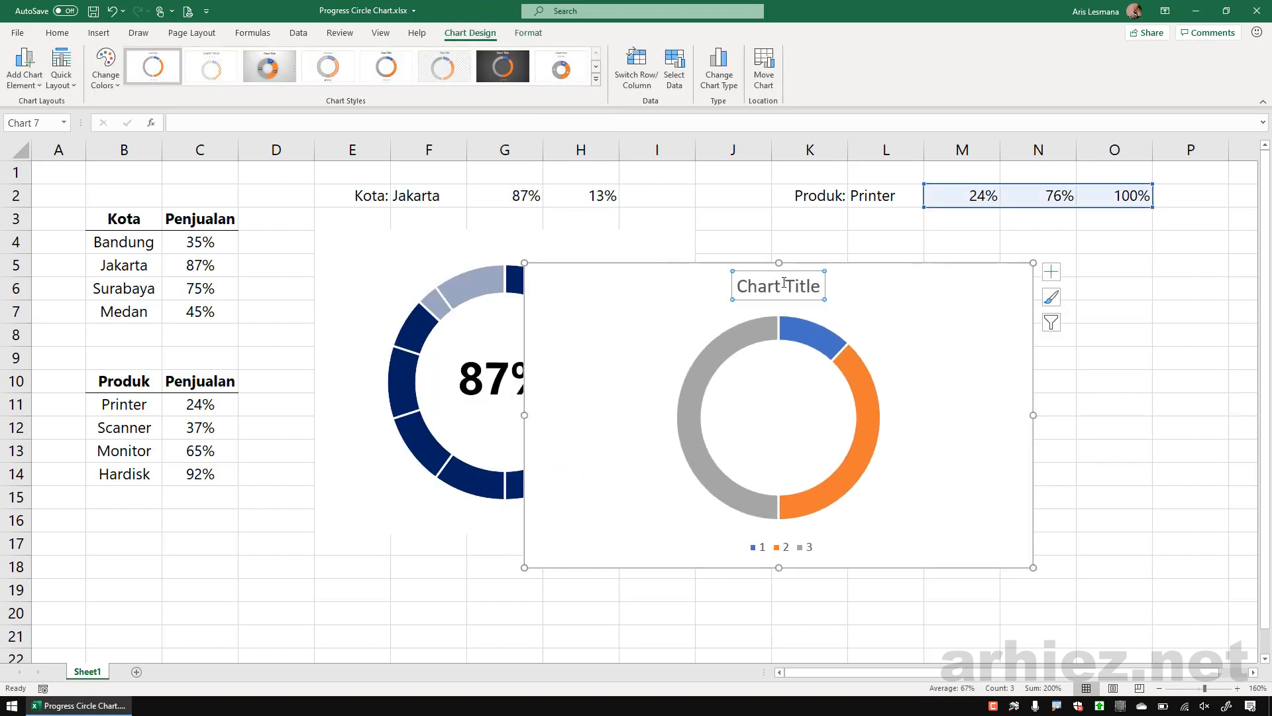
pyautogui.press('Delete')
pyautogui.click(790, 548)
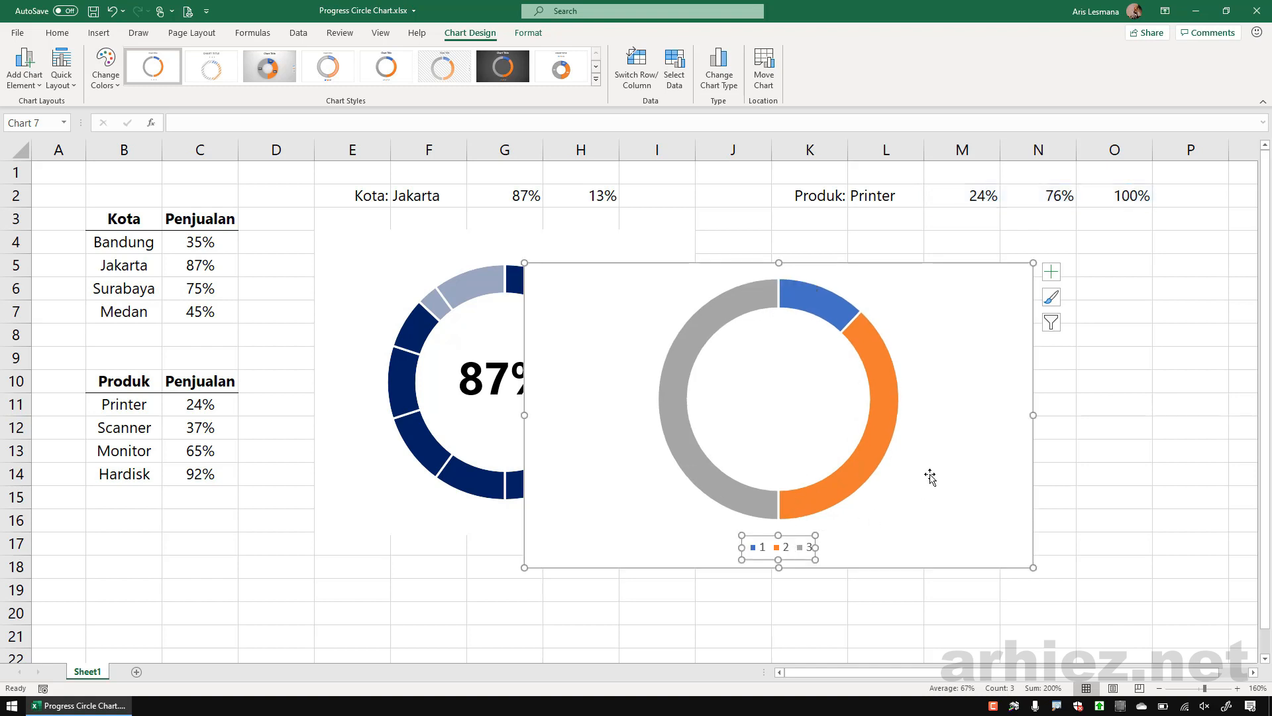
pyautogui.press('Delete')
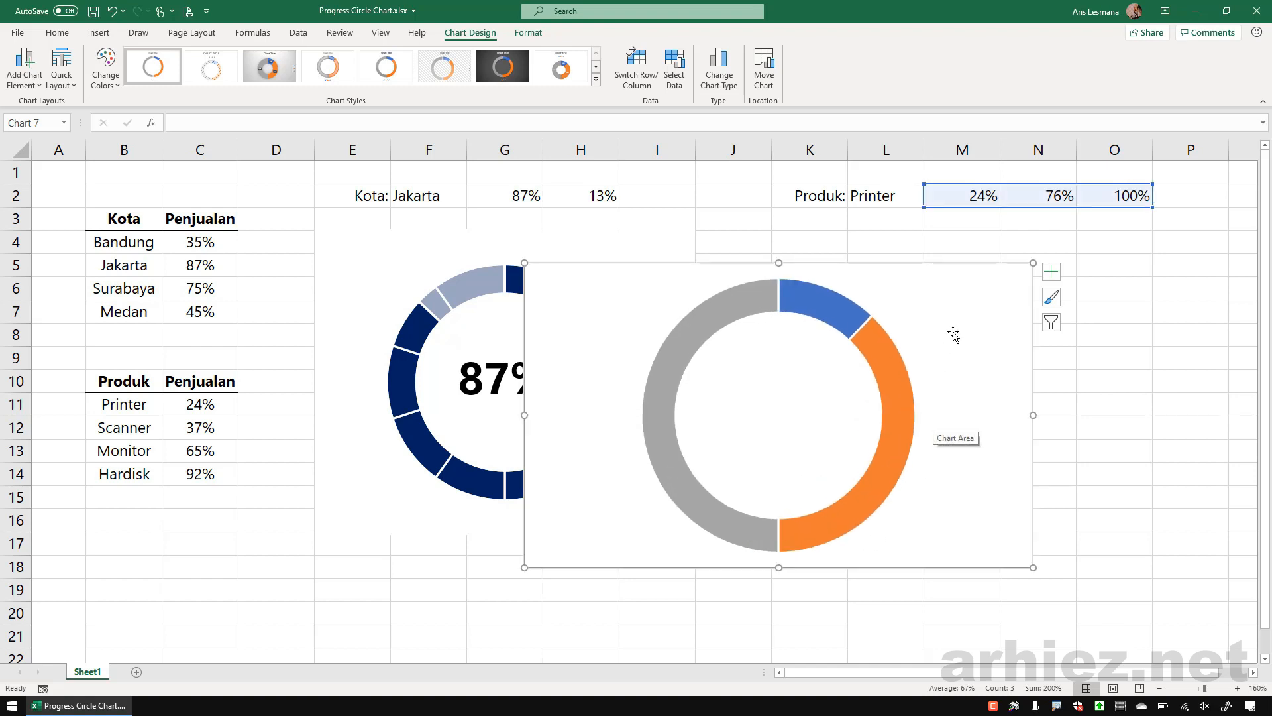
pyautogui.moveTo(952, 334); pyautogui.dragTo(816, 347)
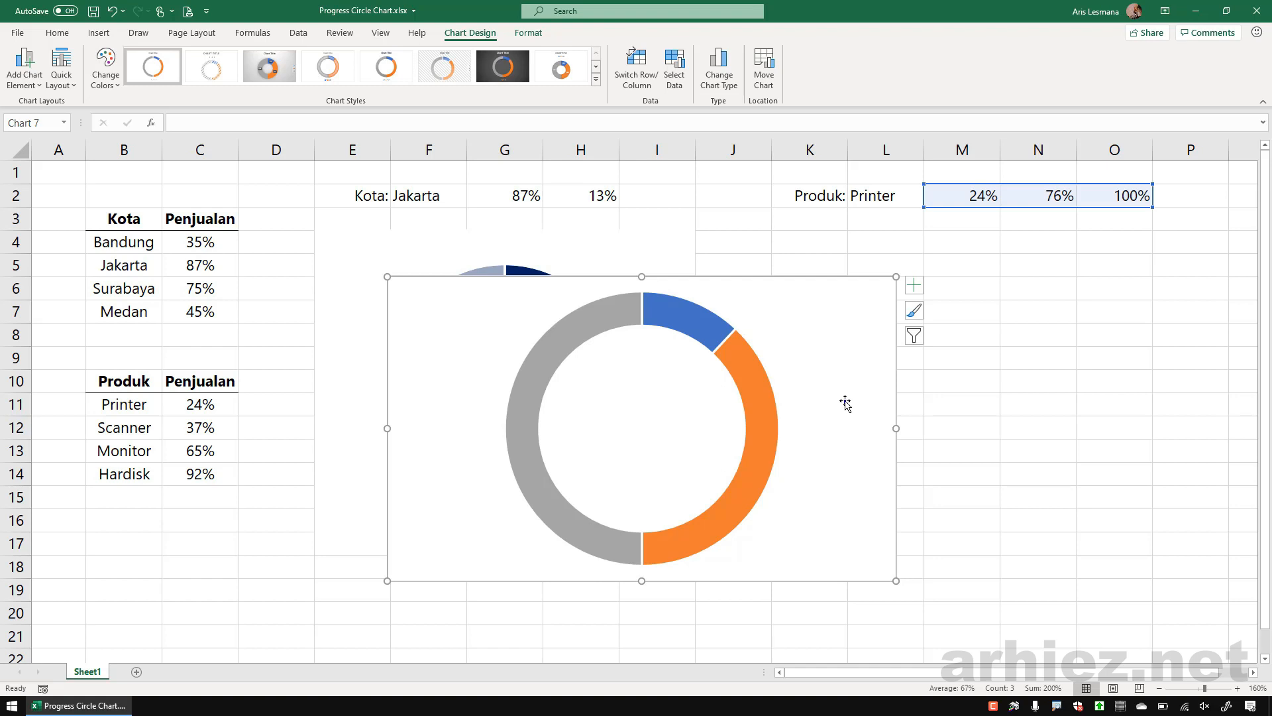
pyautogui.moveTo(1143, 161)
pyautogui.mouseDown()
pyautogui.moveTo(1120, 242)
pyautogui.moveTo(1136, 161)
pyautogui.mouseUp()
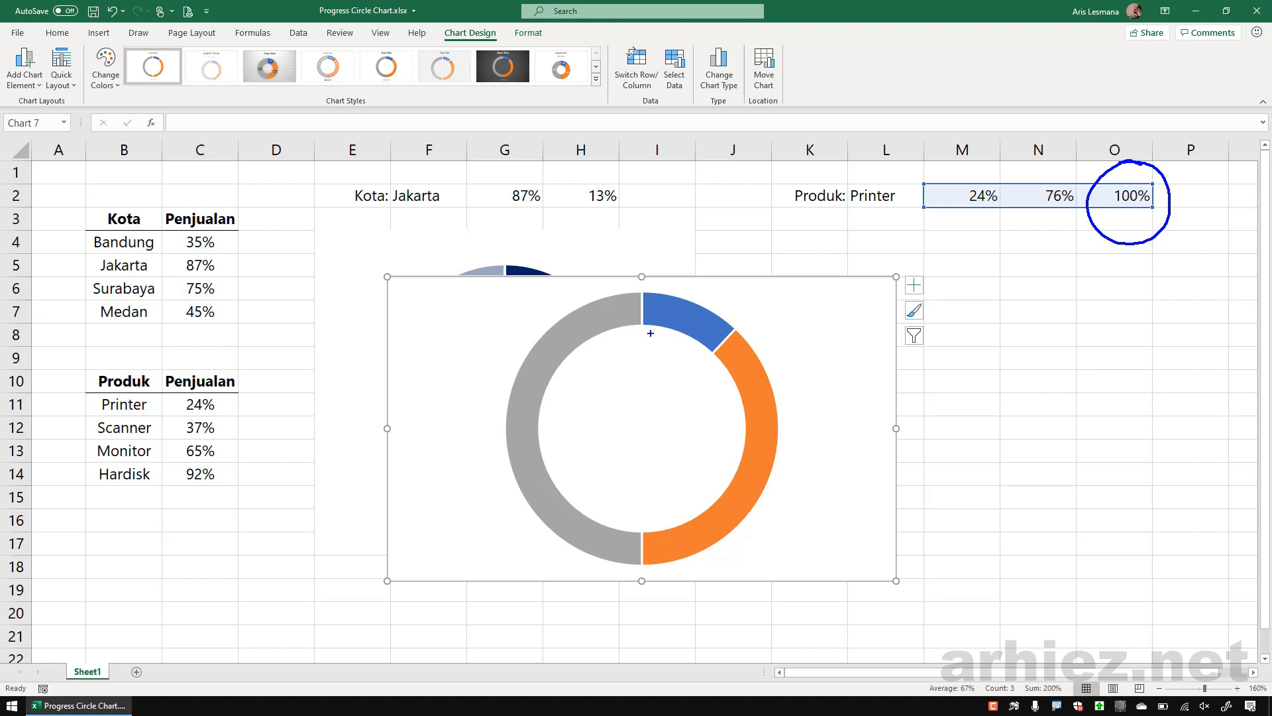
pyautogui.moveTo(652, 335)
pyautogui.mouseDown()
pyautogui.moveTo(597, 286)
pyautogui.moveTo(475, 458)
pyautogui.moveTo(580, 593)
pyautogui.moveTo(655, 462)
pyautogui.moveTo(646, 306)
pyautogui.mouseUp()
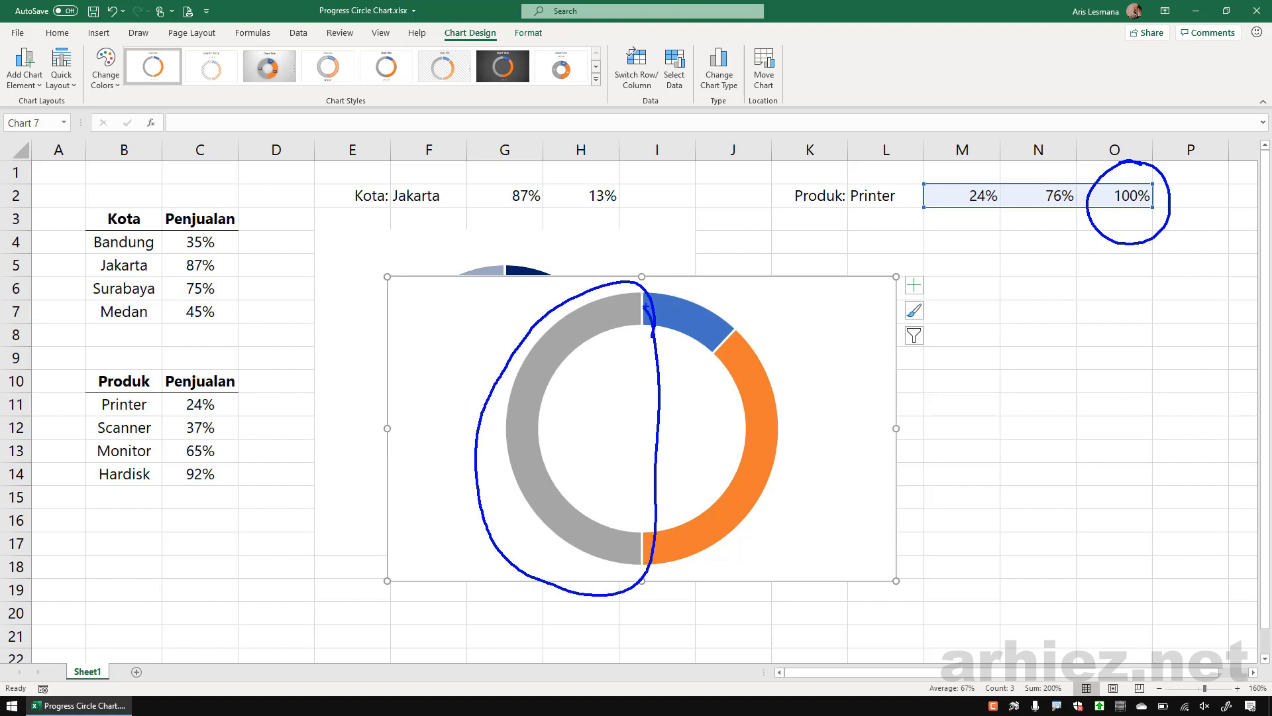
pyautogui.moveTo(978, 175); pyautogui.dragTo(988, 169)
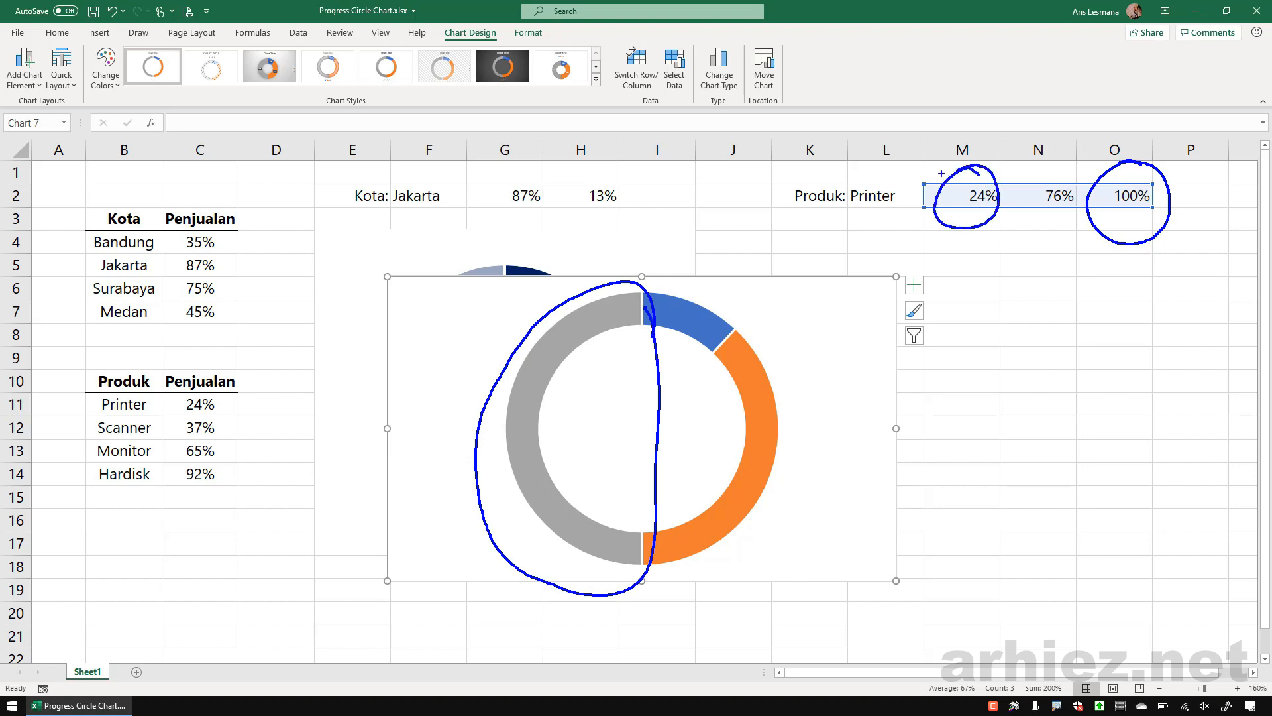
pyautogui.moveTo(700, 284)
pyautogui.mouseDown()
pyautogui.moveTo(726, 311)
pyautogui.moveTo(689, 282)
pyautogui.mouseUp()
pyautogui.moveTo(1053, 171)
pyautogui.mouseDown()
pyautogui.moveTo(1036, 179)
pyautogui.moveTo(1063, 171)
pyautogui.mouseUp()
pyautogui.moveTo(807, 416)
pyautogui.mouseDown()
pyautogui.moveTo(769, 412)
pyautogui.moveTo(795, 492)
pyautogui.moveTo(776, 400)
pyautogui.mouseUp()
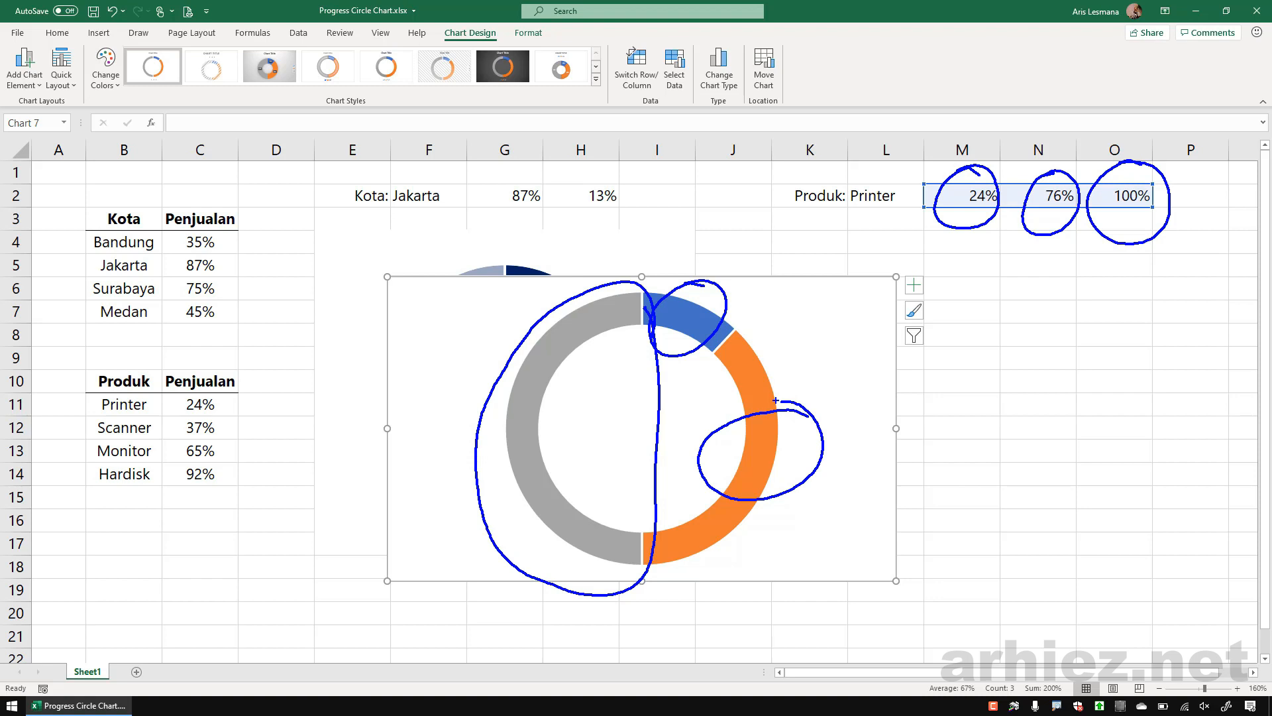
pyautogui.press('Escape')
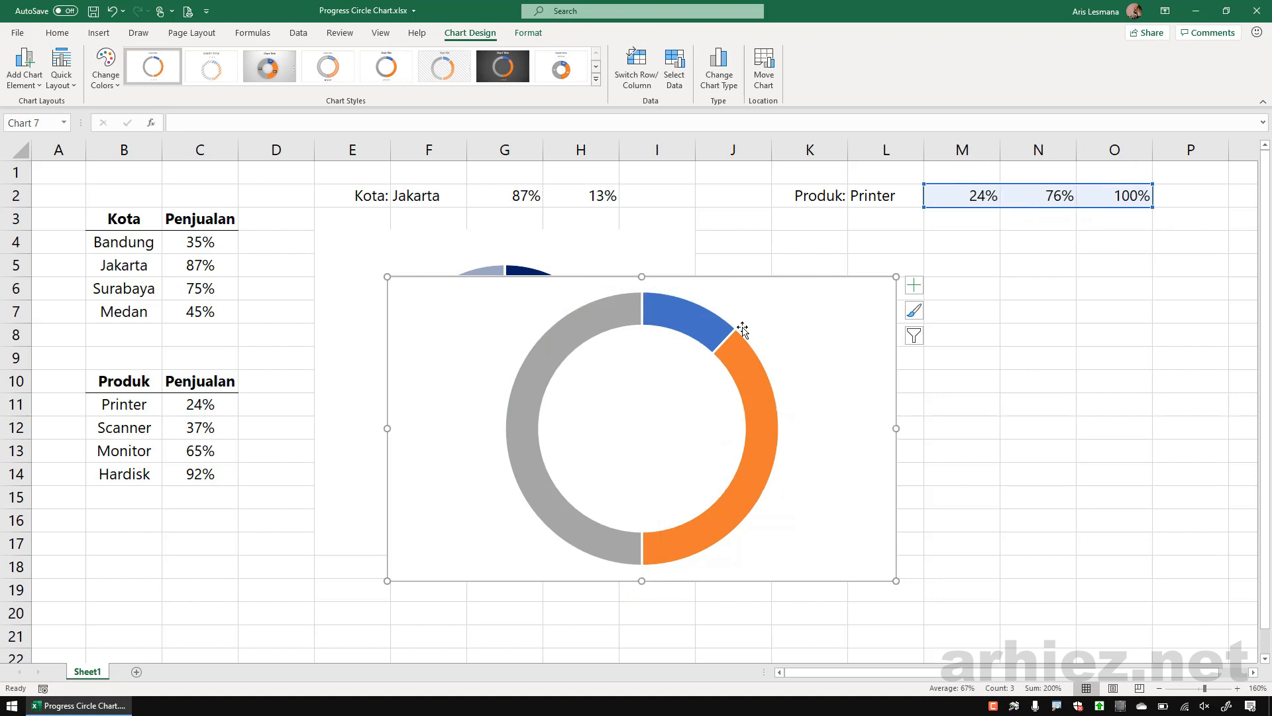
# - Set the new doughnut's angle of first slice to 270° and its doughnut hole size to 65%
pyautogui.click(706, 327)
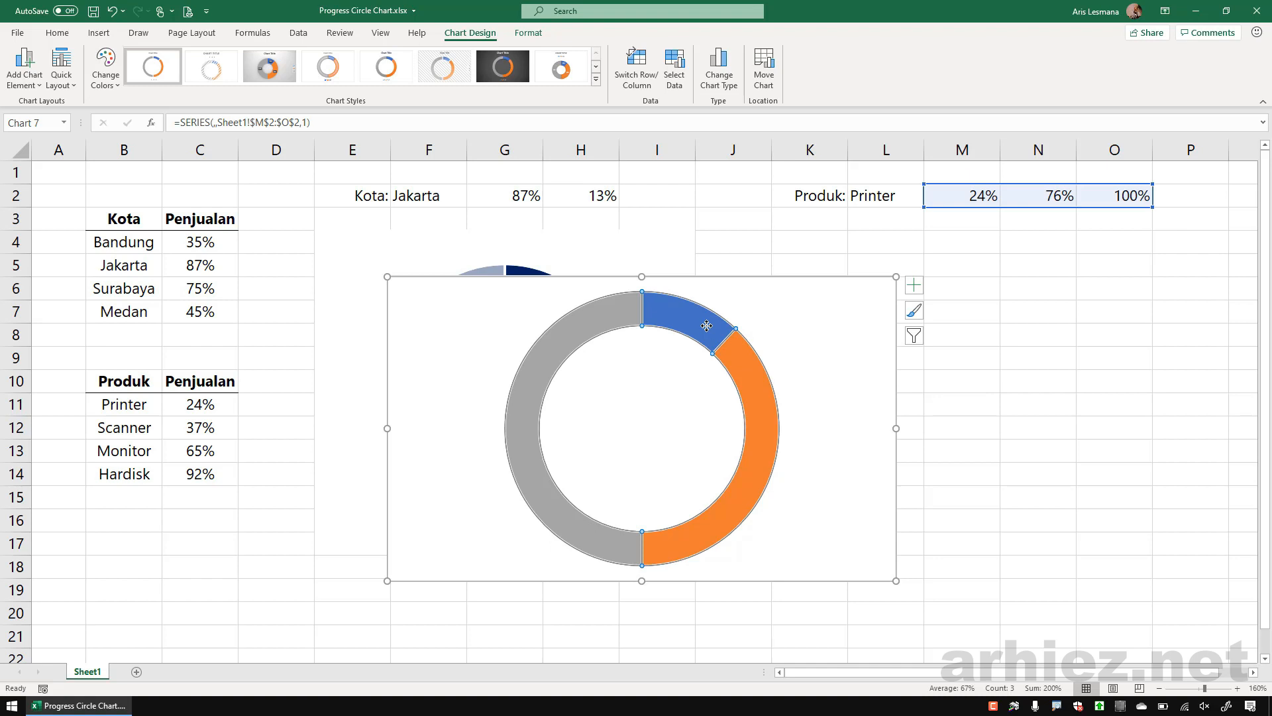
pyautogui.doubleClick(706, 327)
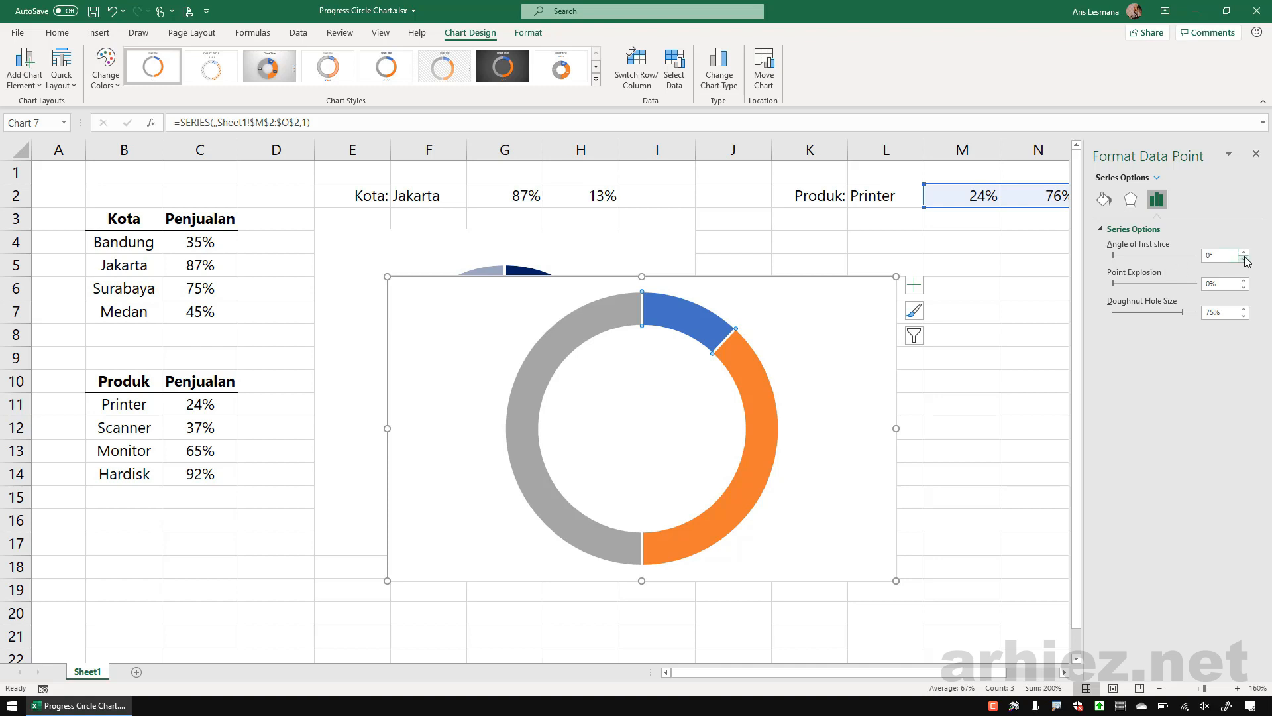
pyautogui.click(1220, 256)
pyautogui.write('270')
pyautogui.press('Return')
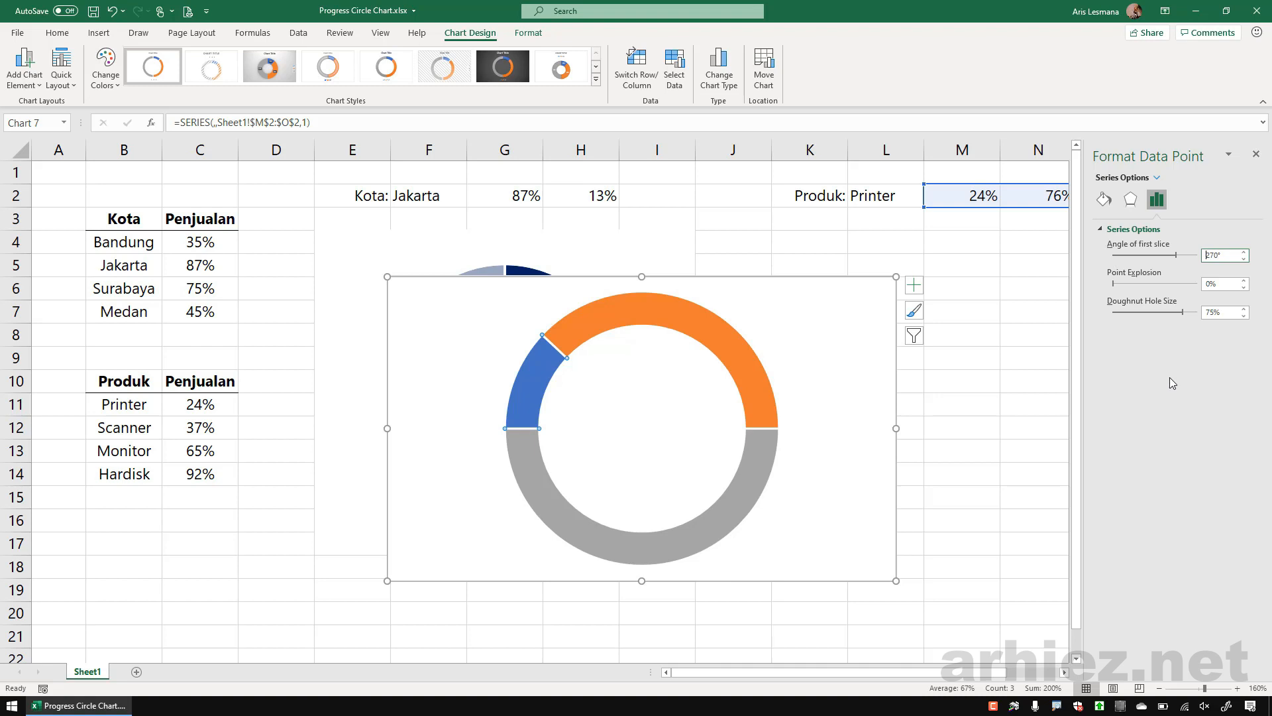
pyautogui.moveTo(739, 351)
pyautogui.moveTo(1247, 319); pyautogui.dragTo(1247, 319)
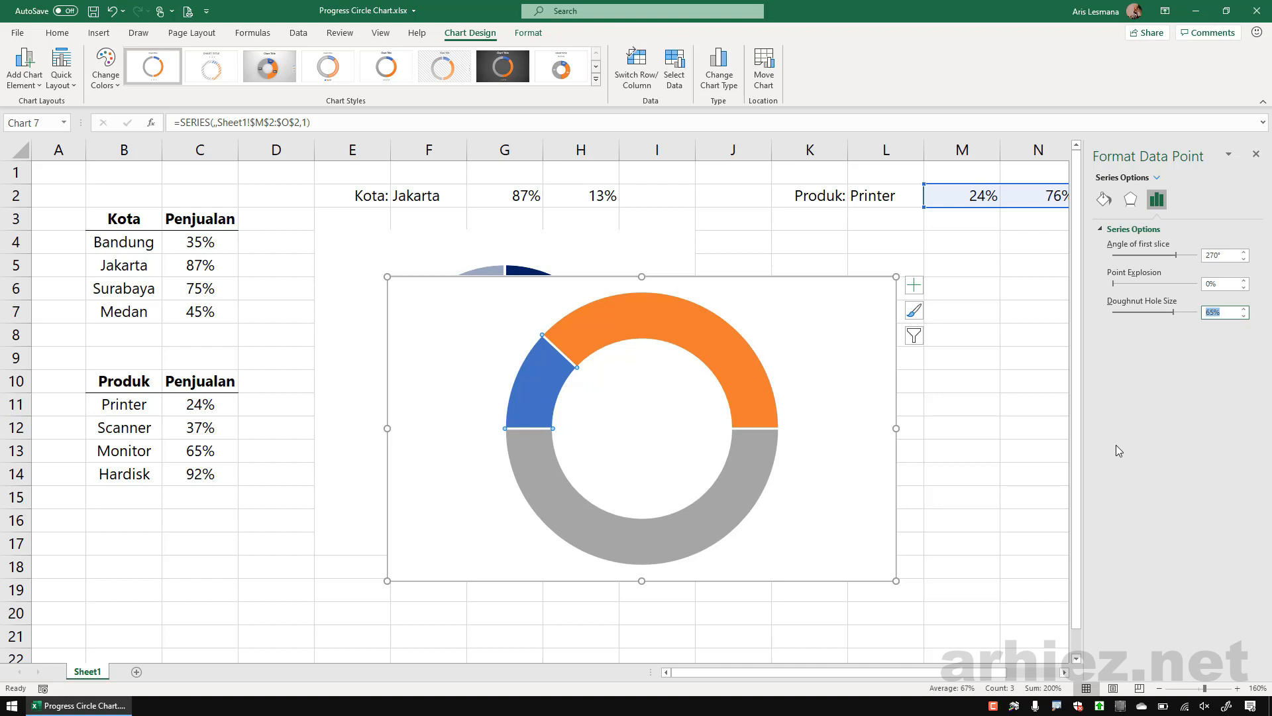
# - Set the doughnut's grey lower-half slice to No fill and deselect the chart
pyautogui.click(728, 509)
pyautogui.click(1104, 201)
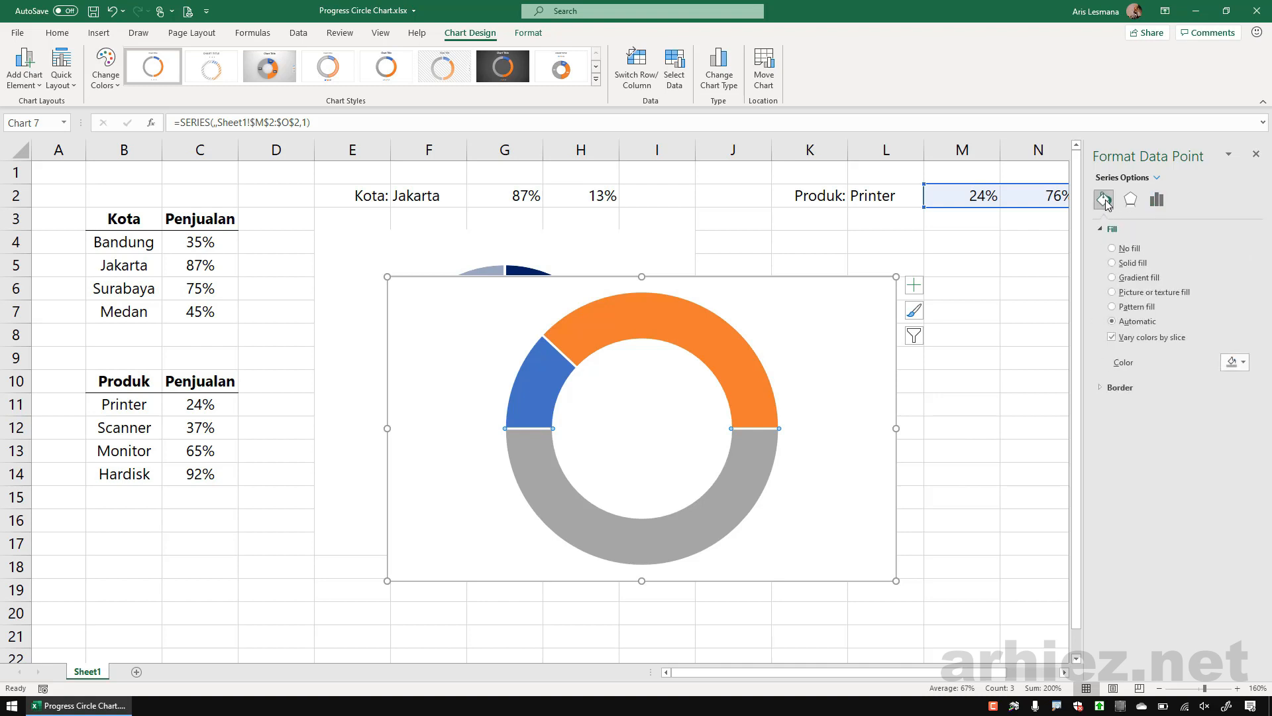
pyautogui.click(1127, 252)
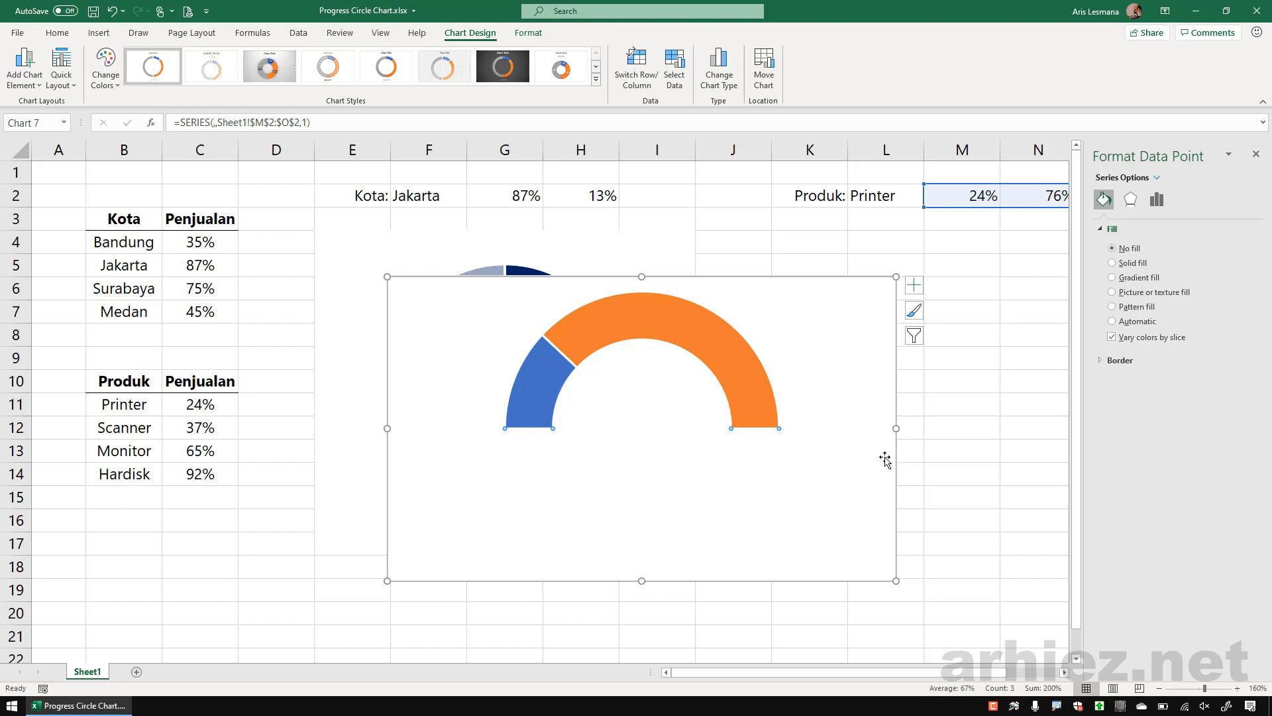
pyautogui.click(948, 450)
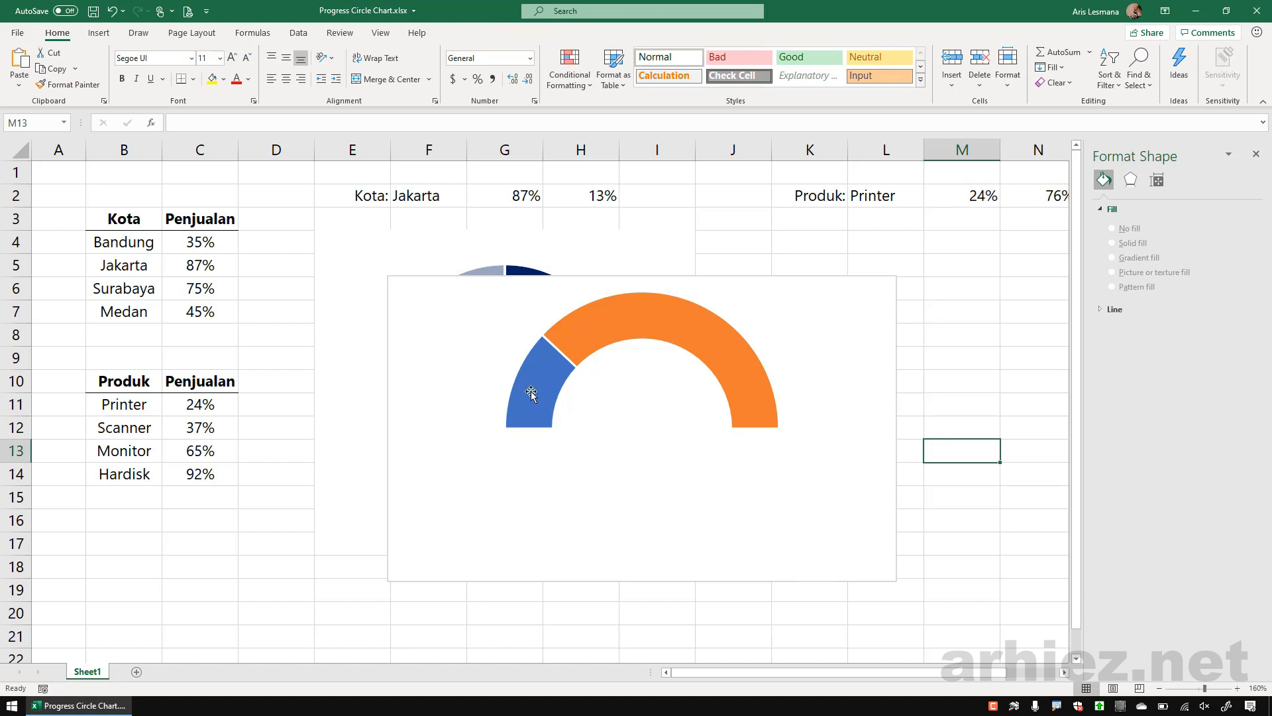
pyautogui.click(611, 341)
pyautogui.click(621, 330)
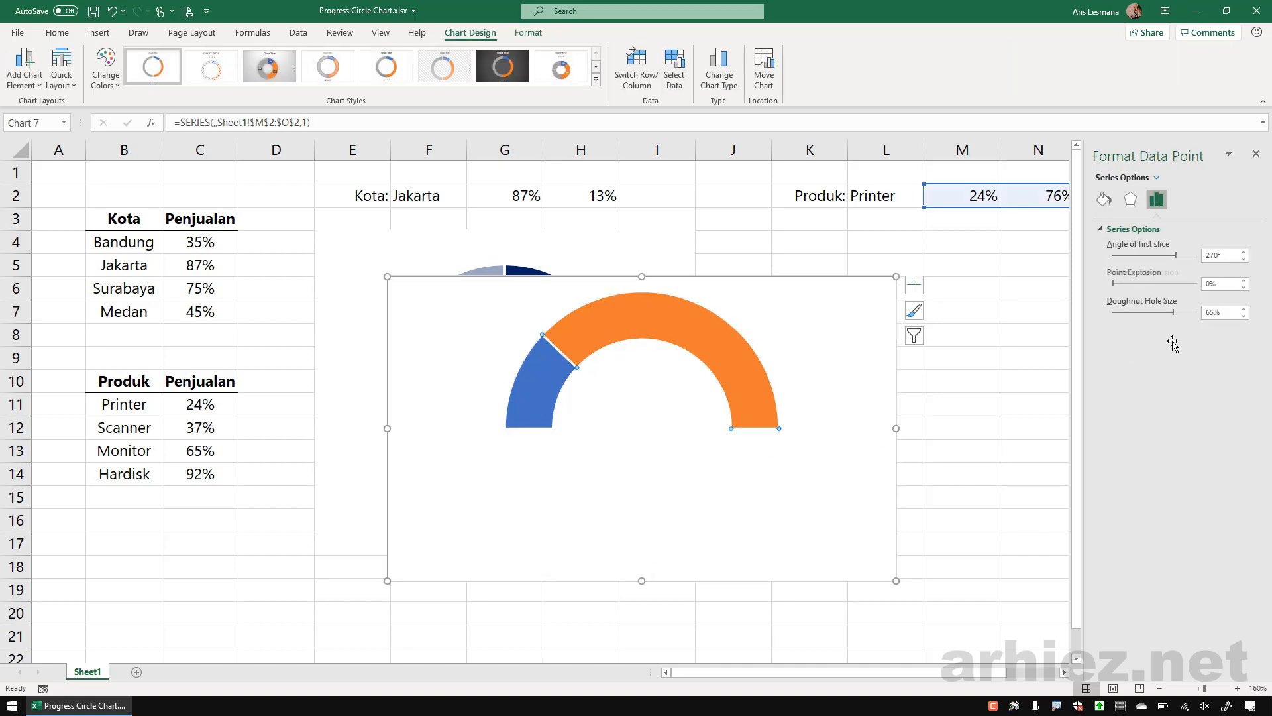
pyautogui.click(1103, 199)
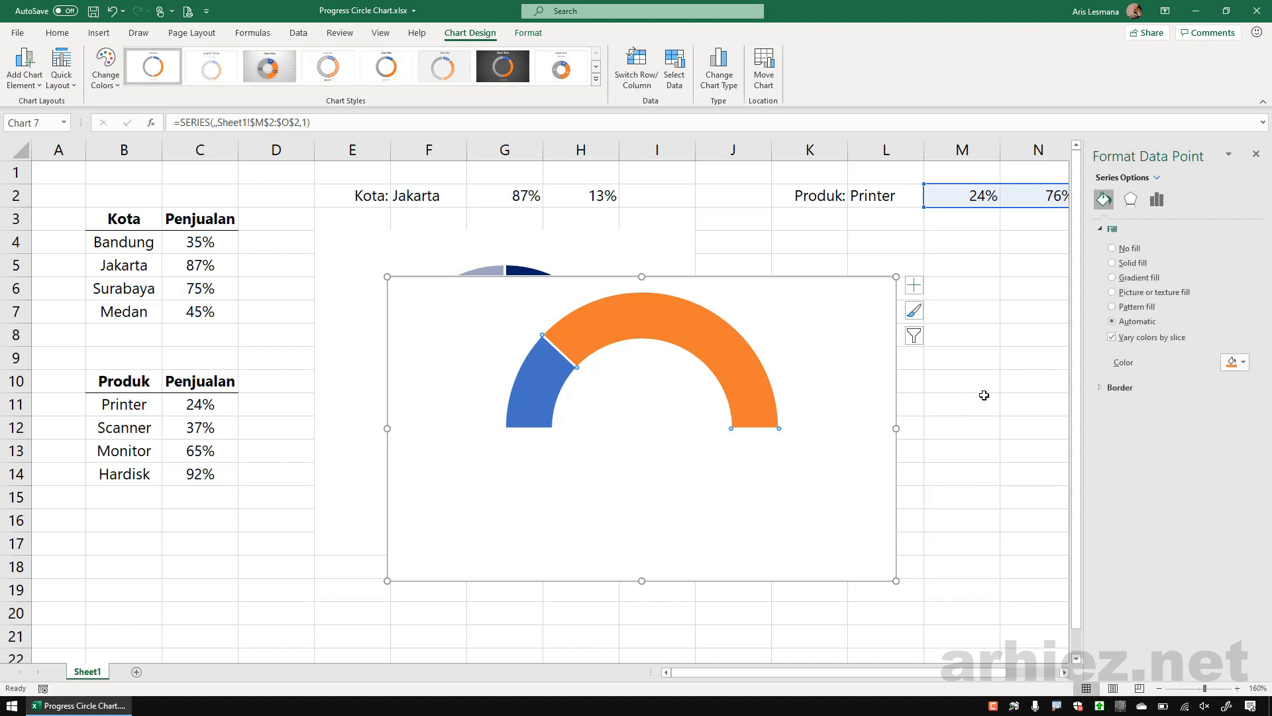
pyautogui.click(986, 375)
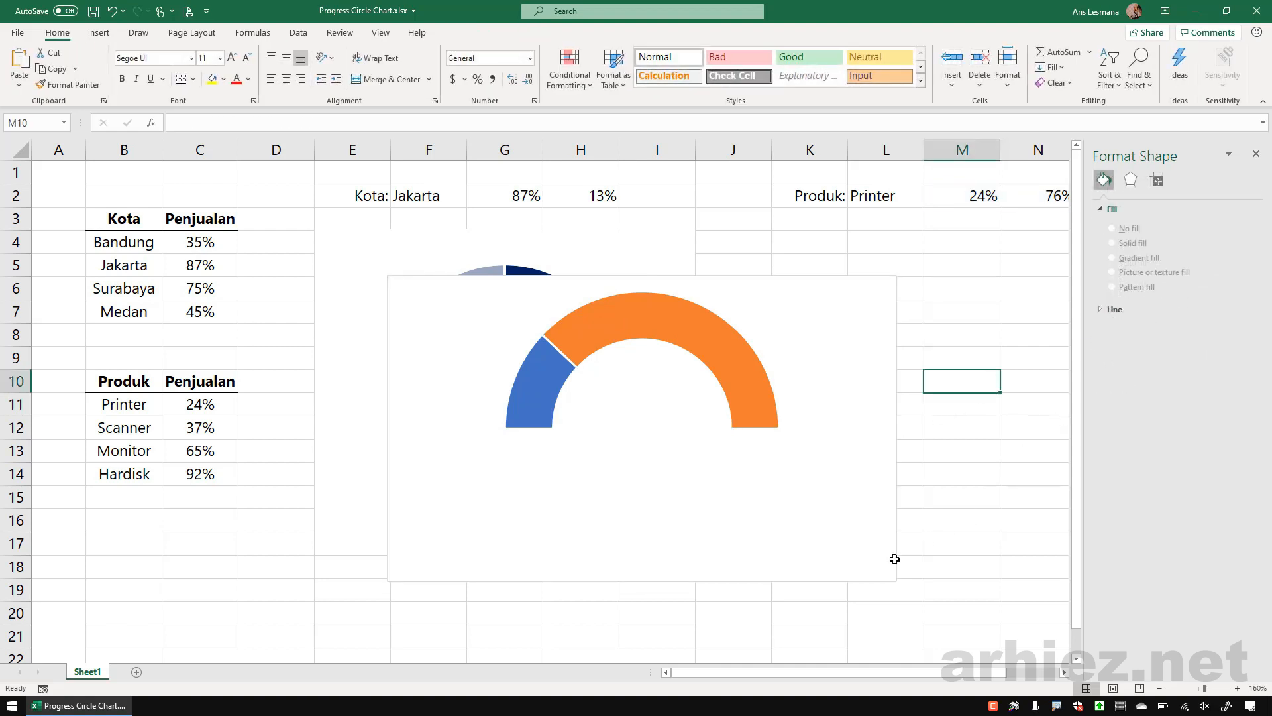
# - Move the half-doughnut chart below the Produk cells and narrow it to span columns K to O
pyautogui.moveTo(825, 672); pyautogui.dragTo(878, 670)
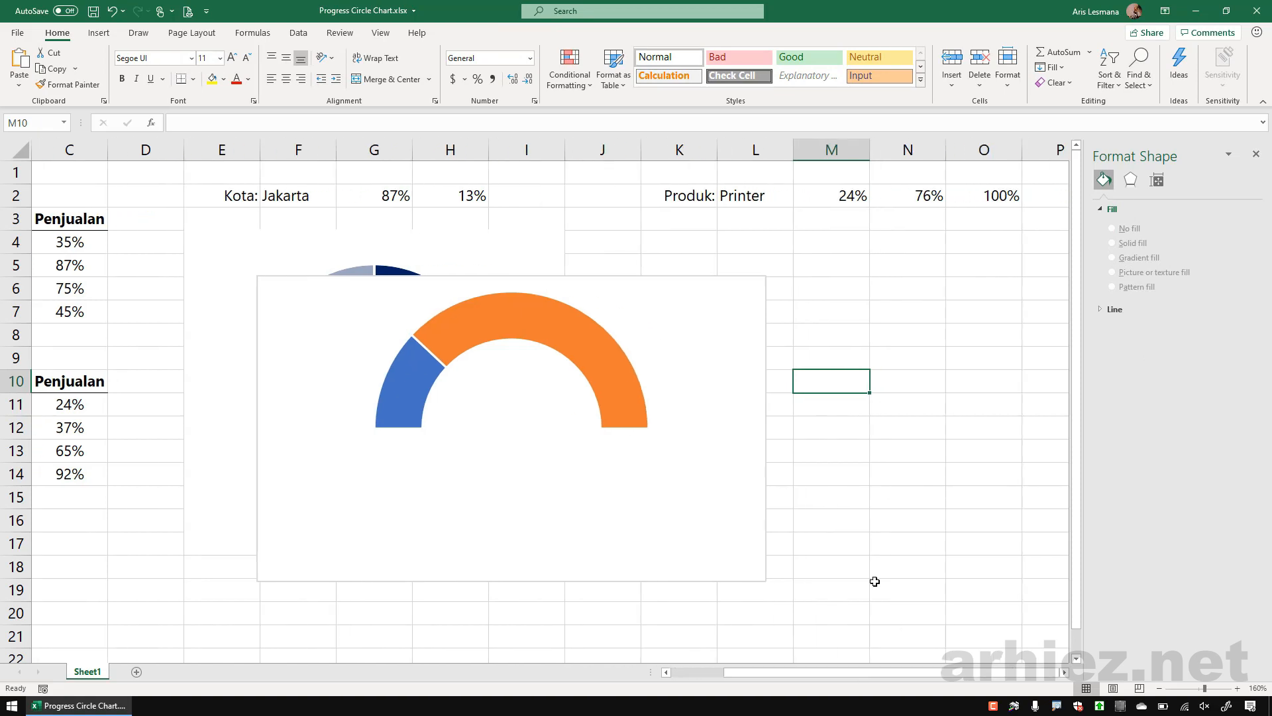
pyautogui.click(691, 378)
pyautogui.moveTo(689, 312); pyautogui.dragTo(930, 274)
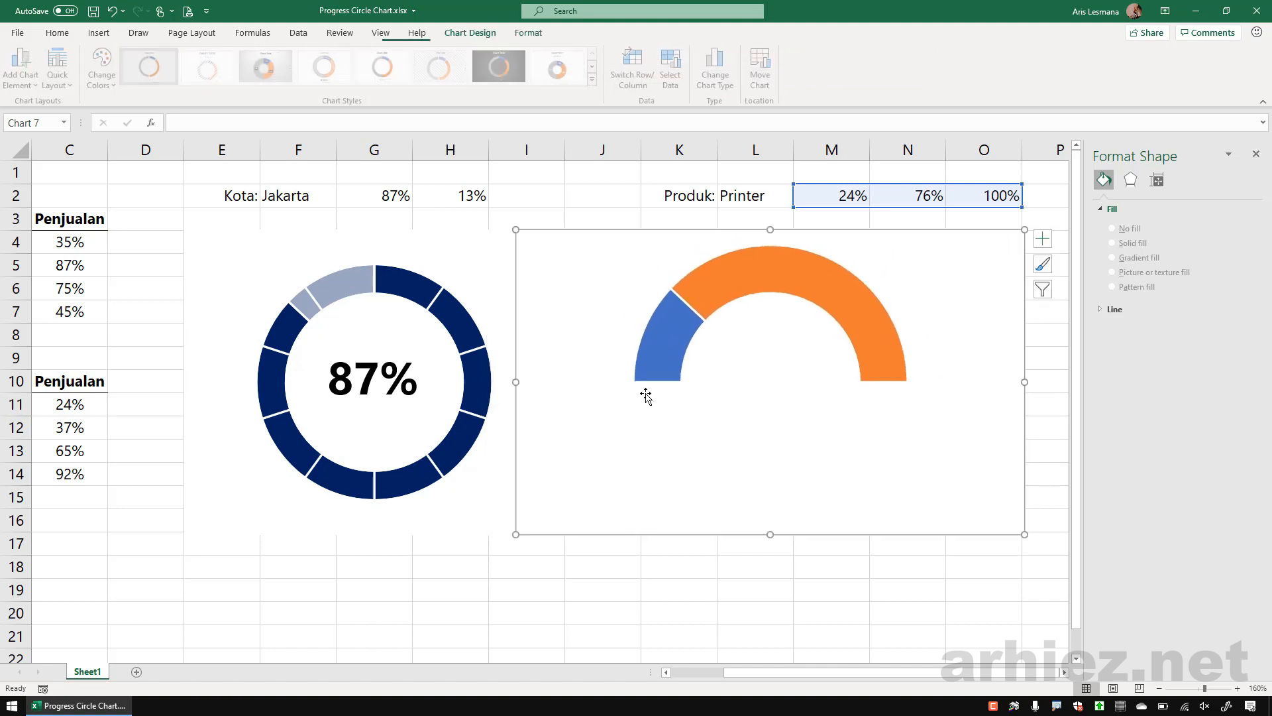
pyautogui.moveTo(515, 379); pyautogui.dragTo(641, 379)
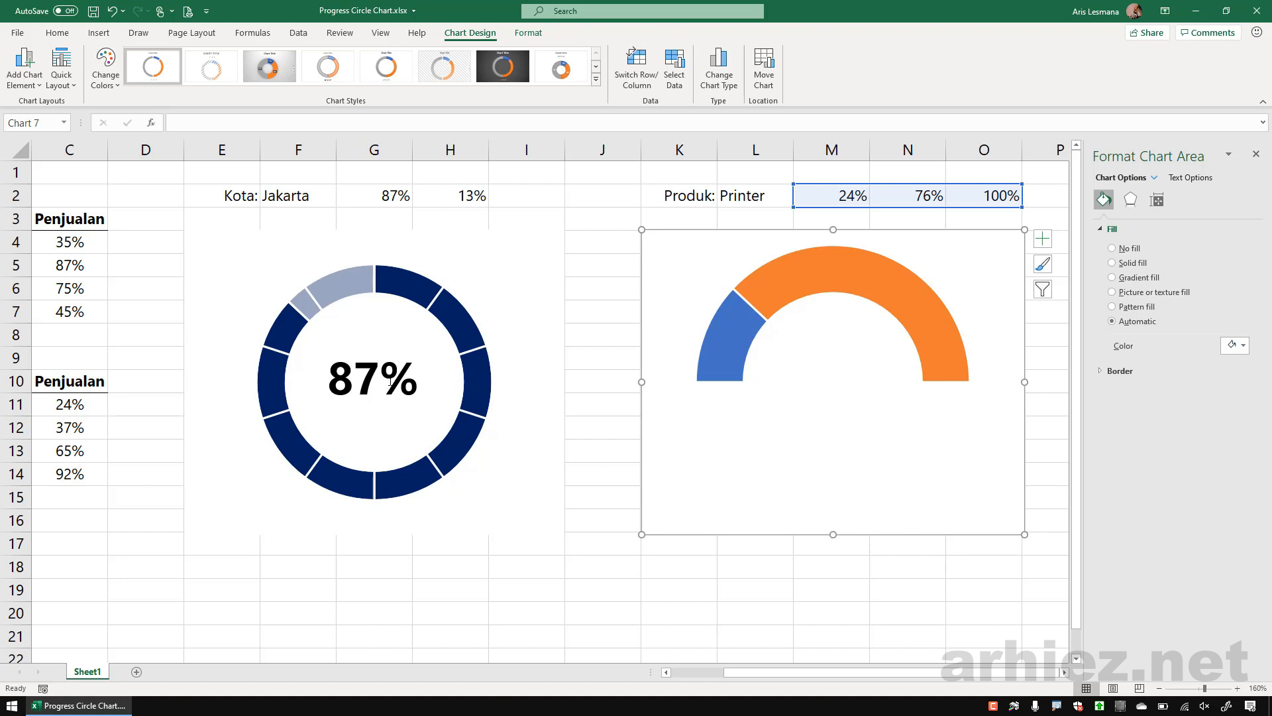
pyautogui.click(922, 195)
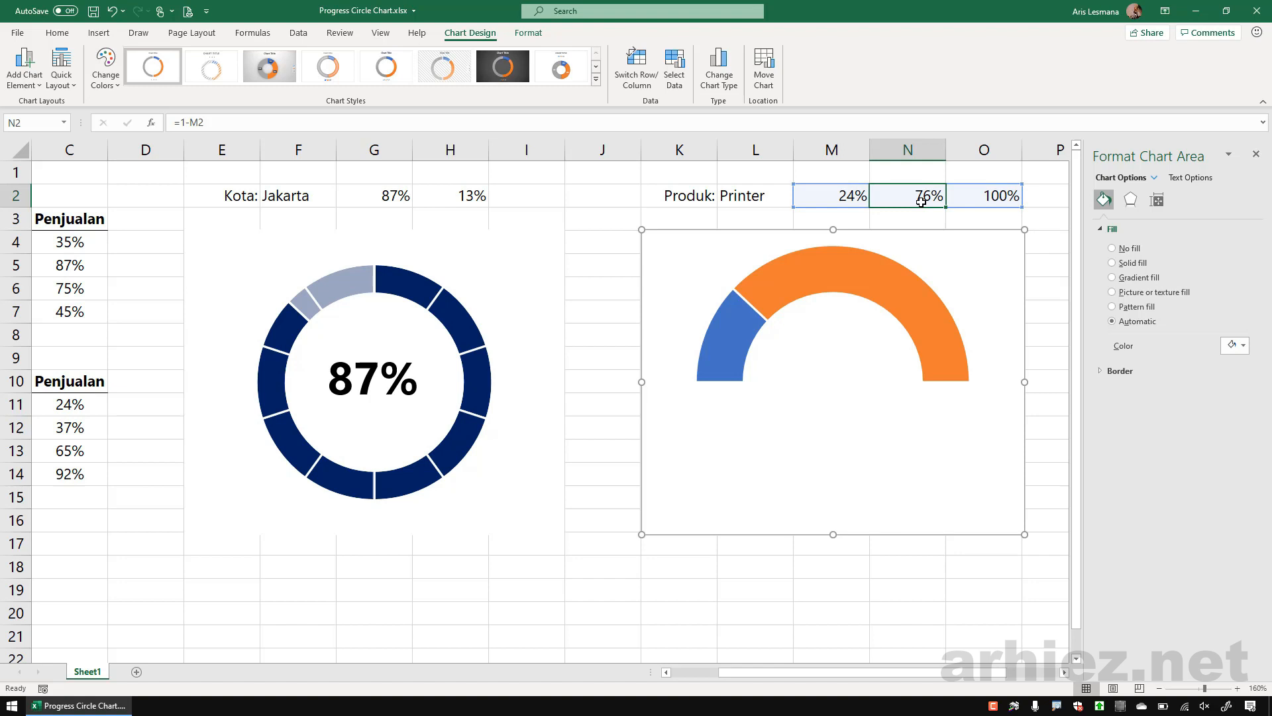
pyautogui.click(828, 200)
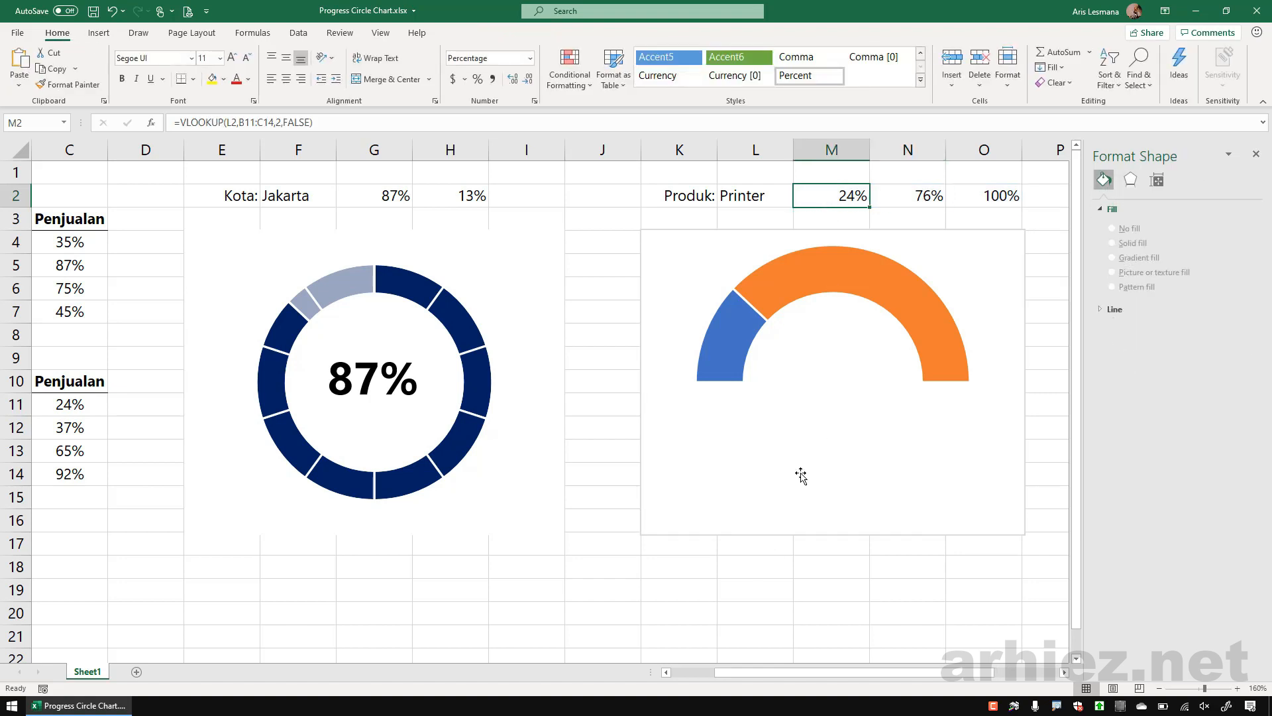
# - Insert a text box about 3.16 cm wide and 1.27 cm high just below the half-doughnut's centre
pyautogui.moveTo(715, 432)
pyautogui.click(754, 200)
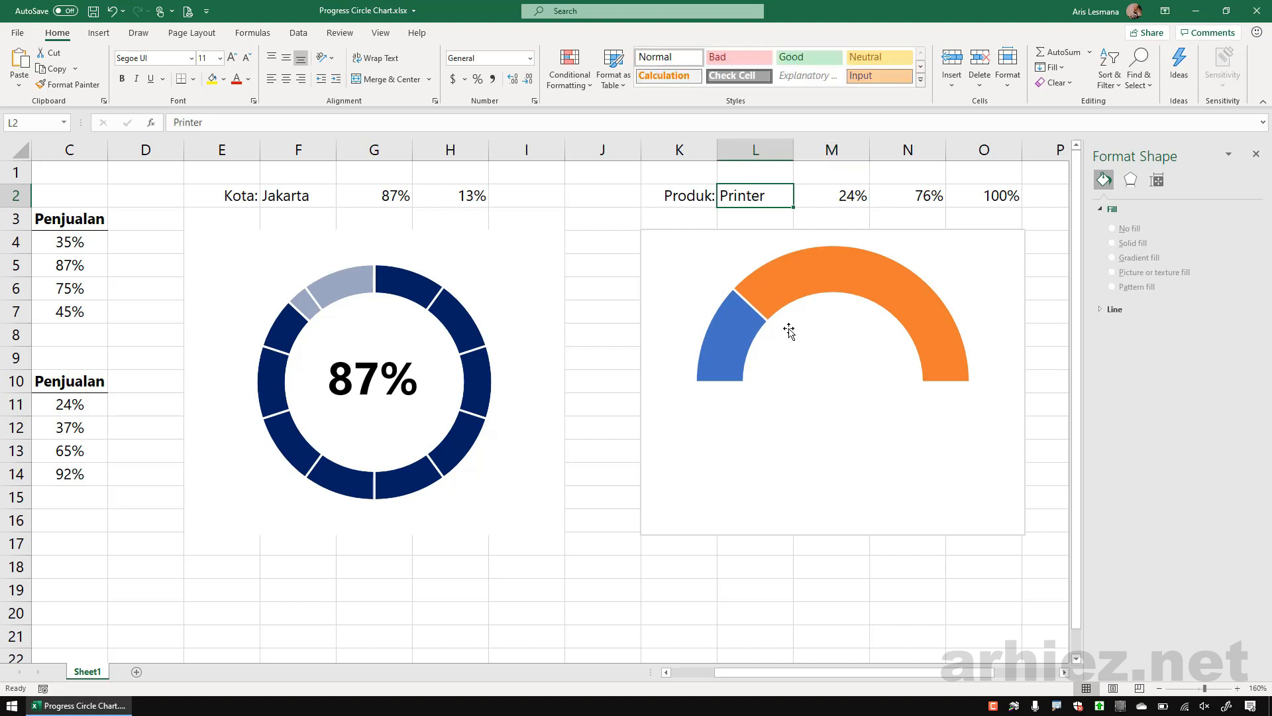
pyautogui.click(746, 558)
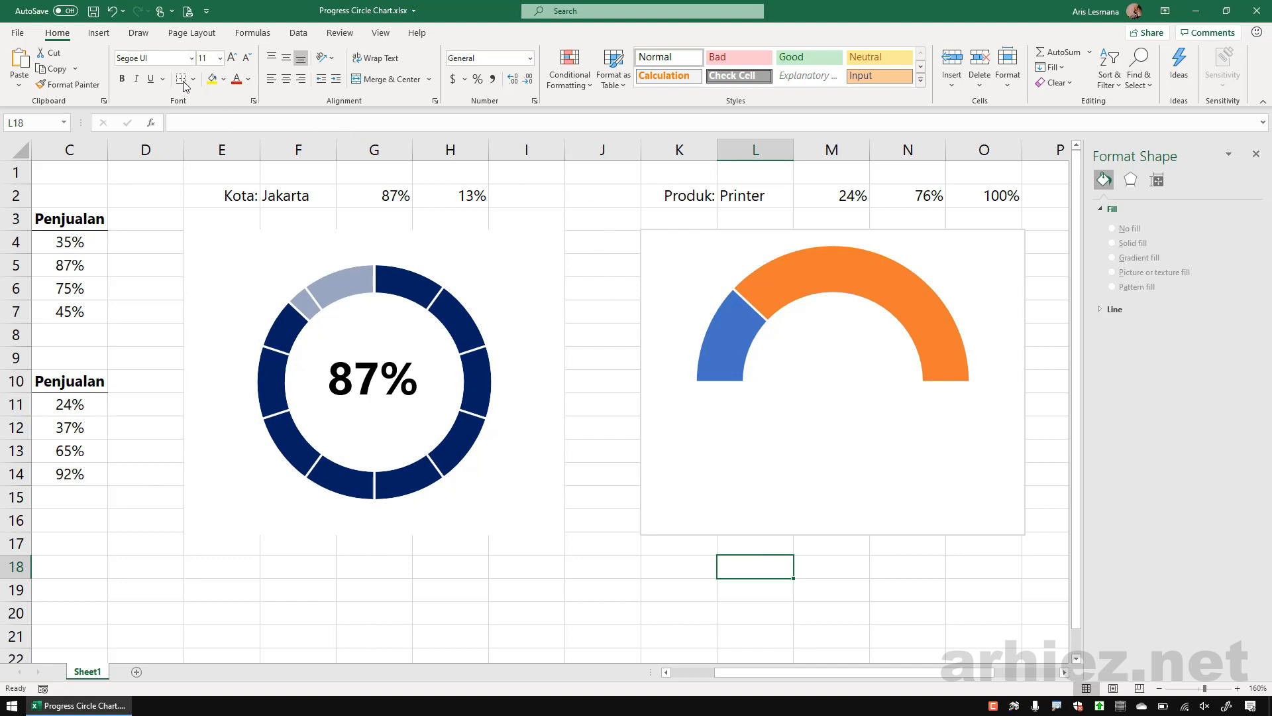
pyautogui.click(99, 33)
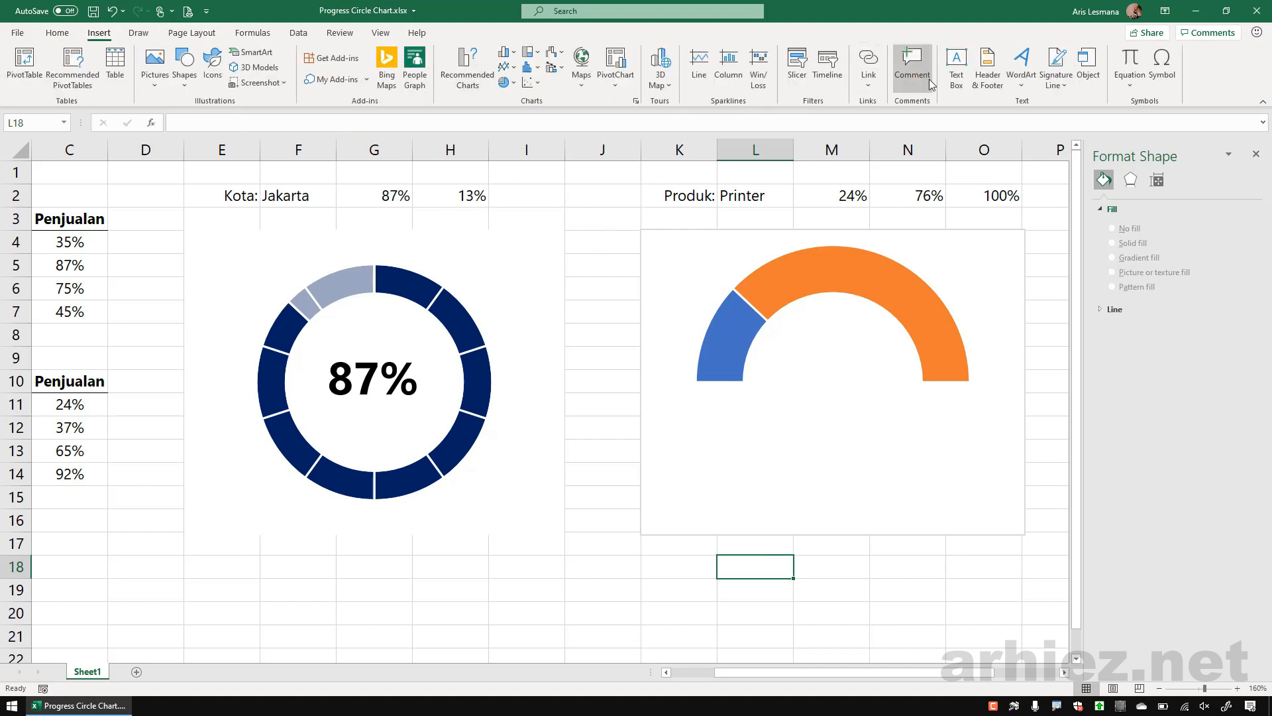
pyautogui.click(956, 66)
pyautogui.moveTo(777, 383); pyautogui.dragTo(903, 432)
# - Insert a second text box about 4.48 cm wide and 0.94 cm high in the empty lower part of the half-doughnut chart
pyautogui.click(99, 33)
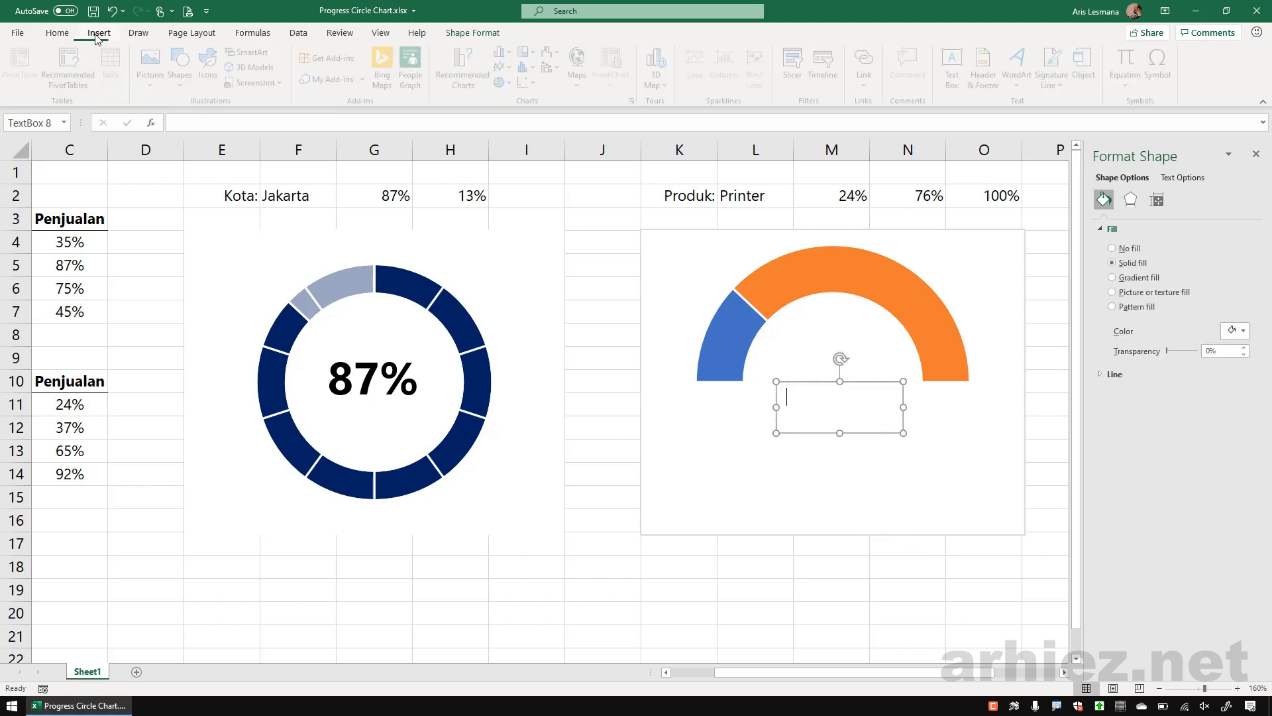
pyautogui.click(956, 66)
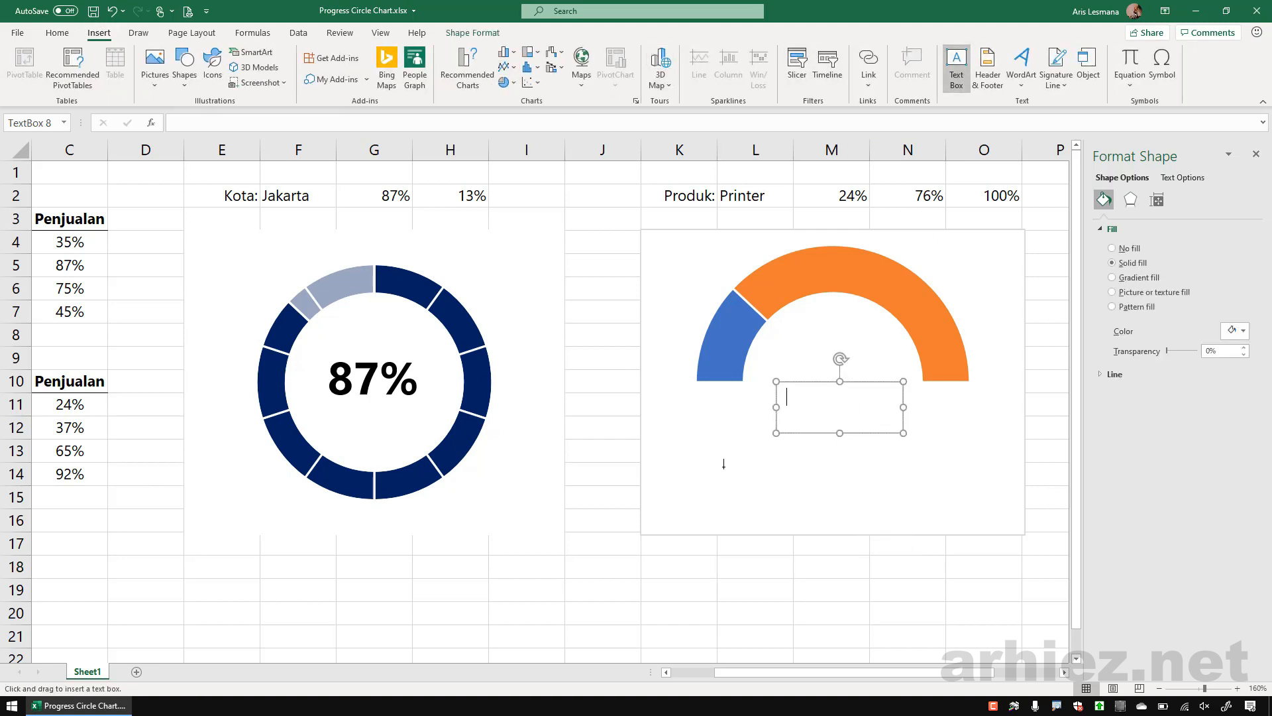
pyautogui.moveTo(788, 483); pyautogui.dragTo(902, 499)
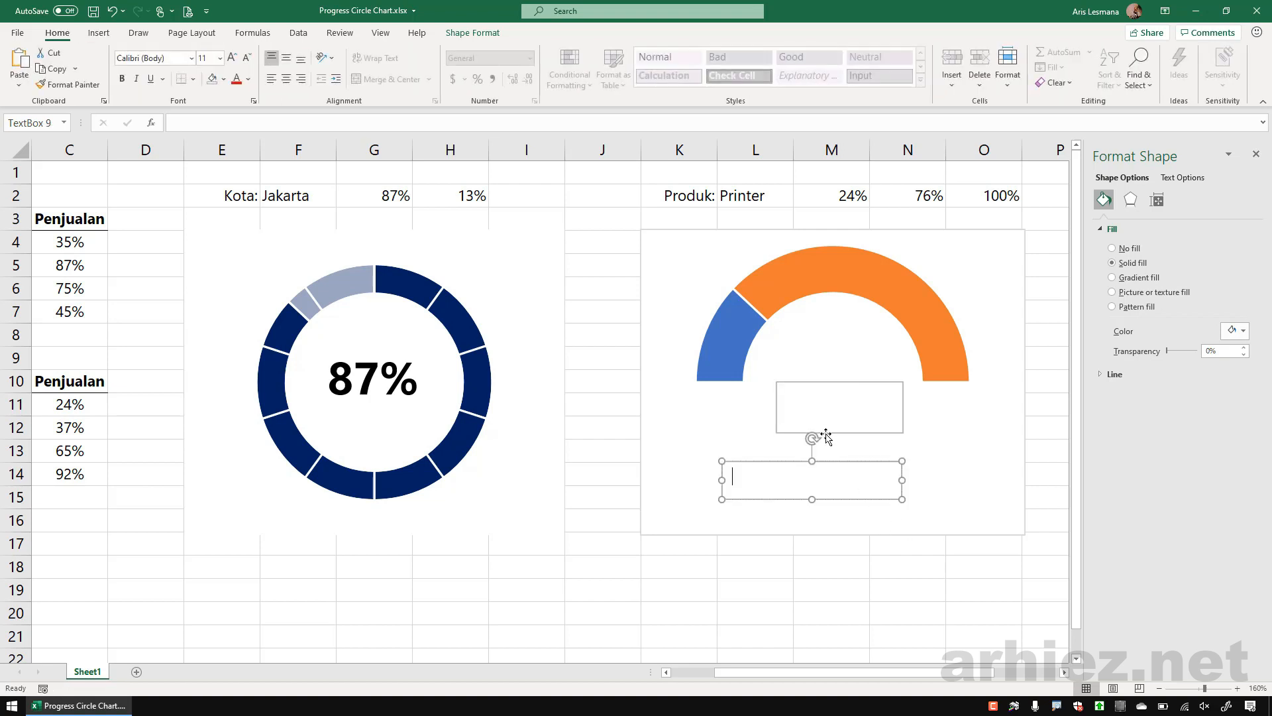
# - Link the upper text box to the chosen product's name with the formula =L2
pyautogui.click(824, 400)
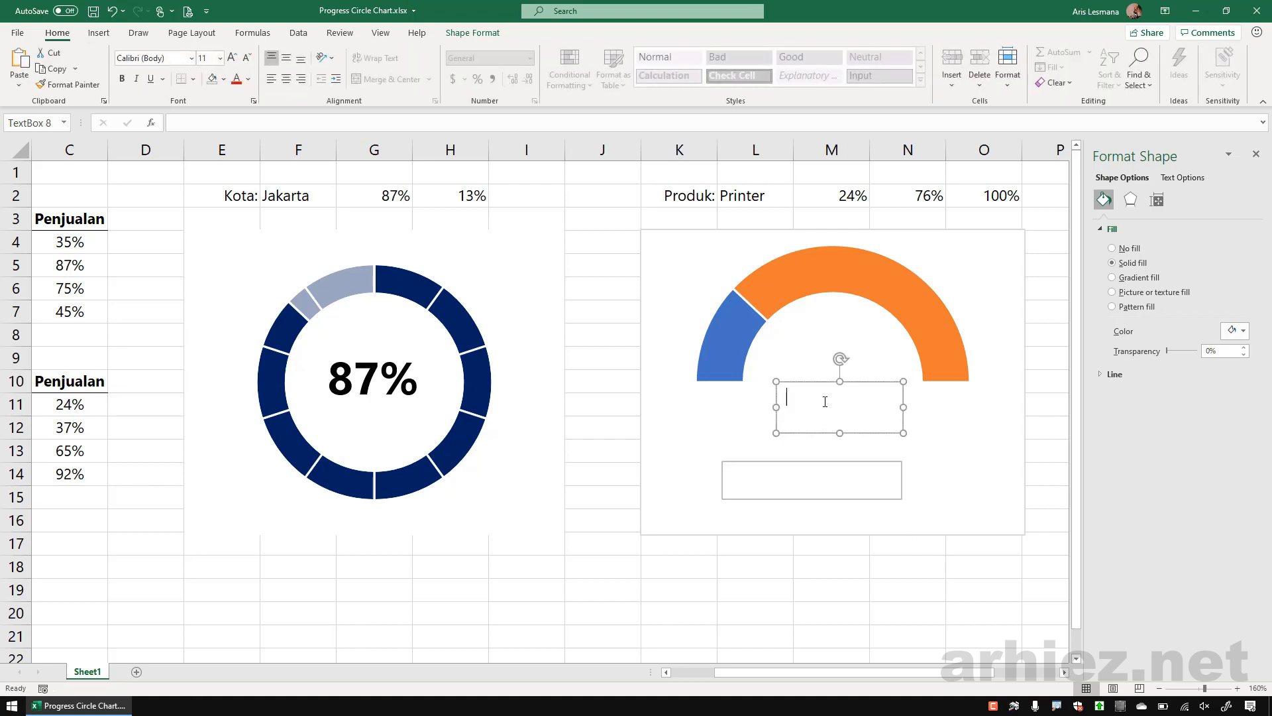
pyautogui.click(191, 124)
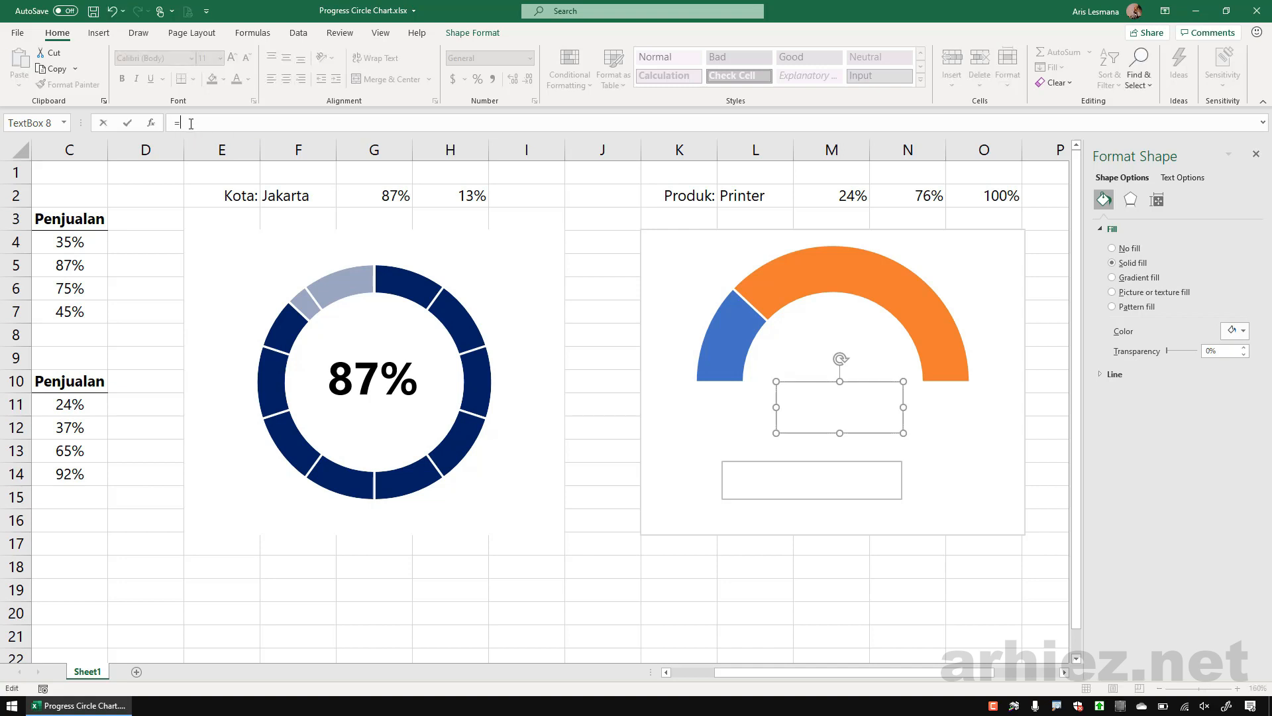
pyautogui.write('=L')
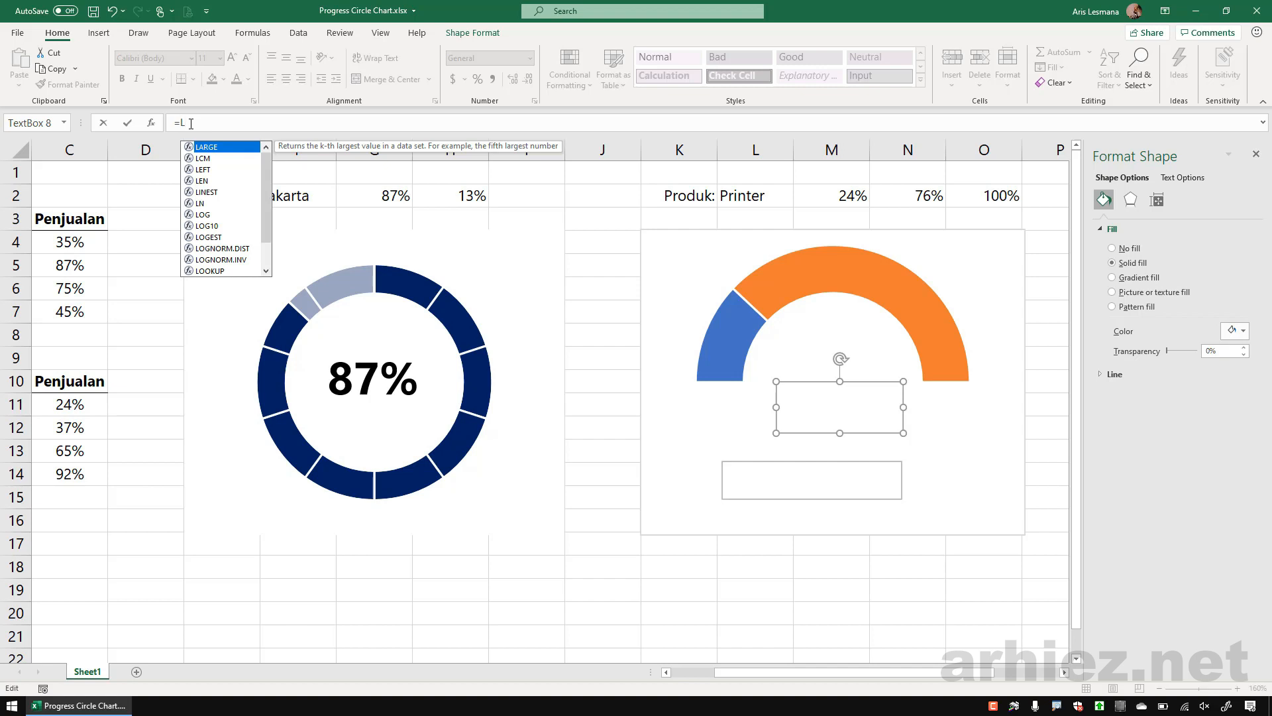
pyautogui.write('2')
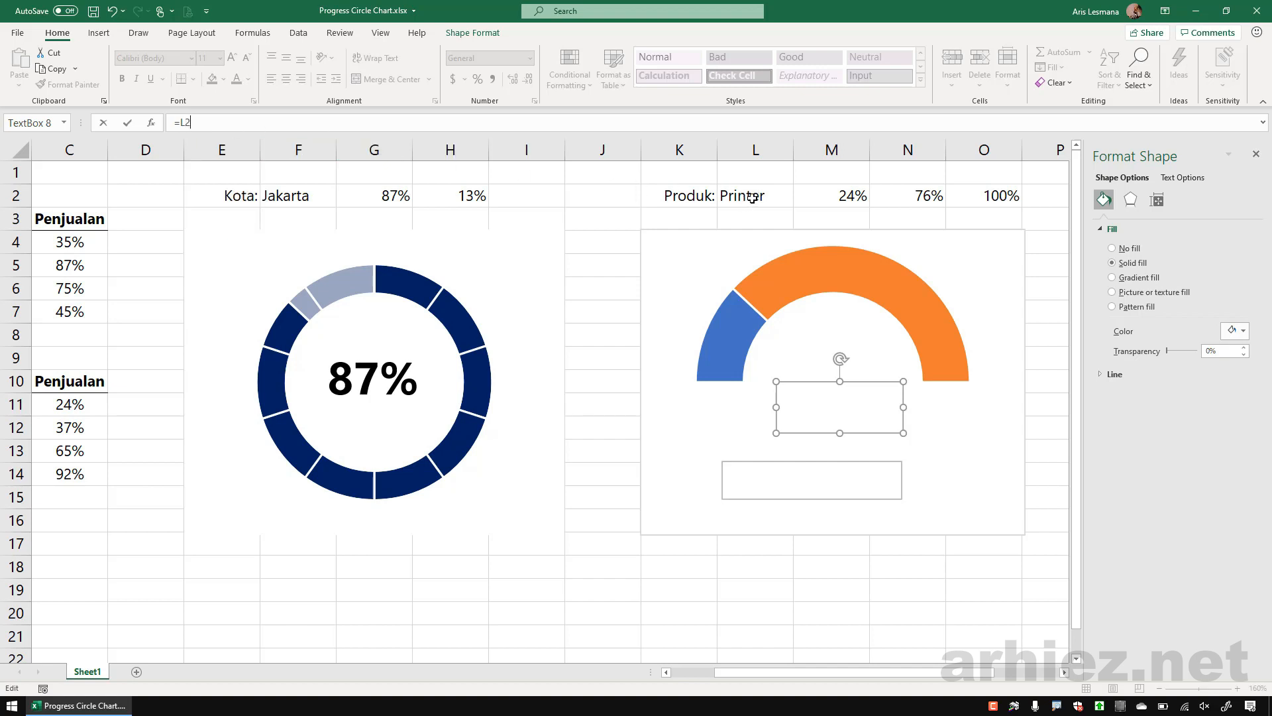
pyautogui.press('Return')
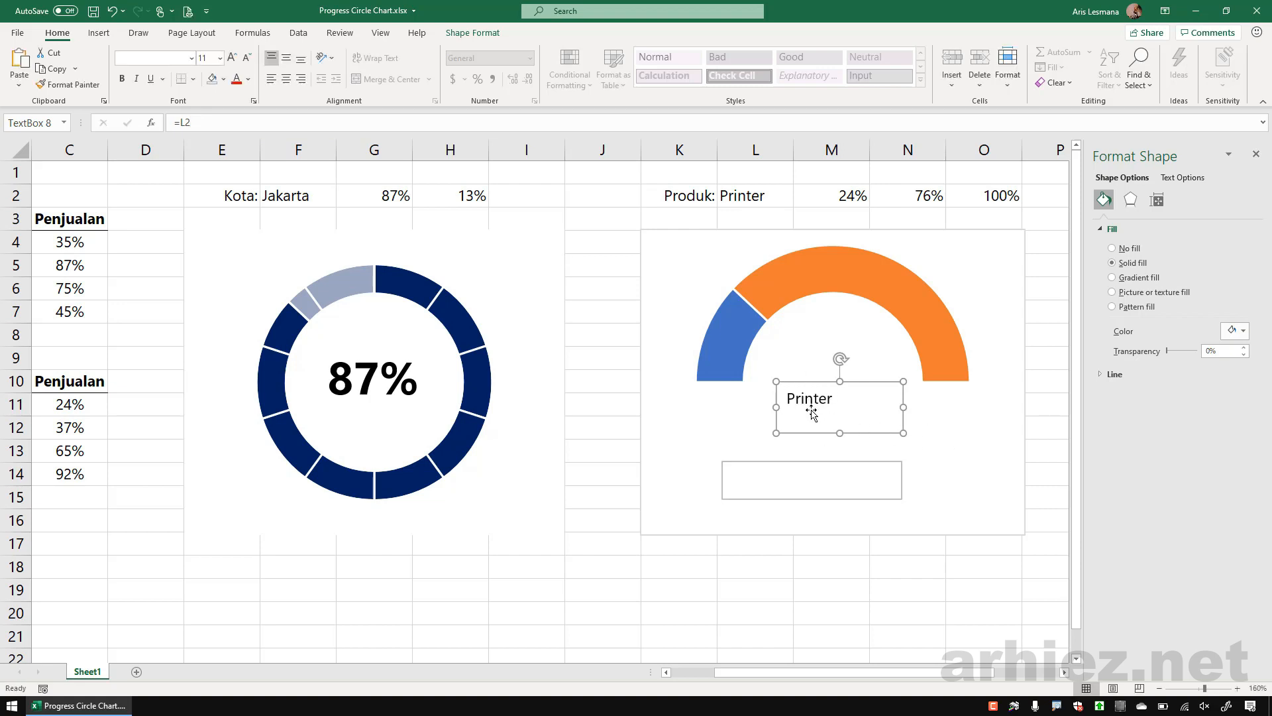
# - Link the lower text box to the product's sales percentage with the formula =M2
pyautogui.click(825, 461)
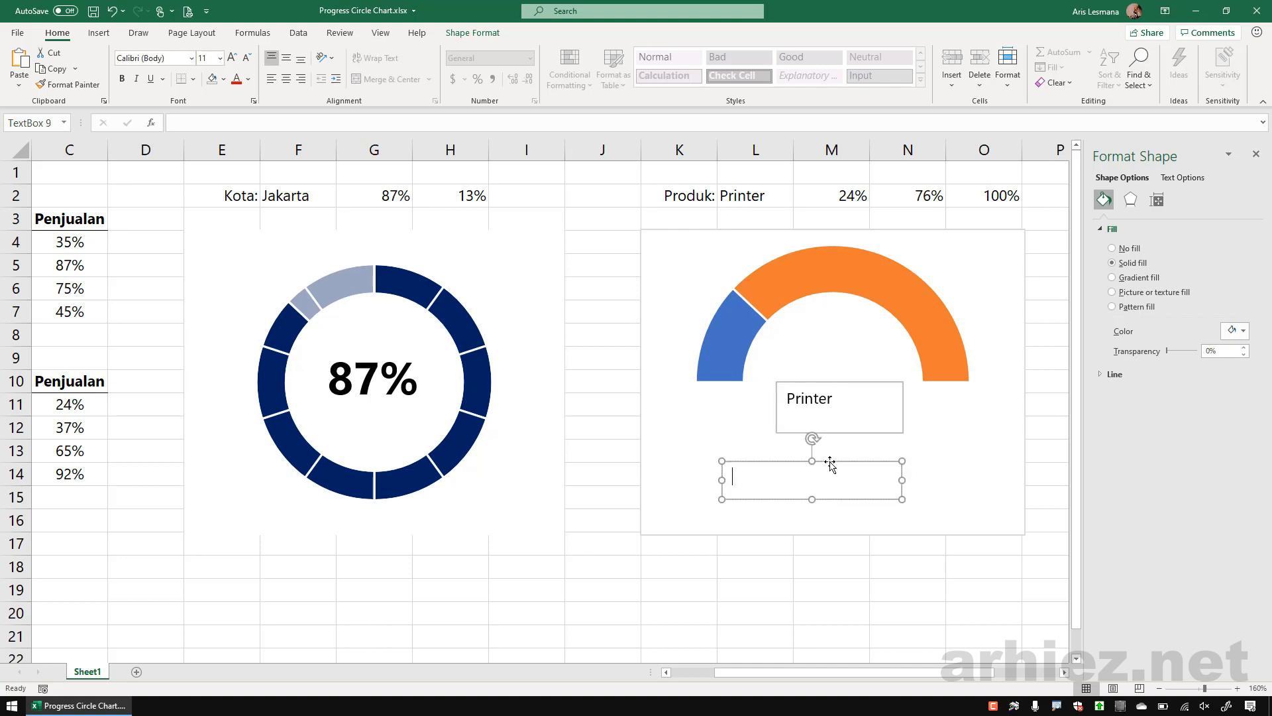
pyautogui.click(299, 123)
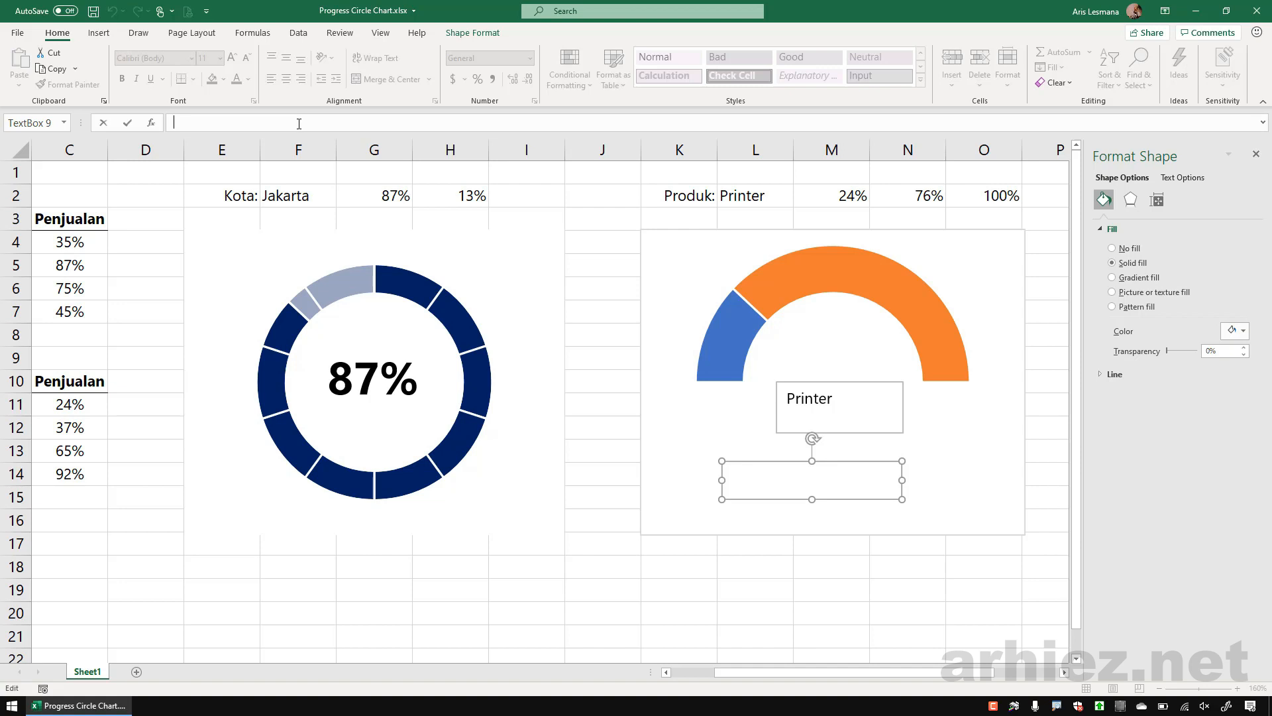
pyautogui.write('=M2')
pyautogui.press('Return')
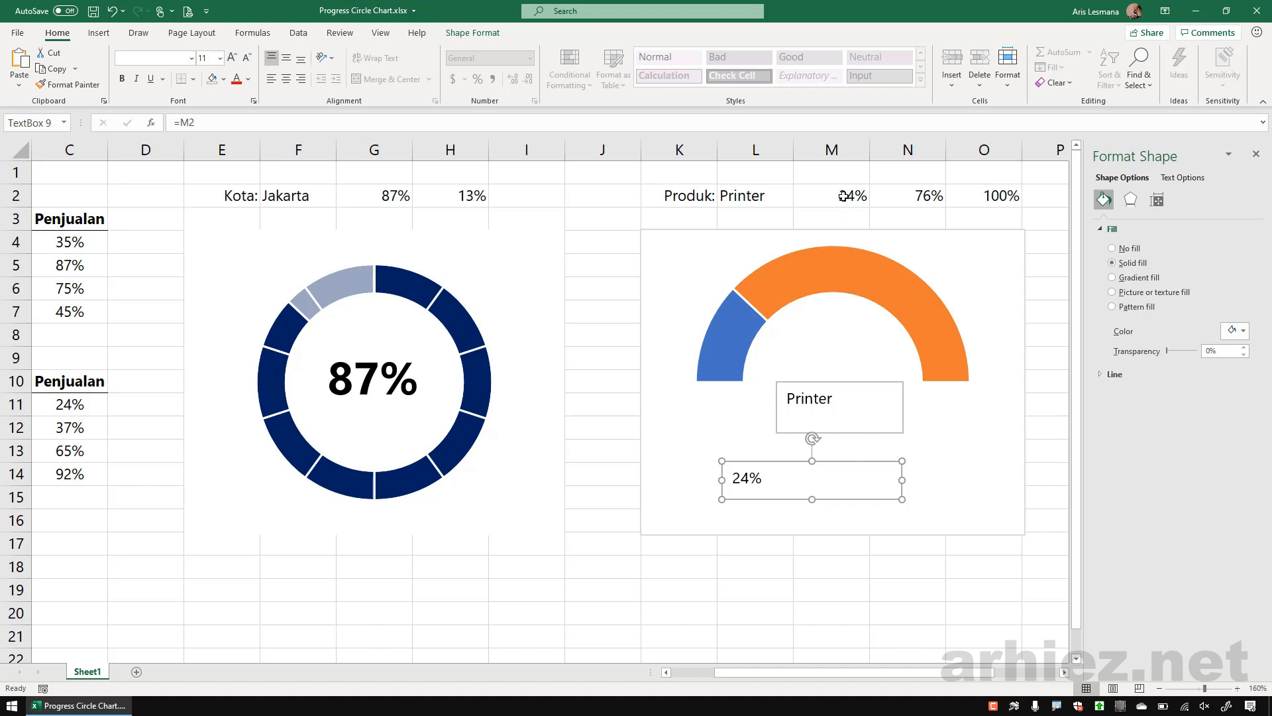
# - Centre the product name text both ways, make it bold at size 20, and move its box up inside the half-doughnut
pyautogui.click(859, 384)
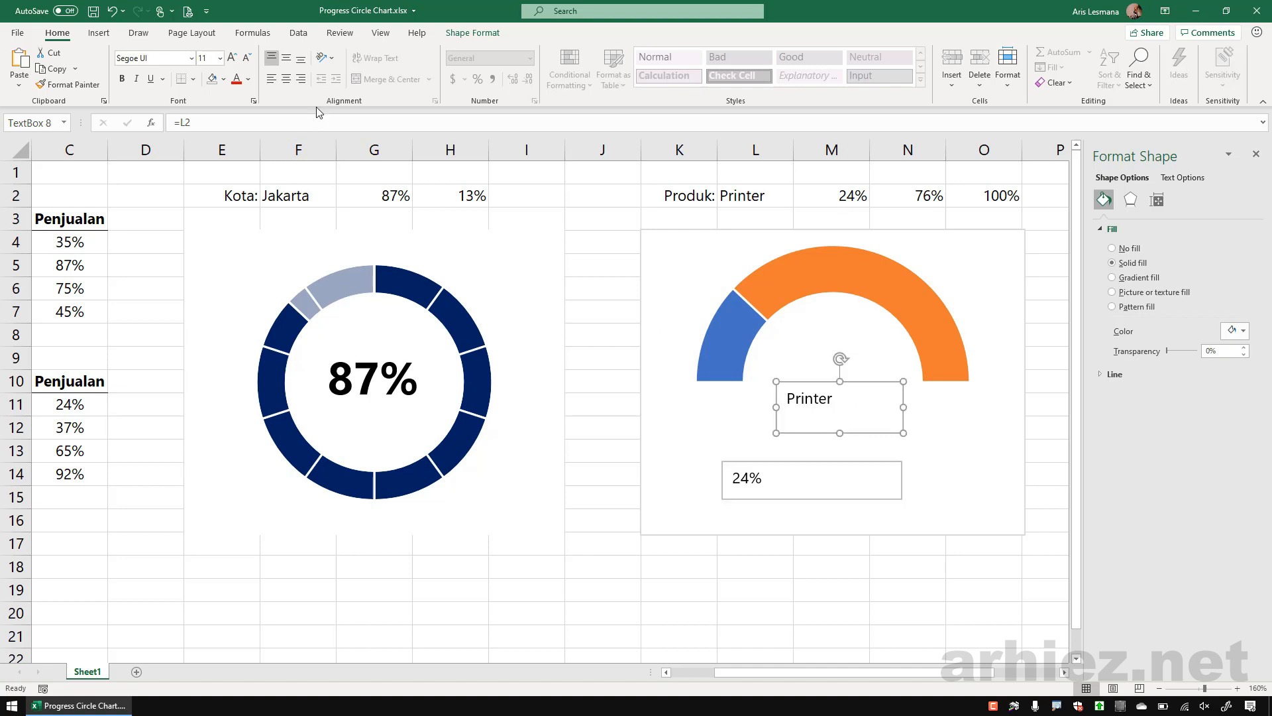
pyautogui.click(286, 81)
pyautogui.click(286, 58)
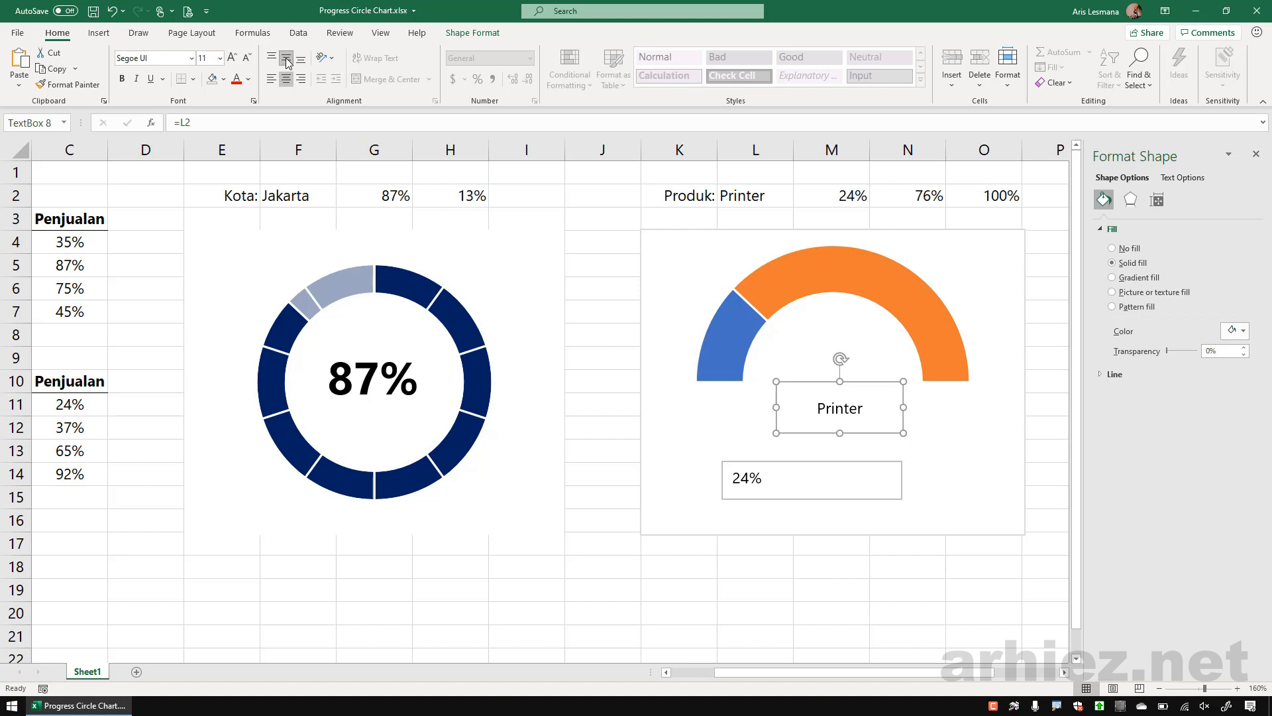
pyautogui.click(122, 79)
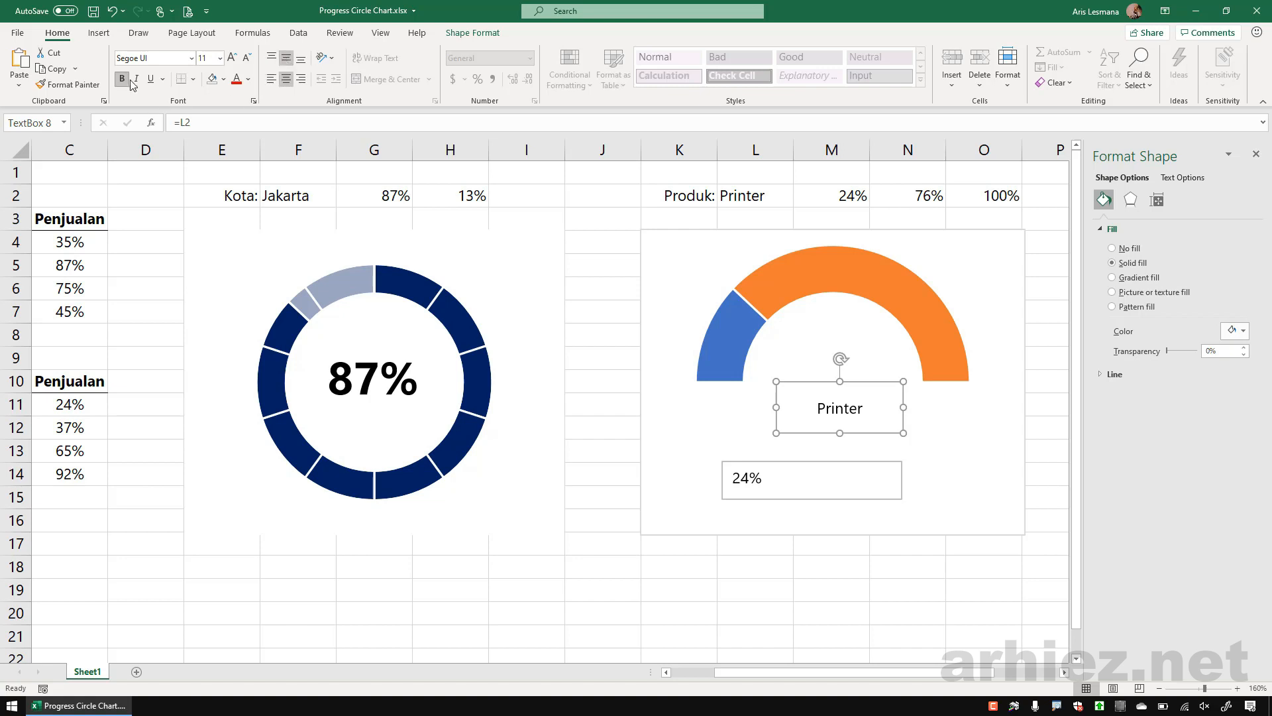
pyautogui.click(231, 59)
pyautogui.click(231, 58)
pyautogui.click(231, 58)
pyautogui.click(232, 59)
pyautogui.click(231, 58)
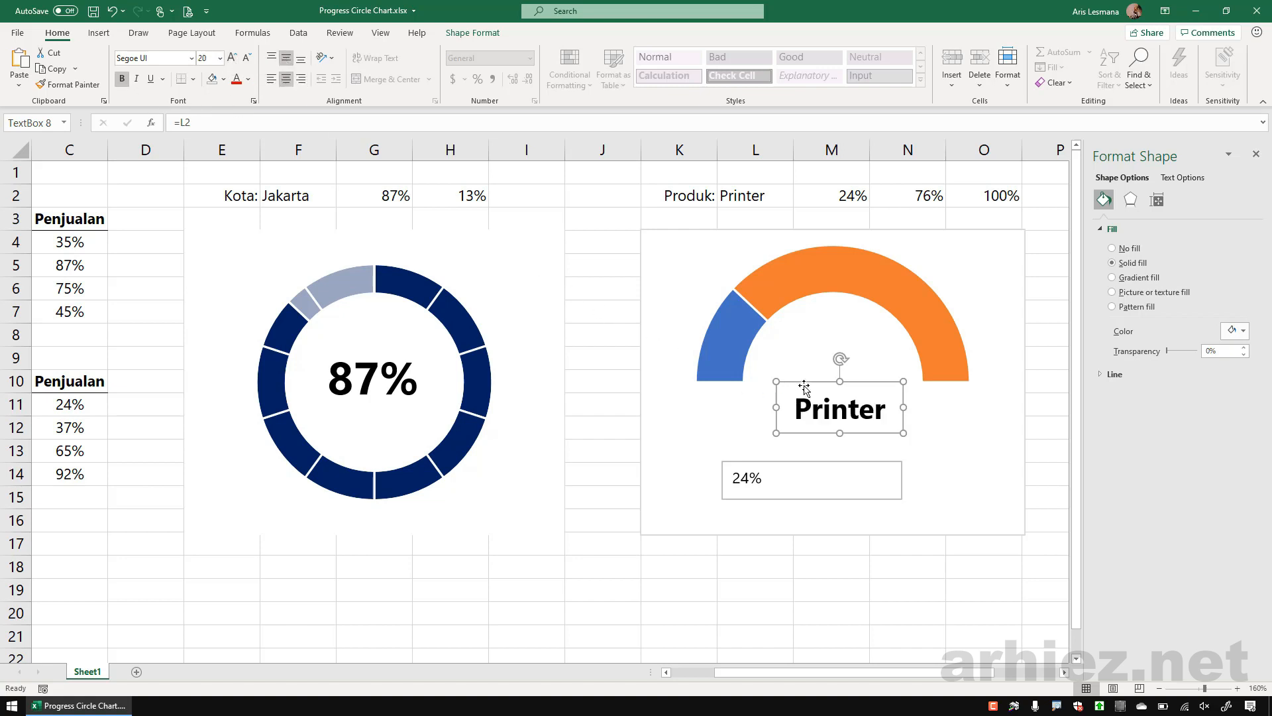
pyautogui.moveTo(801, 383); pyautogui.dragTo(797, 337)
# - Centre the percentage text both ways, make it bold at size 32, and move its box directly below the product name
pyautogui.click(784, 462)
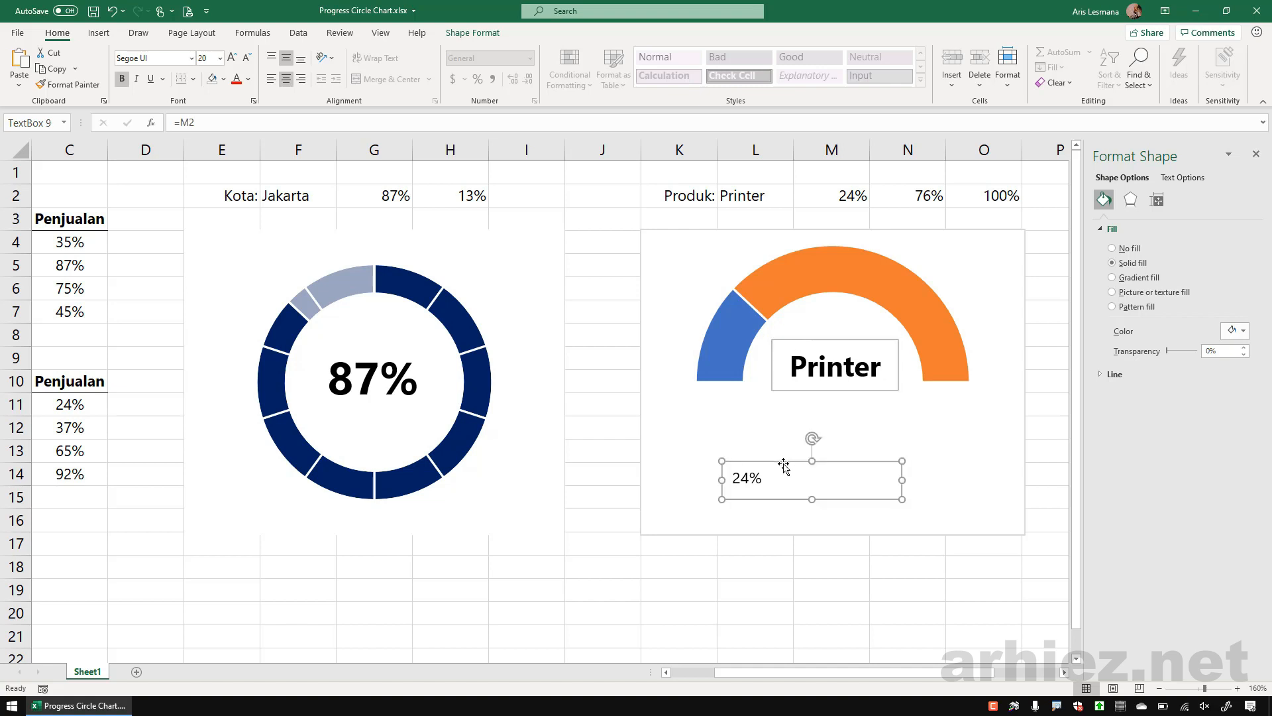
pyautogui.click(285, 79)
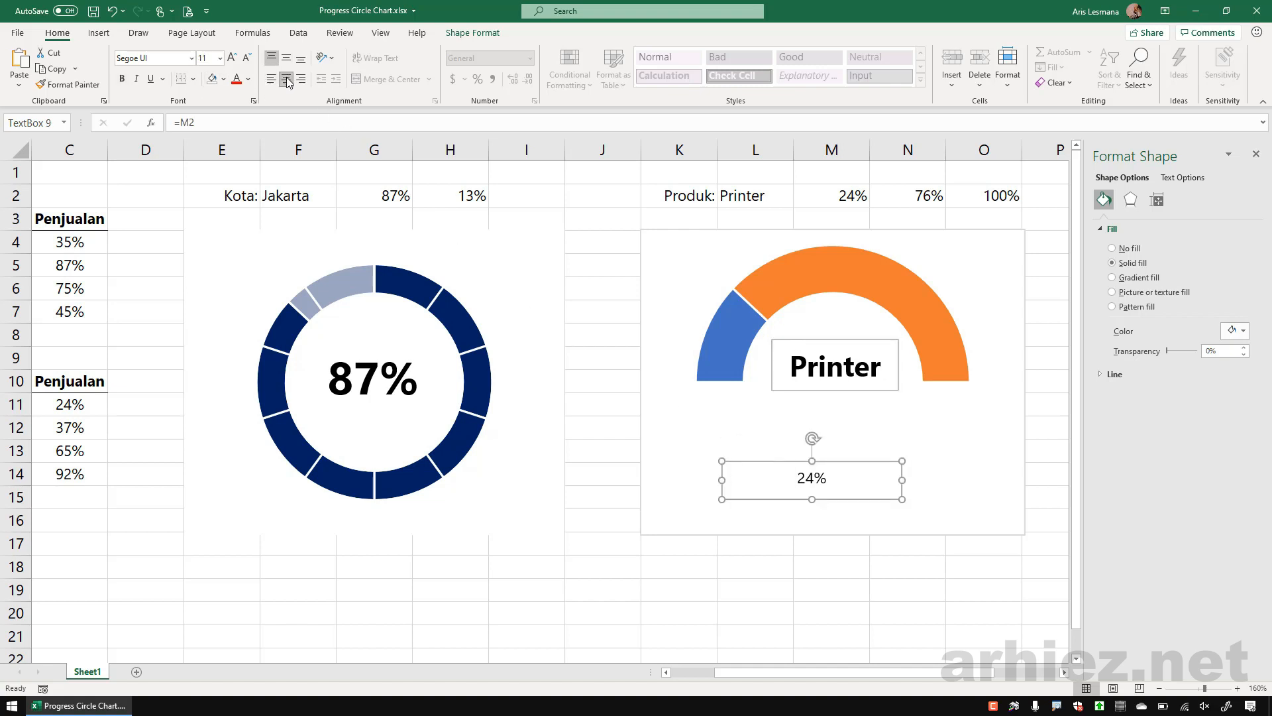
pyautogui.click(287, 59)
pyautogui.click(122, 79)
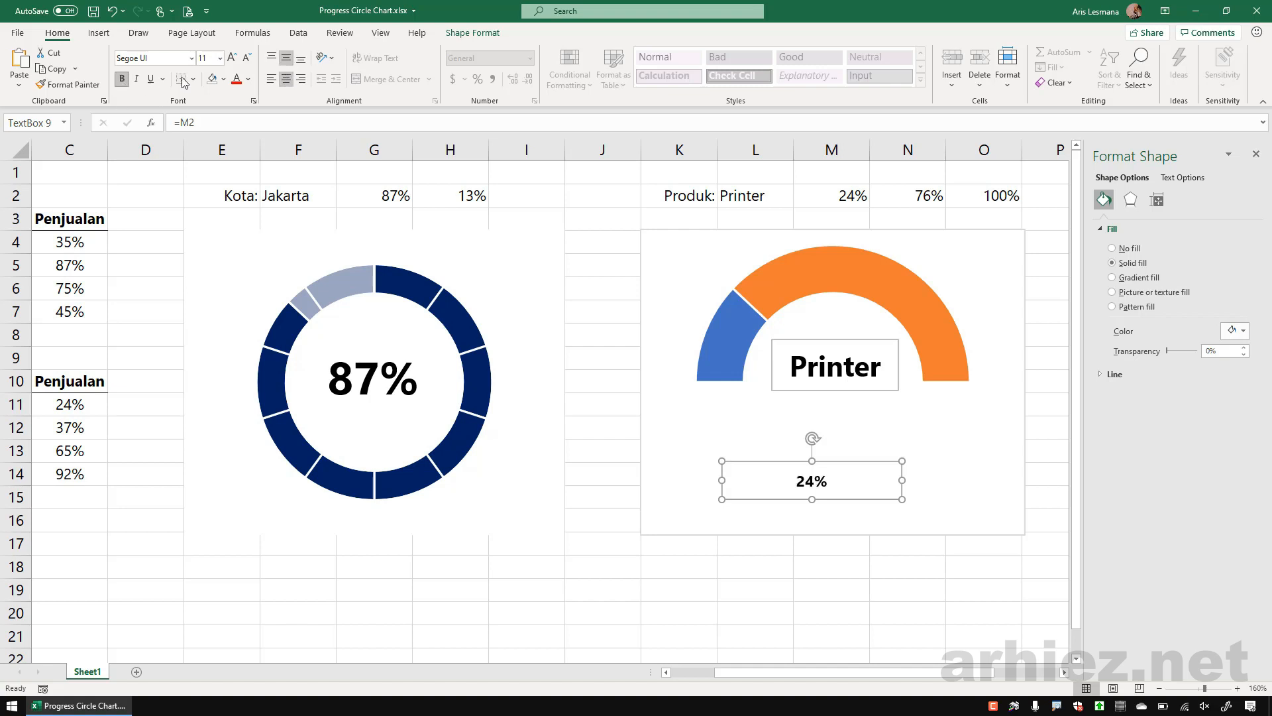
pyautogui.click(232, 58)
pyautogui.click(231, 58)
pyautogui.click(232, 58)
pyautogui.click(232, 58)
pyautogui.click(232, 58)
pyautogui.click(232, 58)
pyautogui.click(232, 59)
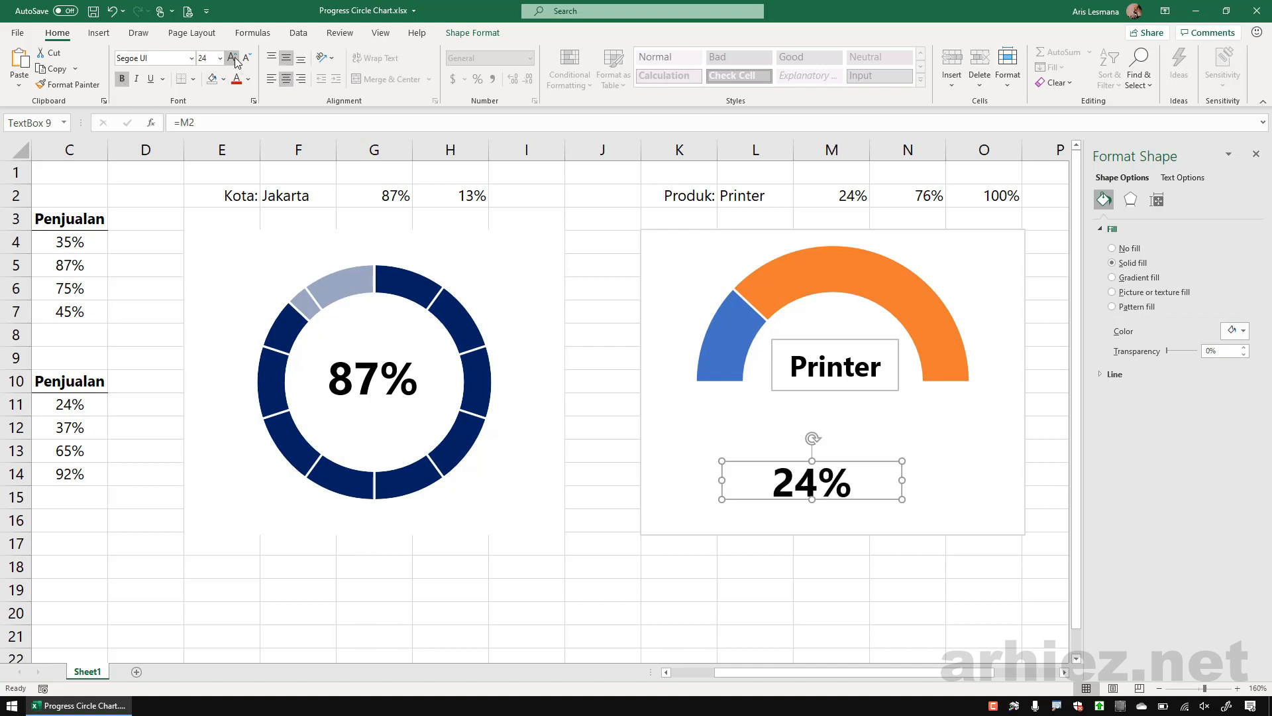
pyautogui.click(232, 58)
pyautogui.moveTo(868, 459); pyautogui.dragTo(897, 406)
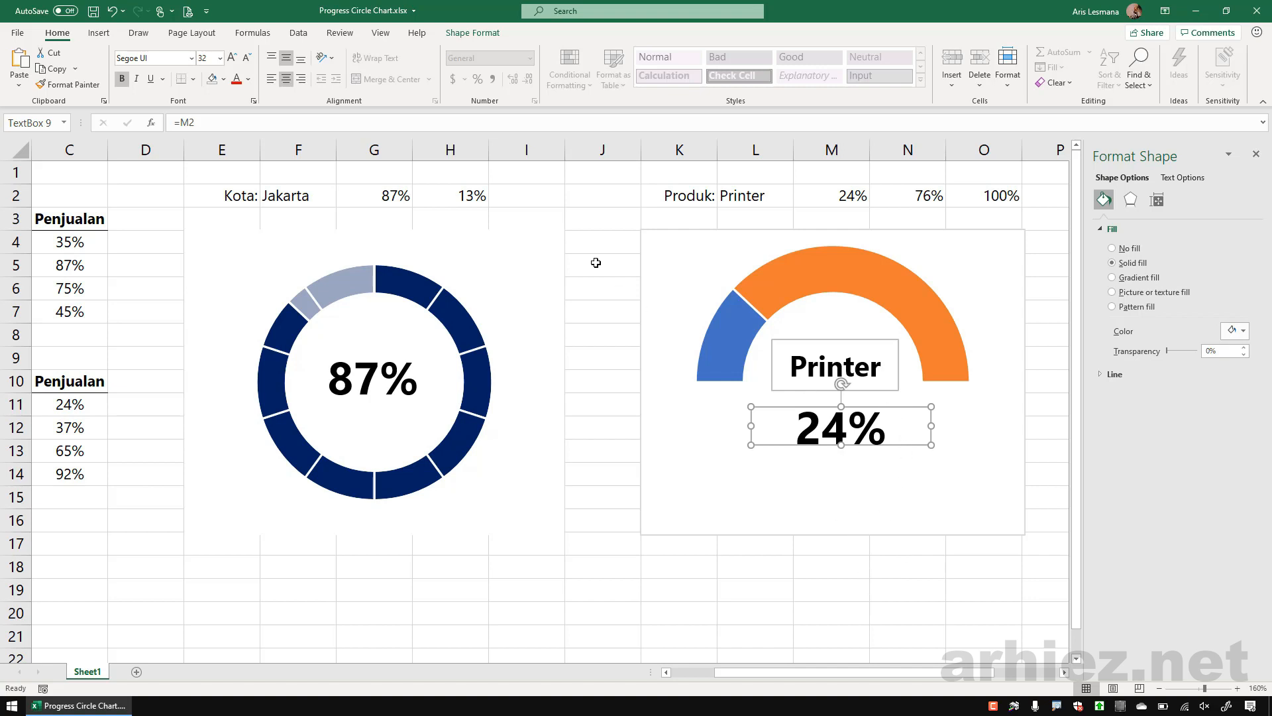
# - Set the percentage text box to No Fill and No Outline
pyautogui.click(473, 33)
pyautogui.click(490, 55)
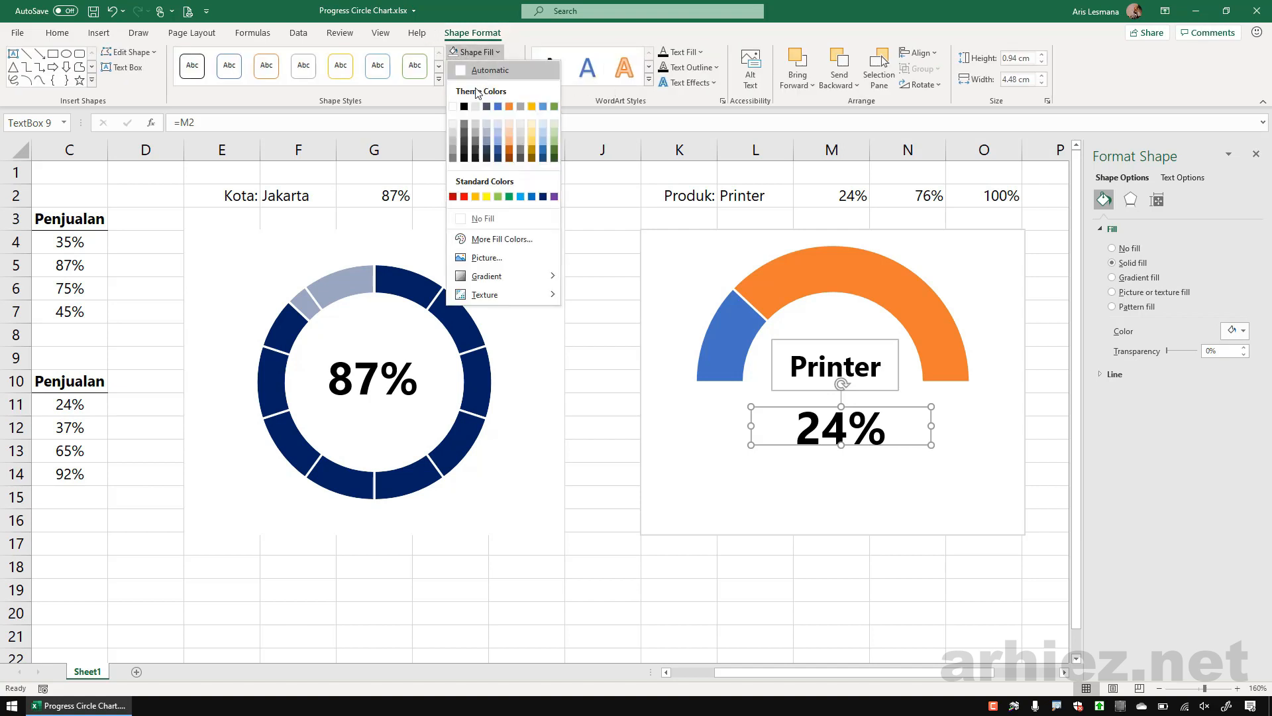
pyautogui.click(493, 218)
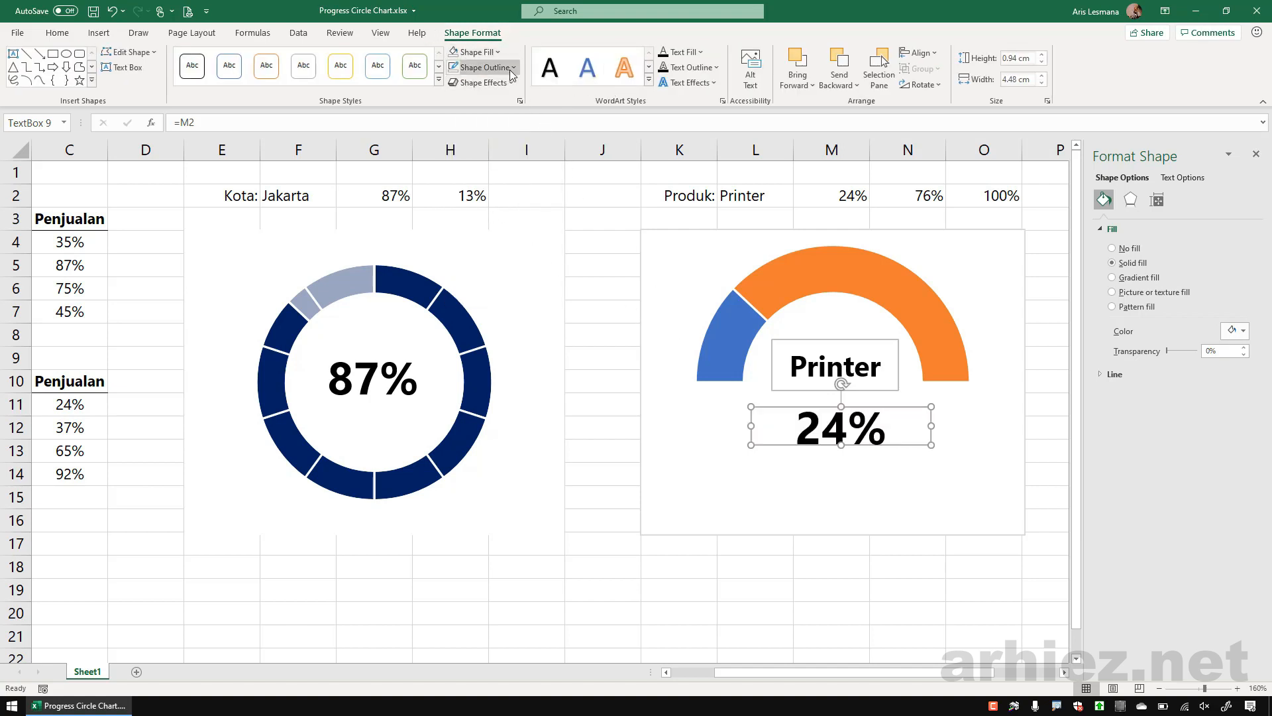
pyautogui.click(486, 67)
pyautogui.click(497, 233)
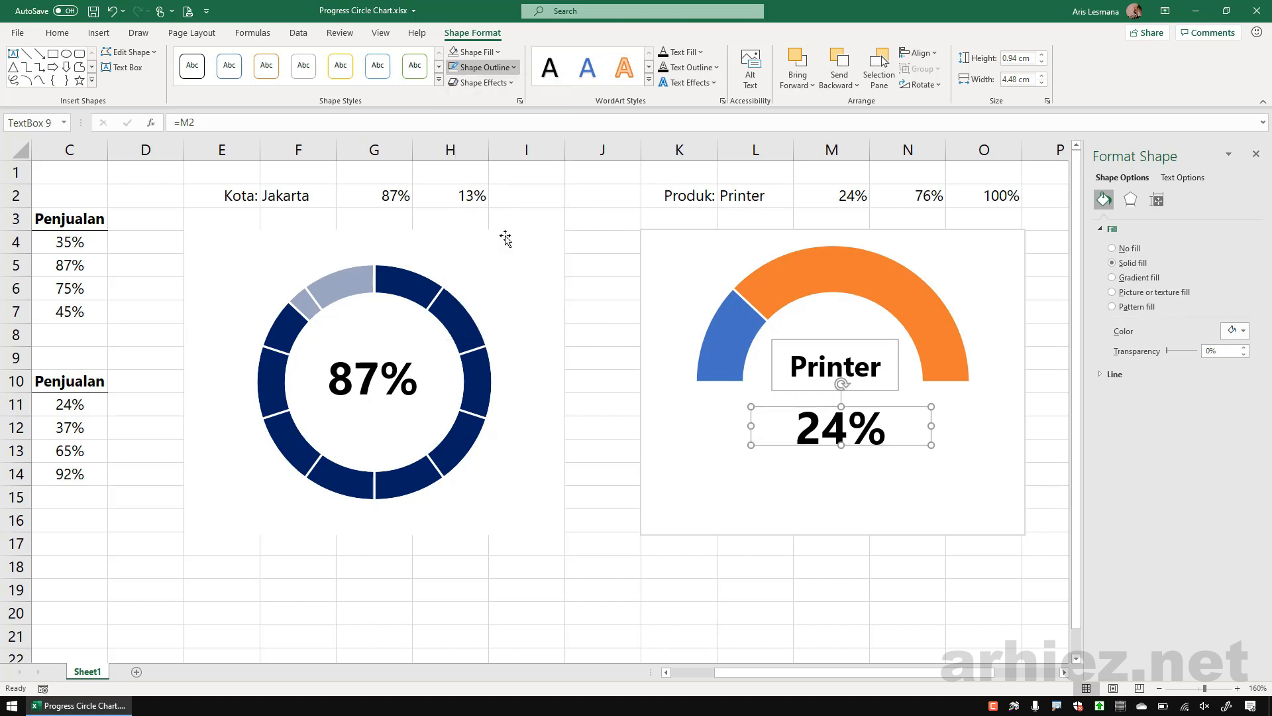
# - Set the product name text box to No Fill and No Outline, and deselect it
pyautogui.click(830, 342)
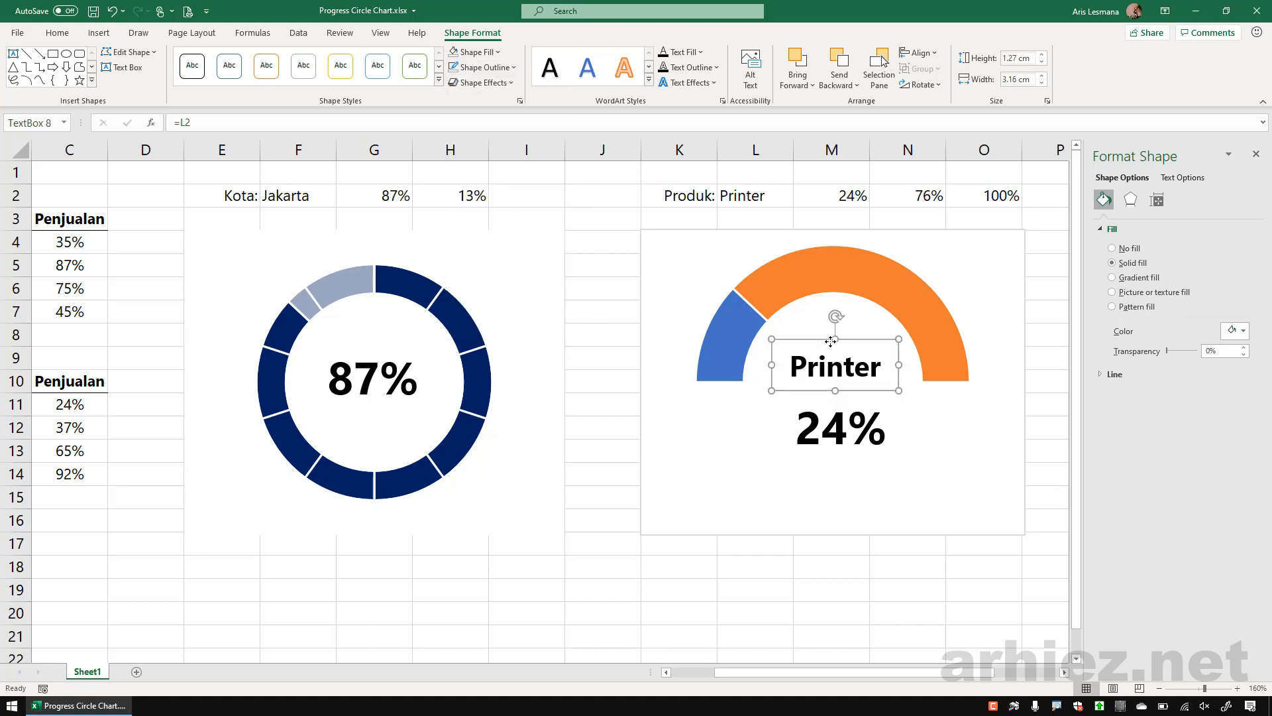
pyautogui.click(490, 53)
pyautogui.click(492, 218)
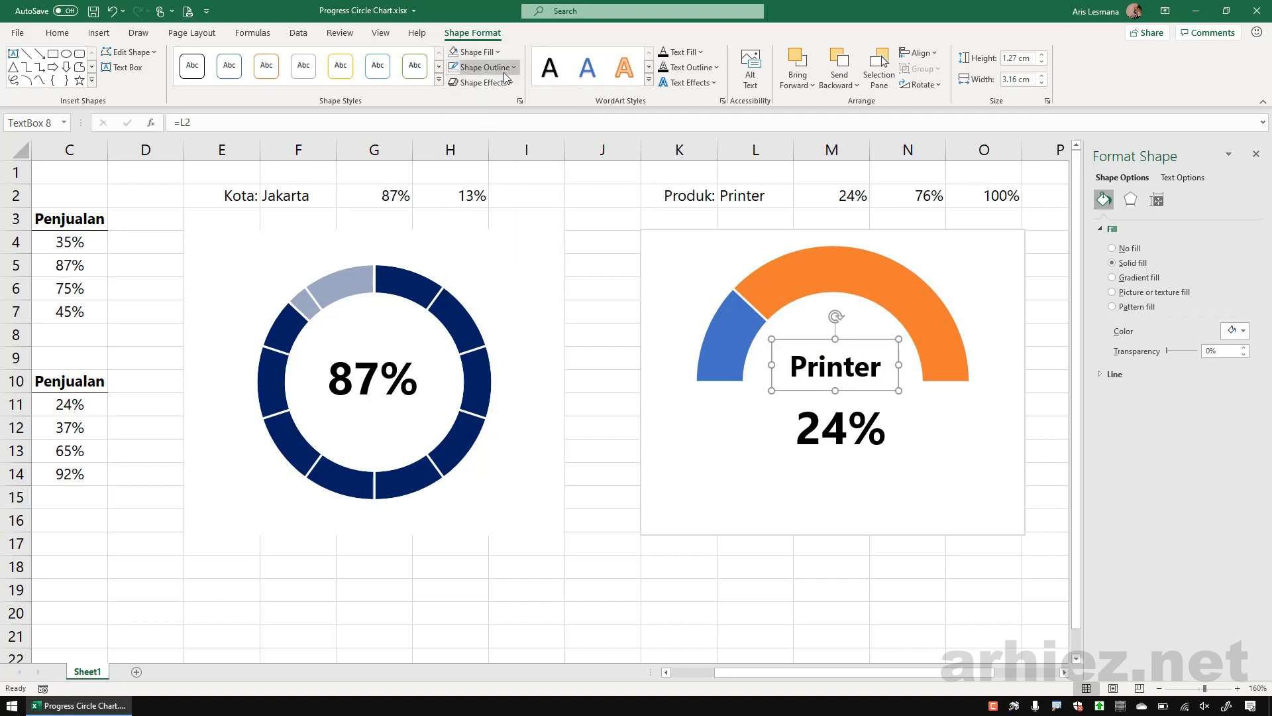
pyautogui.click(483, 67)
pyautogui.click(493, 233)
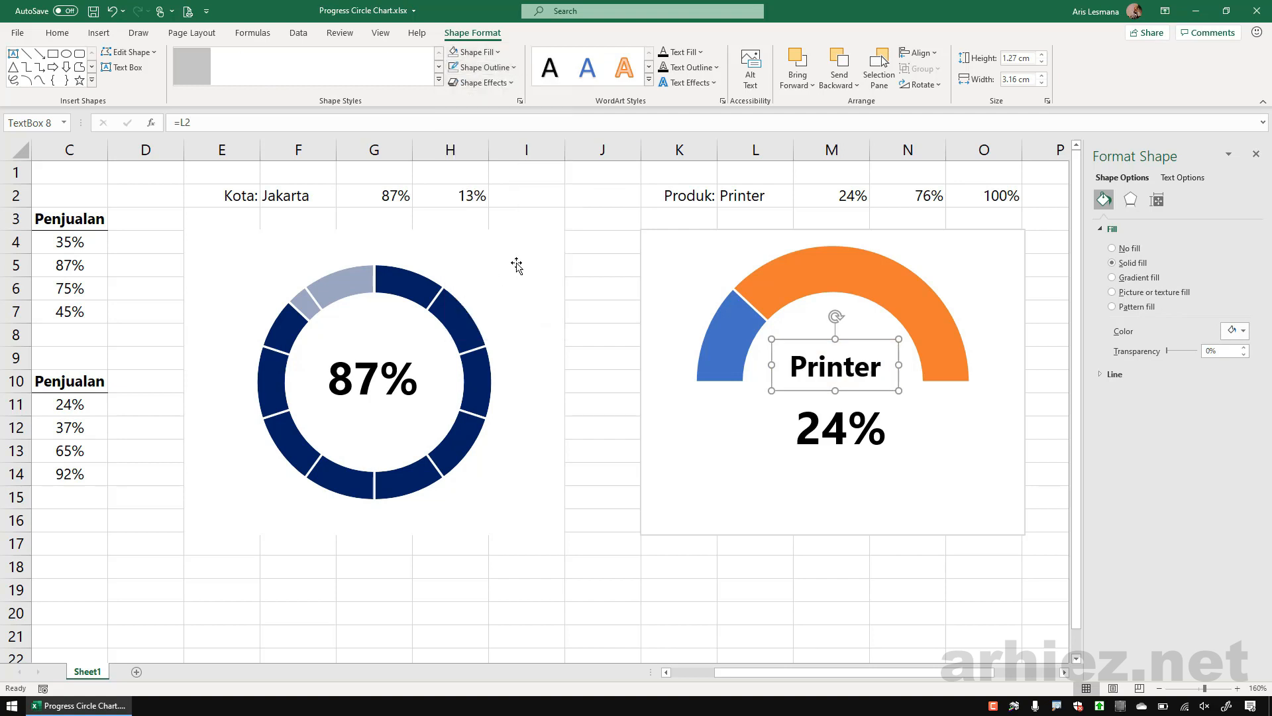
pyautogui.click(673, 594)
# - Set the half-doughnut chart area to No Outline and close the formatting pane
pyautogui.click(658, 507)
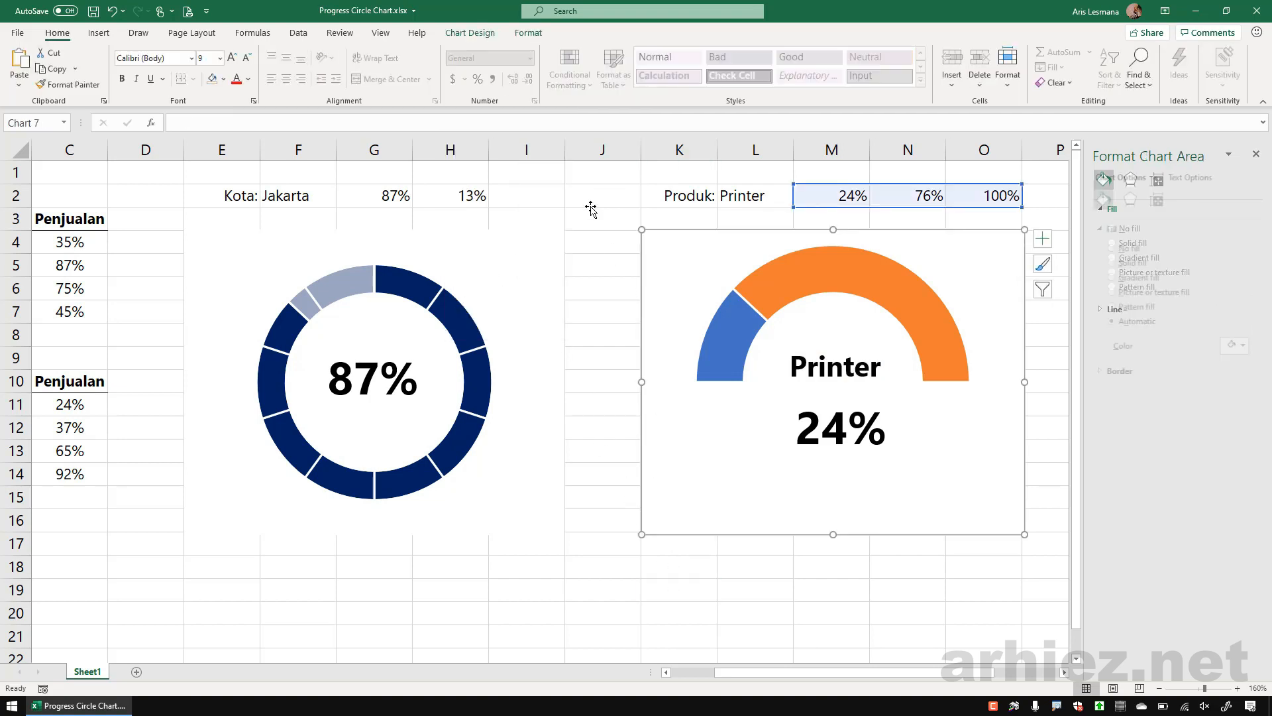
pyautogui.click(528, 34)
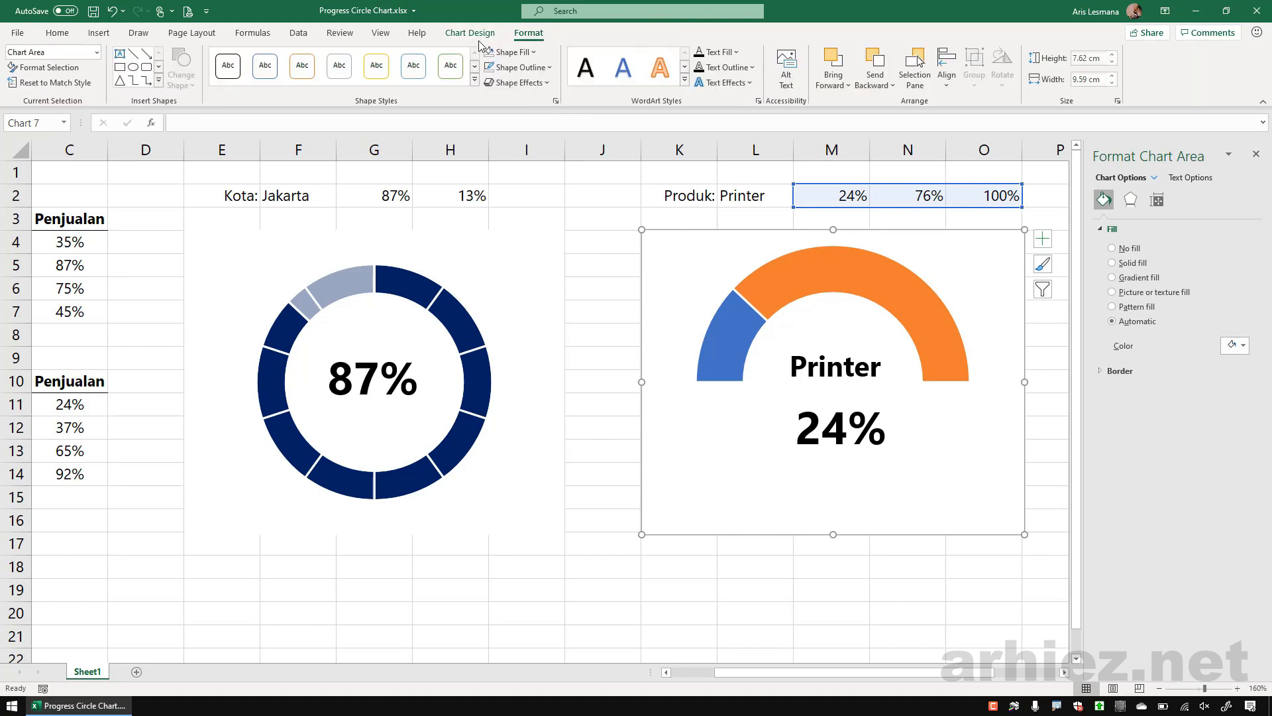
pyautogui.click(520, 67)
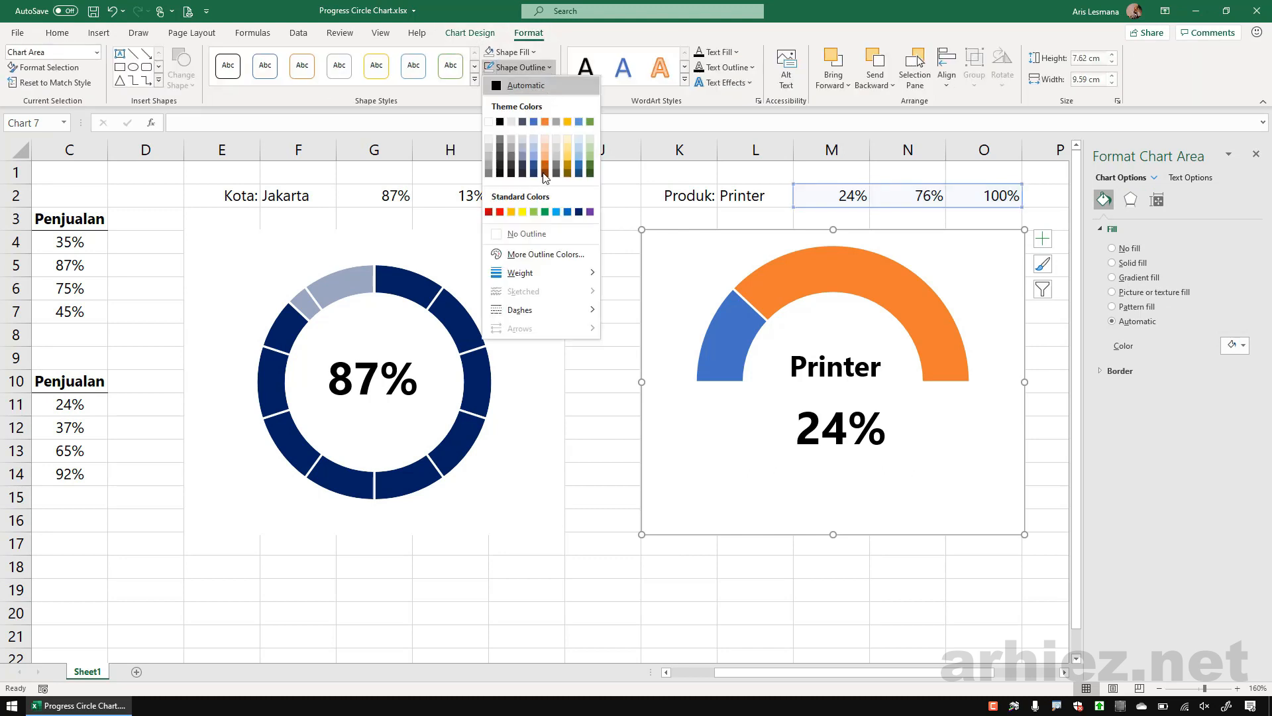
pyautogui.click(540, 238)
pyautogui.click(597, 347)
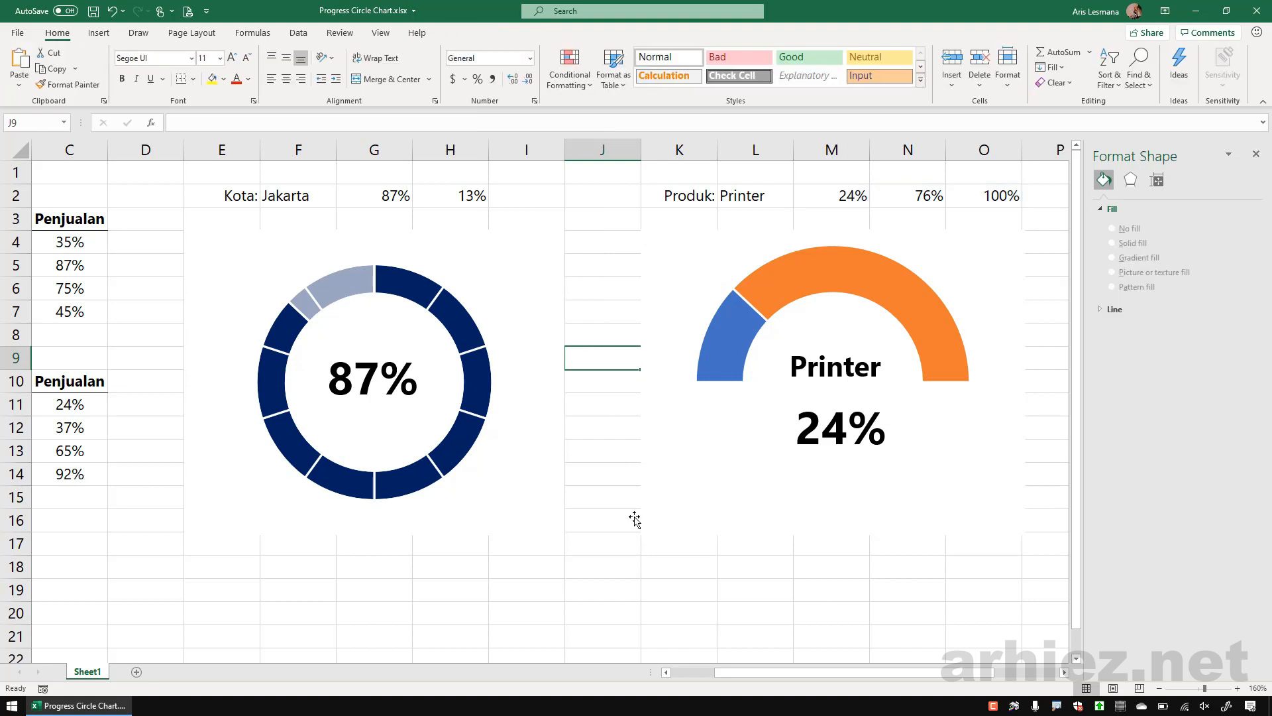
pyautogui.click(1256, 155)
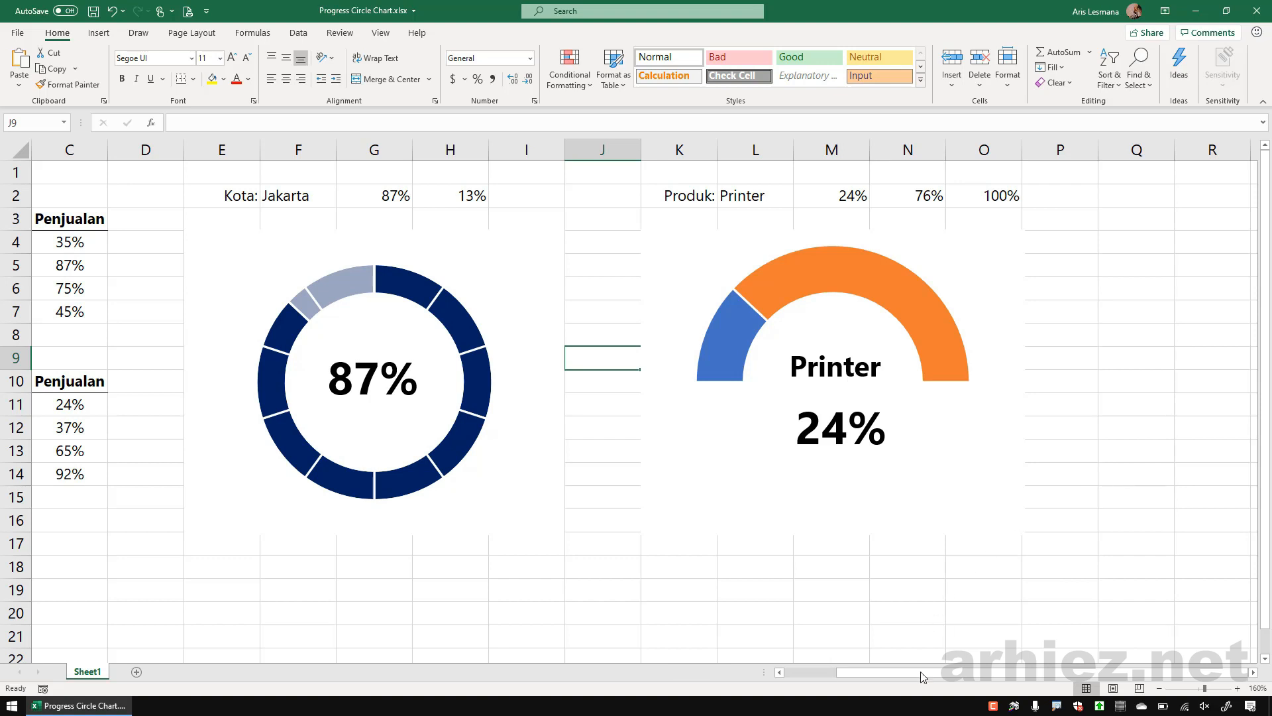
pyautogui.moveTo(924, 675); pyautogui.dragTo(828, 680)
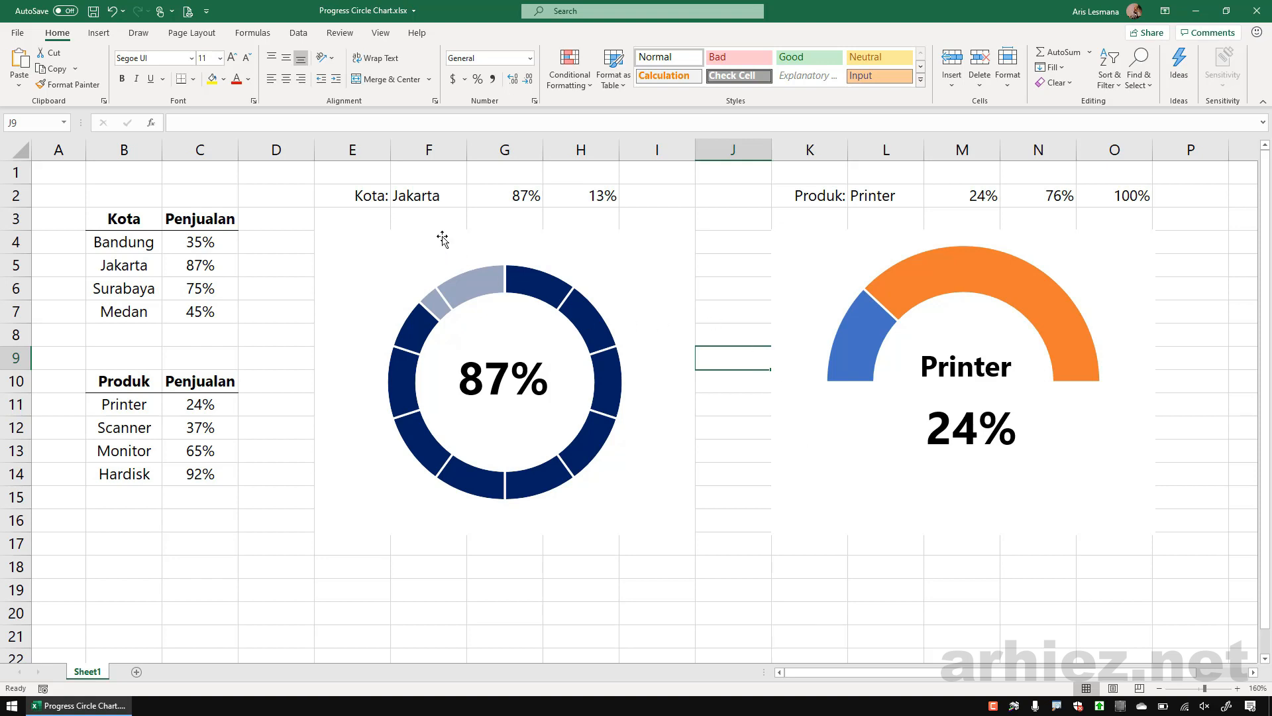
# - Restrict the city cell F2 to a dropdown list using data validation, with the city names in B4:B7 as its source
pyautogui.click(434, 195)
pyautogui.click(880, 196)
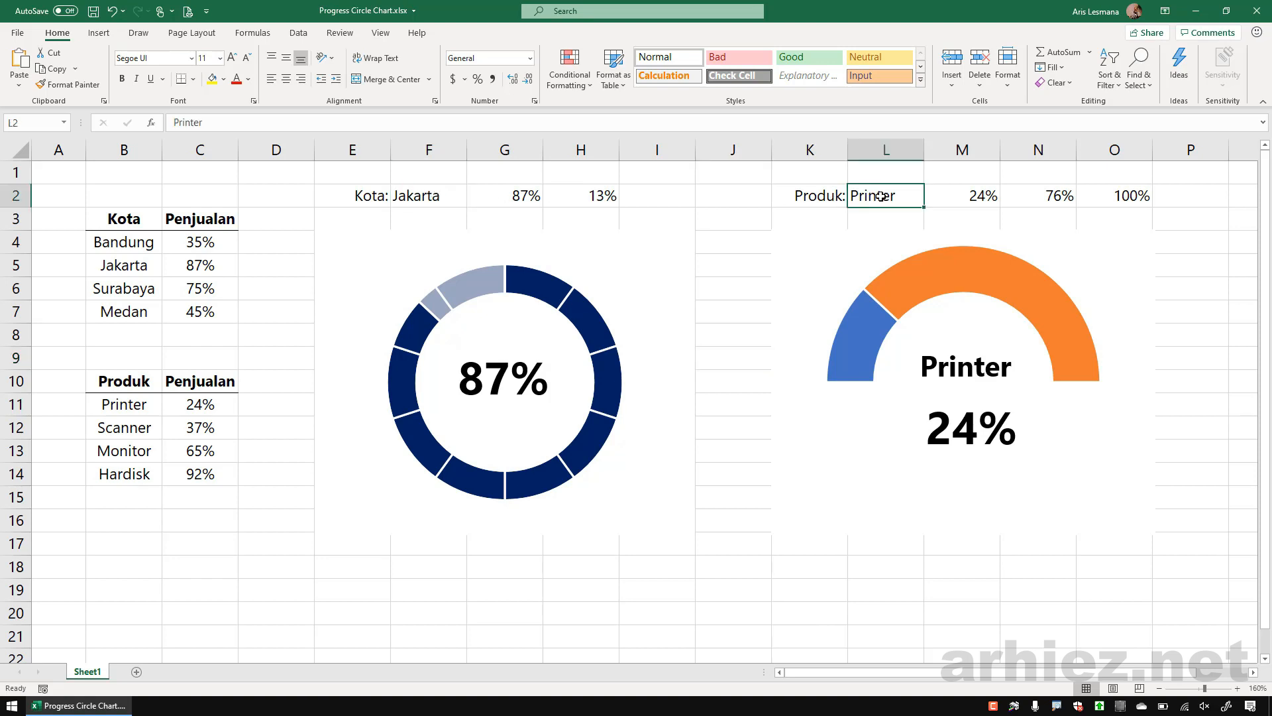
pyautogui.click(426, 196)
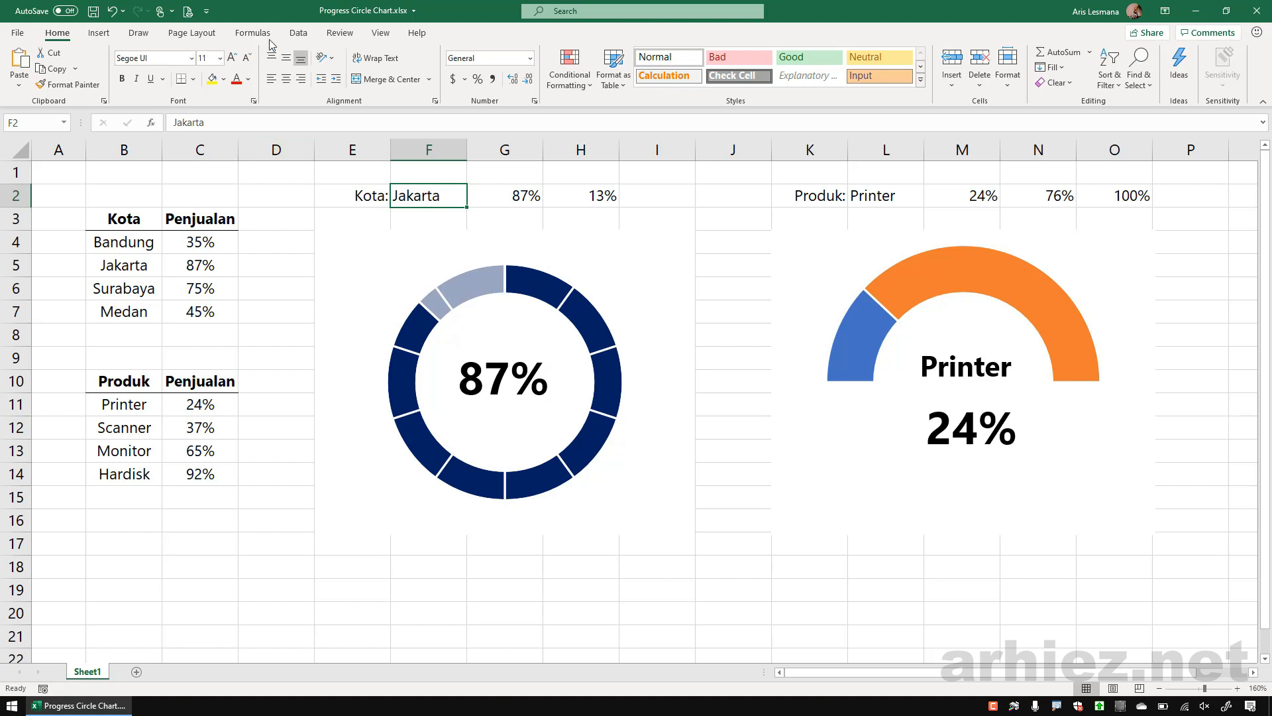
pyautogui.click(307, 38)
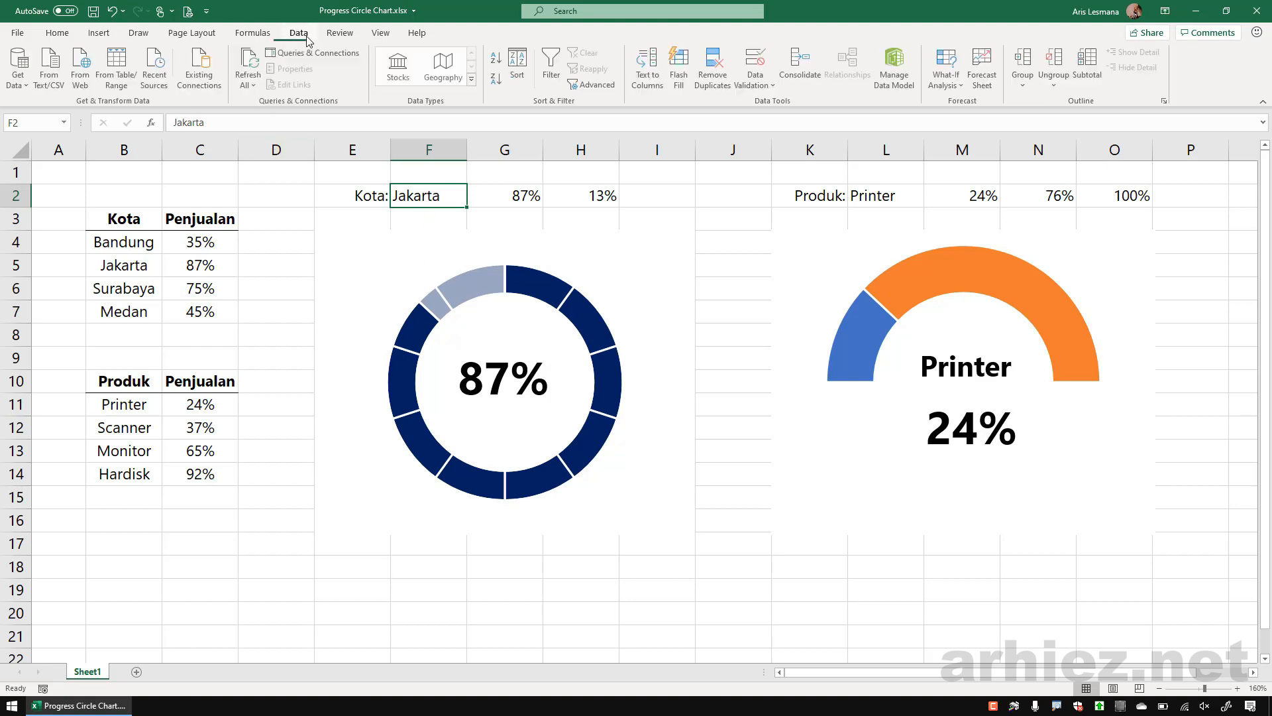
pyautogui.click(759, 63)
pyautogui.moveTo(926, 105); pyautogui.dragTo(771, 161)
pyautogui.click(802, 228)
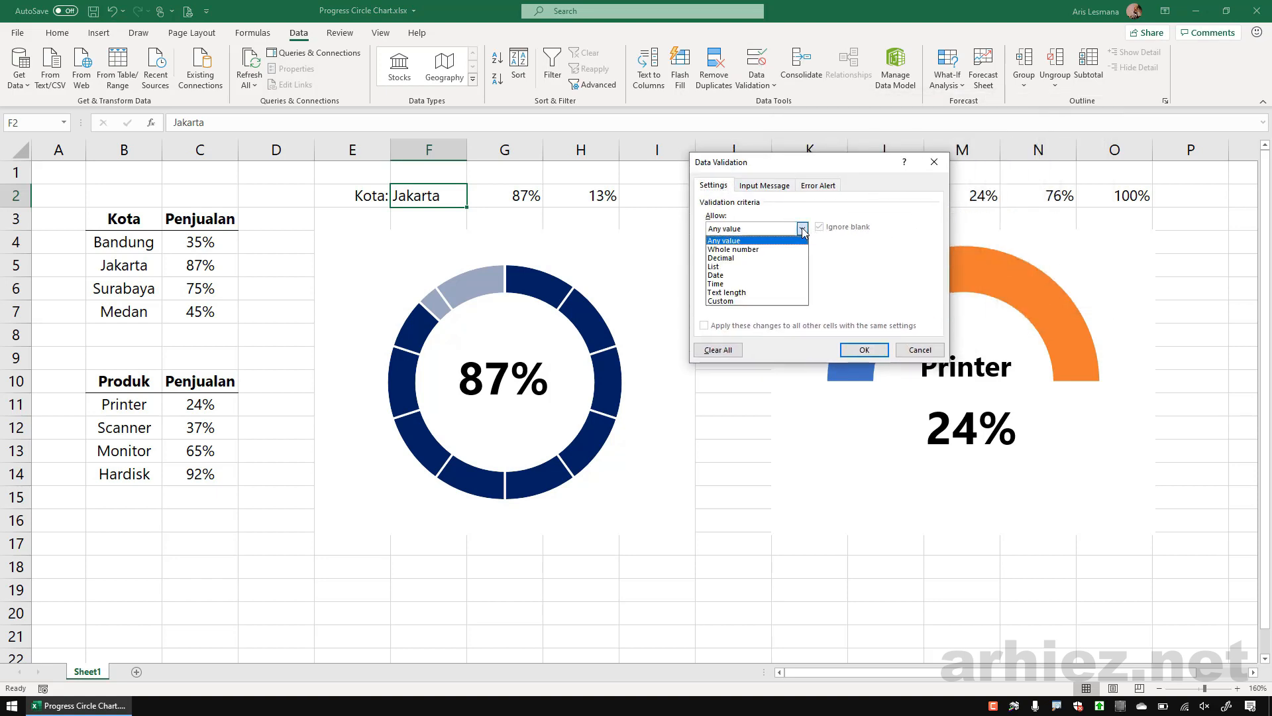
pyautogui.click(742, 266)
pyautogui.click(742, 282)
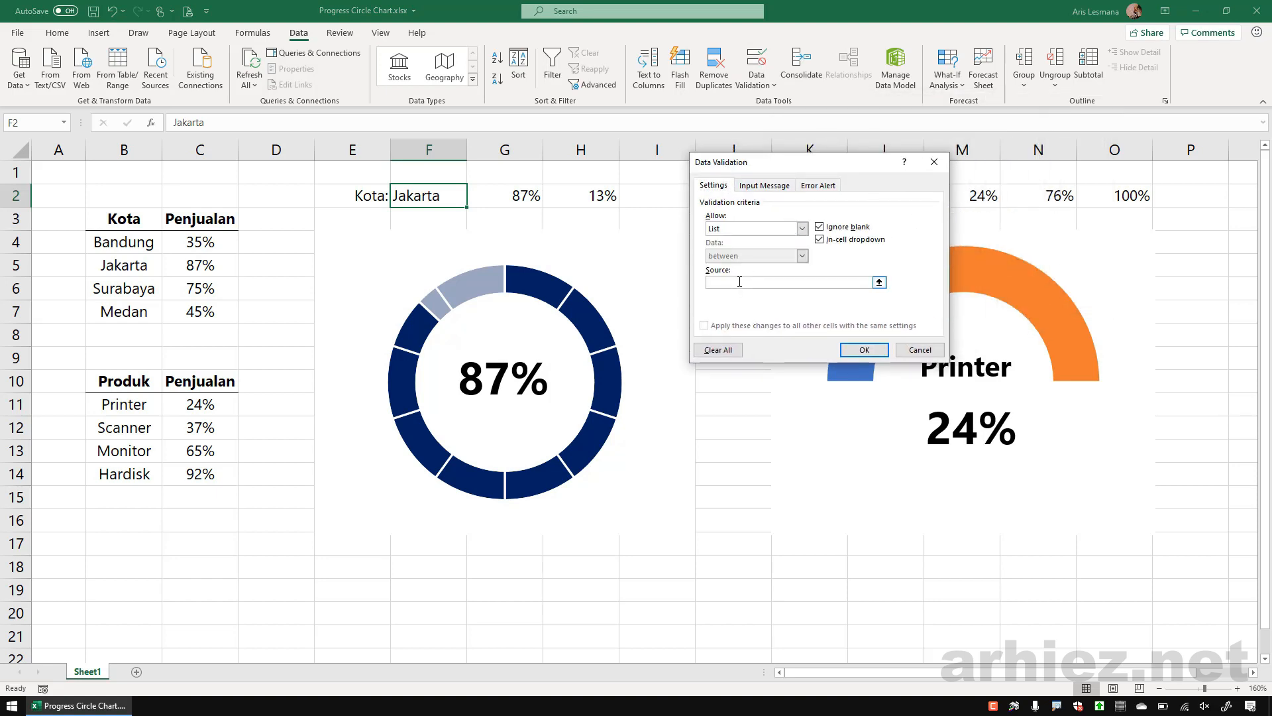
pyautogui.moveTo(130, 241); pyautogui.dragTo(123, 312)
pyautogui.click(864, 349)
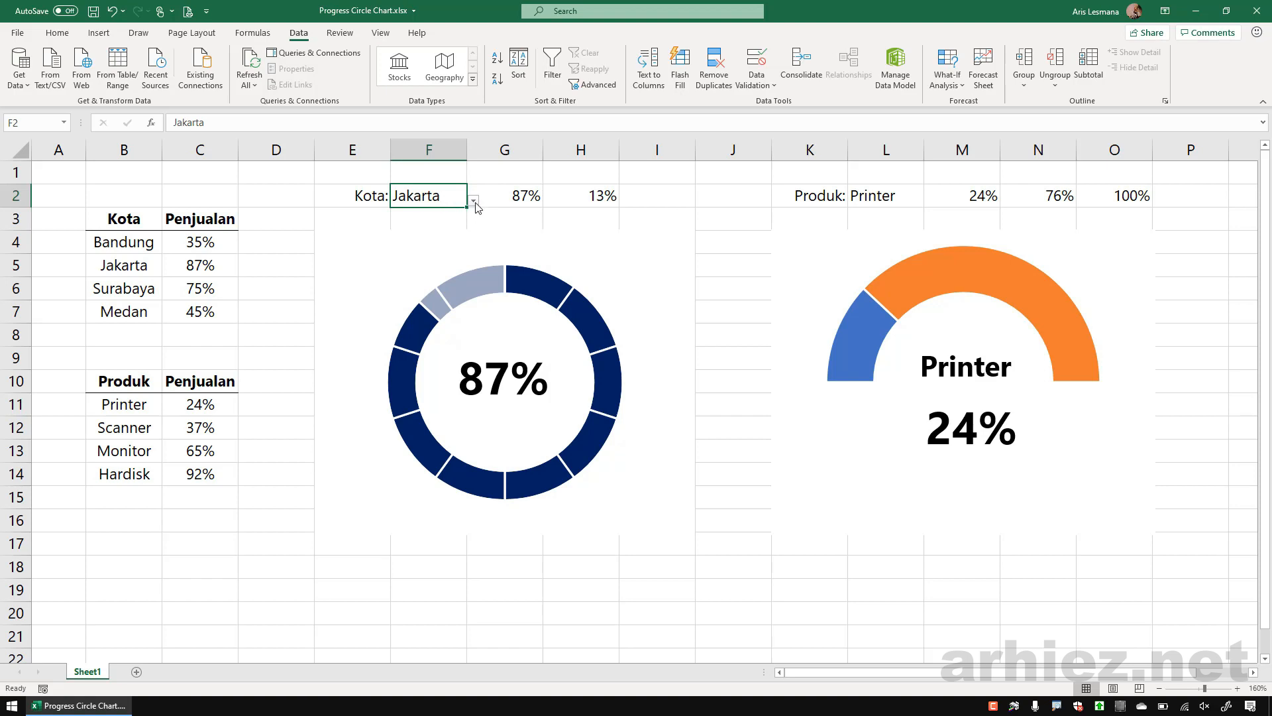
# - Check the choices offered by the city cell's dropdown and leave the selected city as it is
pyautogui.click(475, 201)
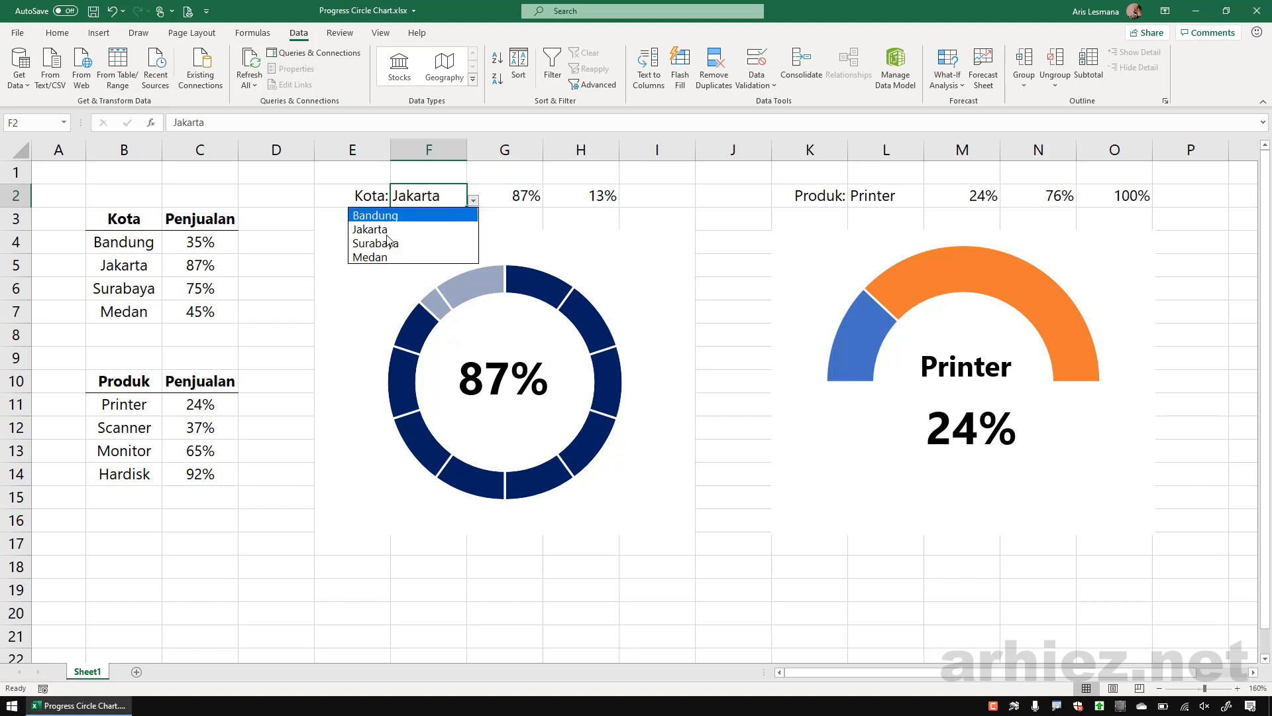
pyautogui.click(733, 197)
pyautogui.click(733, 197)
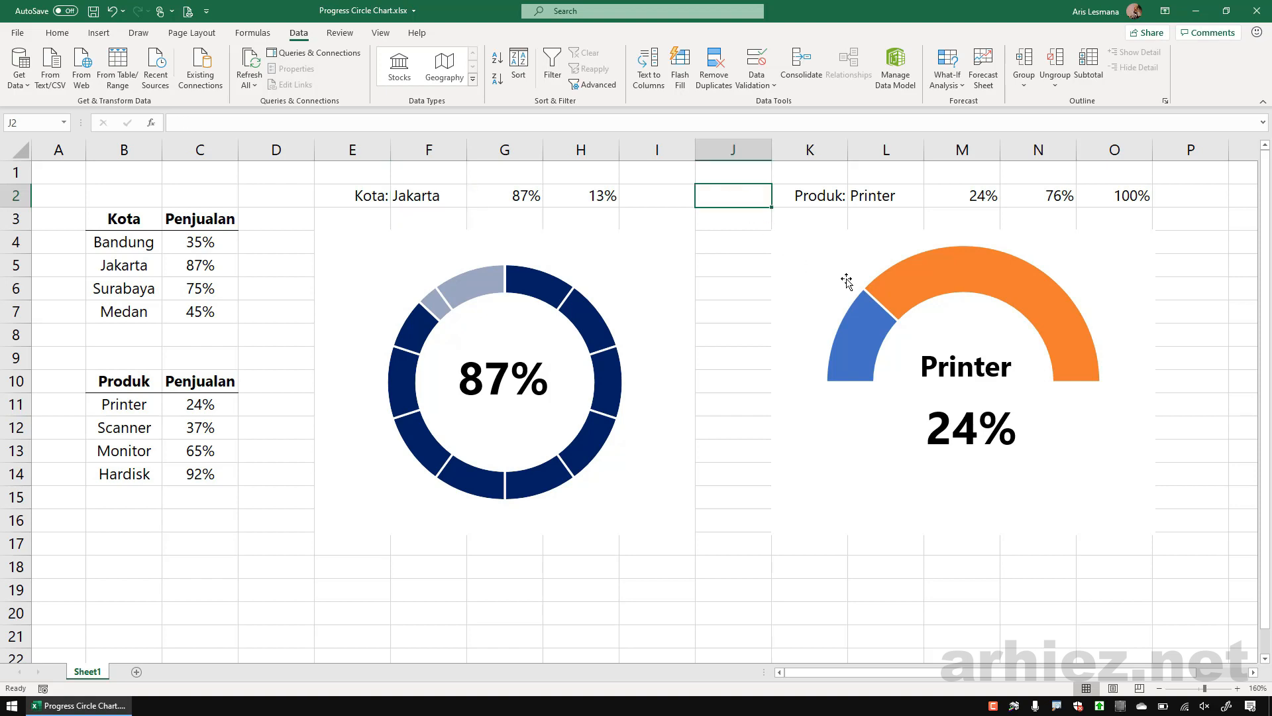
# - Restrict the product cell L2 to a dropdown list using data validation, with the product names in B11:B14 as its source
pyautogui.click(883, 199)
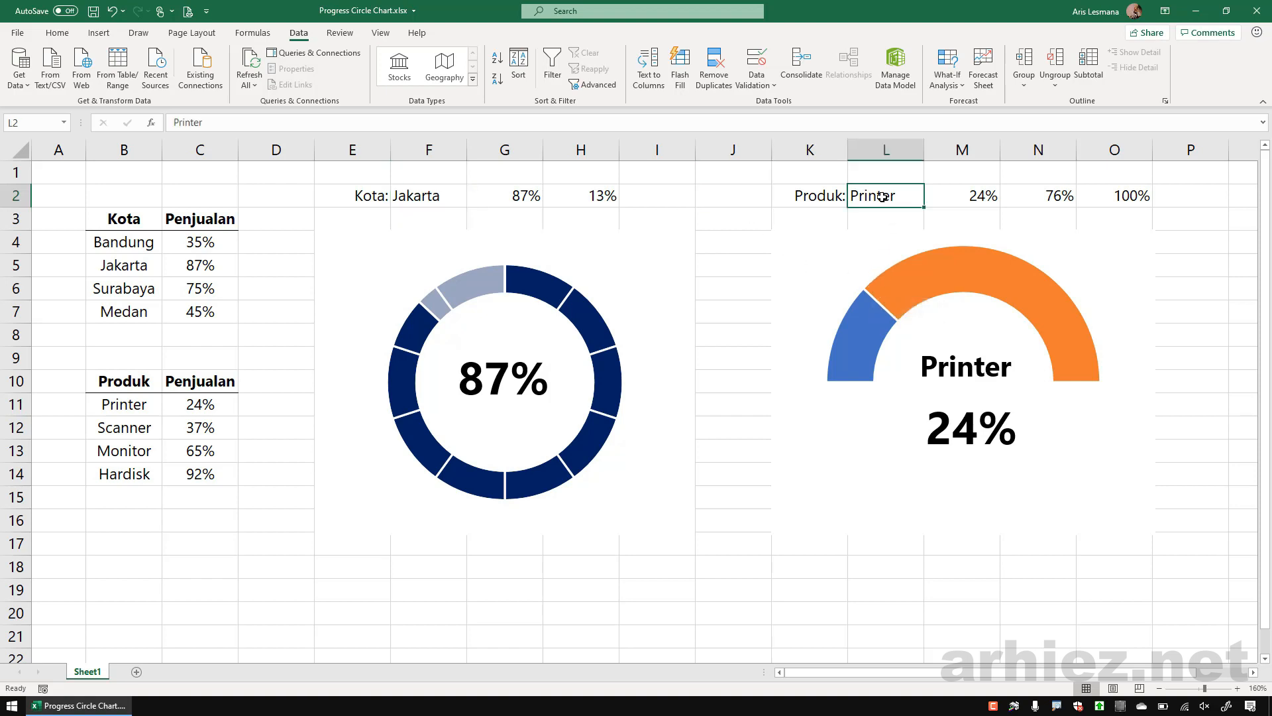
pyautogui.click(759, 60)
pyautogui.click(801, 229)
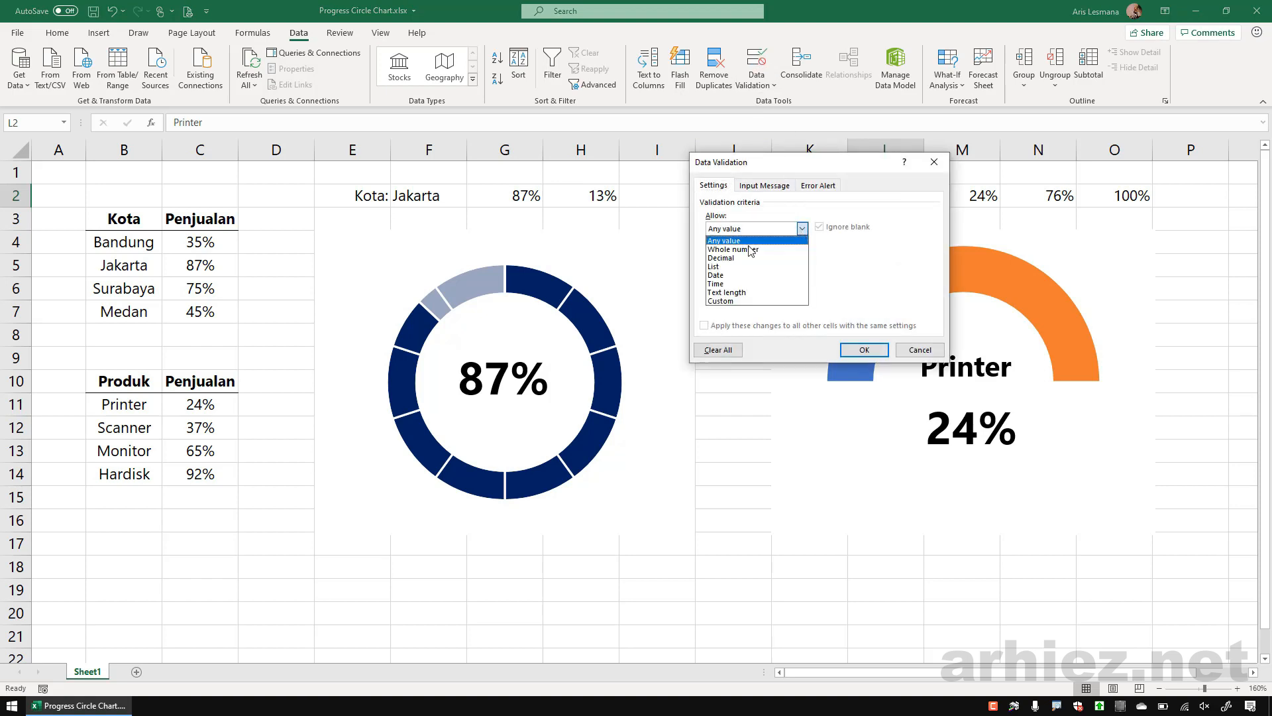
pyautogui.click(724, 270)
pyautogui.click(766, 284)
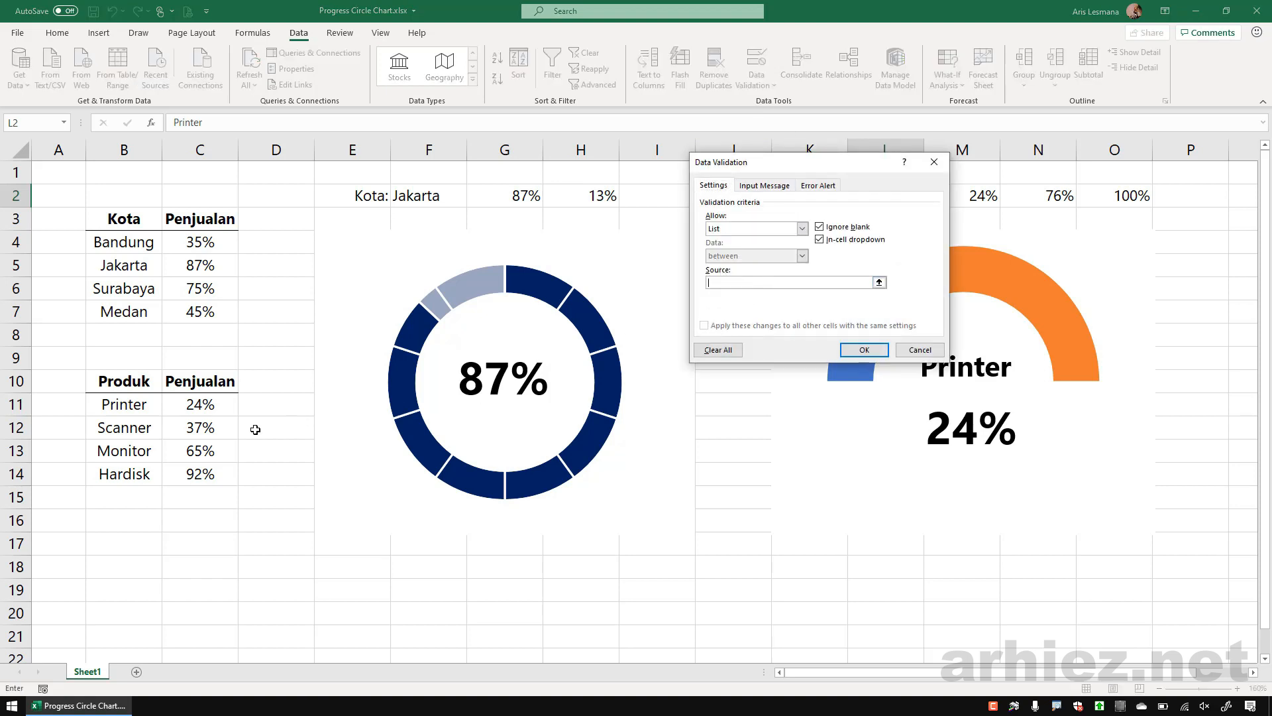
pyautogui.moveTo(128, 406); pyautogui.dragTo(126, 466)
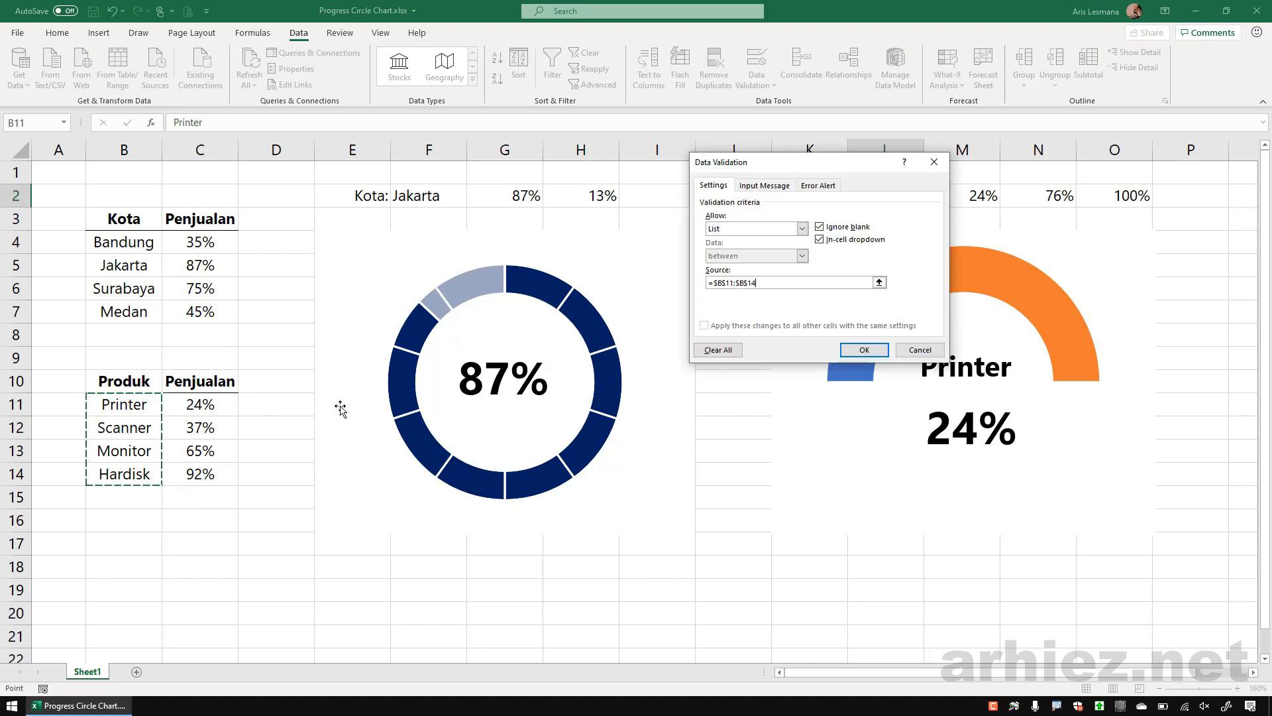
pyautogui.click(863, 351)
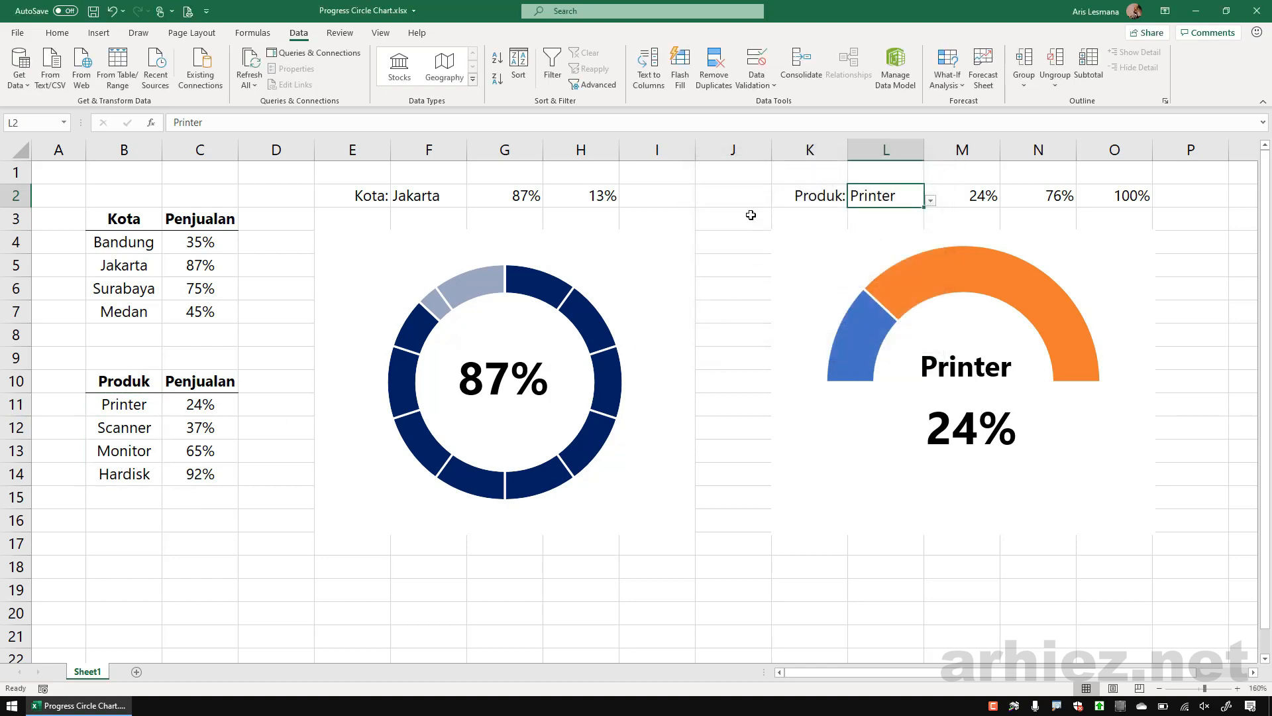
# - Check the choices offered by the product cell's dropdown and leave the selected product as it is
pyautogui.click(726, 198)
pyautogui.click(878, 195)
pyautogui.click(931, 200)
pyautogui.click(733, 224)
pyautogui.click(734, 221)
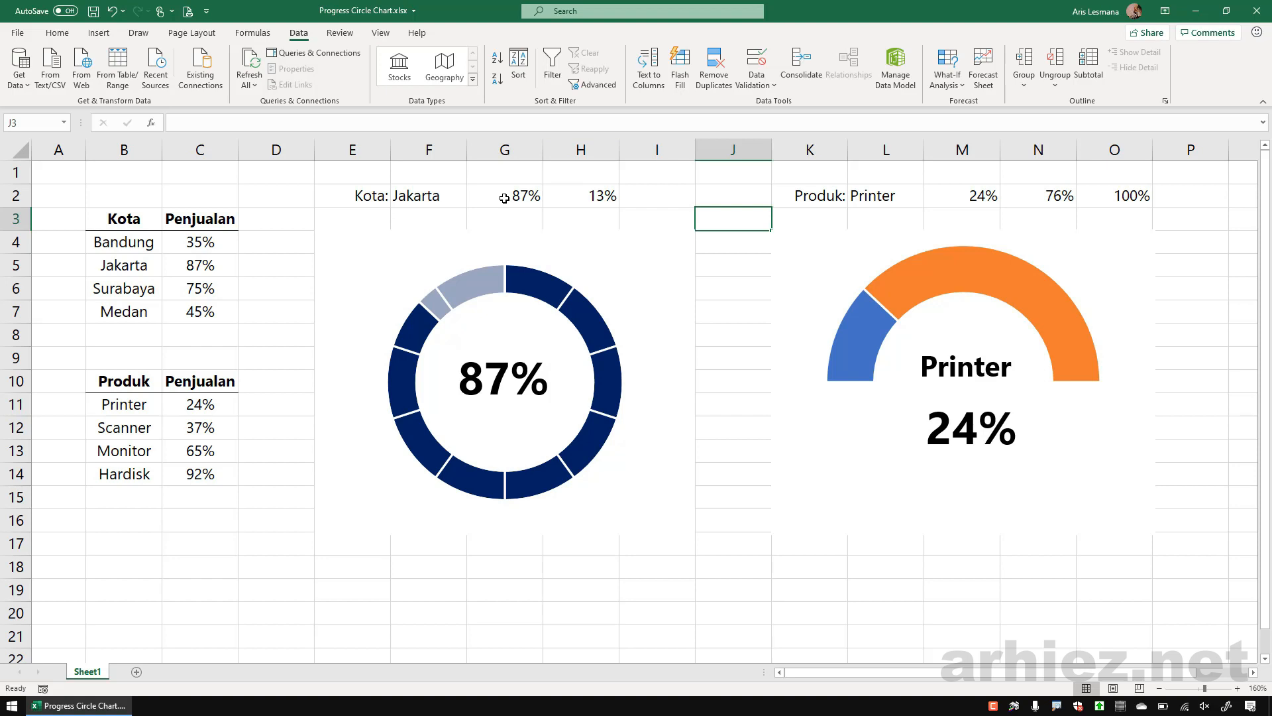
# - Set the font colour of the helper percentages in G2:H2 and M2:O2 to white
pyautogui.moveTo(503, 198); pyautogui.dragTo(596, 195)
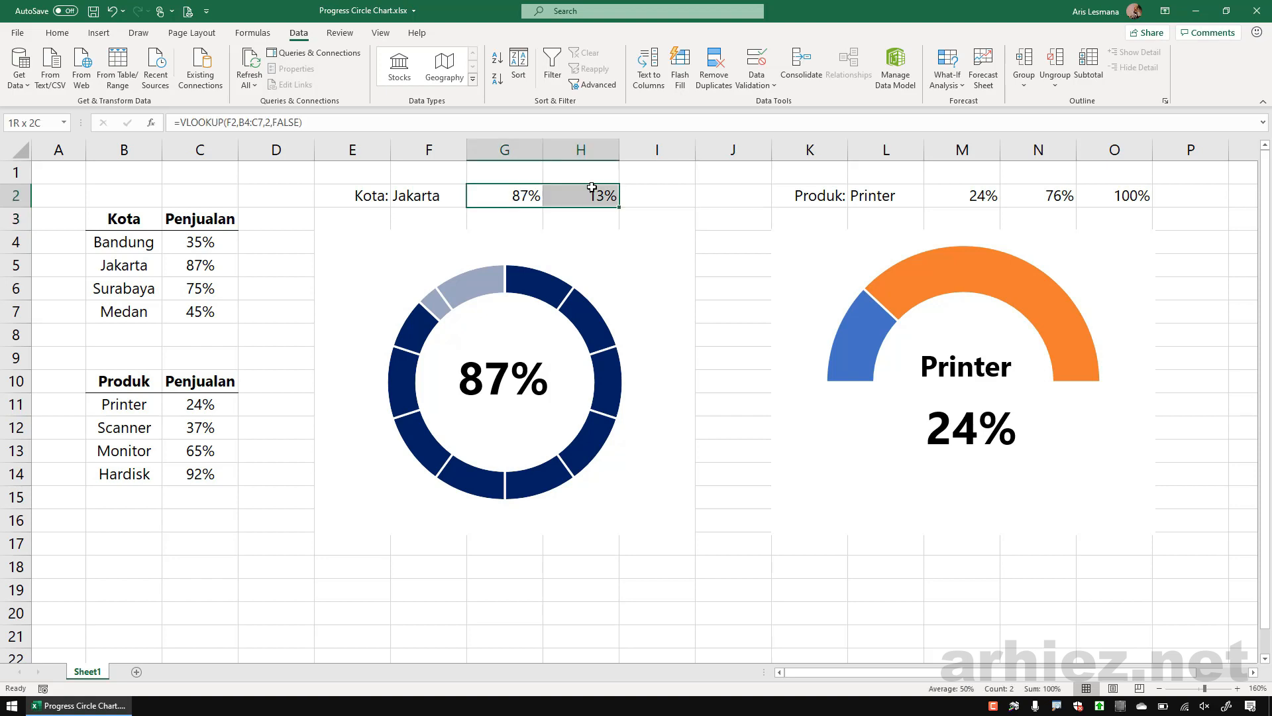
pyautogui.click(59, 34)
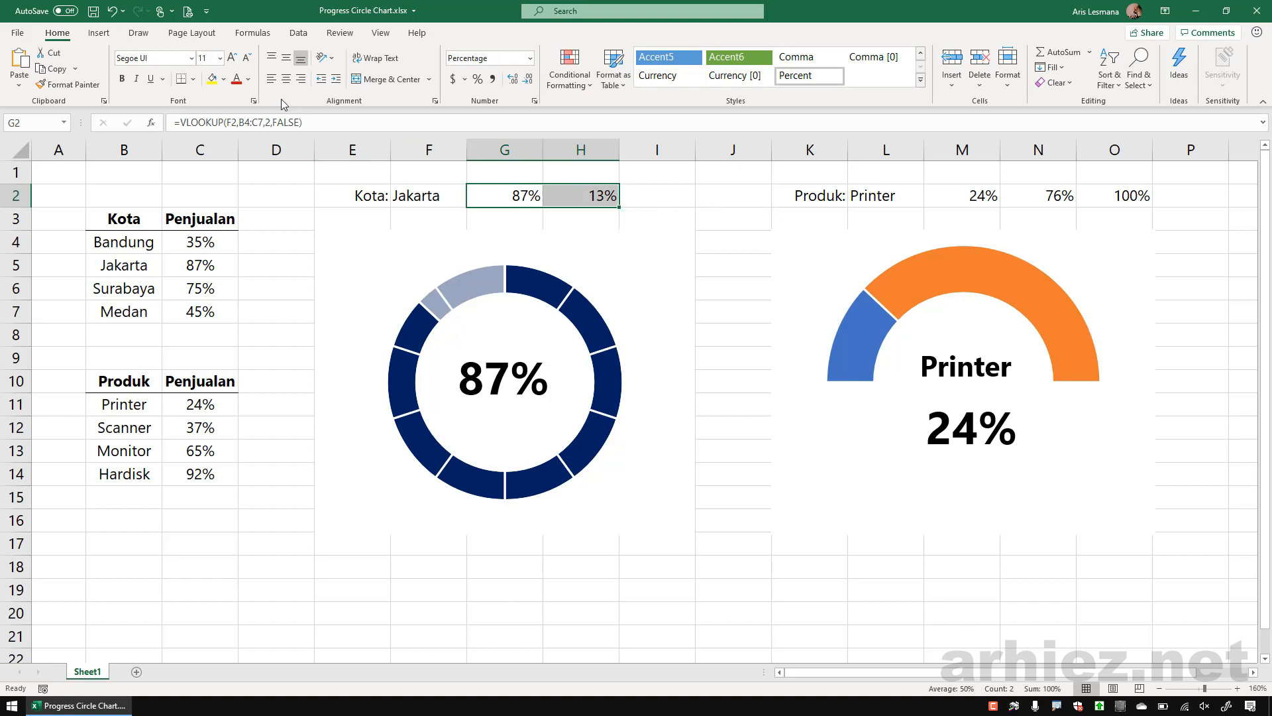
pyautogui.click(248, 79)
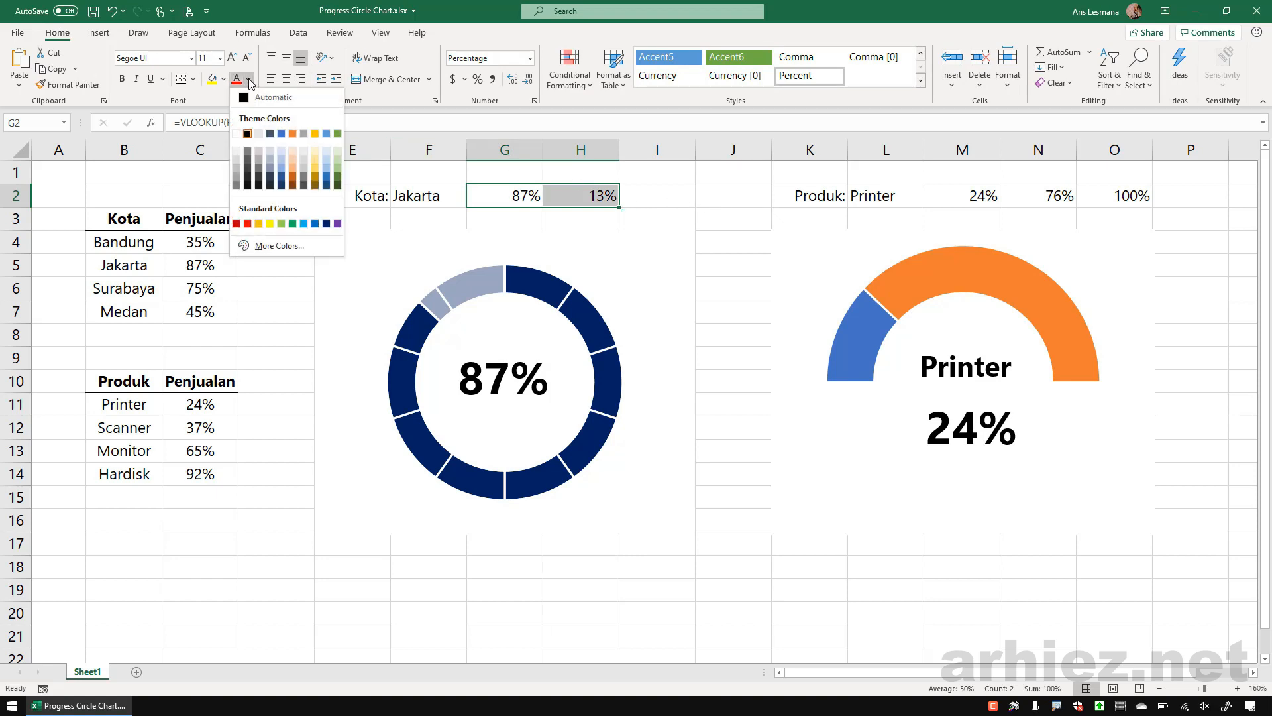
pyautogui.click(239, 135)
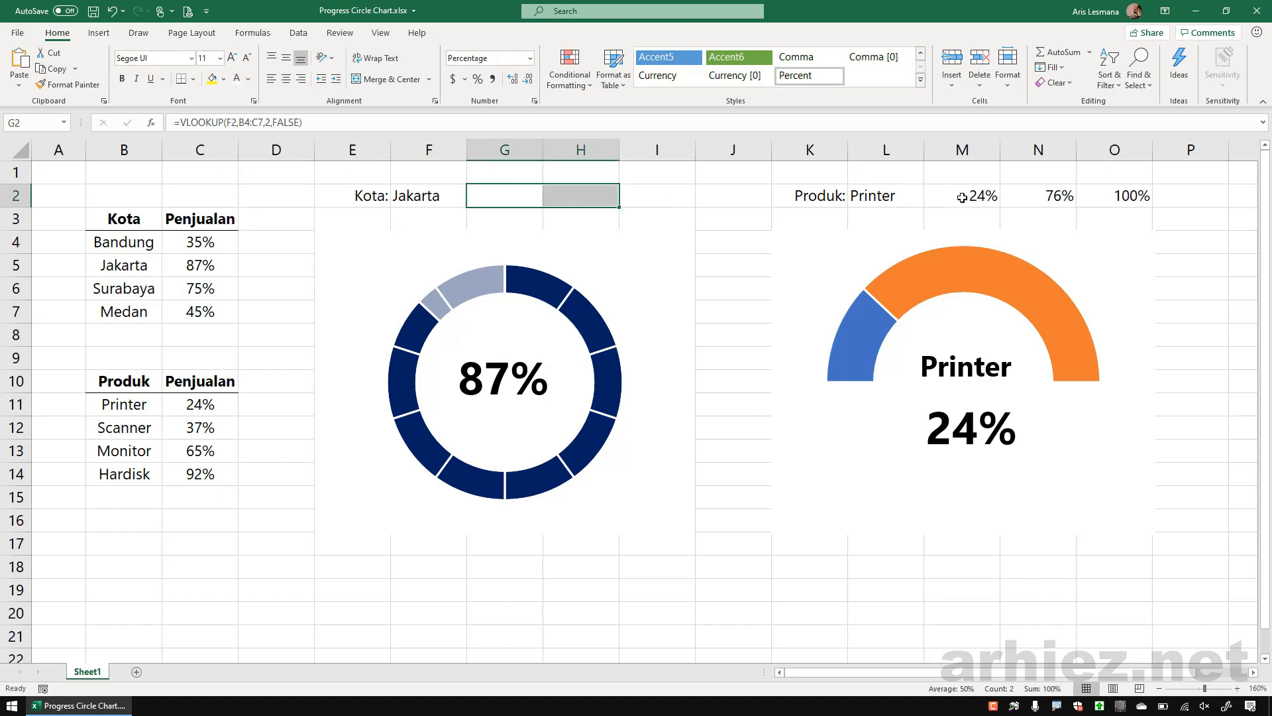
pyautogui.moveTo(962, 198); pyautogui.dragTo(1096, 193)
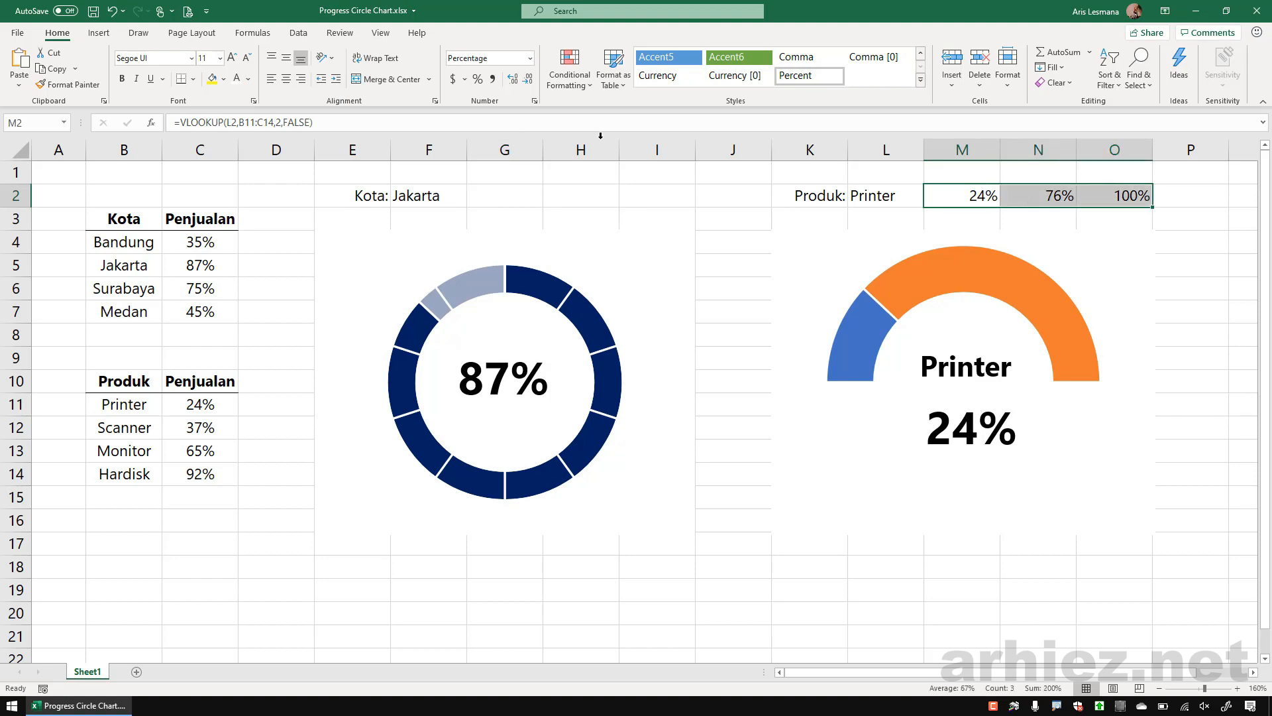
pyautogui.click(237, 81)
pyautogui.moveTo(130, 219); pyautogui.dragTo(190, 467)
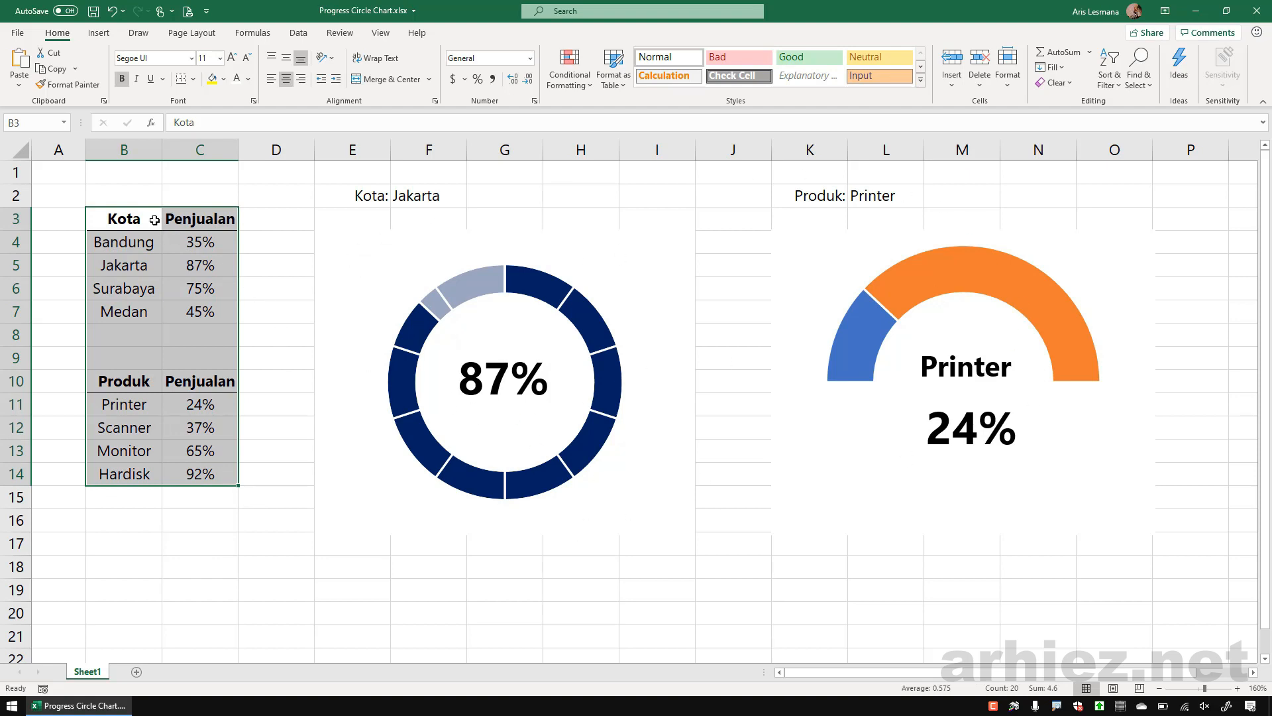
pyautogui.rightClick(134, 152)
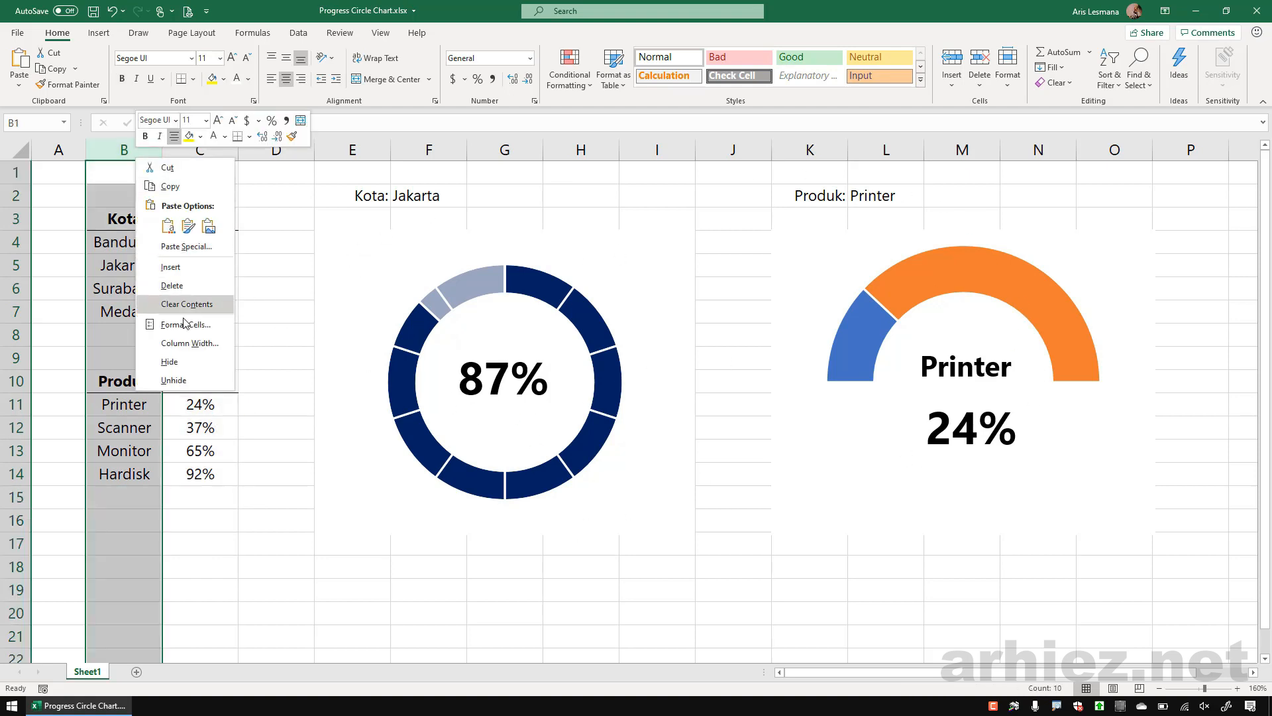
pyautogui.click(183, 365)
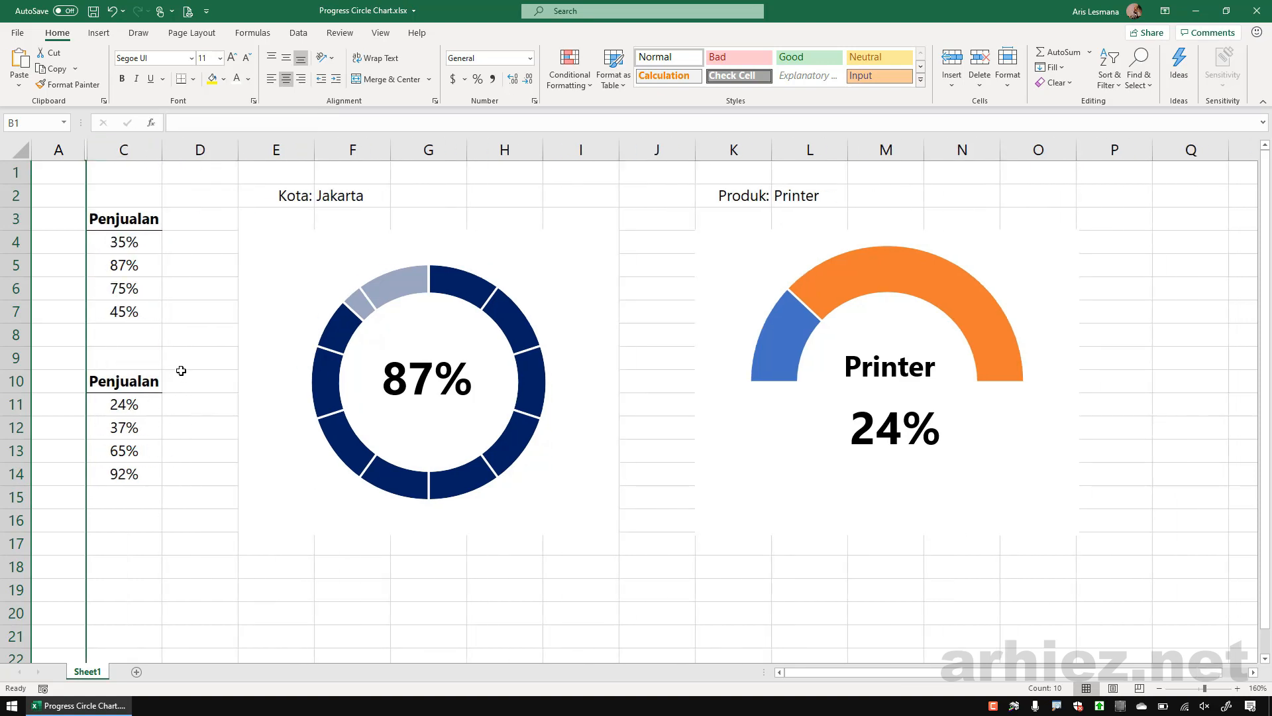
pyautogui.hotkey('ctrl', 'z')
pyautogui.click(208, 193)
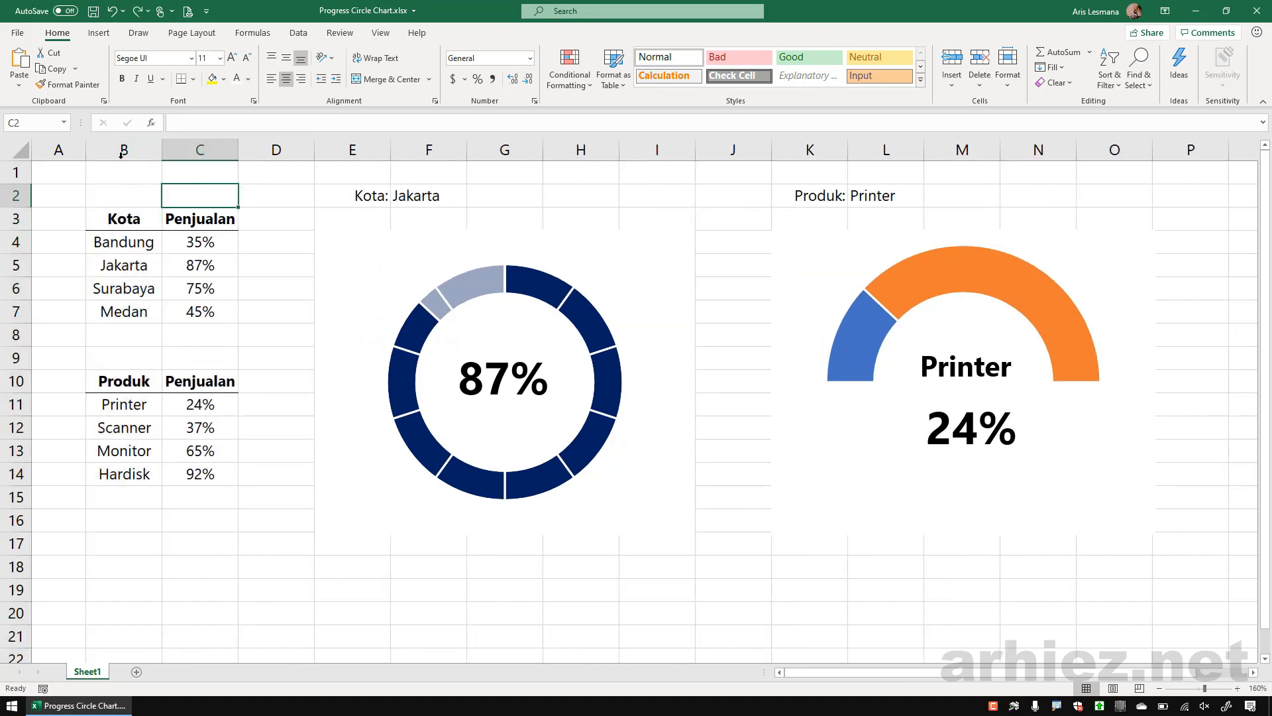
# - Hide columns B and C containing the city and product sales tables, and clear the column selection
pyautogui.moveTo(140, 153); pyautogui.dragTo(199, 152)
pyautogui.rightClick(198, 152)
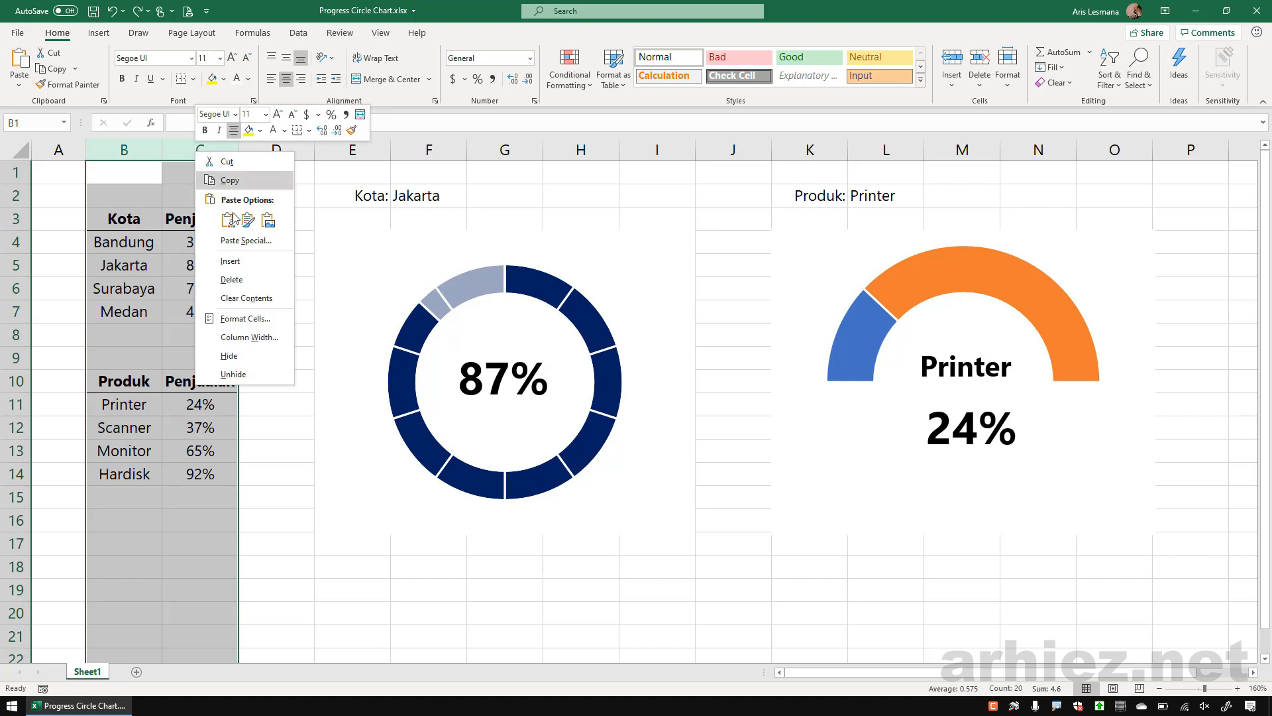
pyautogui.click(229, 356)
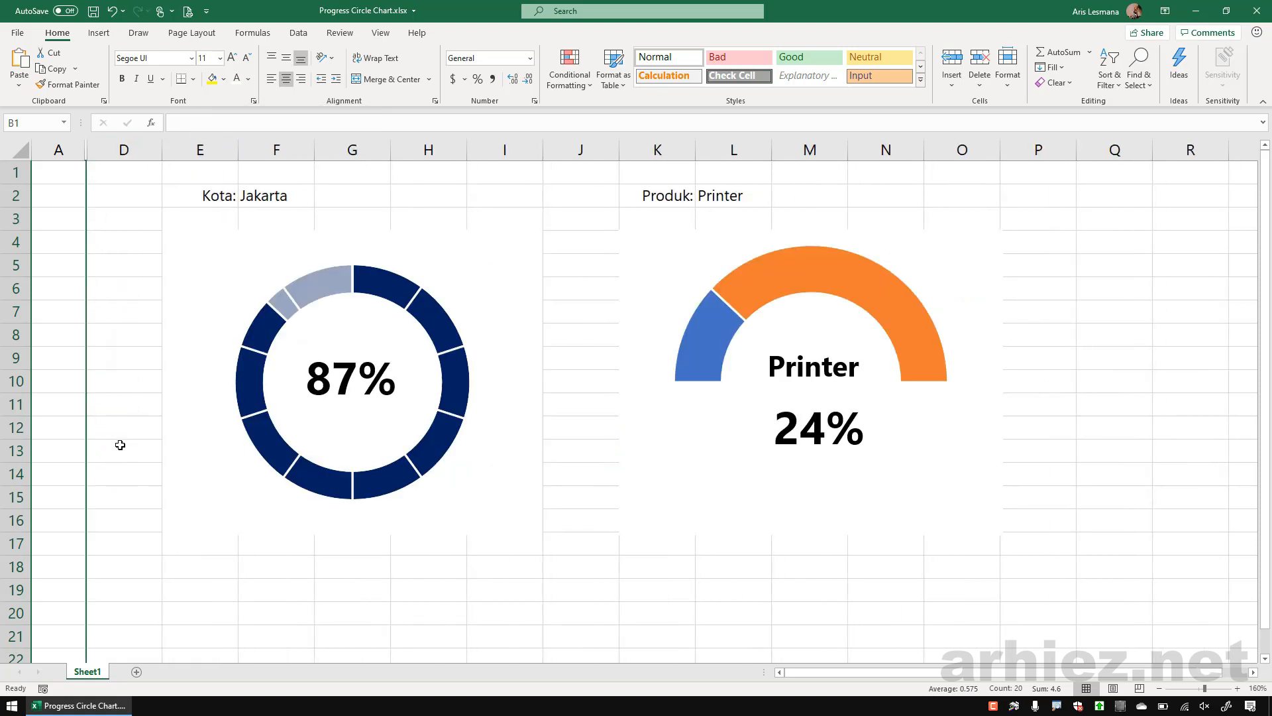
pyautogui.click(121, 435)
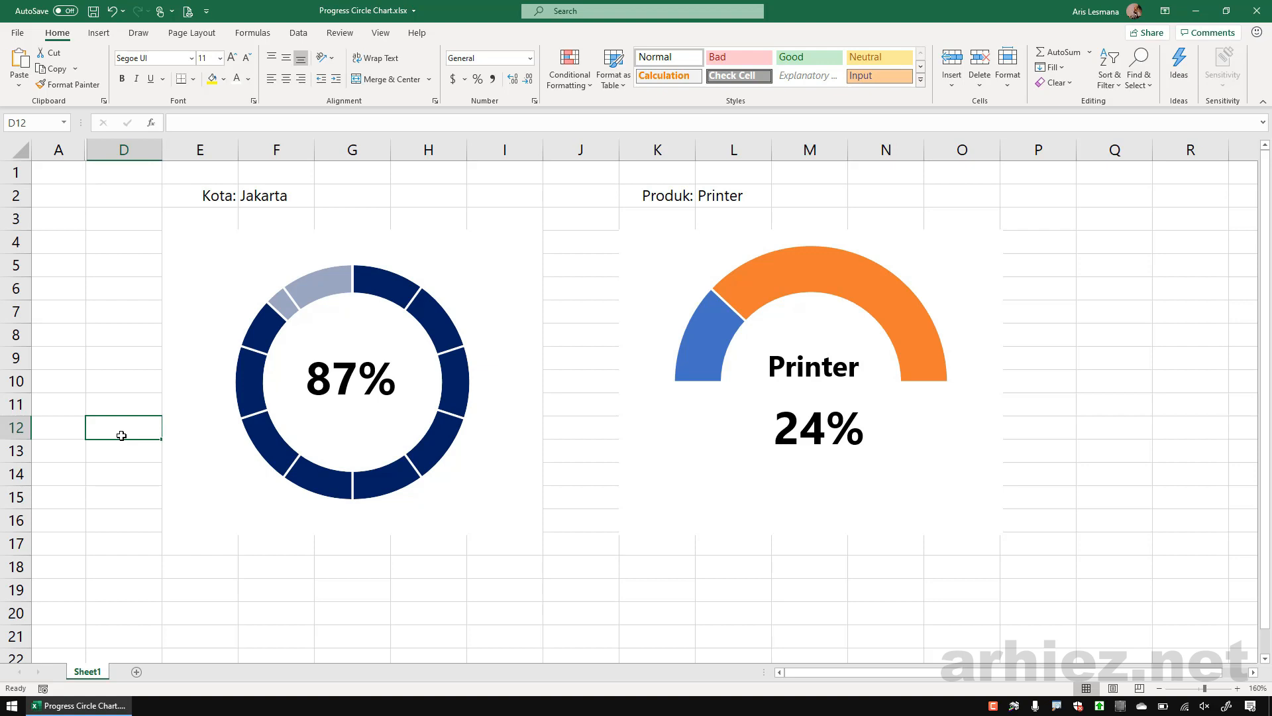
pyautogui.click(121, 294)
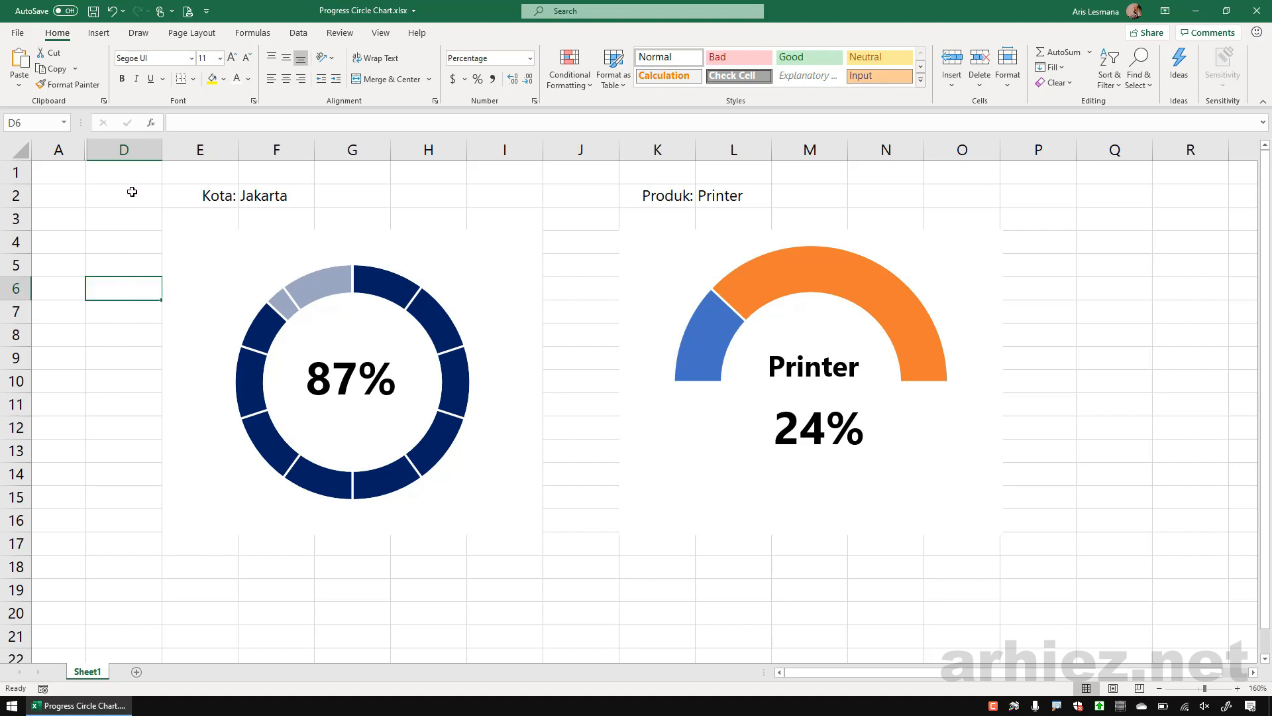
pyautogui.click(140, 236)
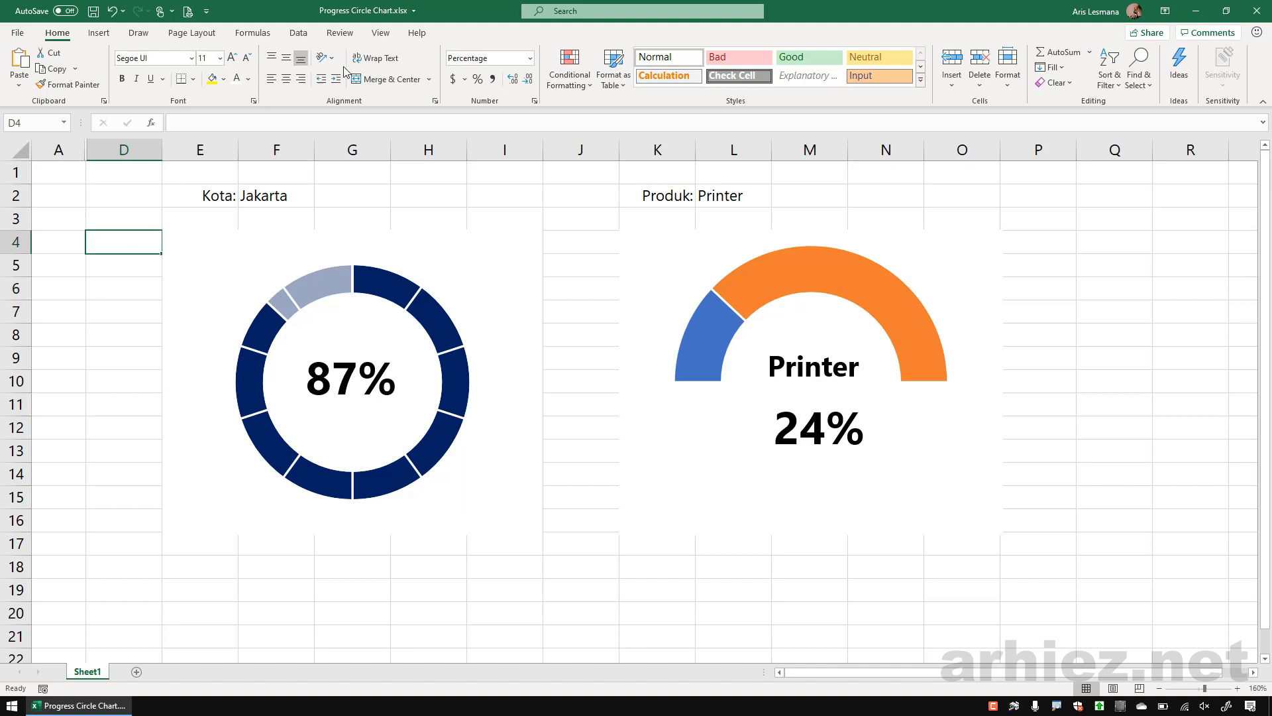
# - Turn off the display of the gridlines, headings and formula bar
pyautogui.click(380, 32)
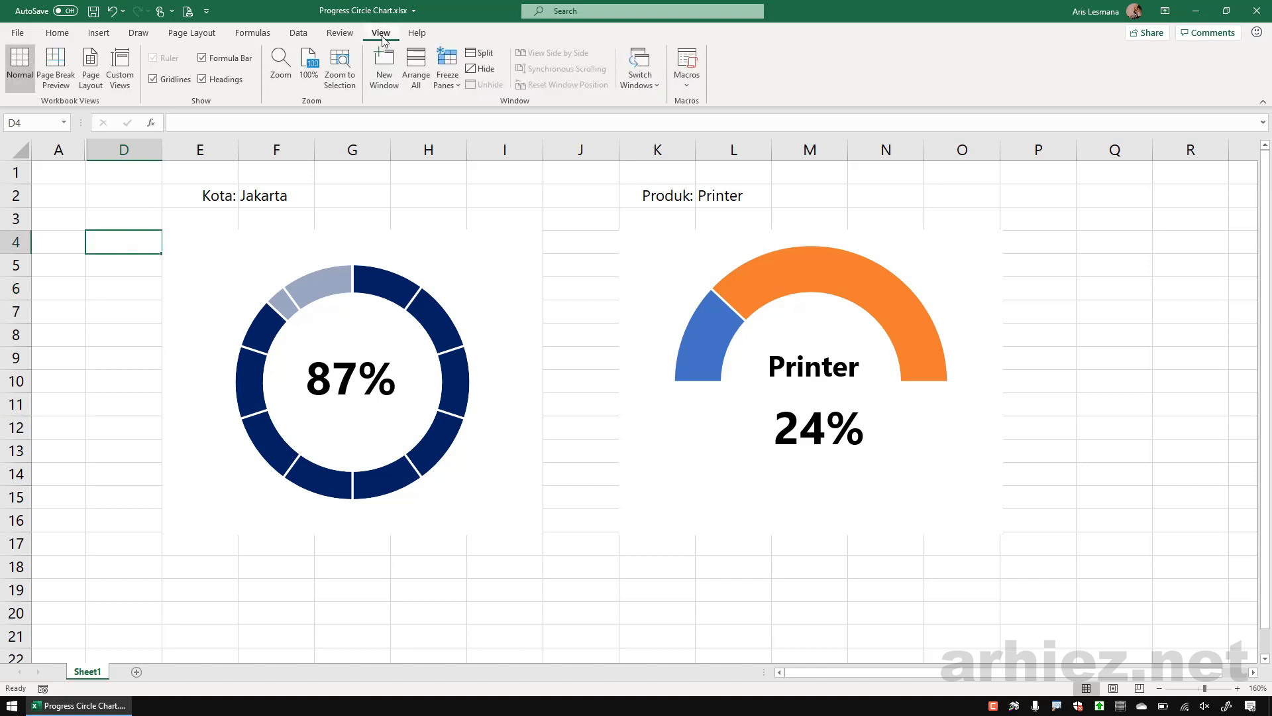
pyautogui.click(171, 81)
pyautogui.click(221, 82)
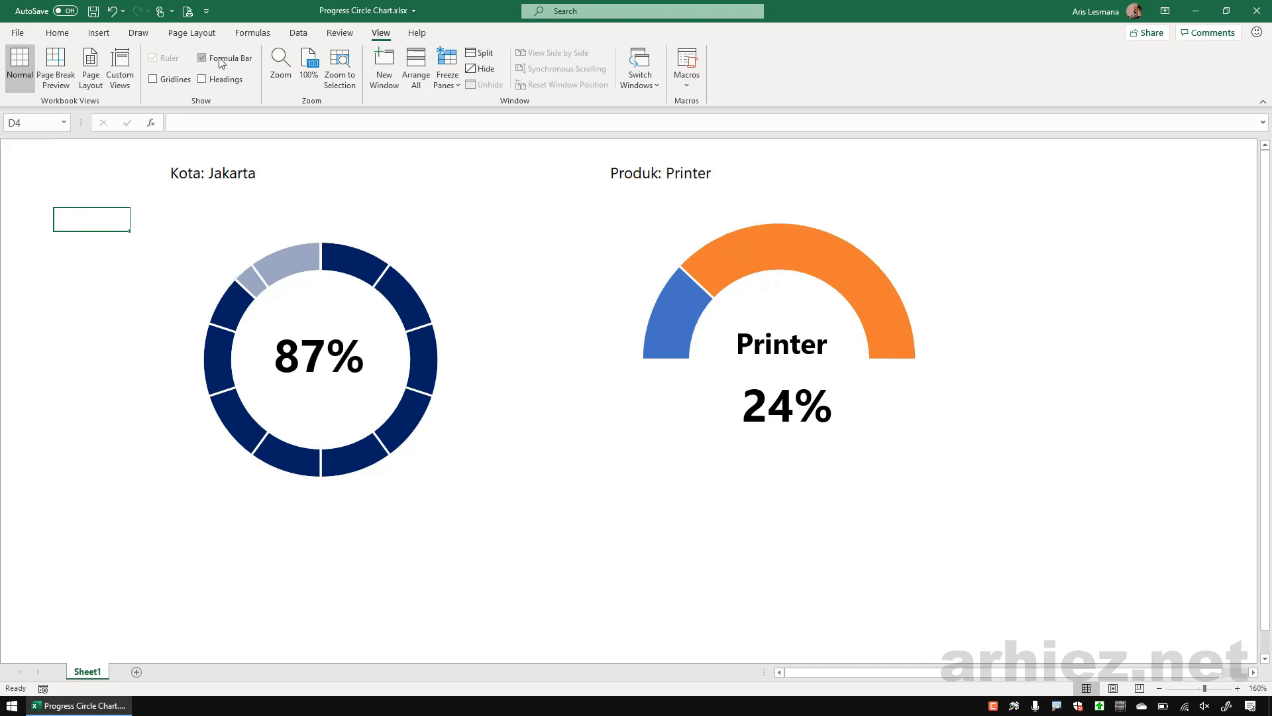
pyautogui.click(222, 60)
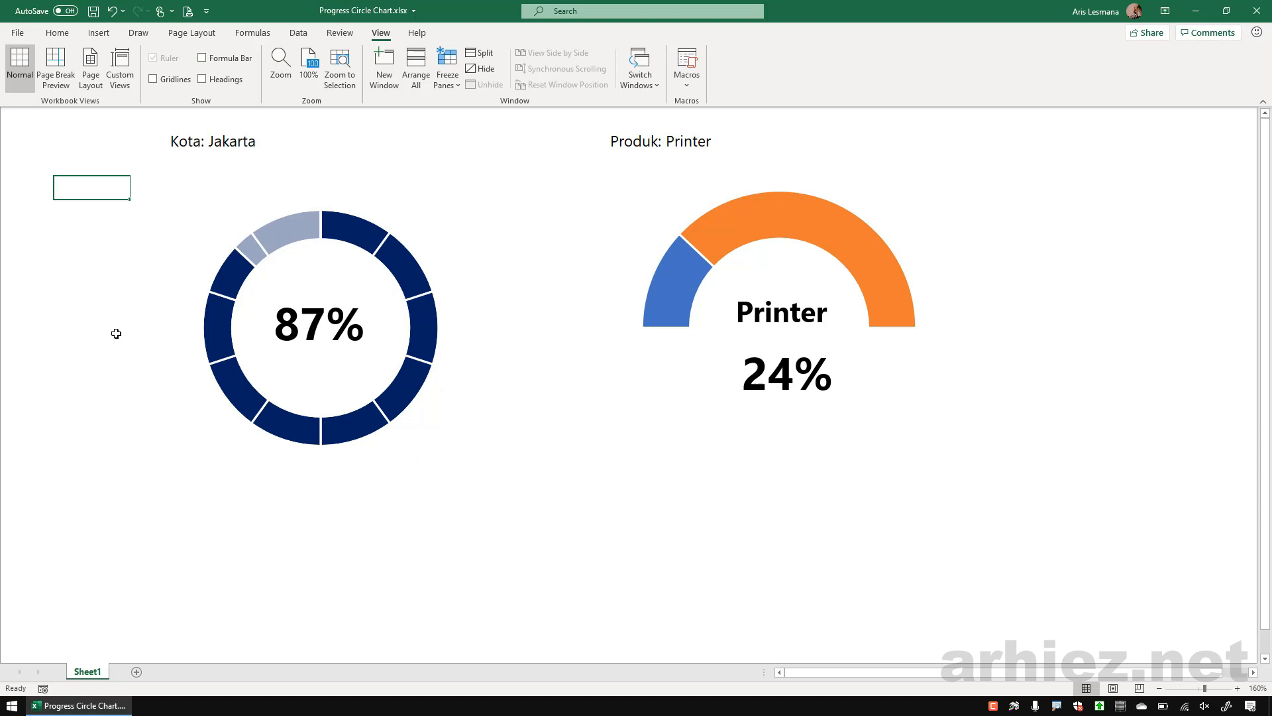
# - Test the progress circle by setting the city cell to Bandung and then to Surabaya from its dropdown list
pyautogui.click(251, 156)
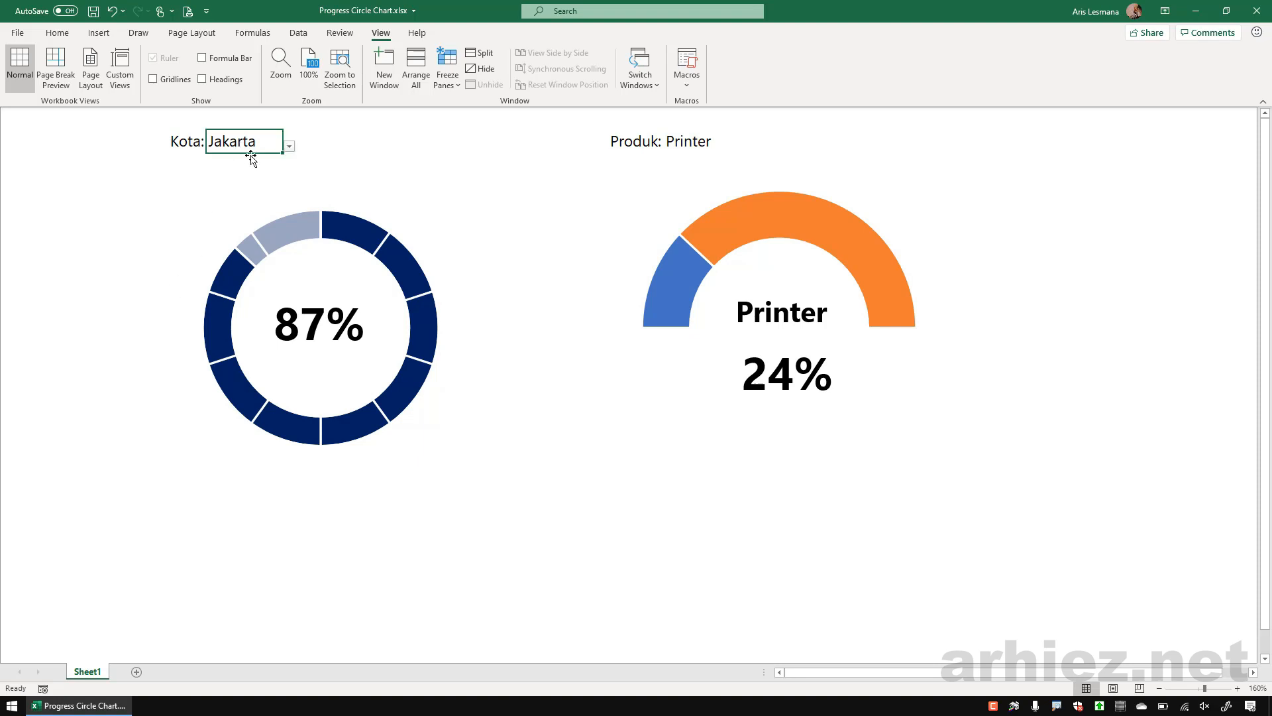
pyautogui.click(289, 146)
pyautogui.click(246, 160)
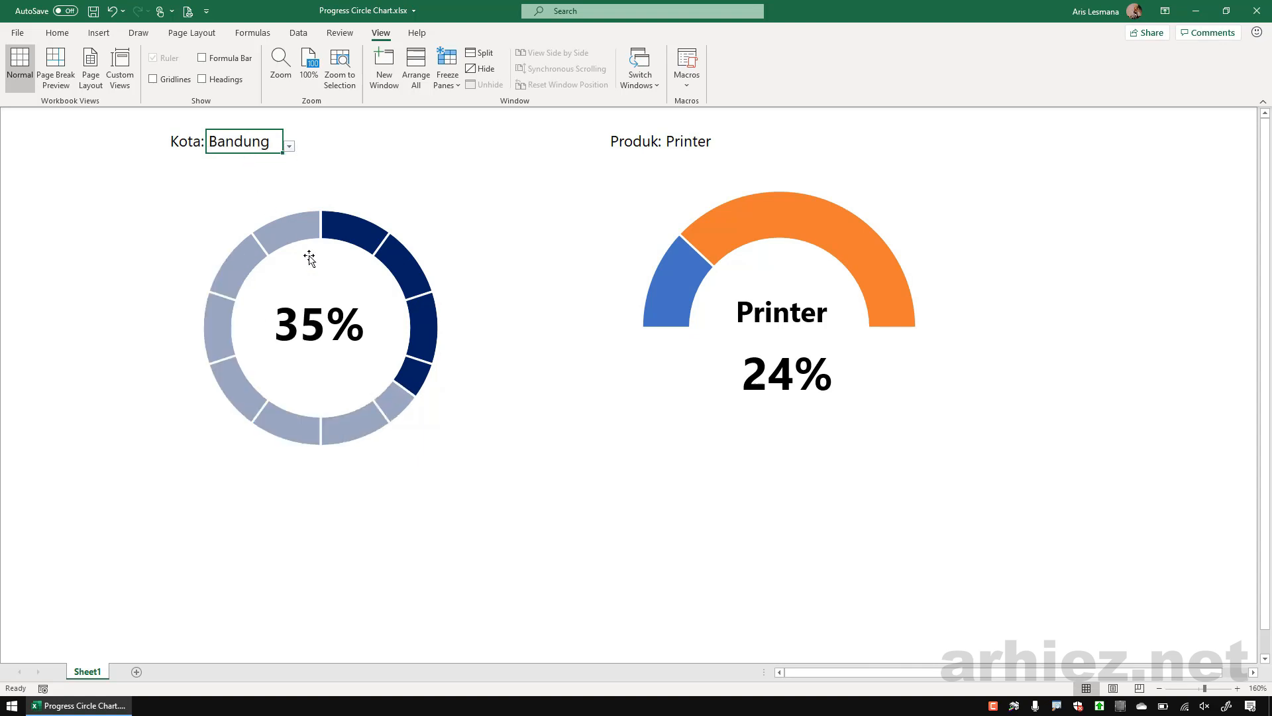
pyautogui.click(288, 146)
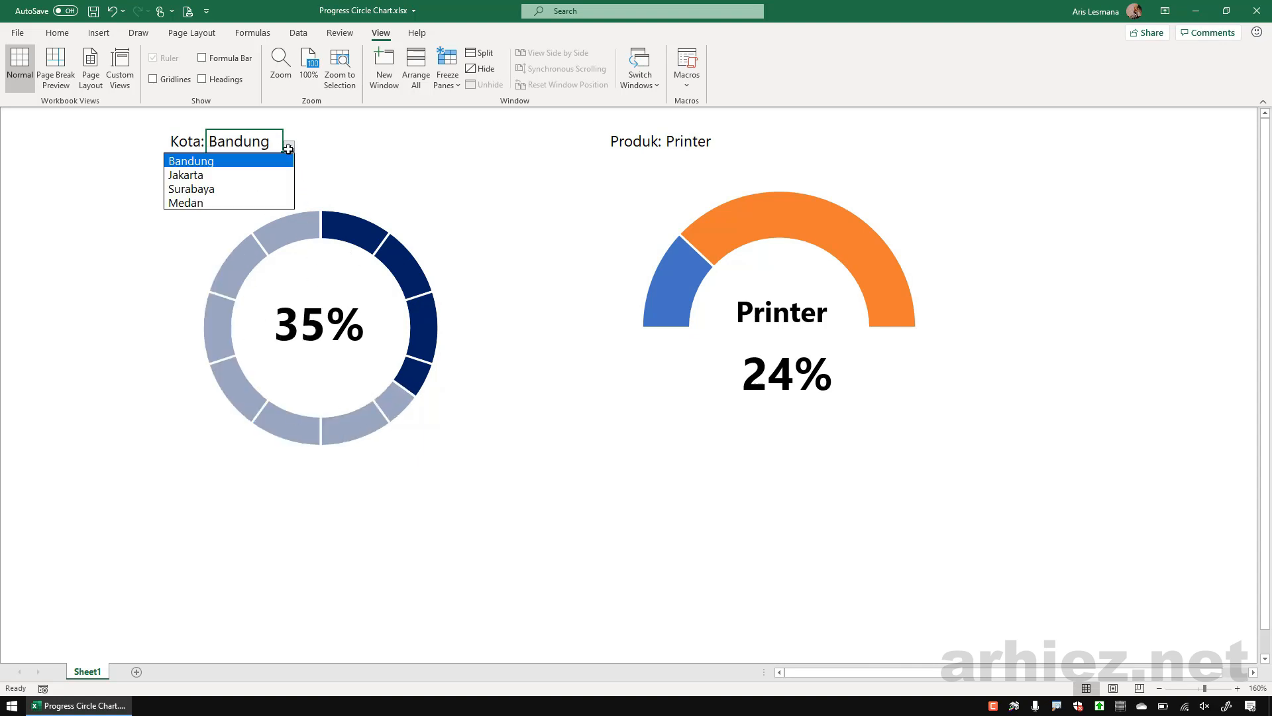
pyautogui.click(213, 192)
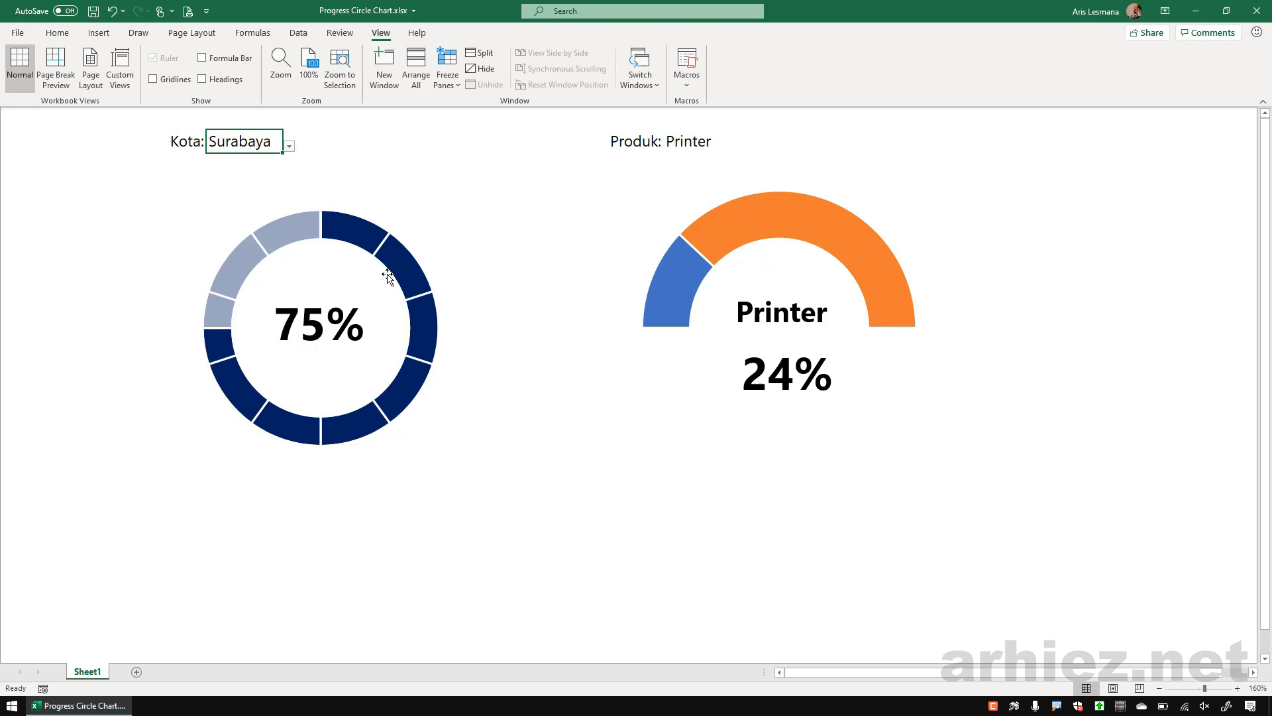
# - Test the progress circle by choosing Medan in the city dropdown cell
pyautogui.click(289, 145)
pyautogui.click(198, 202)
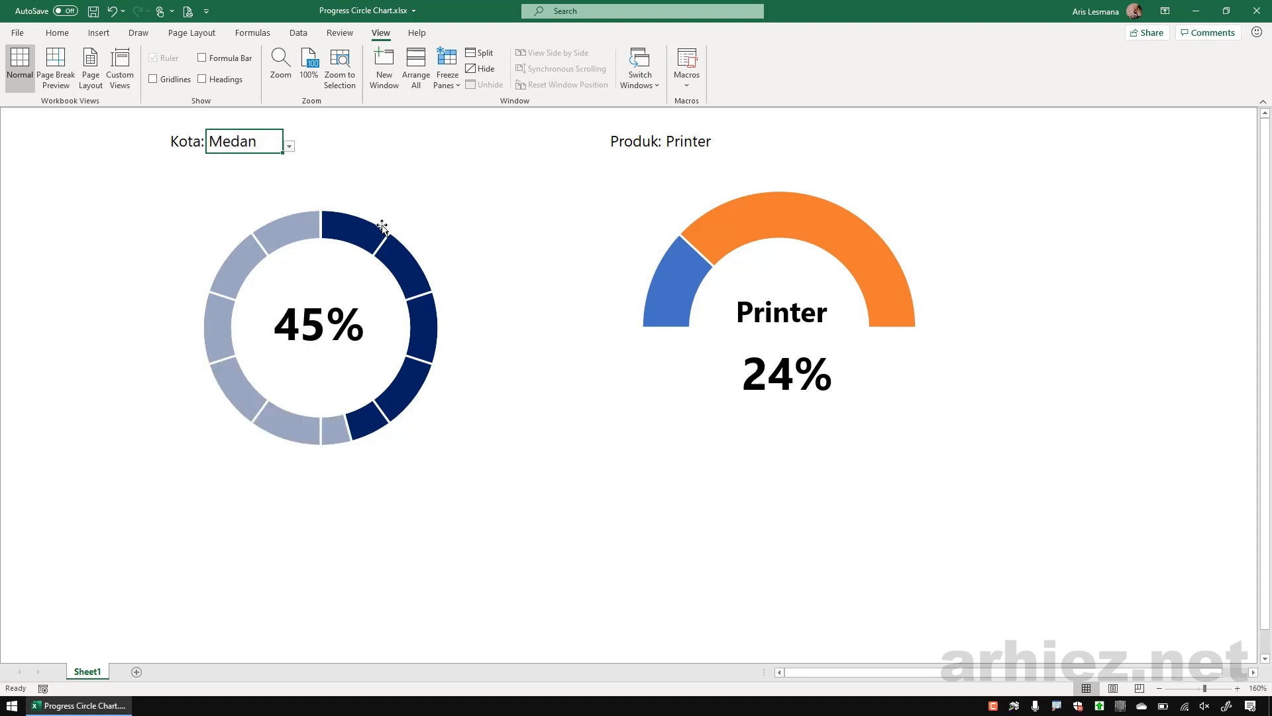
# - Test the half-doughnut chart by setting the product cell to Scanner, Monitor and finally Hardisk from its dropdown list
pyautogui.click(697, 148)
pyautogui.click(746, 146)
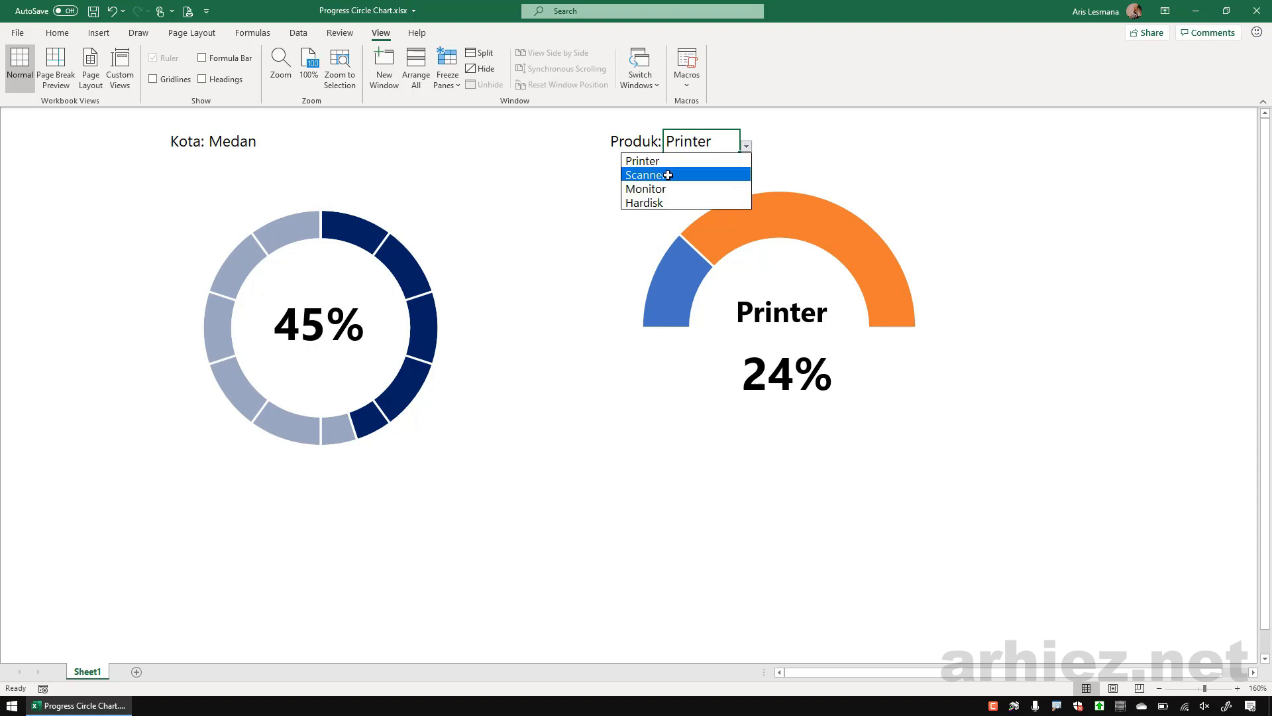
pyautogui.click(740, 171)
pyautogui.click(746, 146)
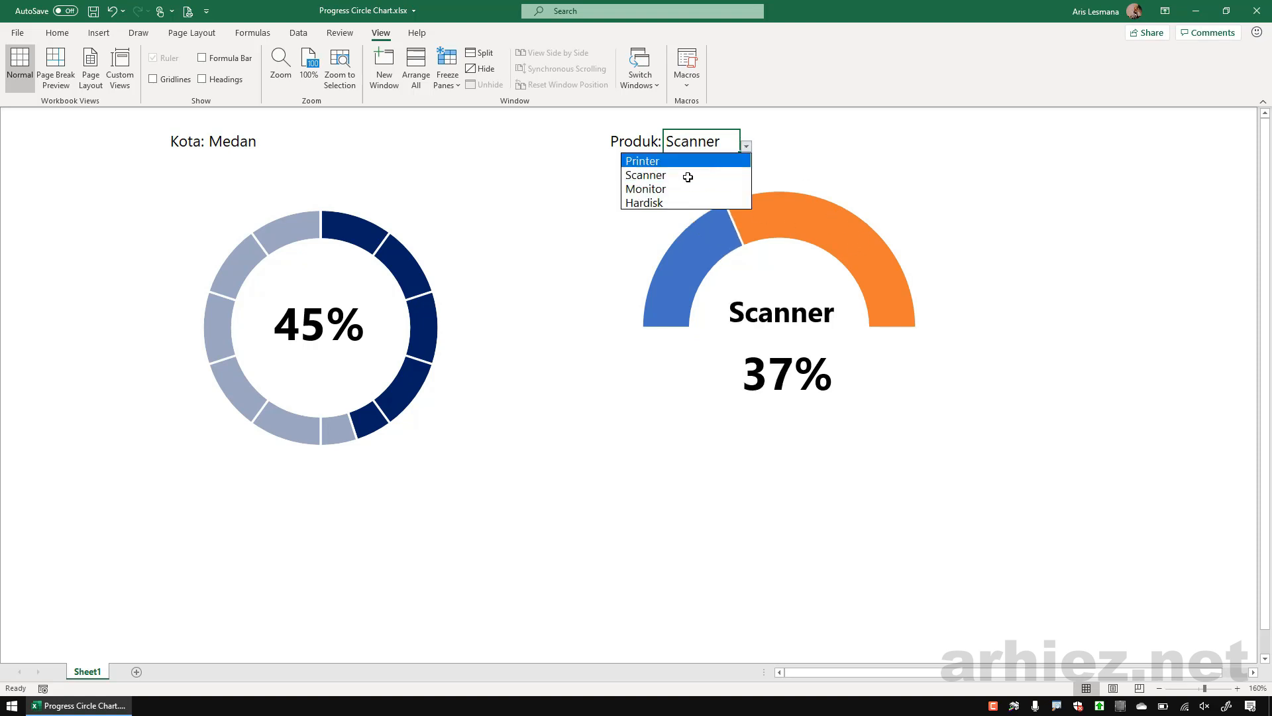
pyautogui.click(710, 191)
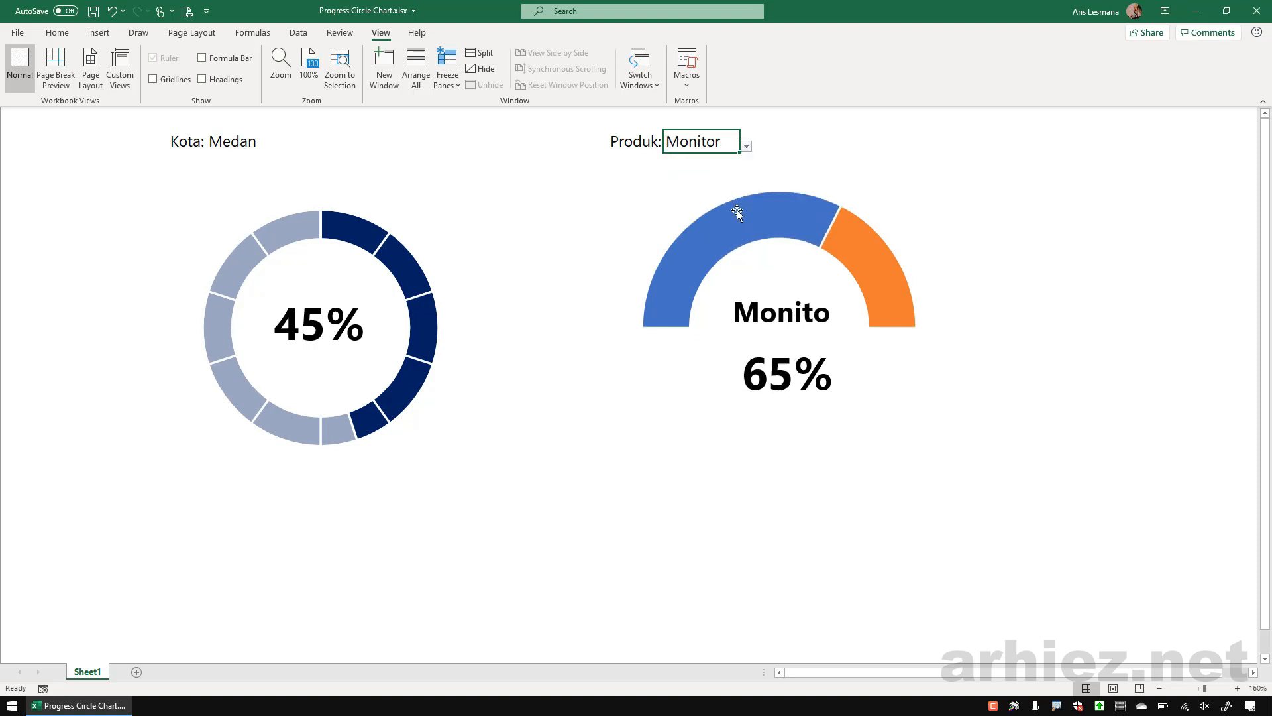
pyautogui.click(746, 146)
pyautogui.click(646, 204)
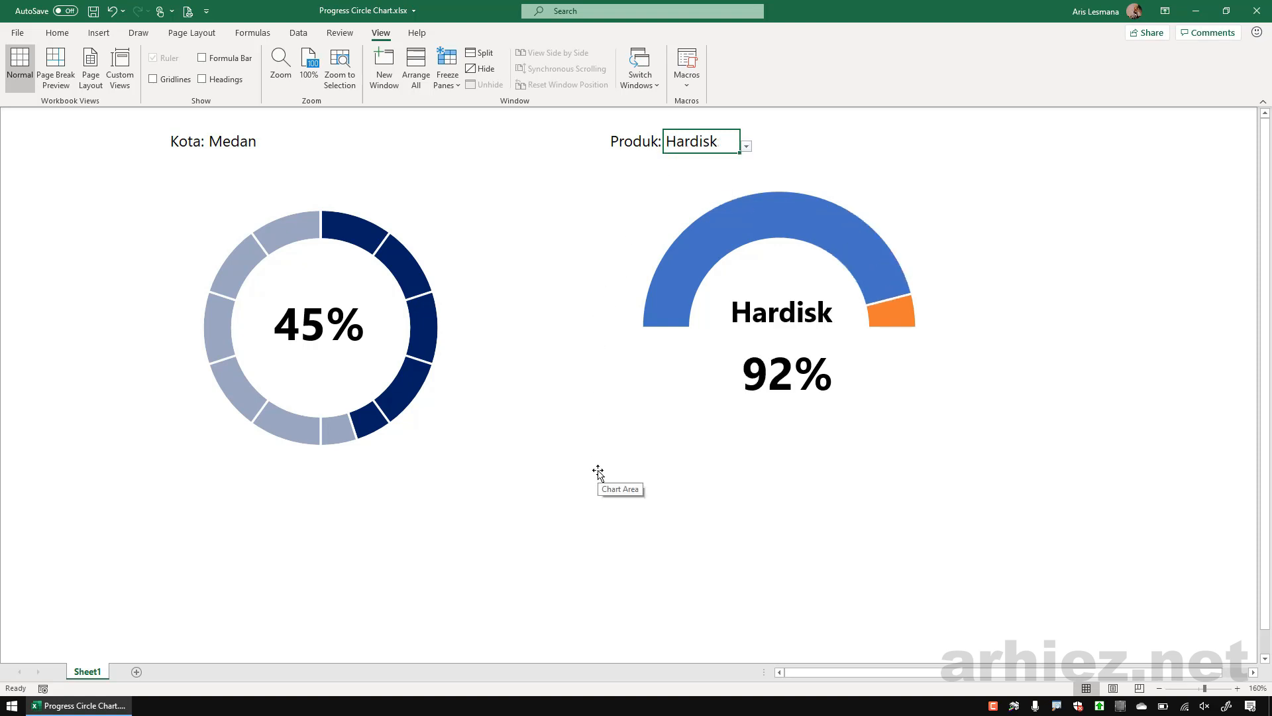
# - Set the city cell to Jakarta from its dropdown list to update the progress circle
pyautogui.click(253, 142)
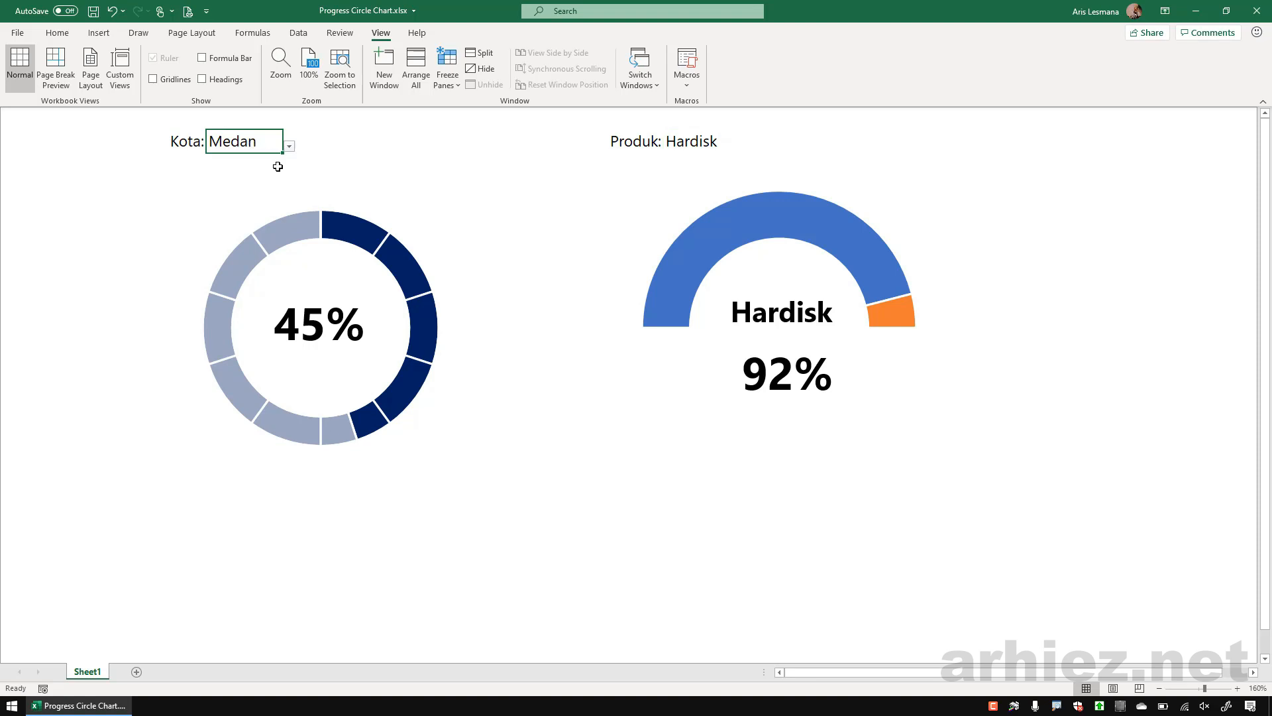
pyautogui.click(289, 146)
pyautogui.click(228, 174)
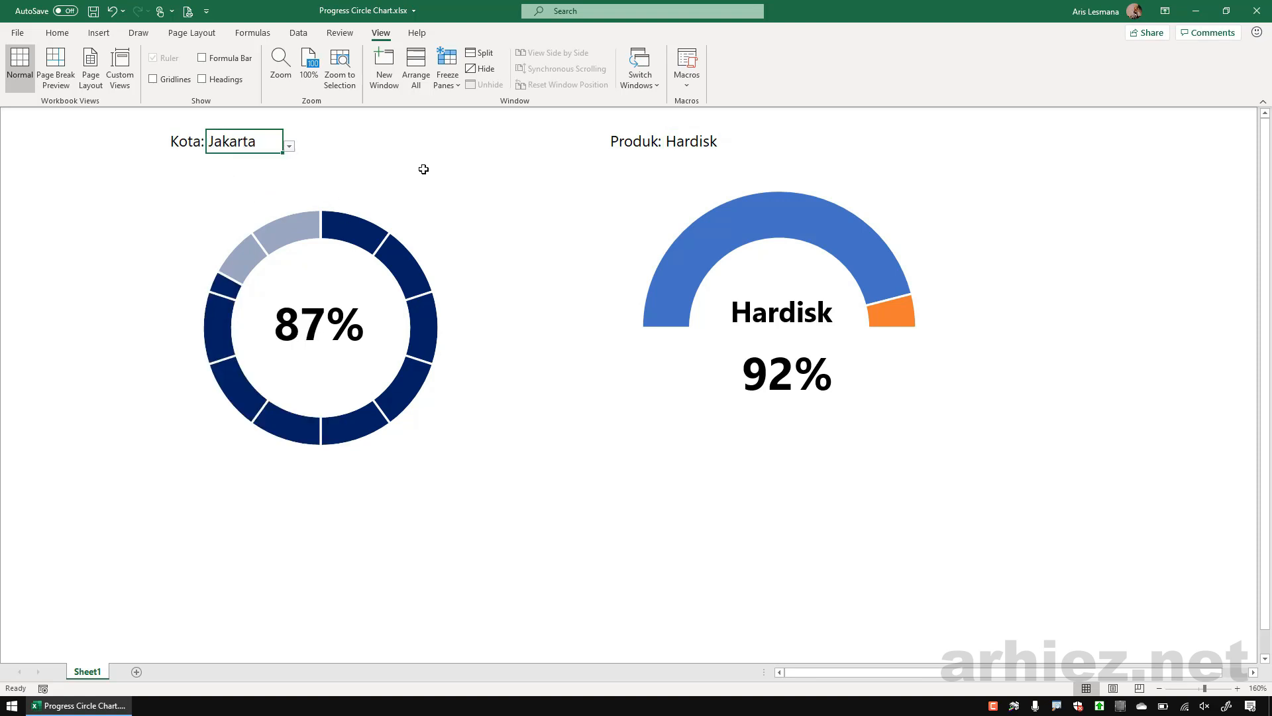